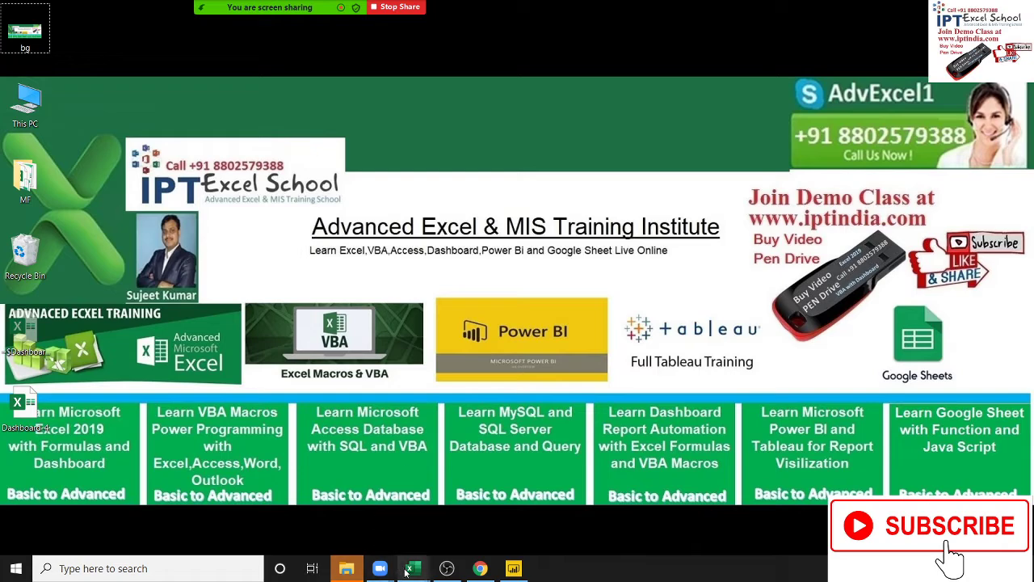
Show the Dashboard sheet of the Team Performance Dashboard workbook in Excel.
mouse_move(408, 567)
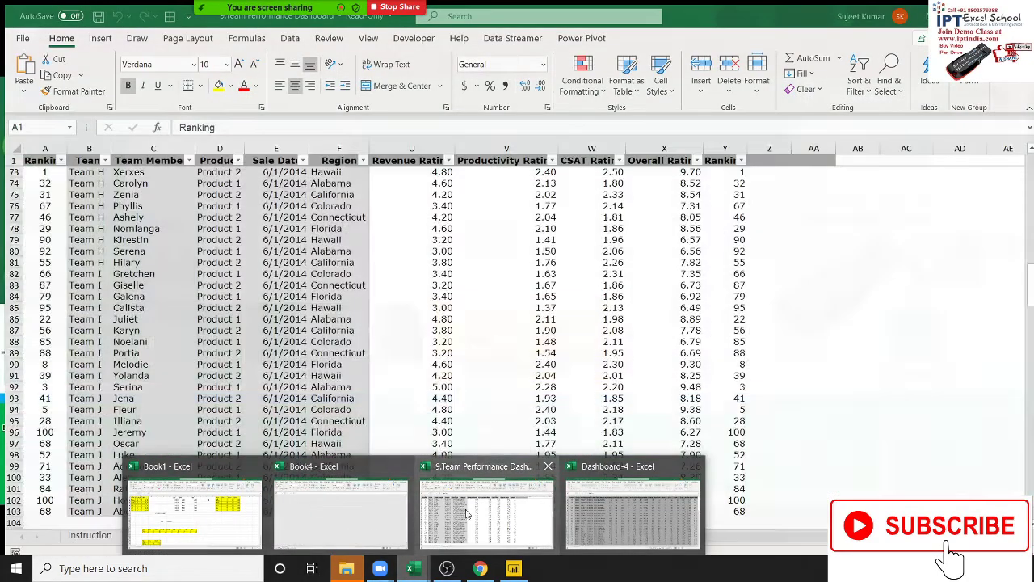
click(485, 510)
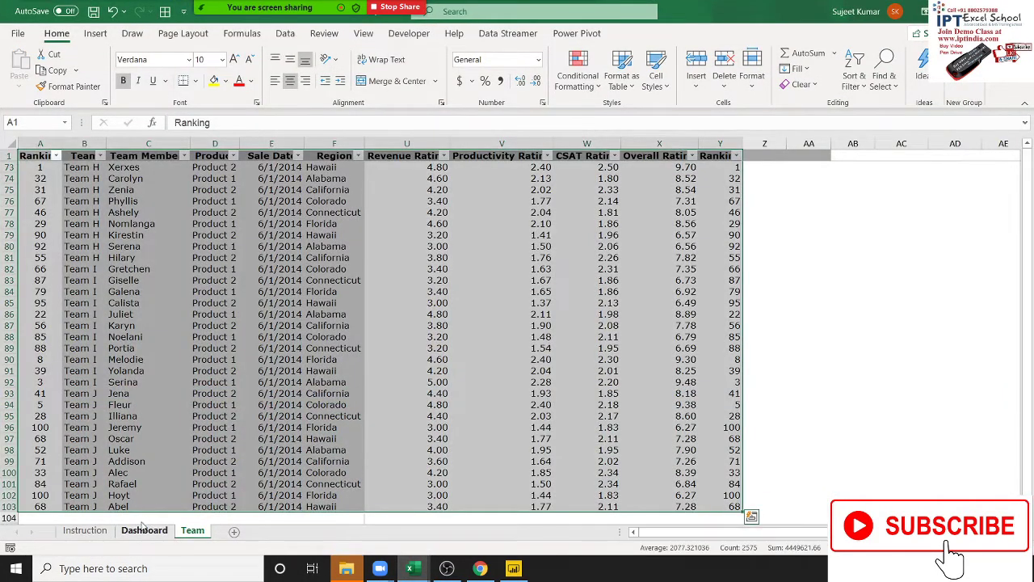
click(143, 530)
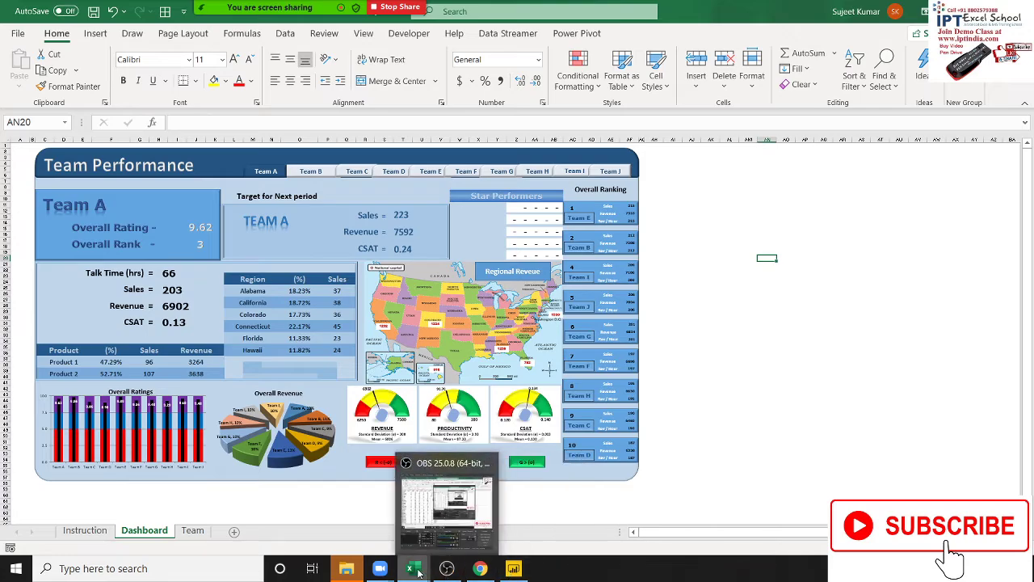
Autofit column E in Dashboard-4 so the 6/1/2014 sale dates show, then bring up Power BI Desktop.
mouse_move(411, 570)
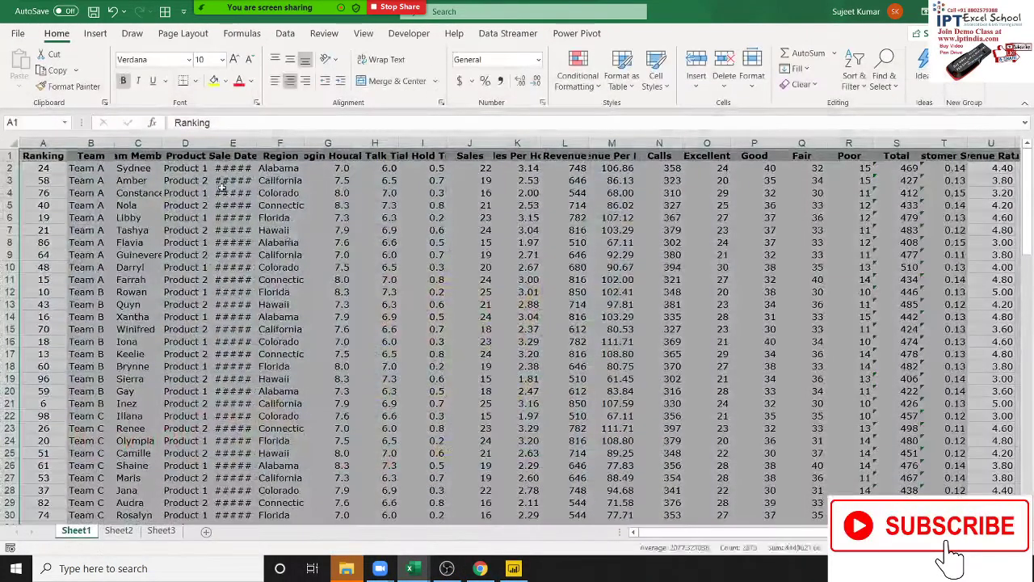
click(605, 531)
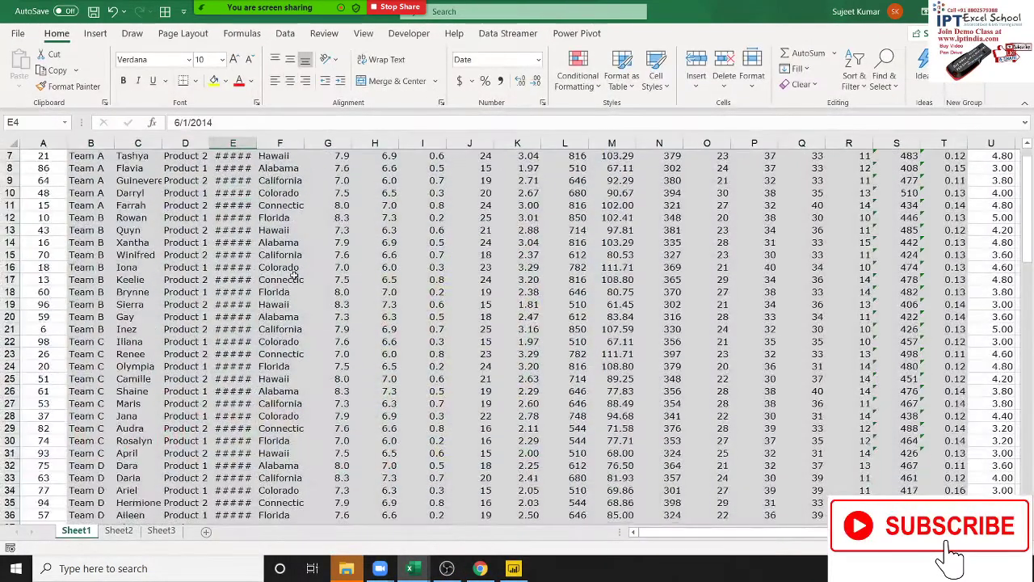
double_click(257, 144)
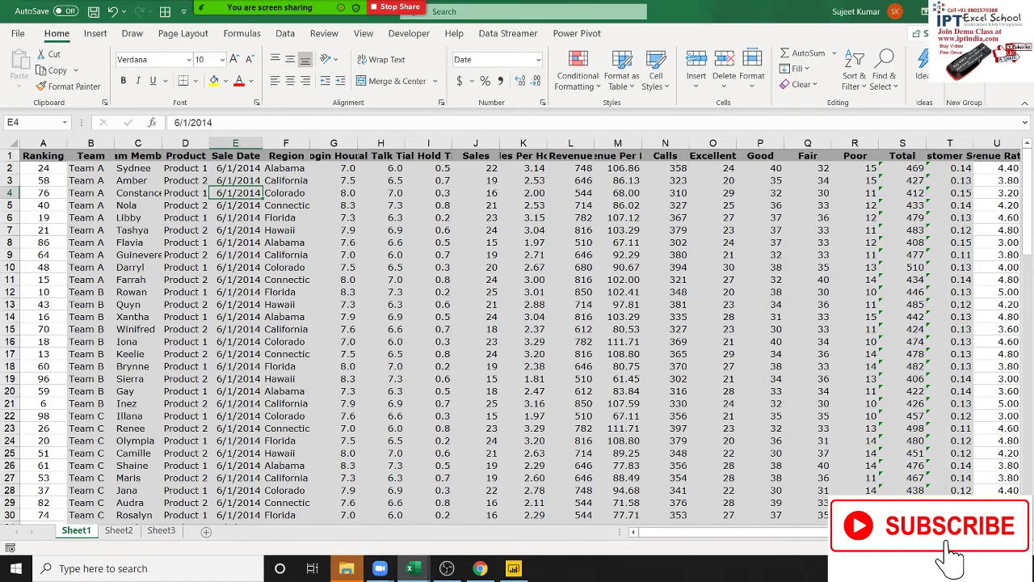
click(481, 569)
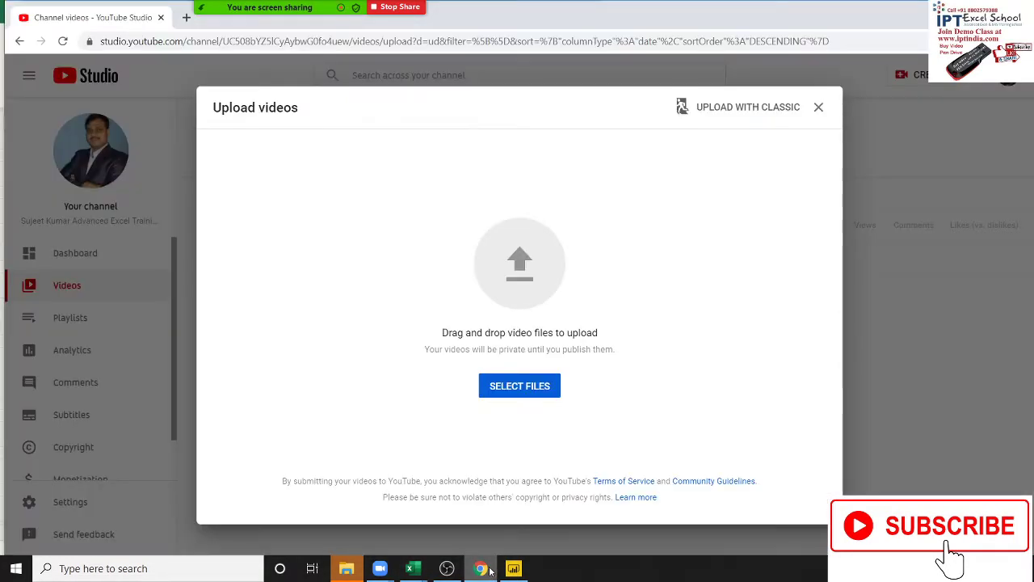
click(514, 569)
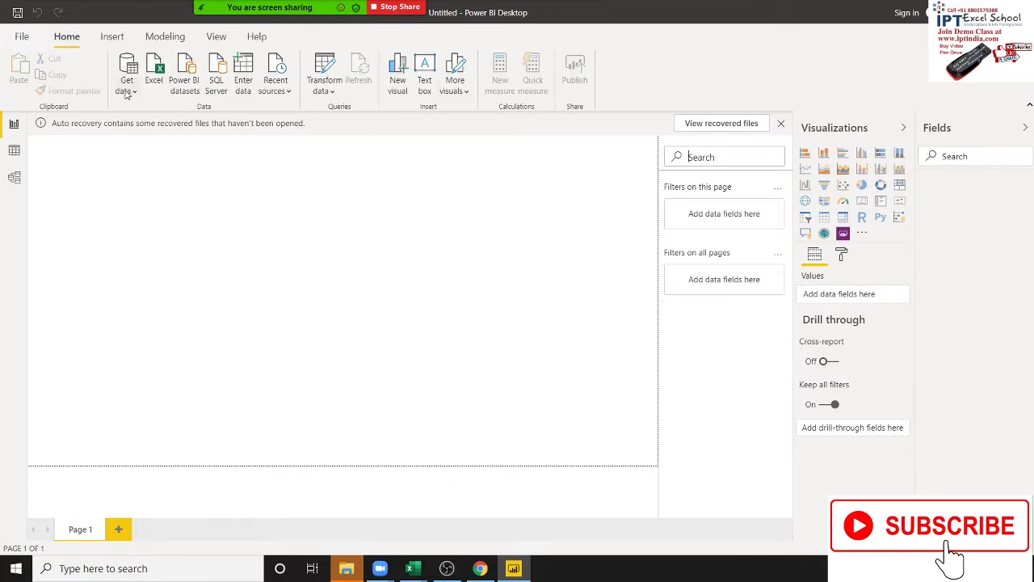
Connect to the Excel workbook Dashboard-4 on the Desktop so the Navigator lists Sheet1–Sheet3.
click(127, 85)
click(152, 138)
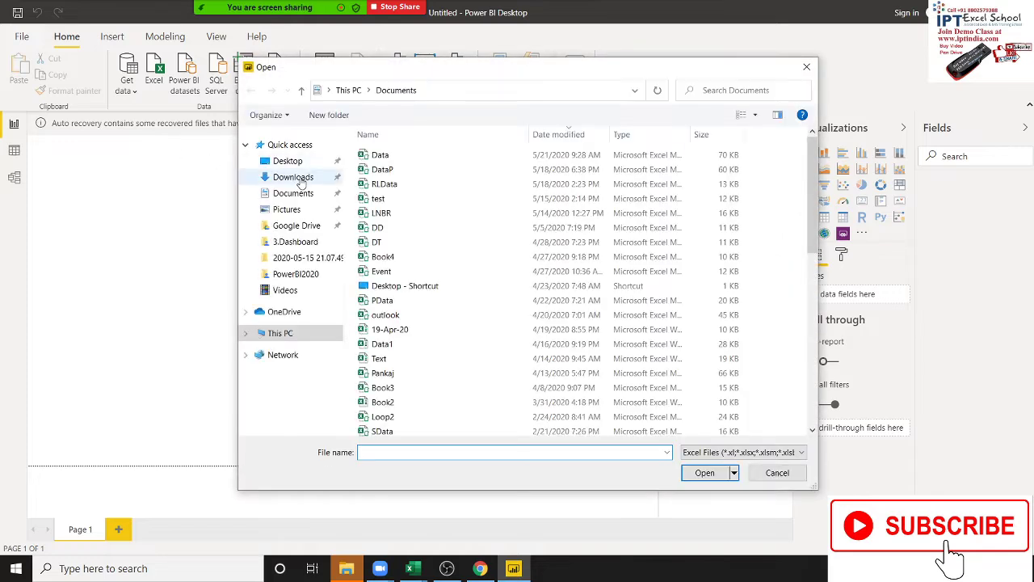
click(289, 257)
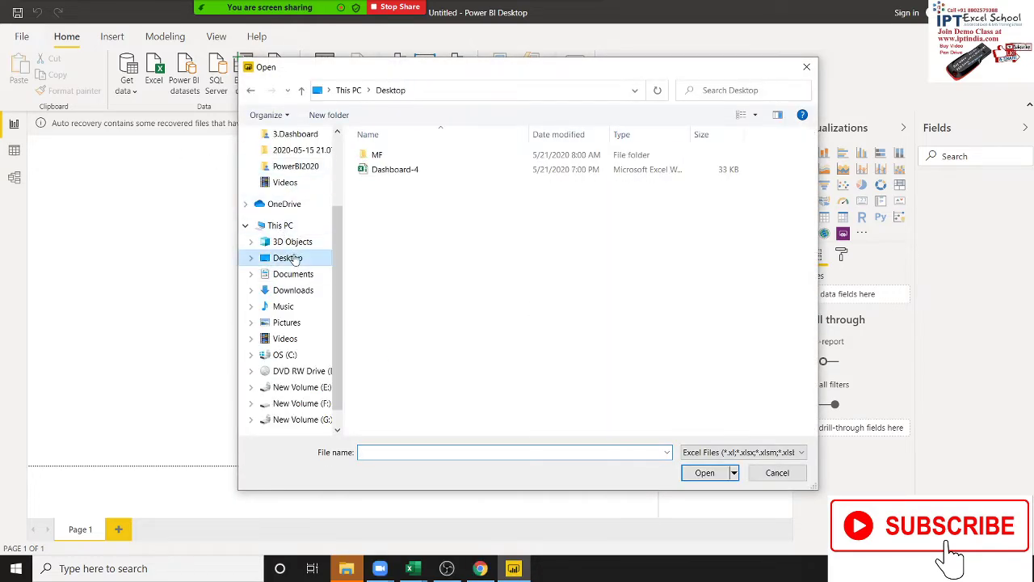
click(412, 171)
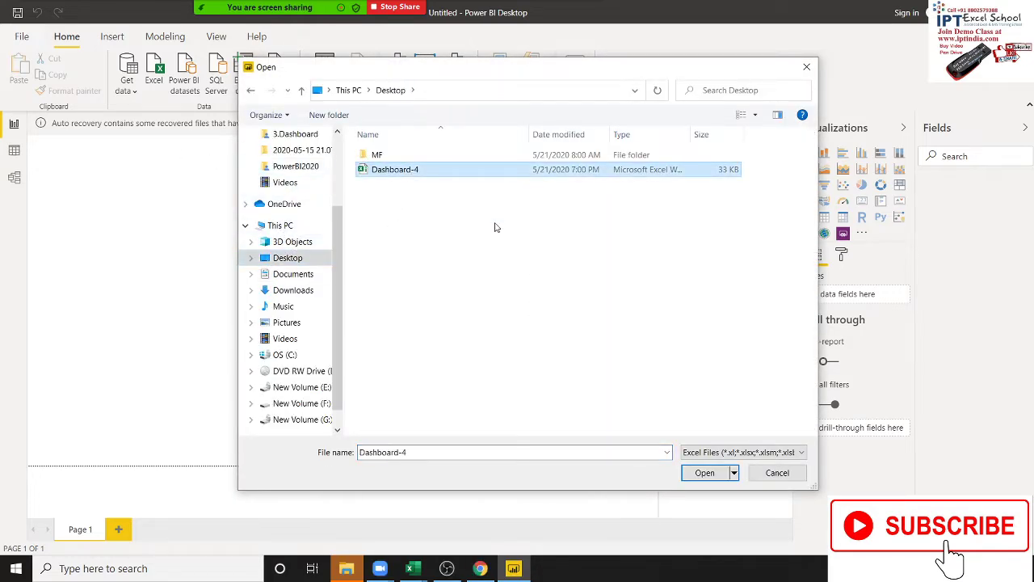
click(700, 473)
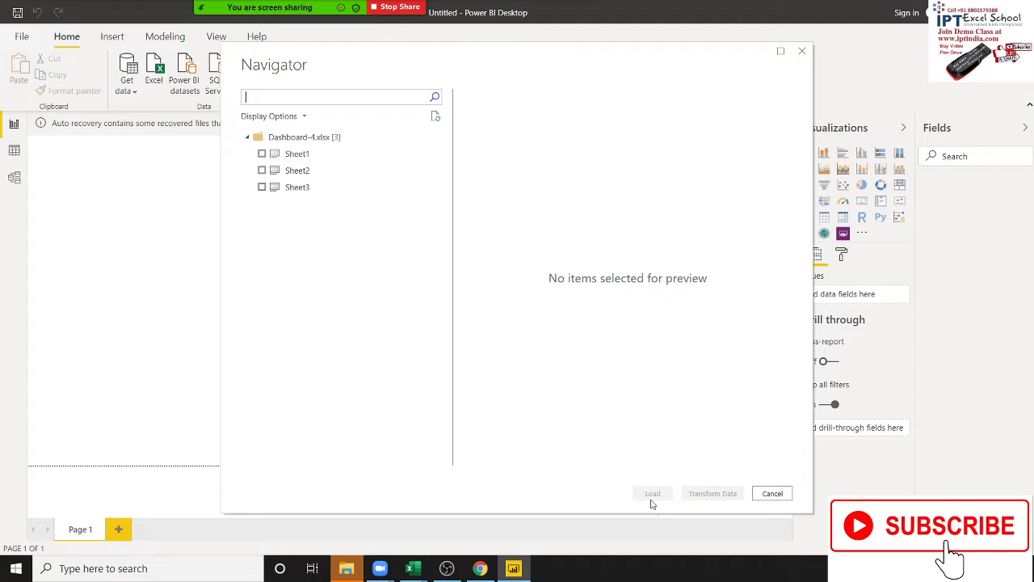
Tick Sheet1 of Dashboard-4 in the Navigator and load it.
click(261, 155)
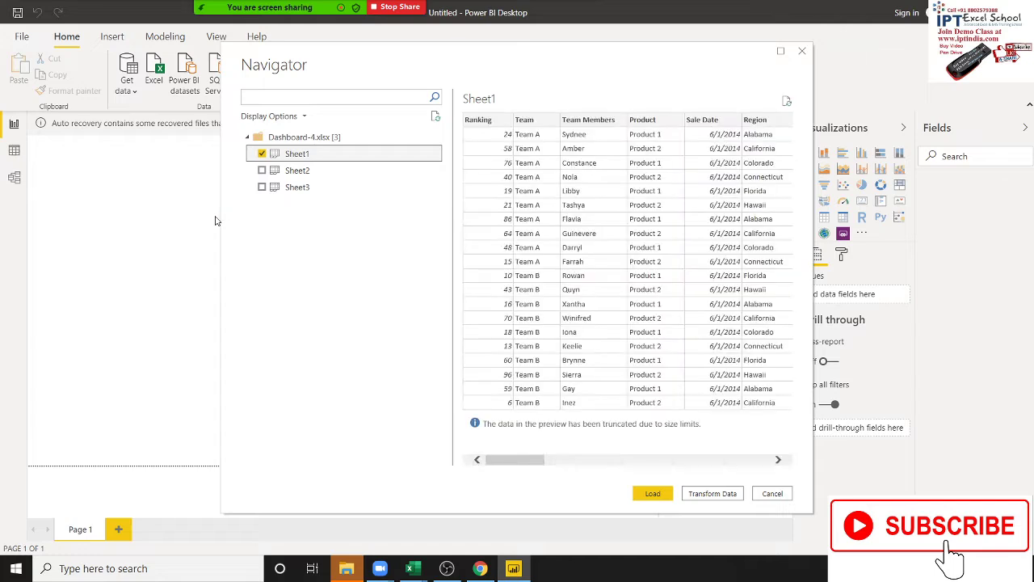
click(663, 499)
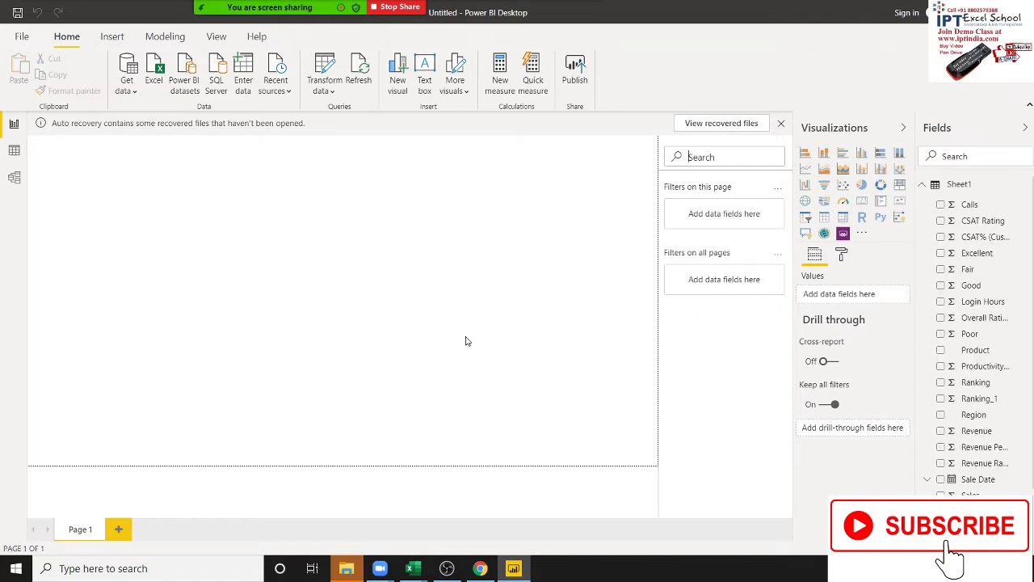
click(13, 155)
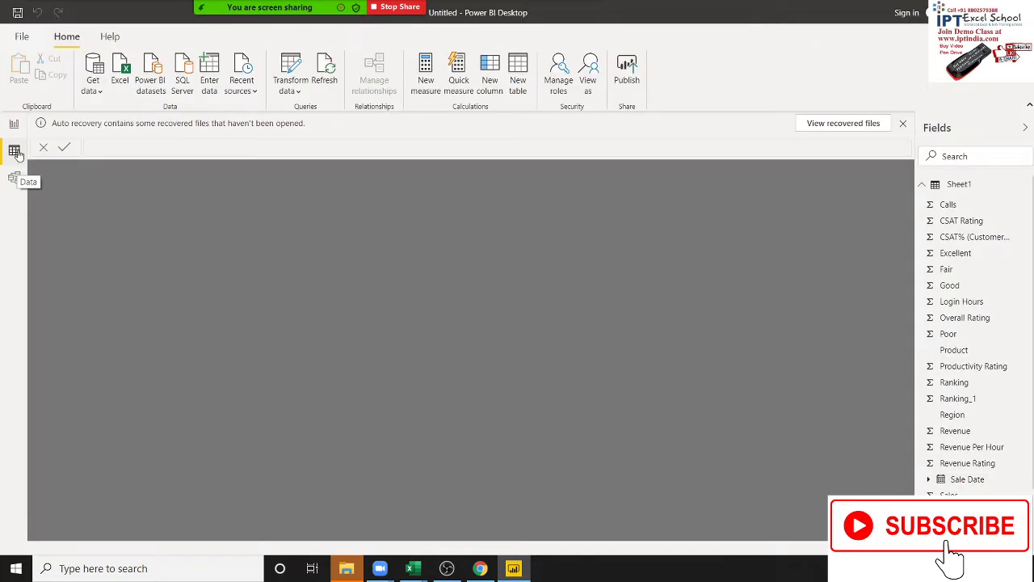
click(953, 190)
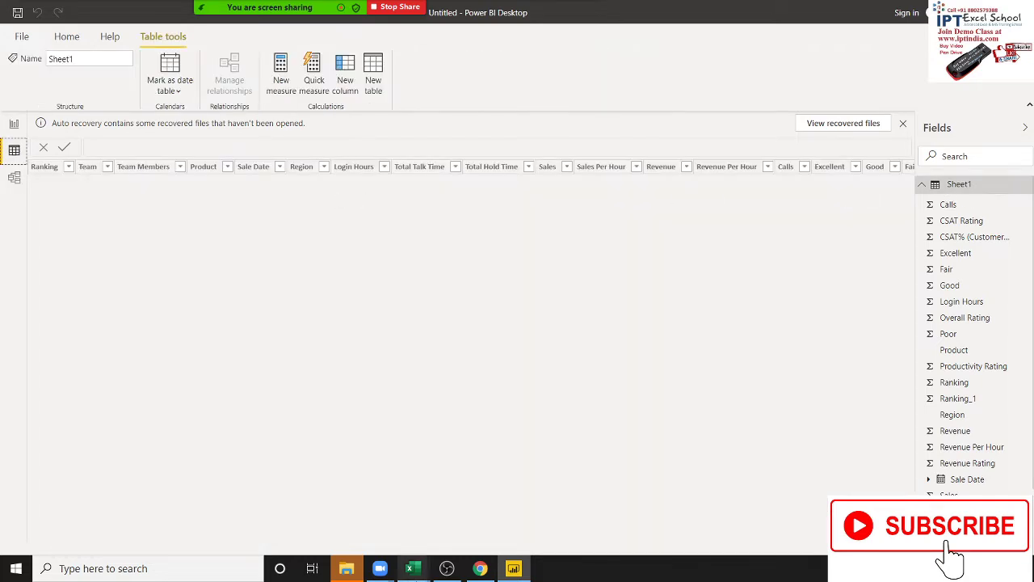
mouse_move(412, 570)
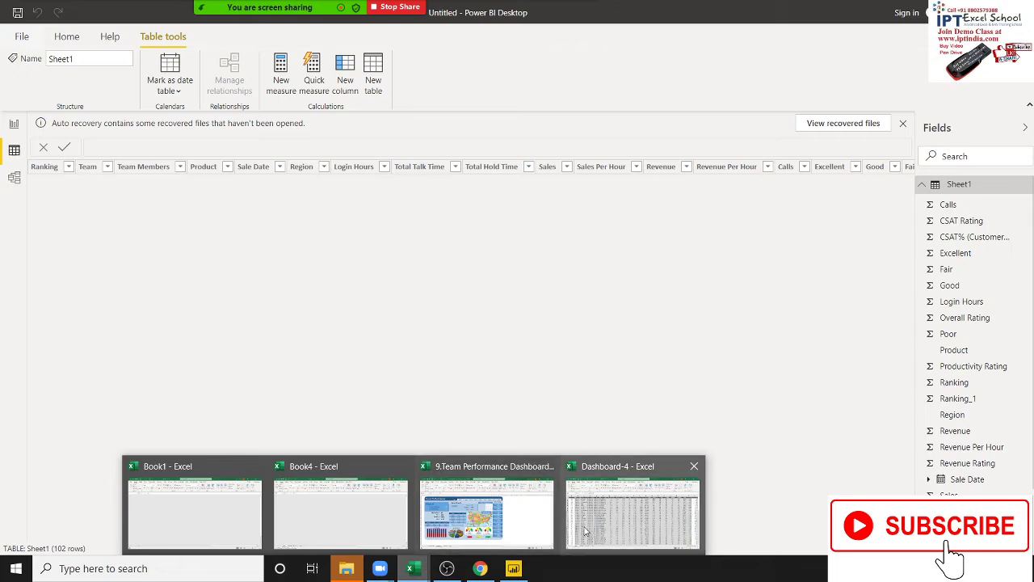
click(544, 526)
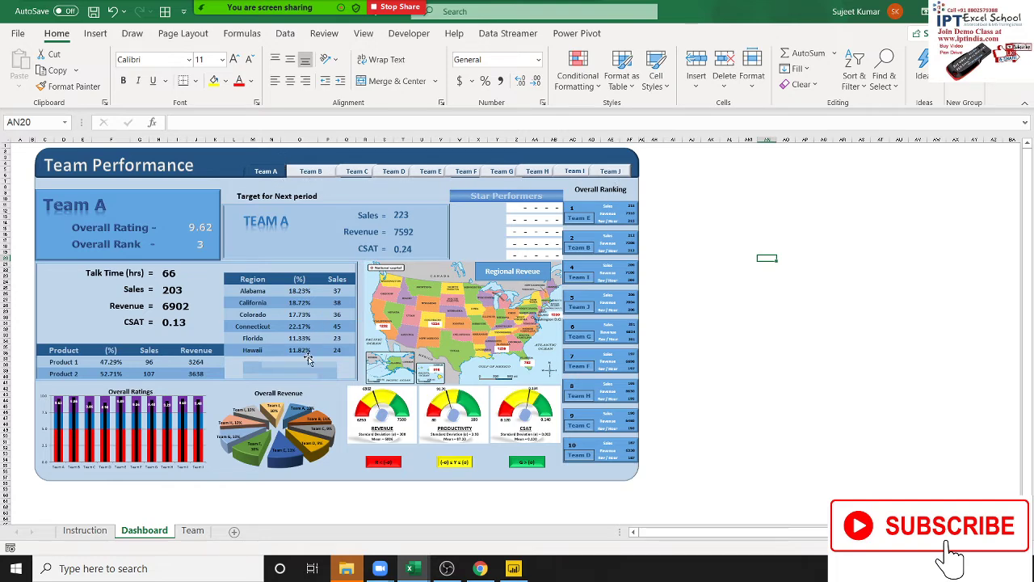
key(alt+Tab)
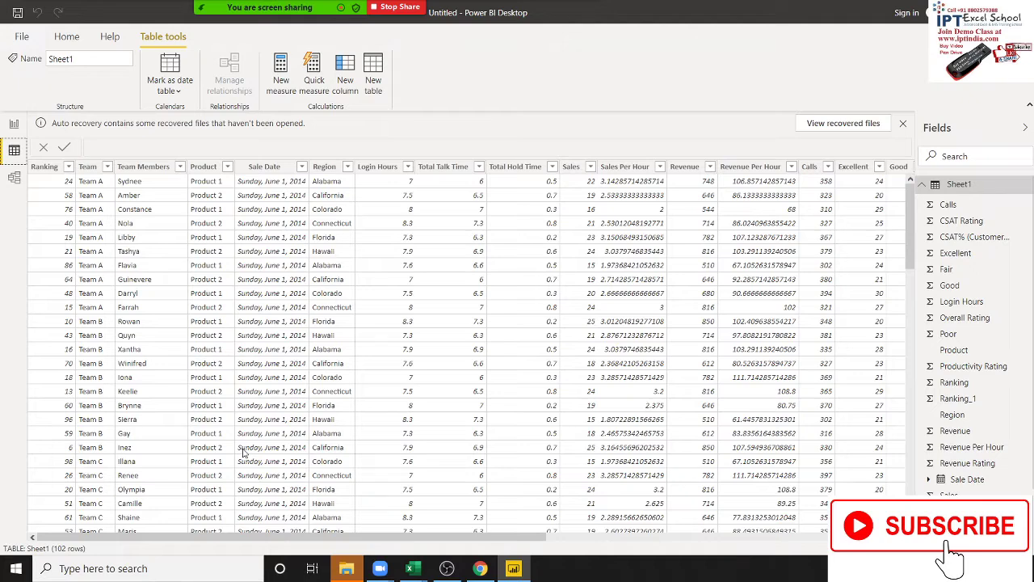
key(alt+Tab)
key(alt+Tab)
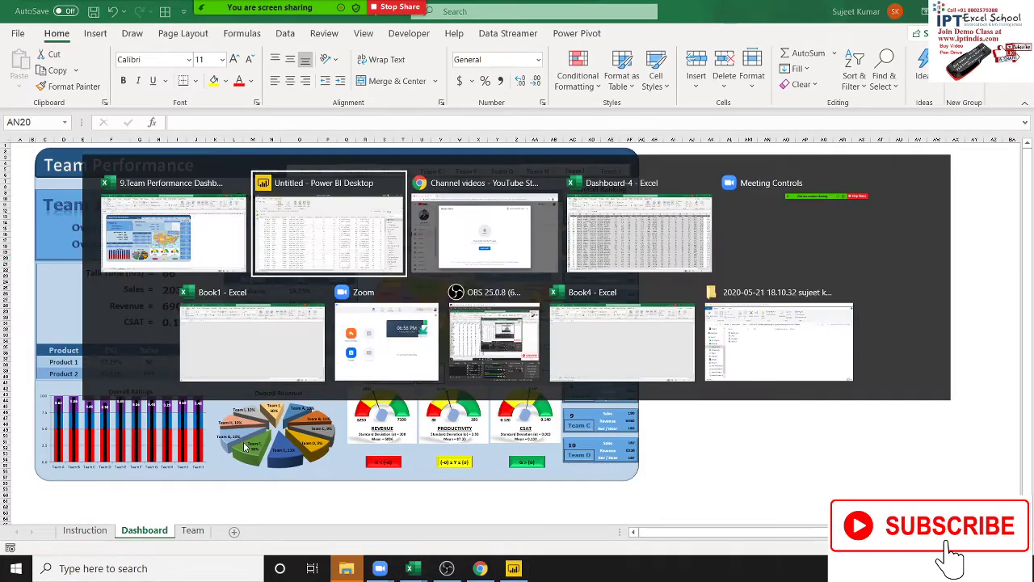
key(alt+Tab)
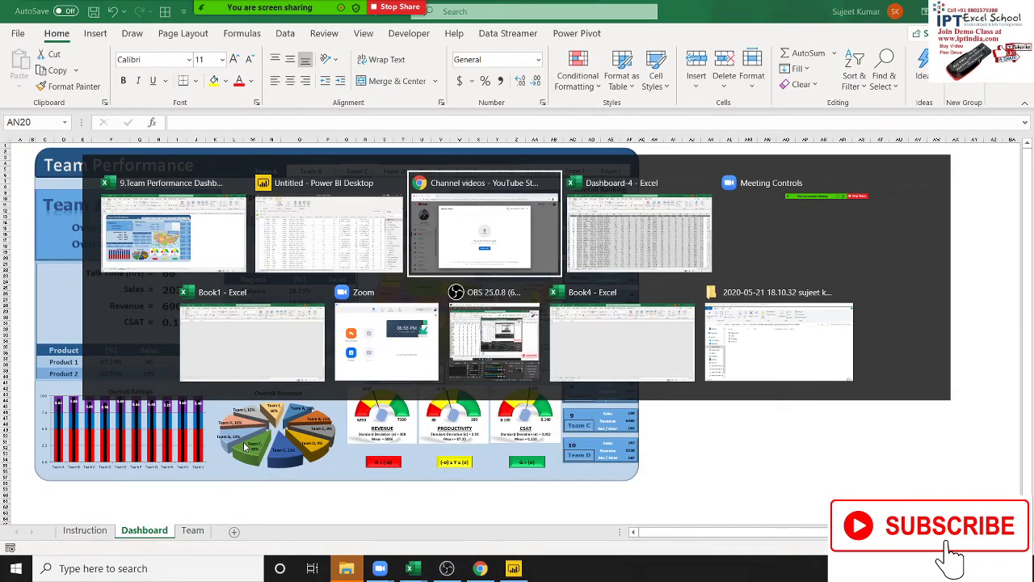
key(alt+Tab)
key(alt+Tab)
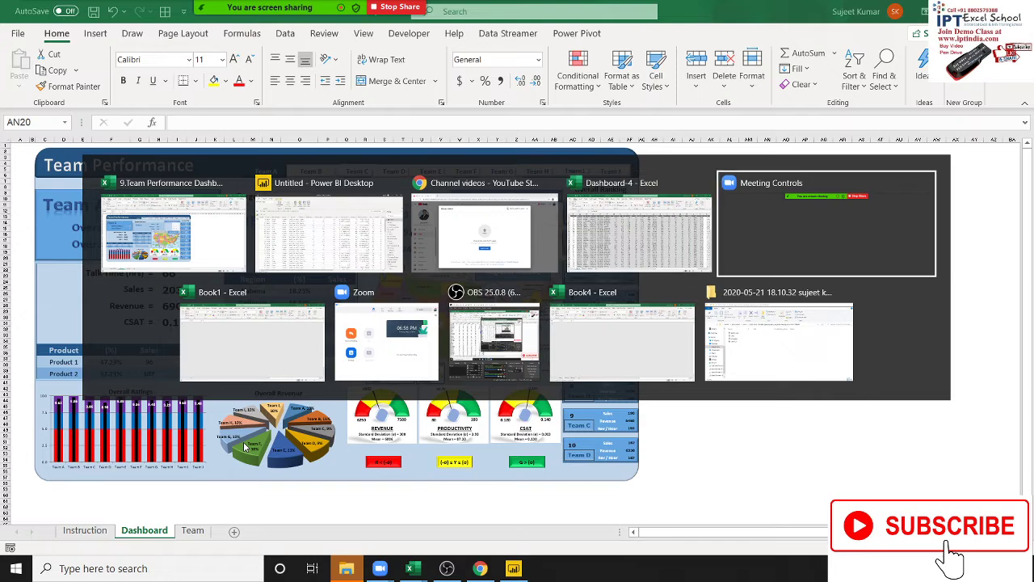
key(alt+shift+Tab)
key(alt+shift+Tab)
key(alt+shift+Tab)
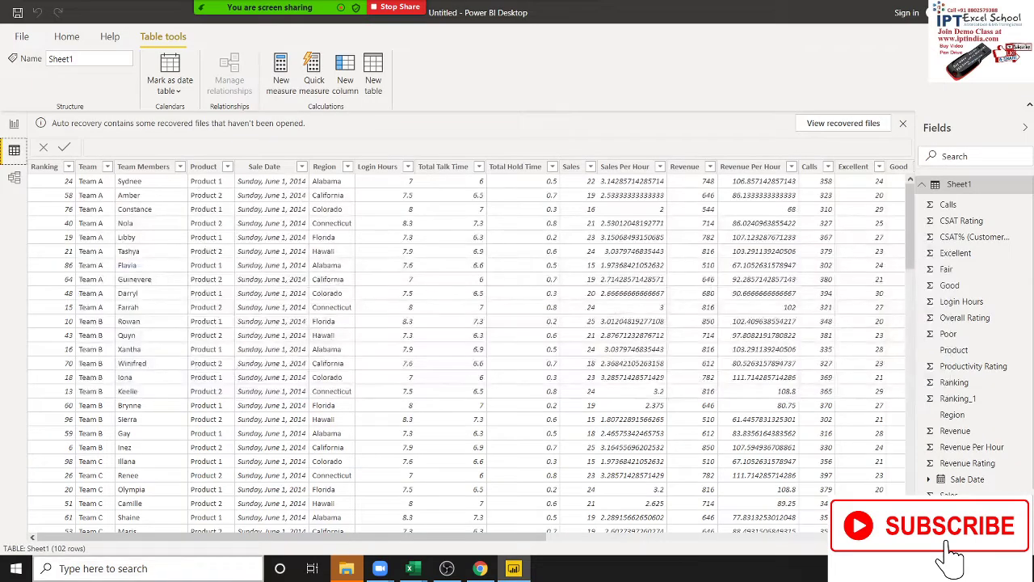
click(14, 126)
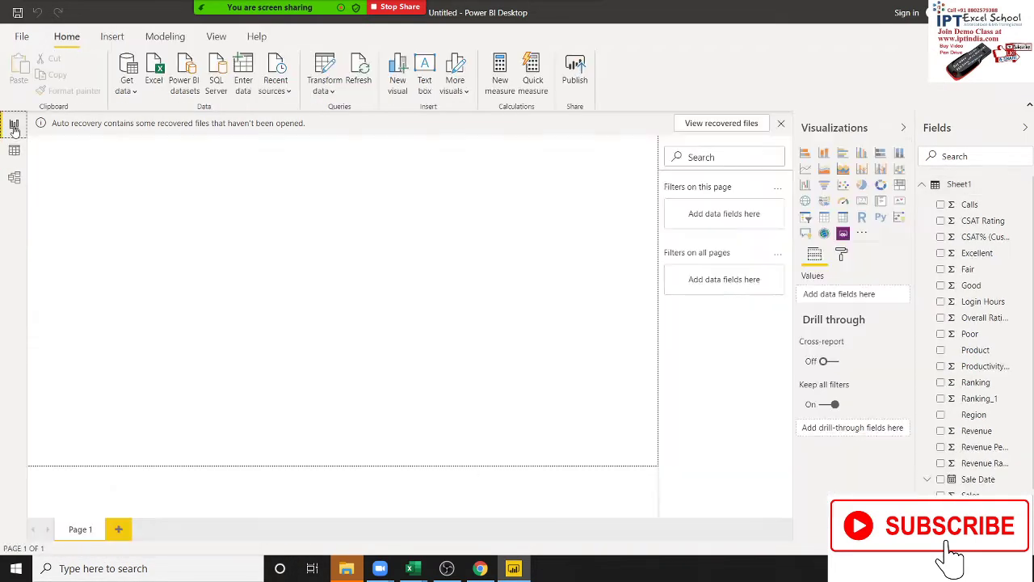
Dismiss the auto recovery notice, remove recovered files, and insert a text box for the Team Performance Report title.
click(780, 123)
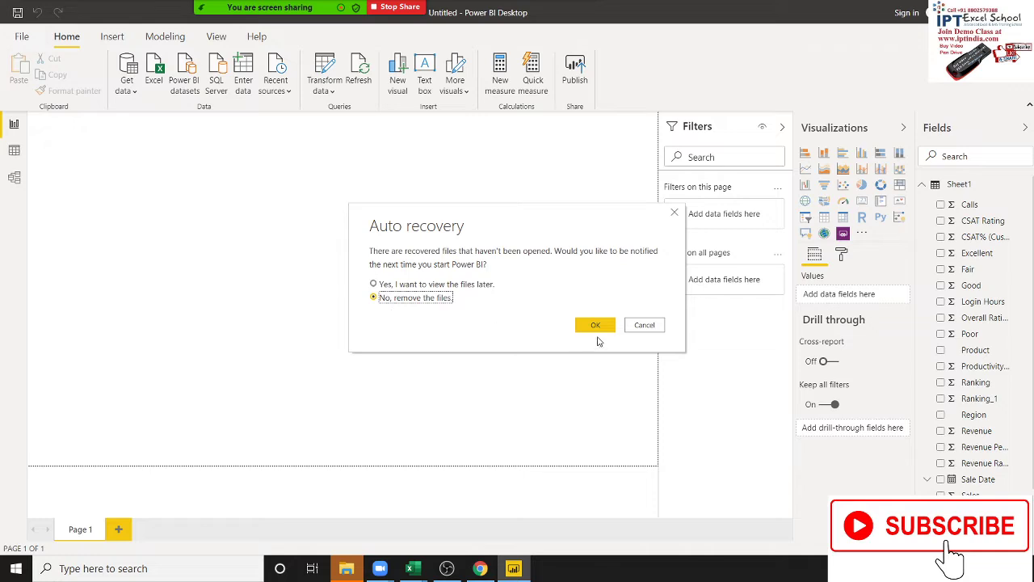
click(578, 326)
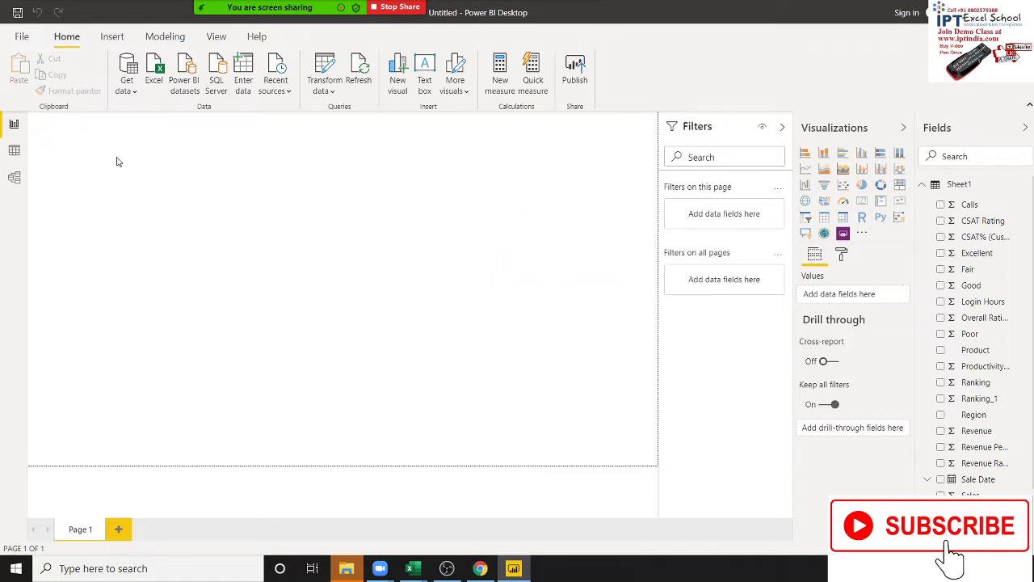
click(111, 42)
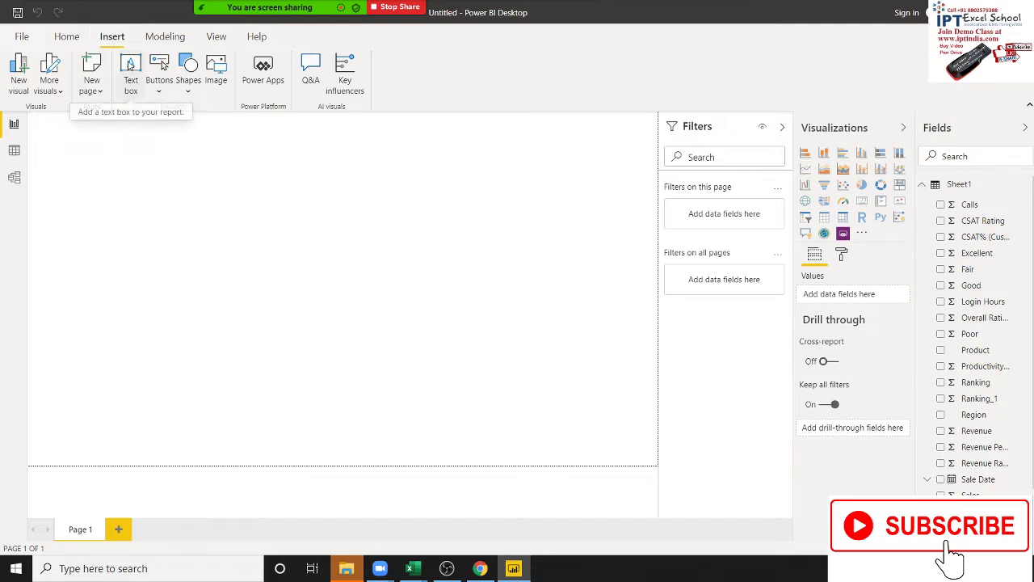
click(130, 73)
text(Team Performance Report)
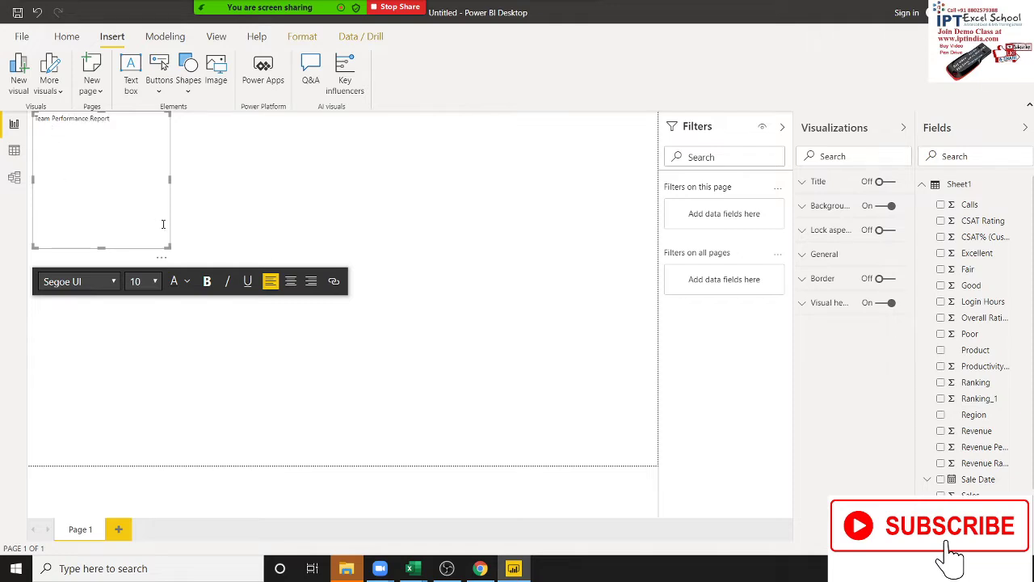
Set the Team Performance Report title text to 40 pt.
mouse_move(168, 247)
mouse_down()
mouse_move(143, 134)
mouse_move(239, 152)
mouse_up()
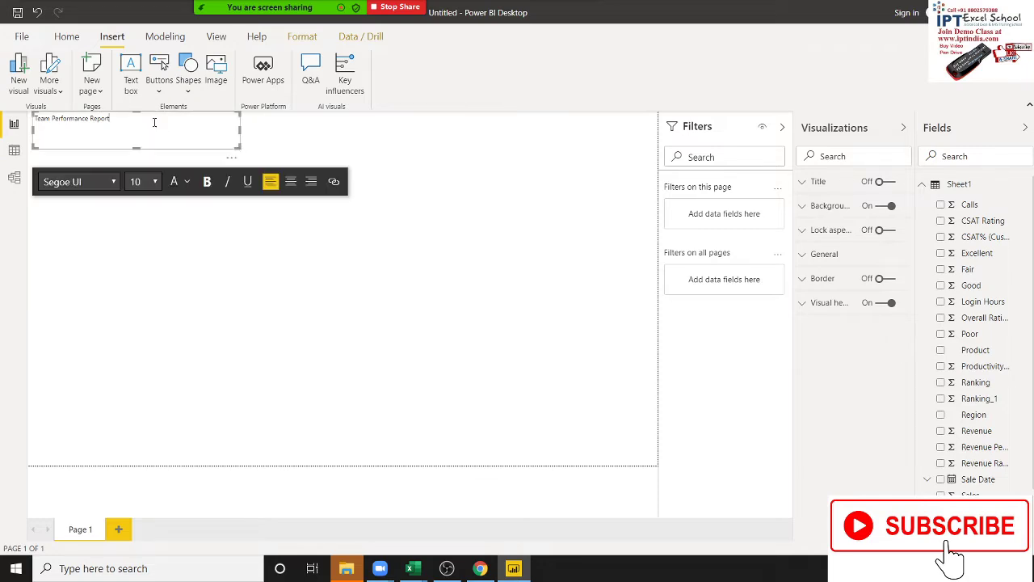
key(ctrl+a)
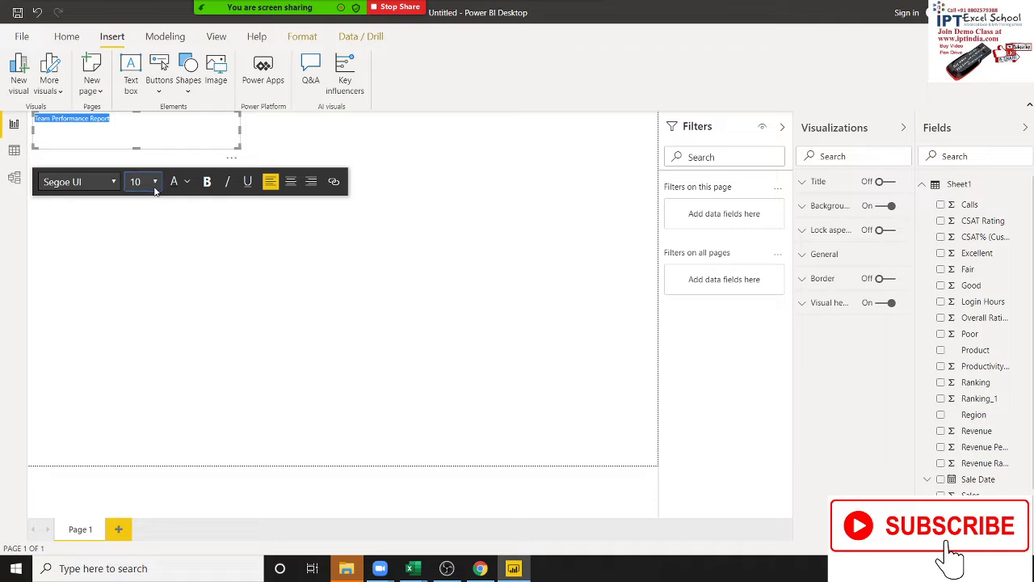
click(155, 182)
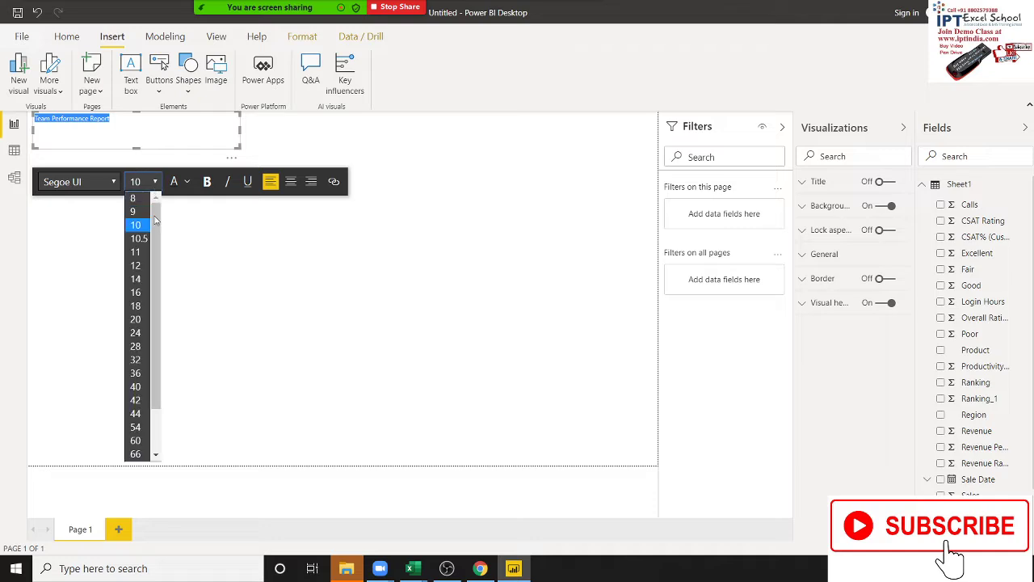
click(135, 386)
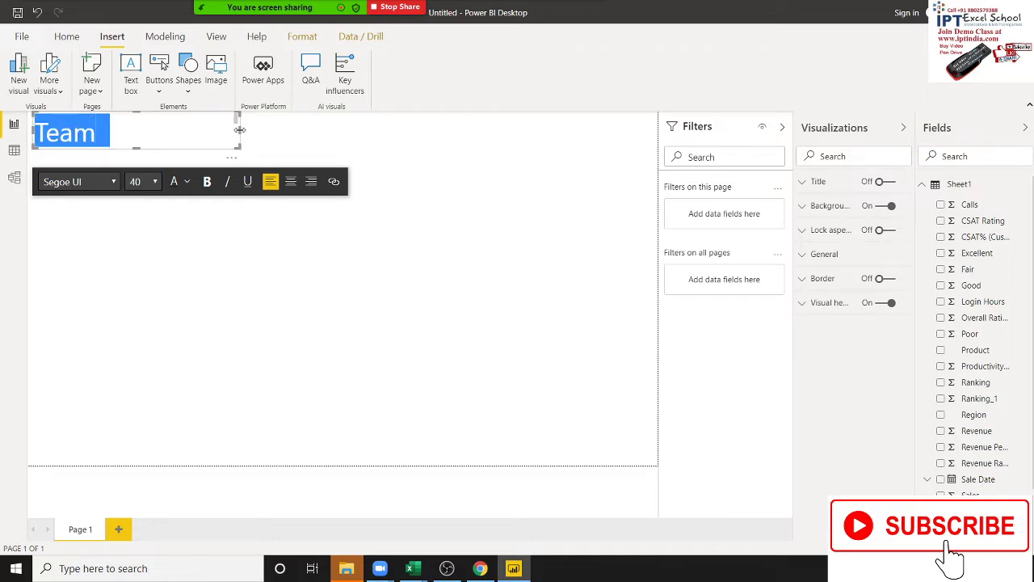
Widen and nudge the title box so the 40 pt title fits on one line.
drag(238, 136, 345, 146)
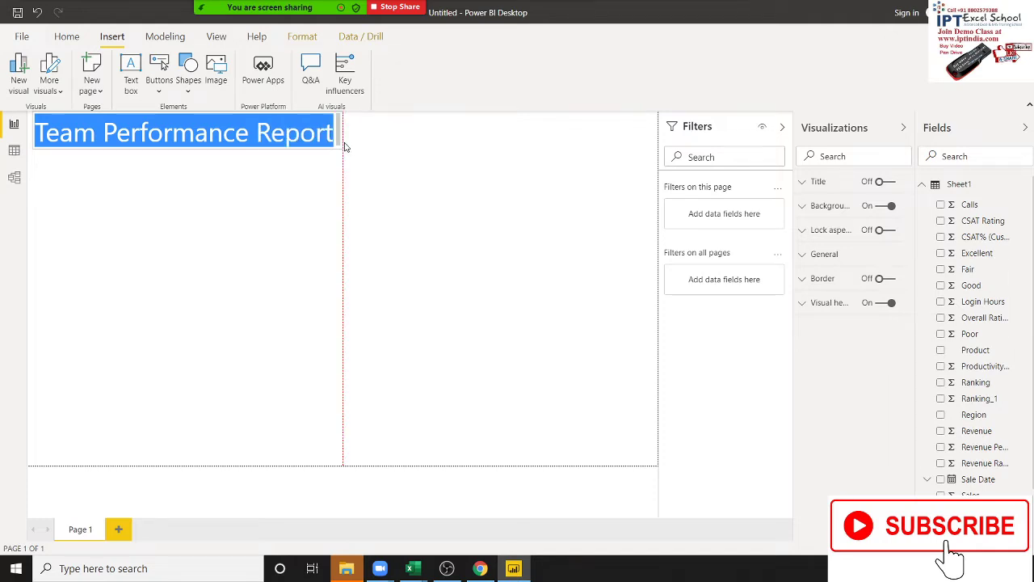
click(302, 164)
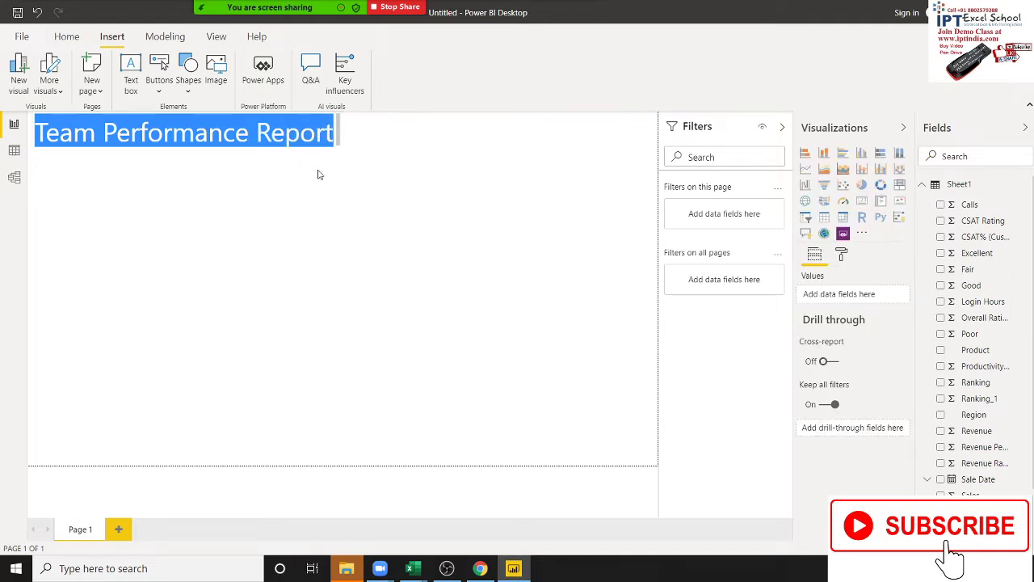
click(193, 136)
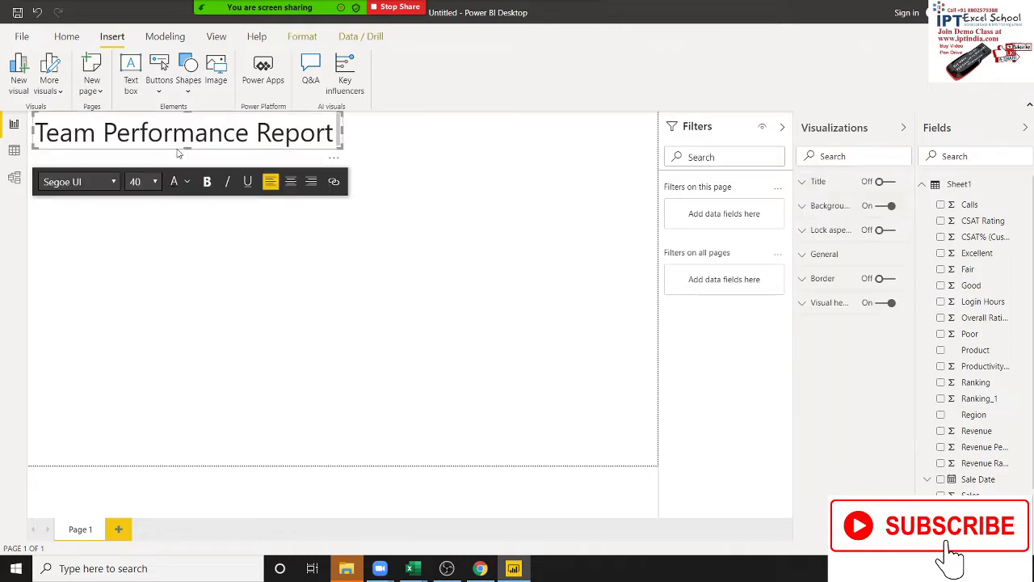
drag(179, 153, 174, 153)
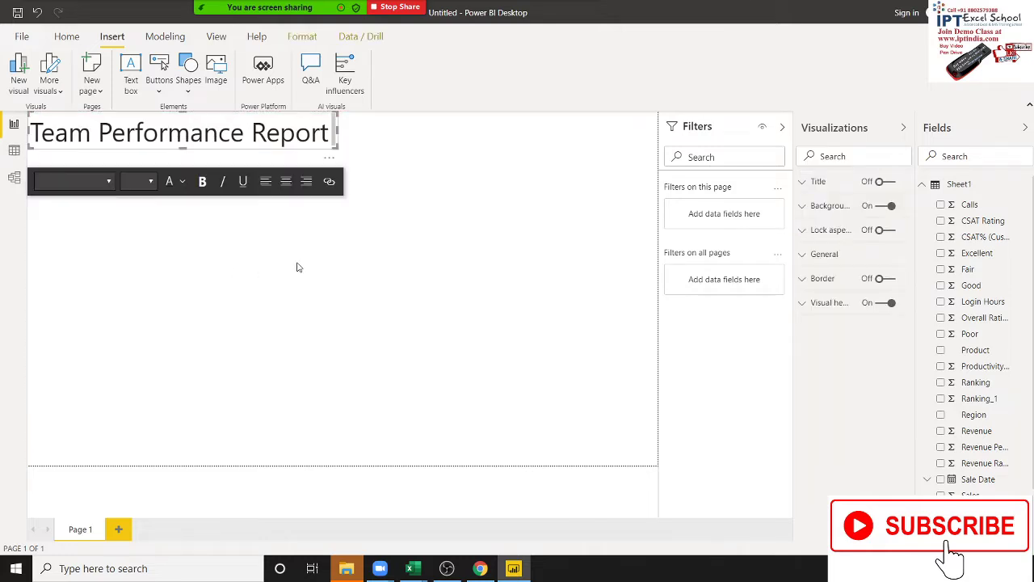
click(494, 281)
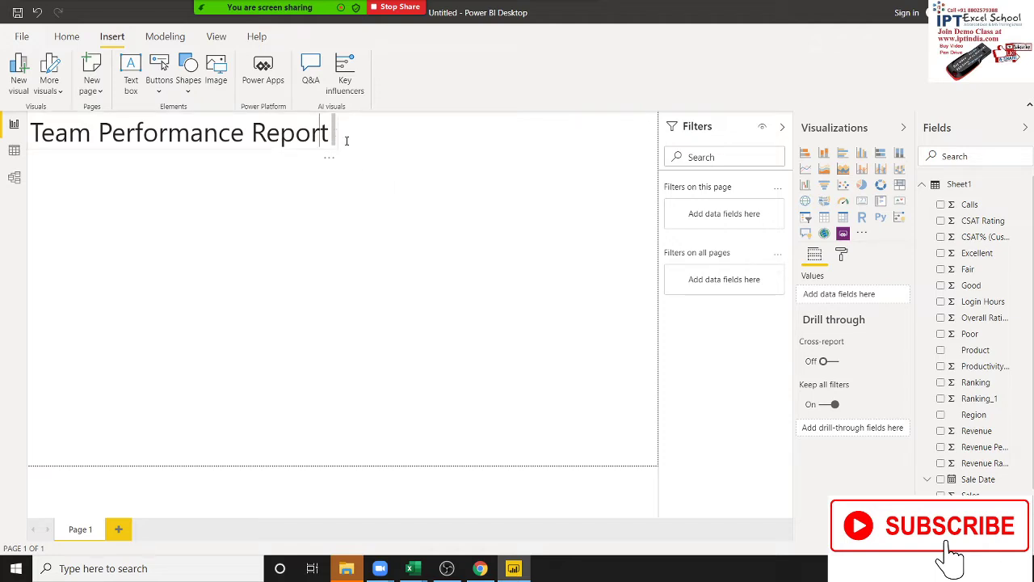
click(336, 134)
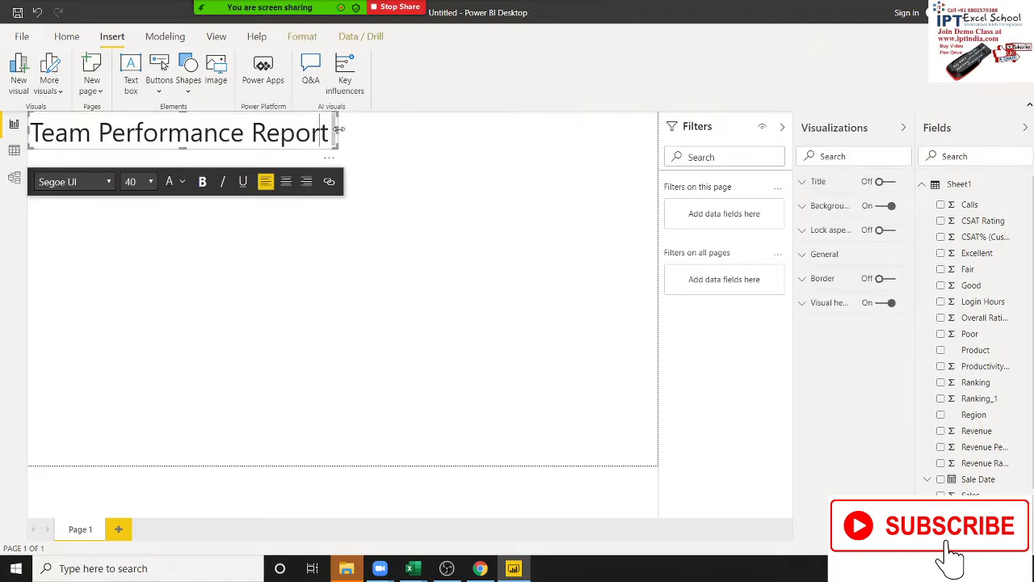
drag(338, 129, 351, 138)
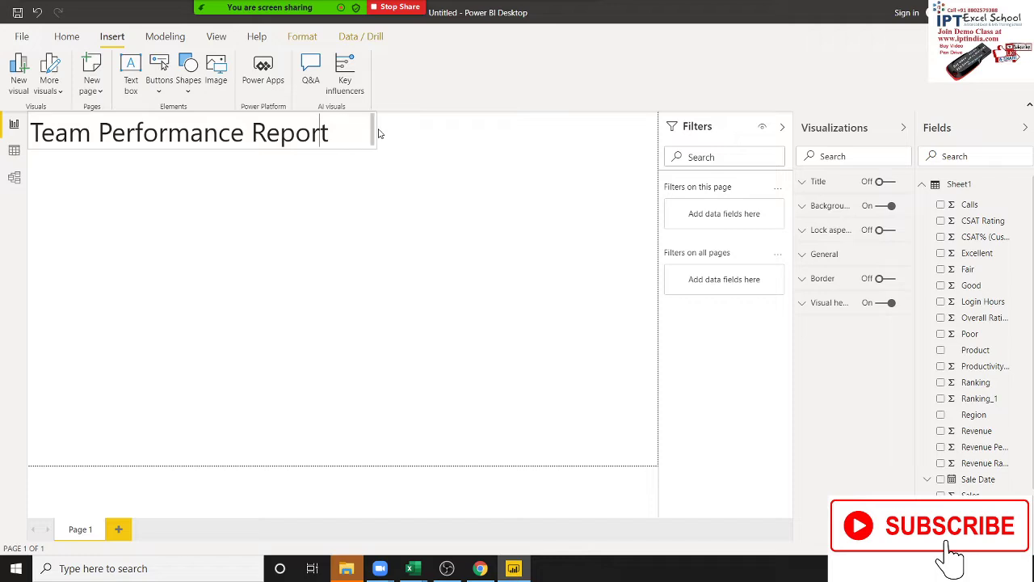
click(360, 167)
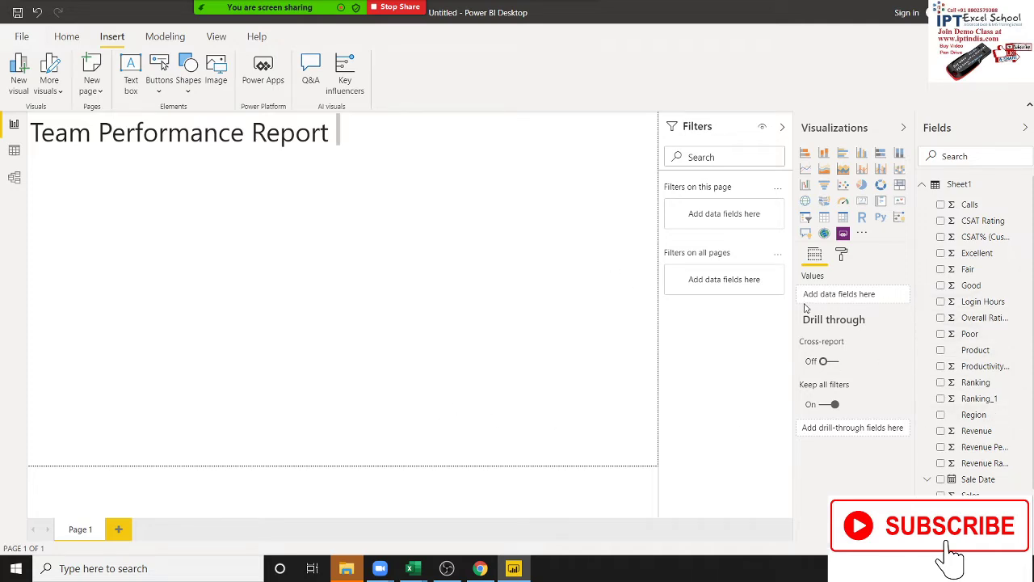
Add a slicer using the Team field, sized to show Team A through Team J.
click(806, 218)
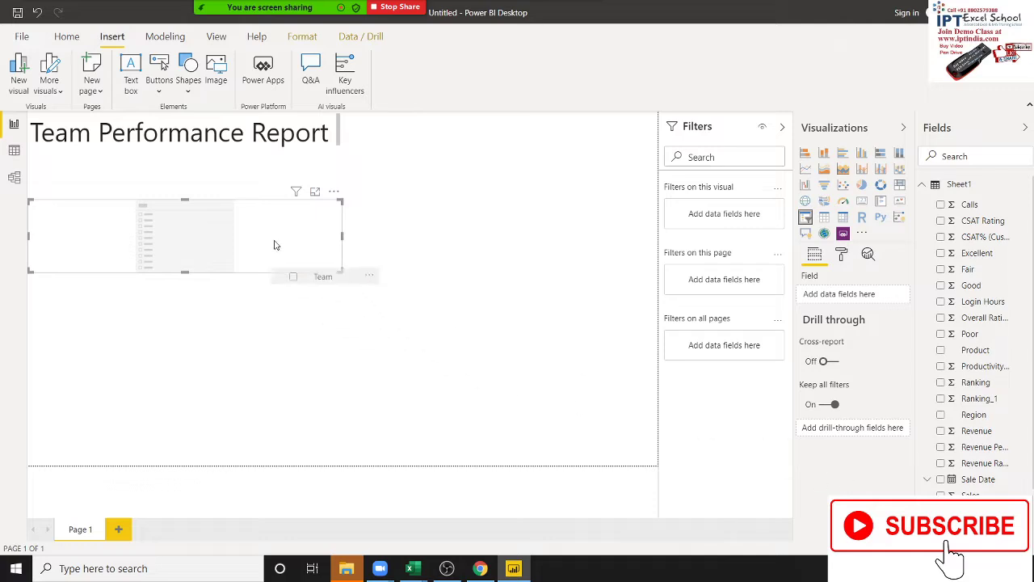
drag(866, 491, 254, 264)
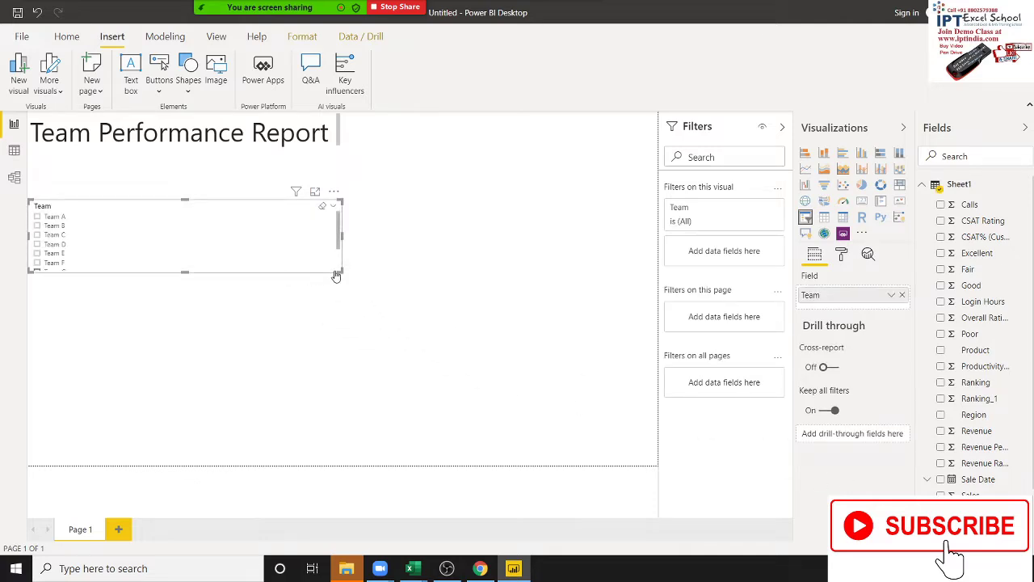
drag(338, 271, 318, 370)
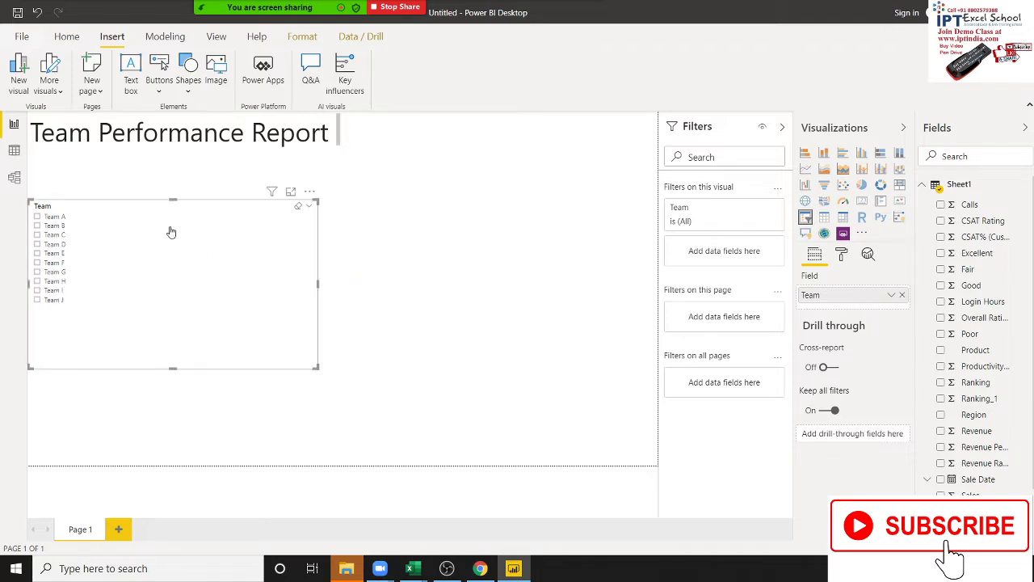
Move the Team slicer to the upper right beside the title.
mouse_move(125, 213)
mouse_down()
mouse_move(461, 125)
mouse_move(437, 132)
mouse_up()
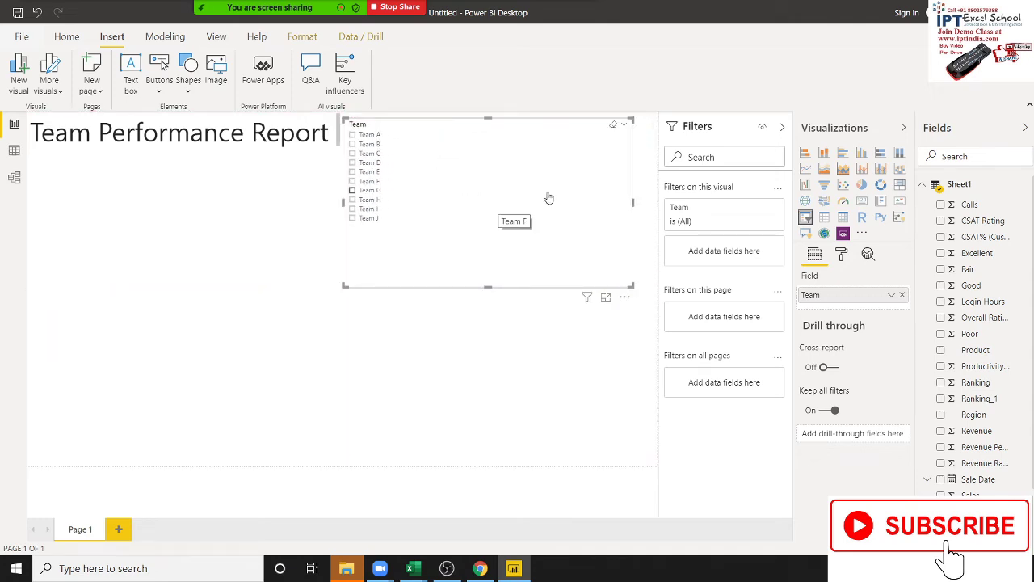
click(622, 128)
click(625, 298)
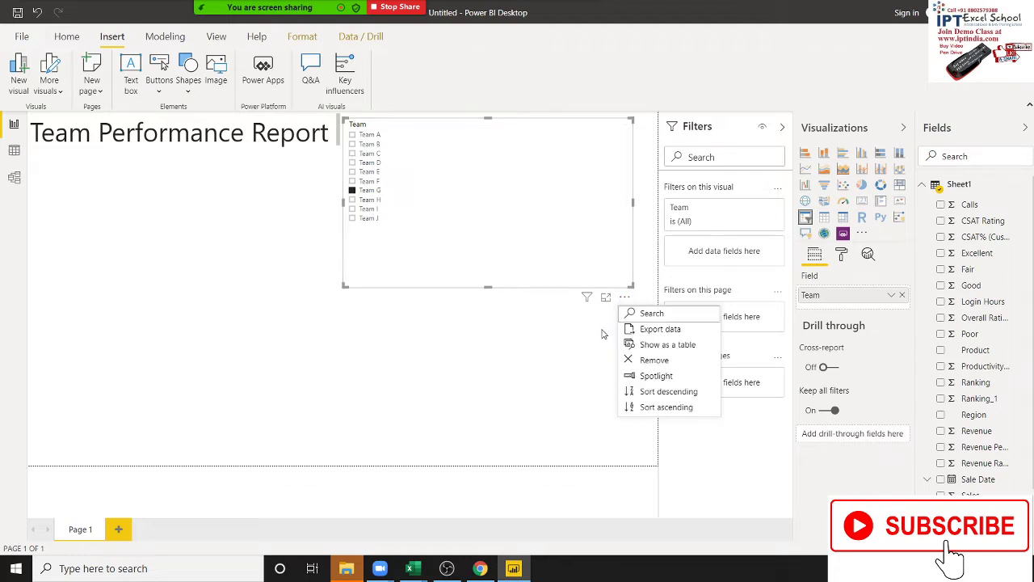
click(574, 246)
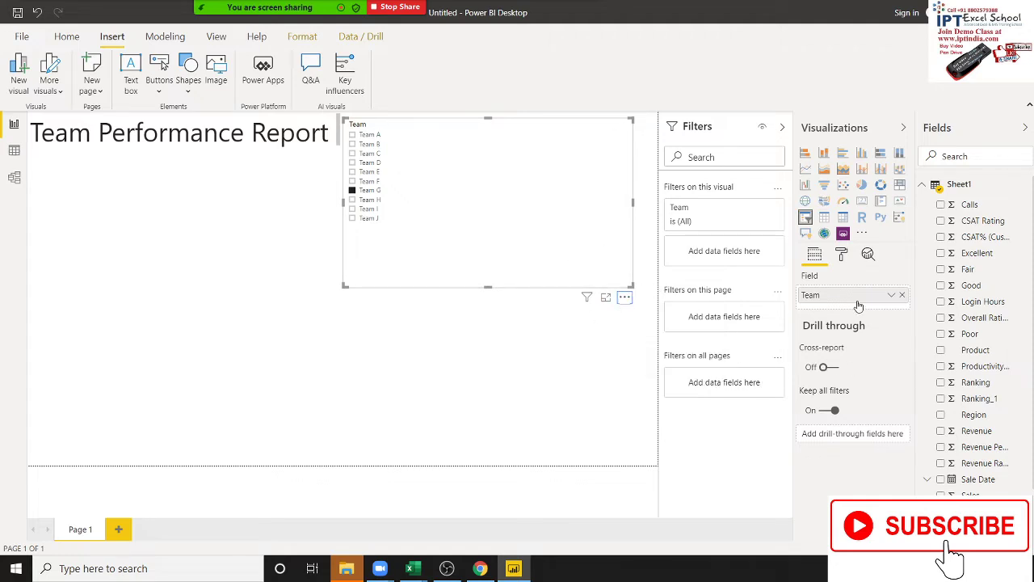
Set the Team slicer's General outline colour to dark blue.
click(841, 257)
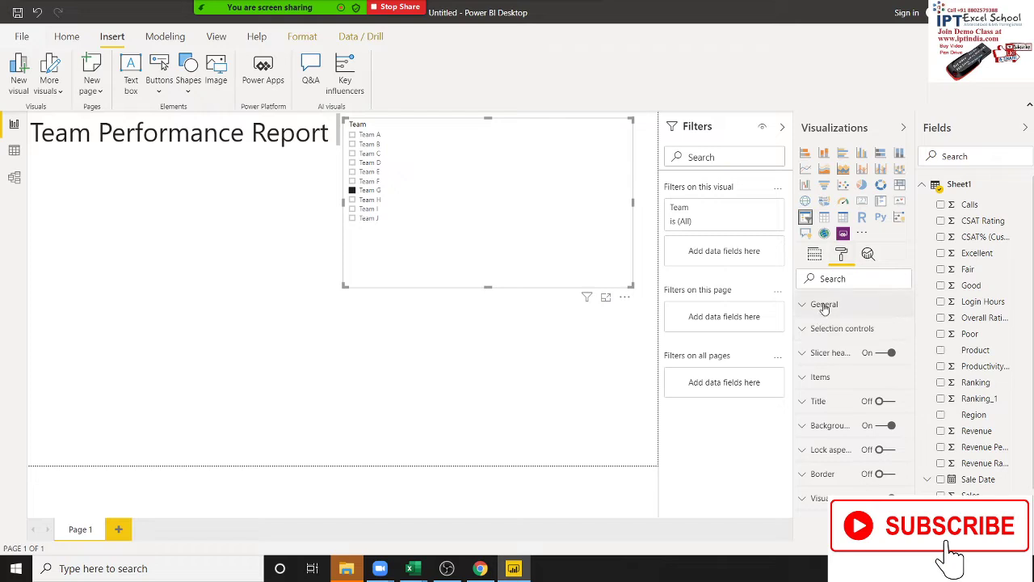
click(824, 307)
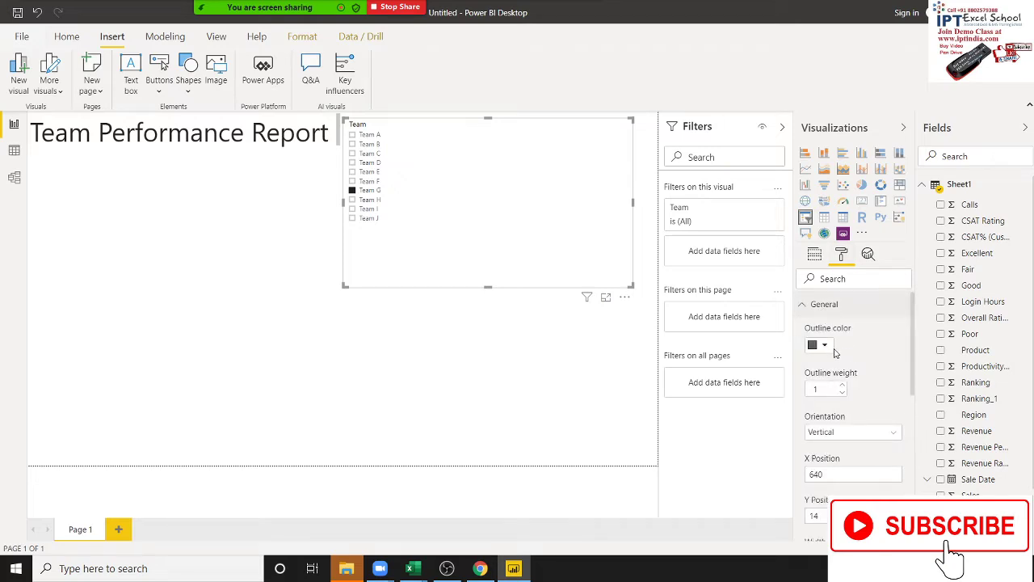
click(826, 346)
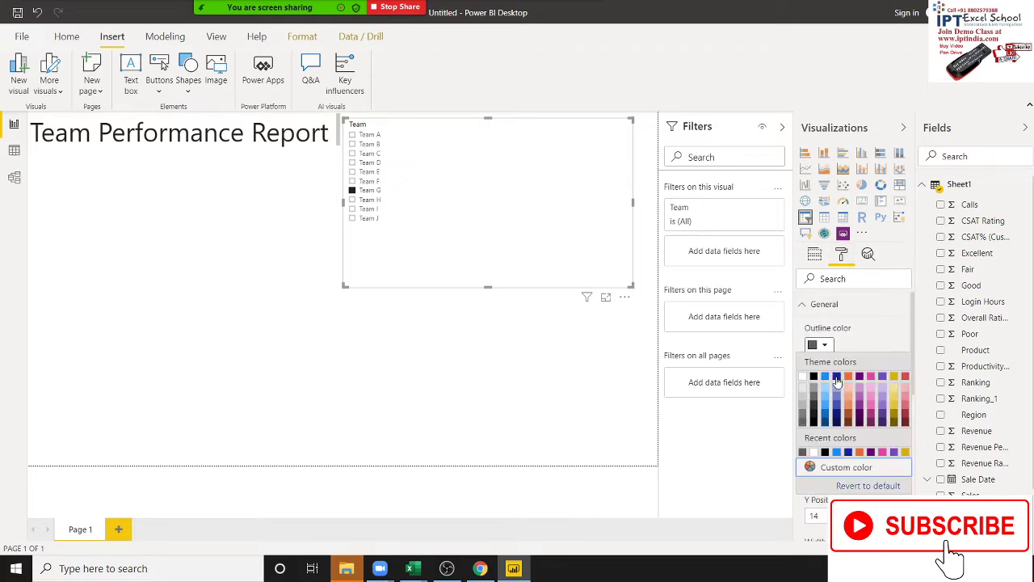
click(836, 378)
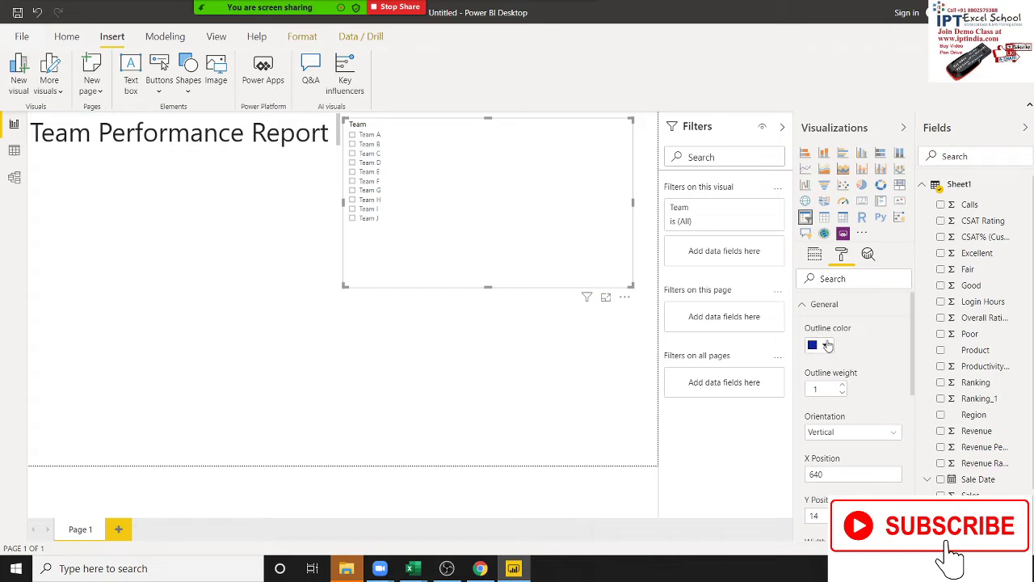
click(826, 345)
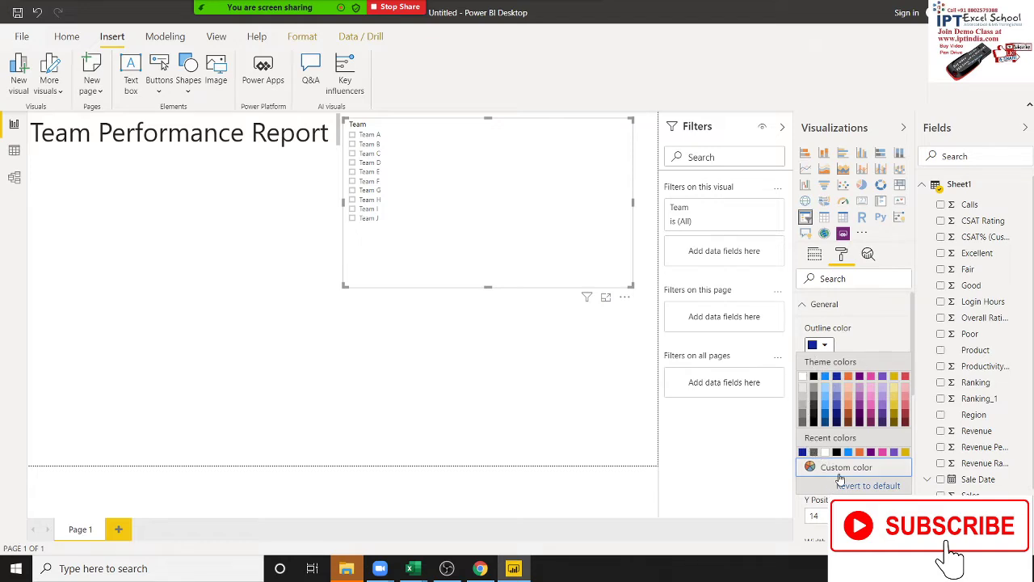
click(860, 342)
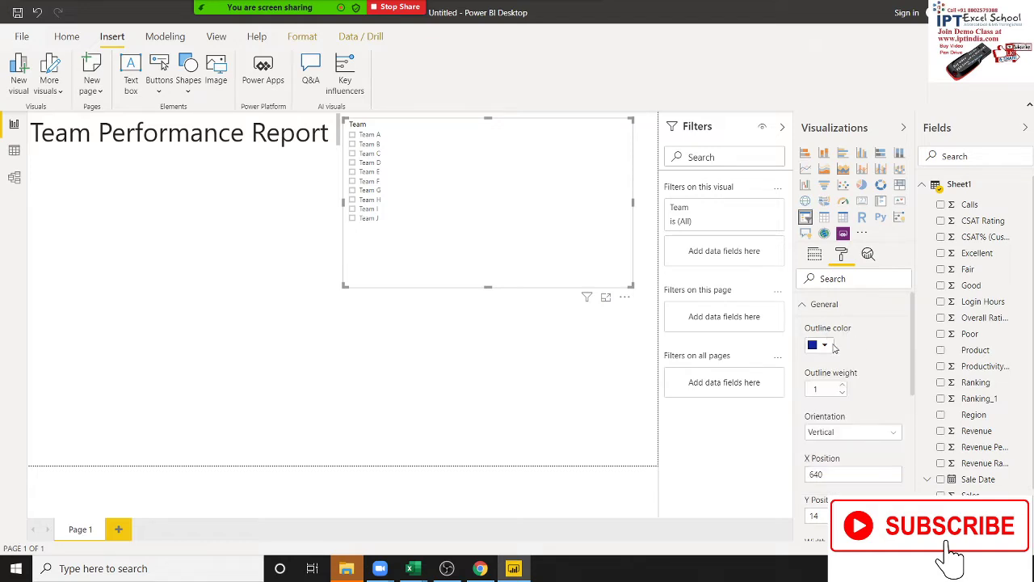
scroll(841, 437, down, 3)
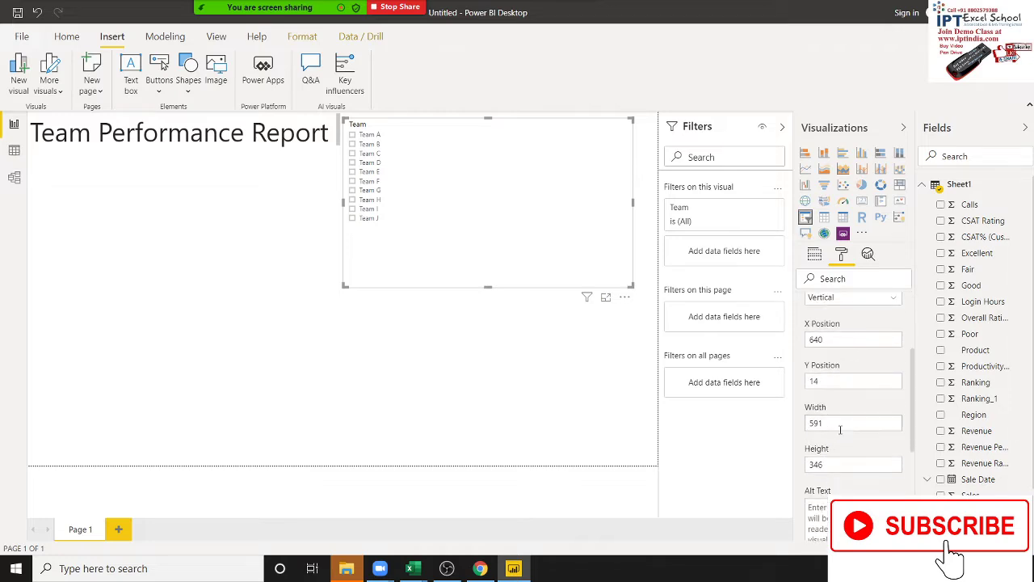
Set slicer orientation to Horizontal and resize it into one row of Team A–J tiles beside the title.
click(834, 367)
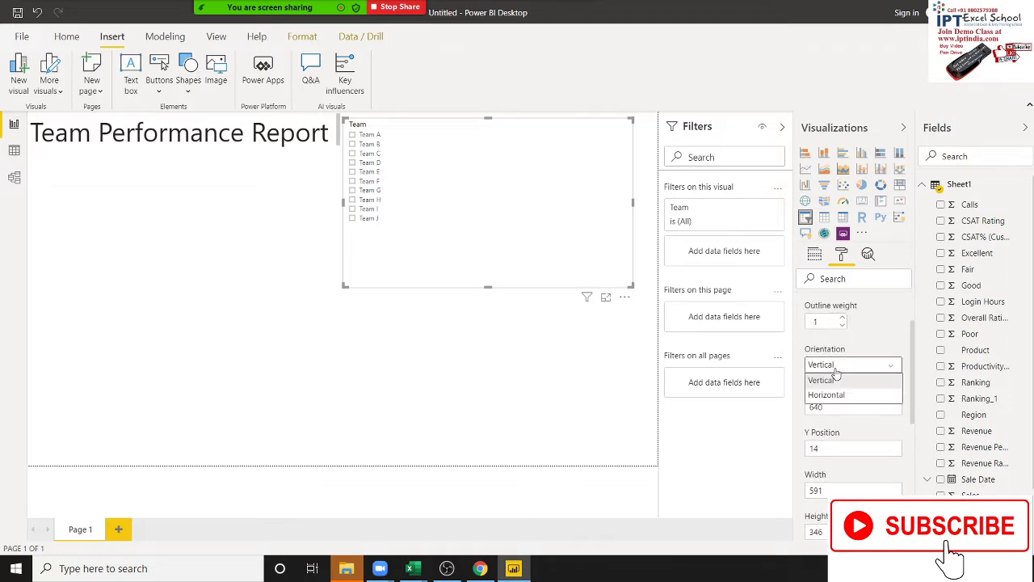
click(844, 396)
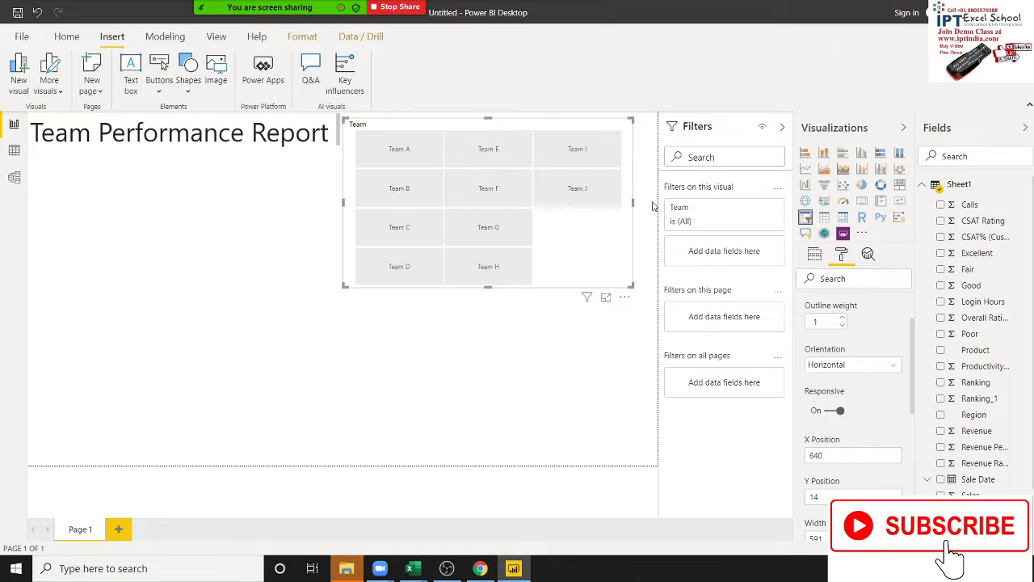
drag(653, 206, 651, 207)
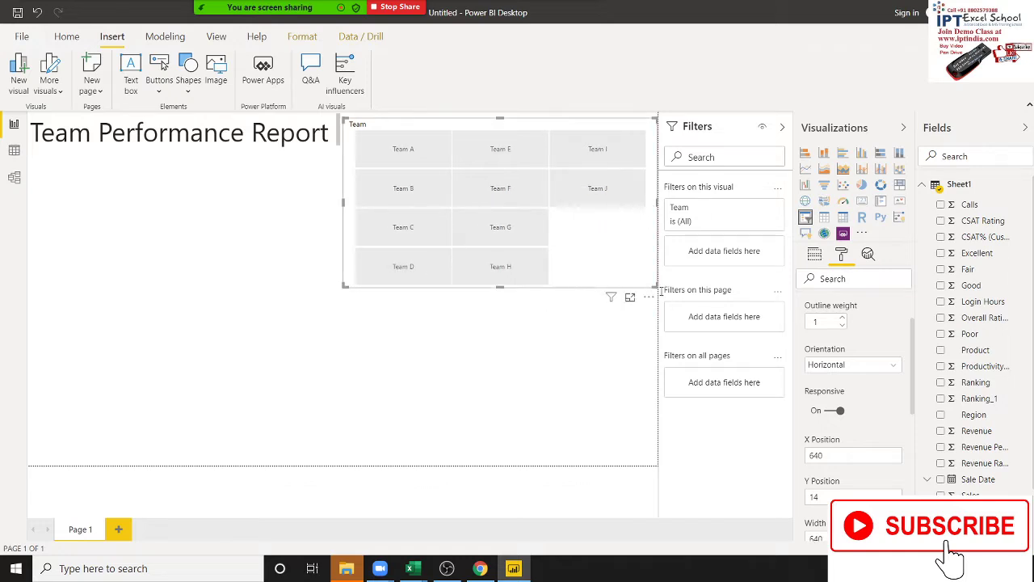
mouse_move(657, 279)
mouse_down()
mouse_move(649, 152)
mouse_move(659, 148)
mouse_up()
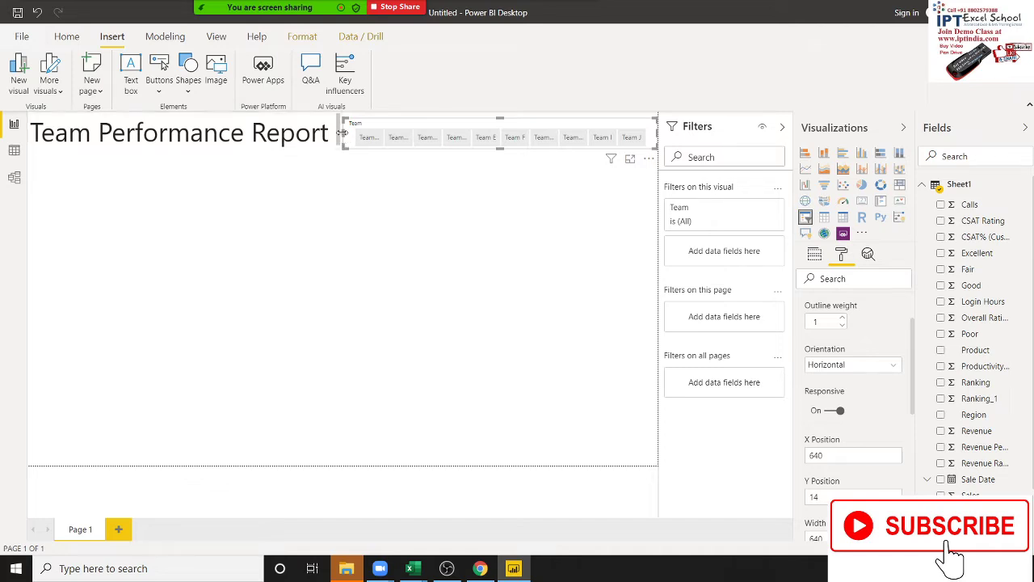
drag(343, 133, 335, 132)
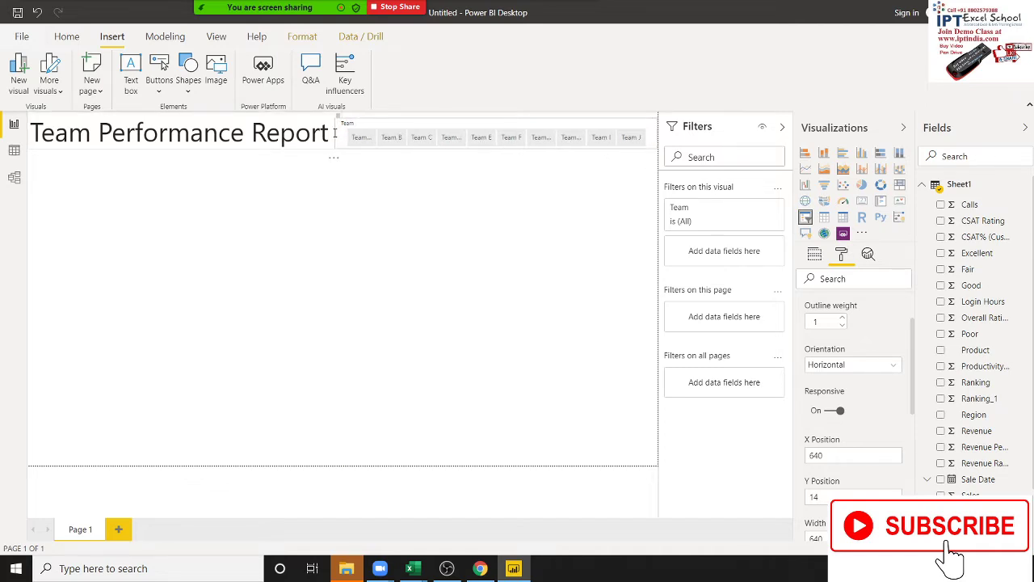
click(373, 205)
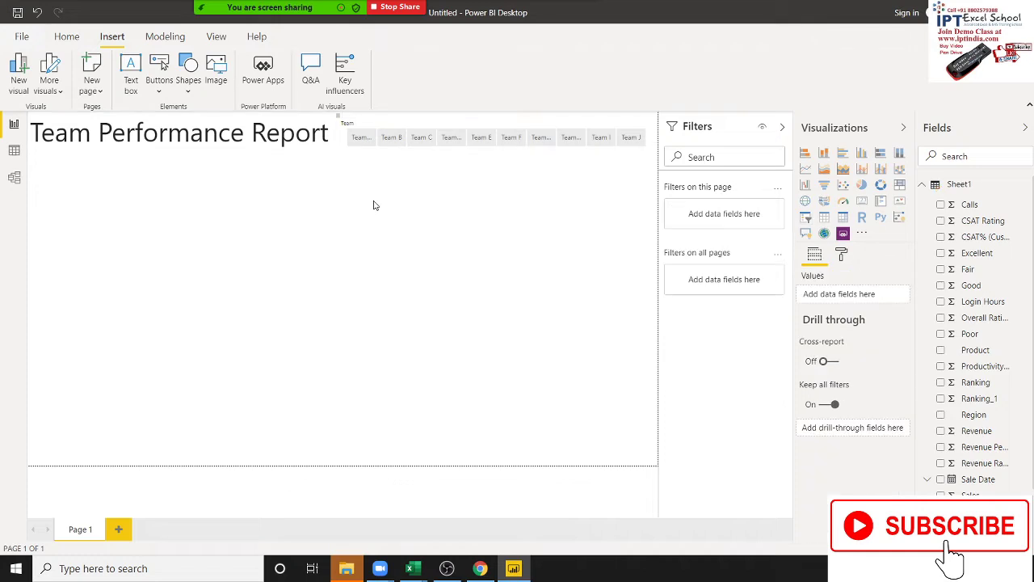
click(368, 144)
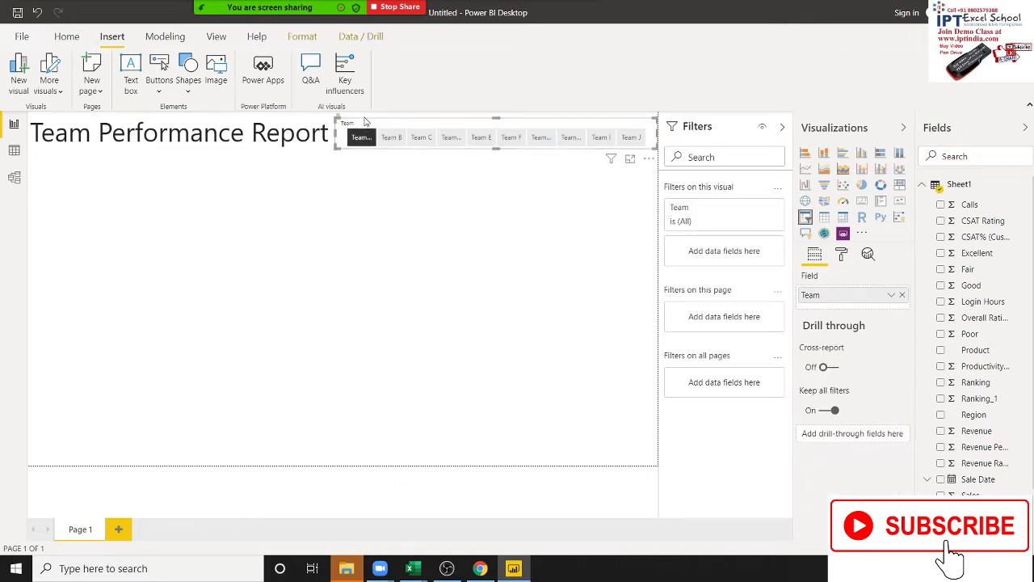
Try a dark blue background on the Team slicer, then switch Background off.
click(365, 122)
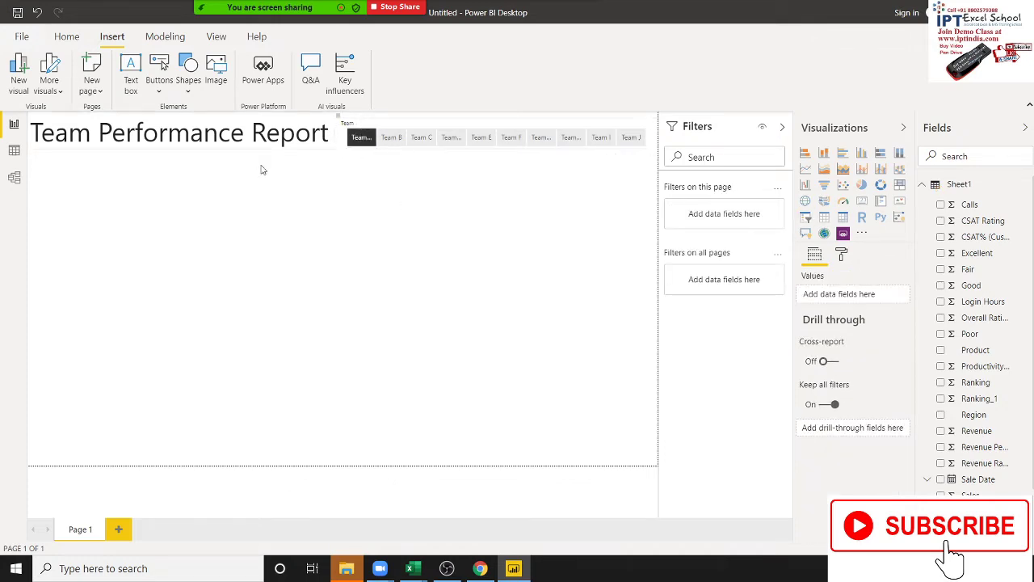
click(417, 127)
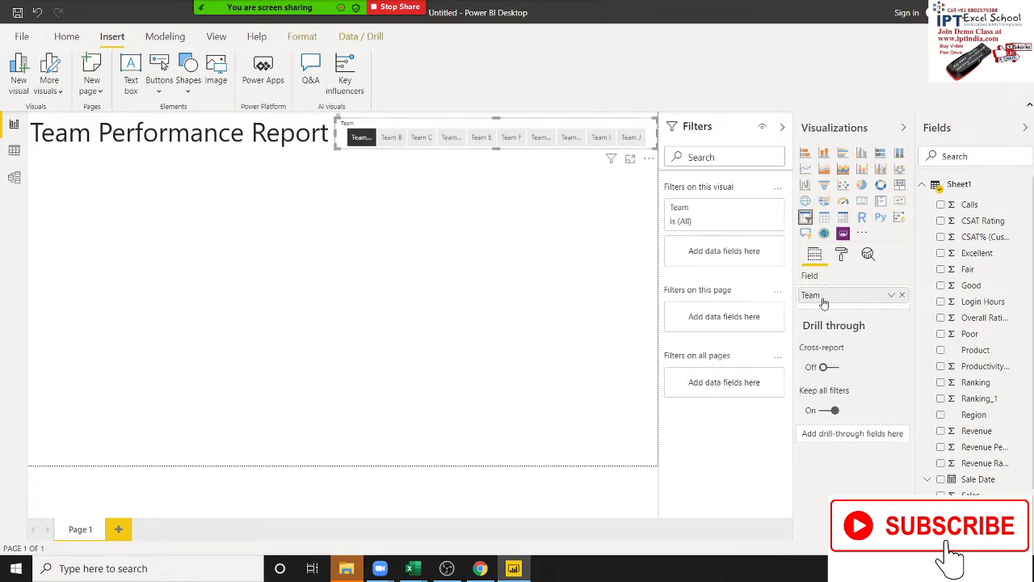
click(842, 257)
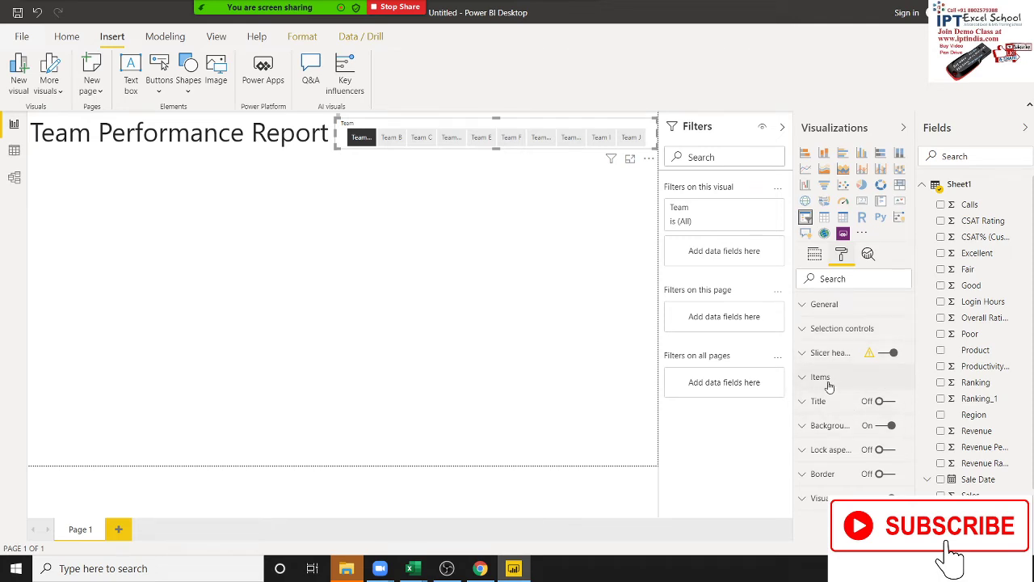
click(829, 426)
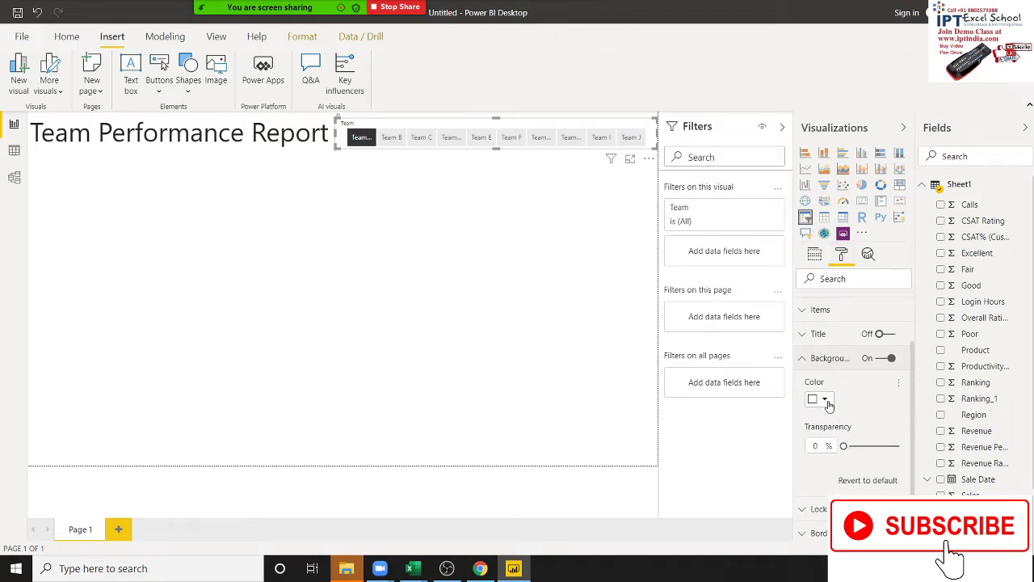
click(825, 400)
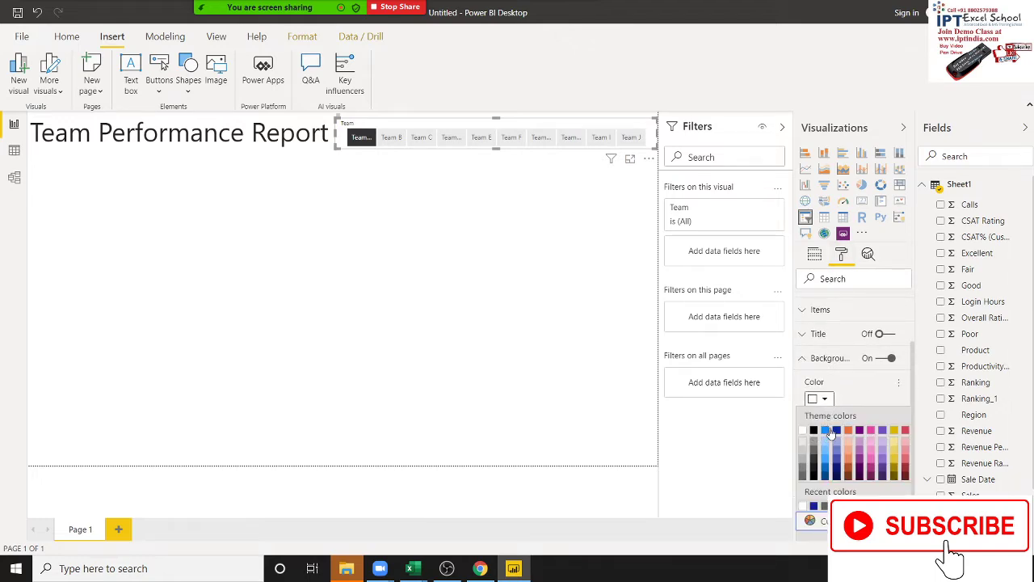
click(836, 431)
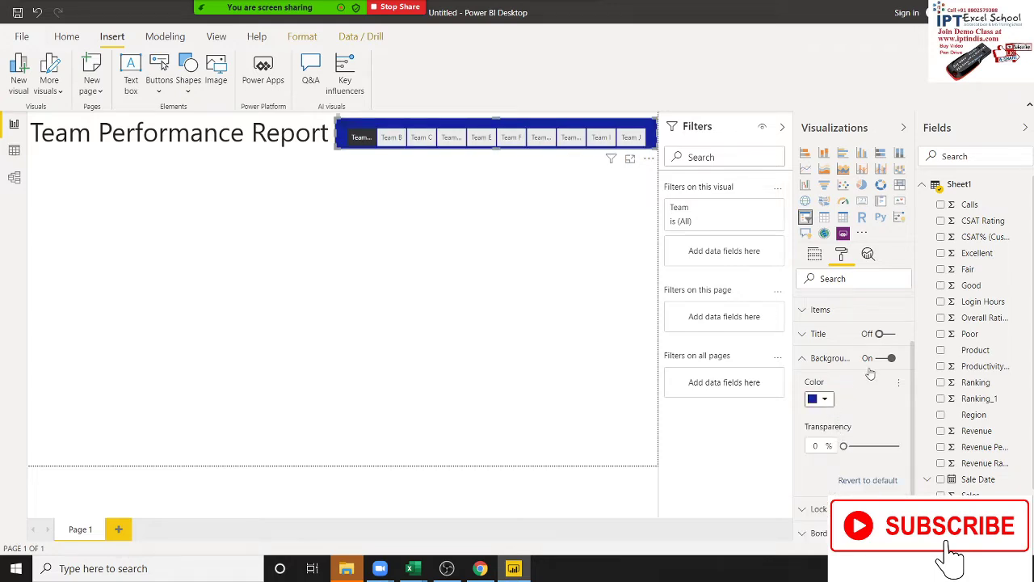
click(879, 359)
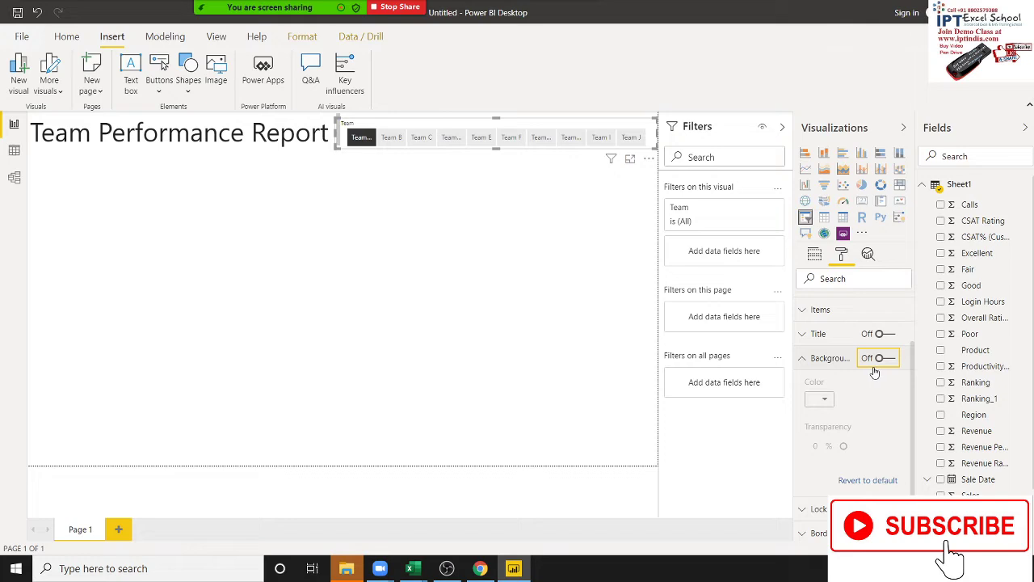
scroll(854, 390, down, 1)
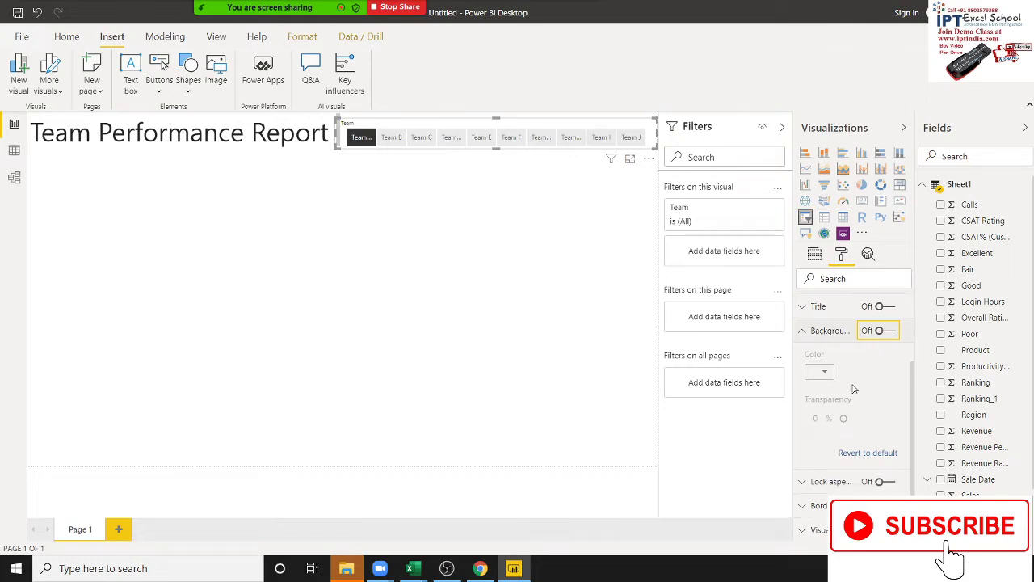
Set the slicer header background to blue, then switch the slicer header off.
scroll(854, 408, up, 1)
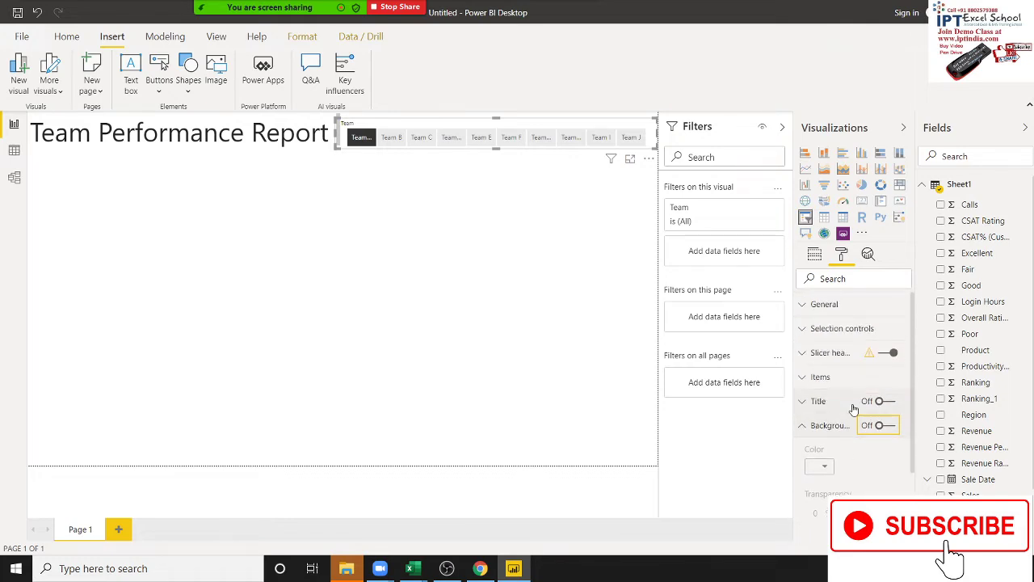
click(813, 376)
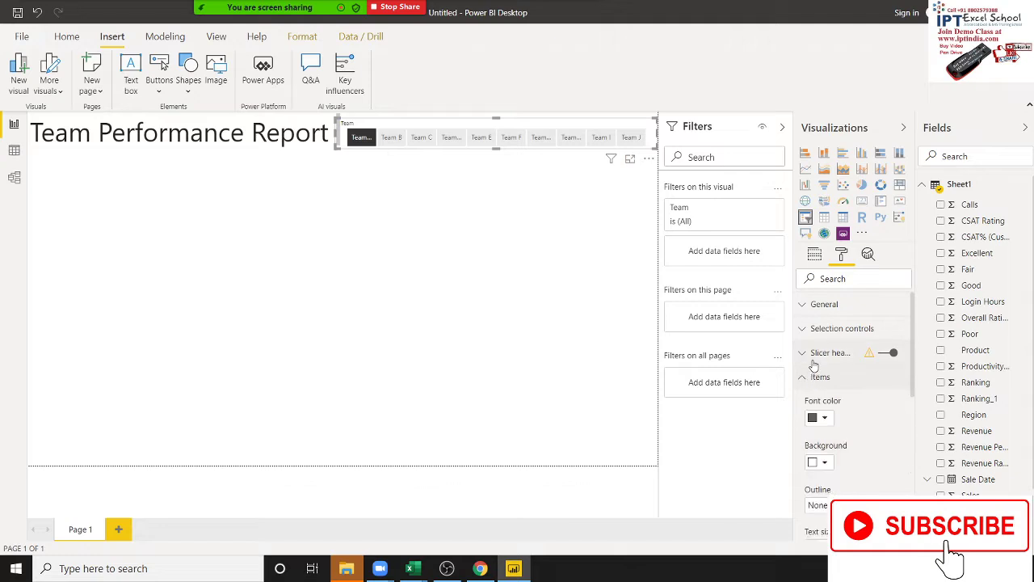
scroll(814, 373, down, 1)
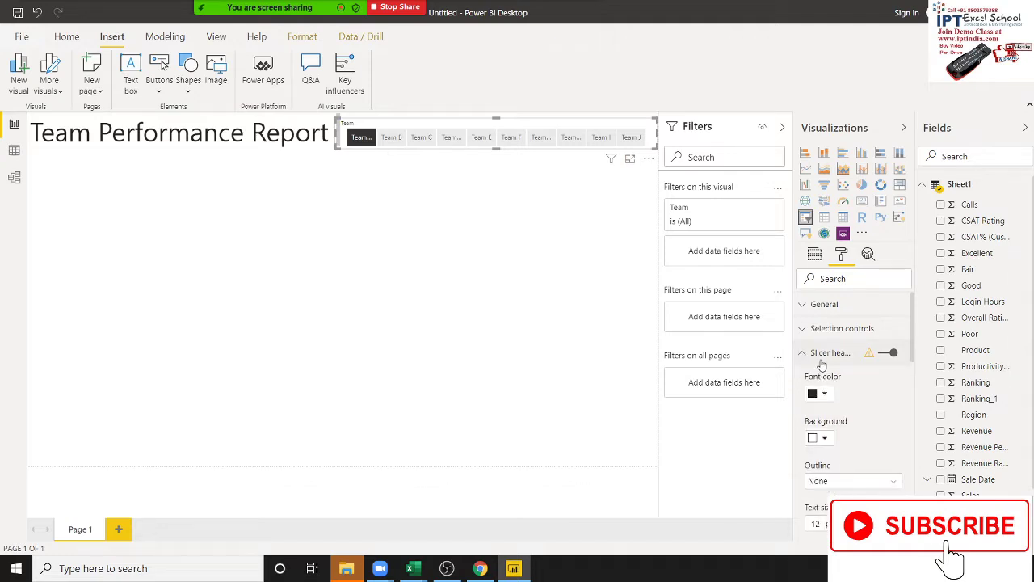
click(824, 438)
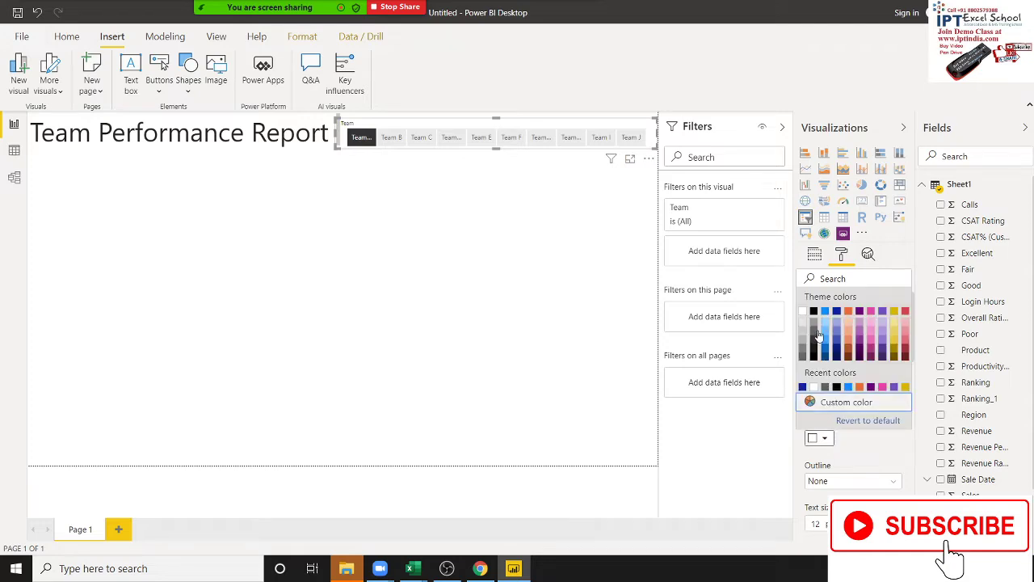
click(825, 313)
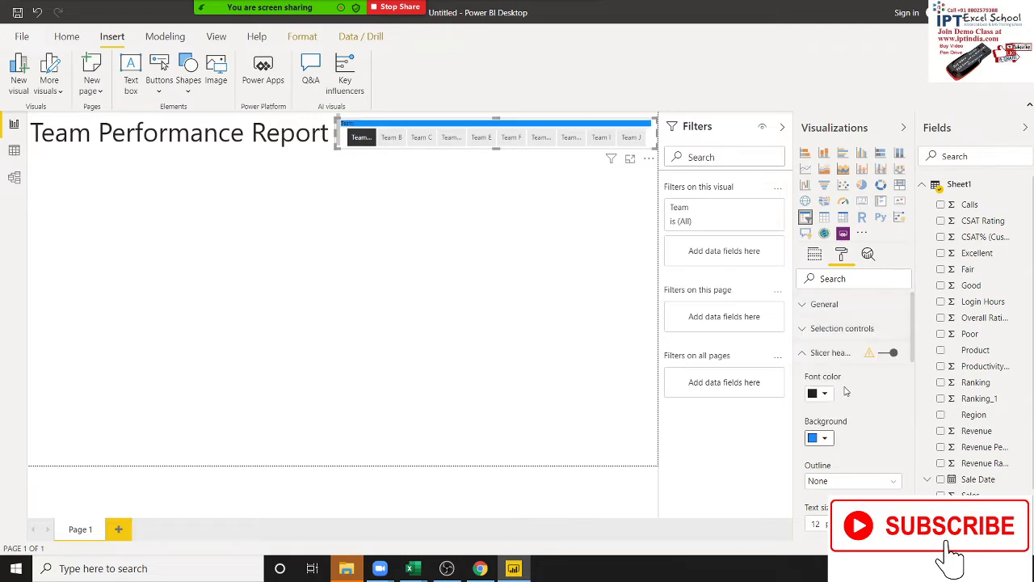
click(879, 354)
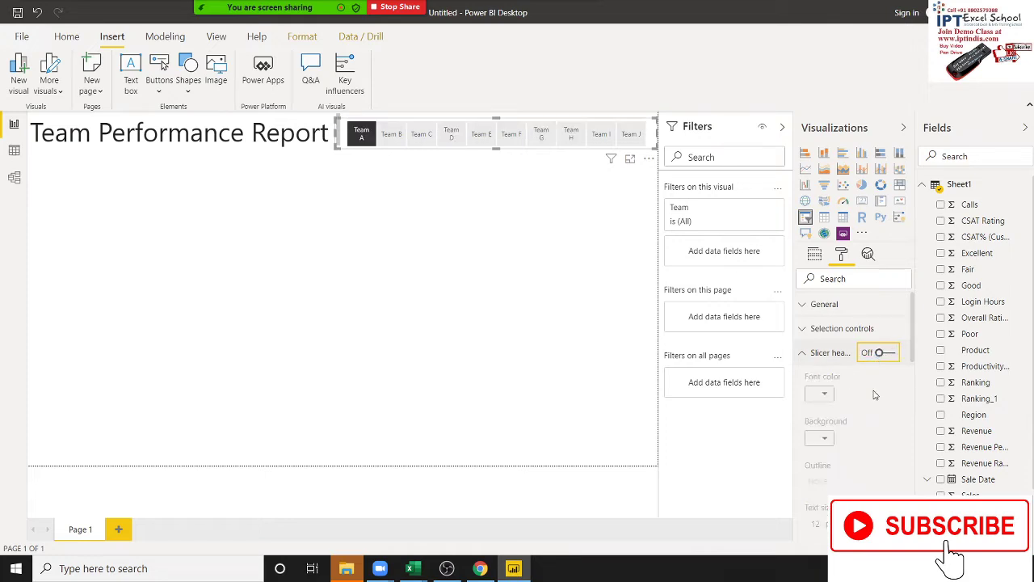
click(812, 336)
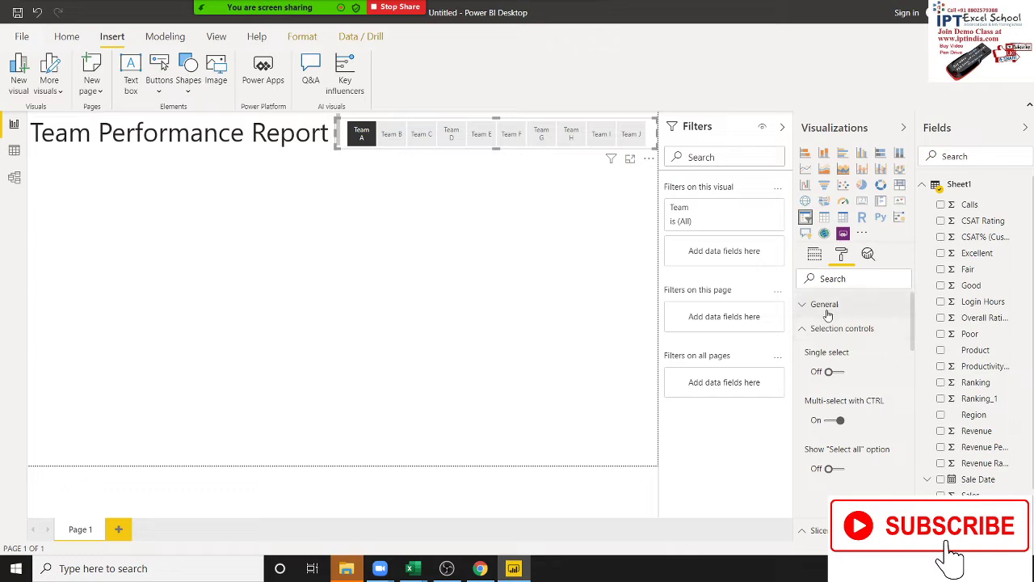
click(825, 314)
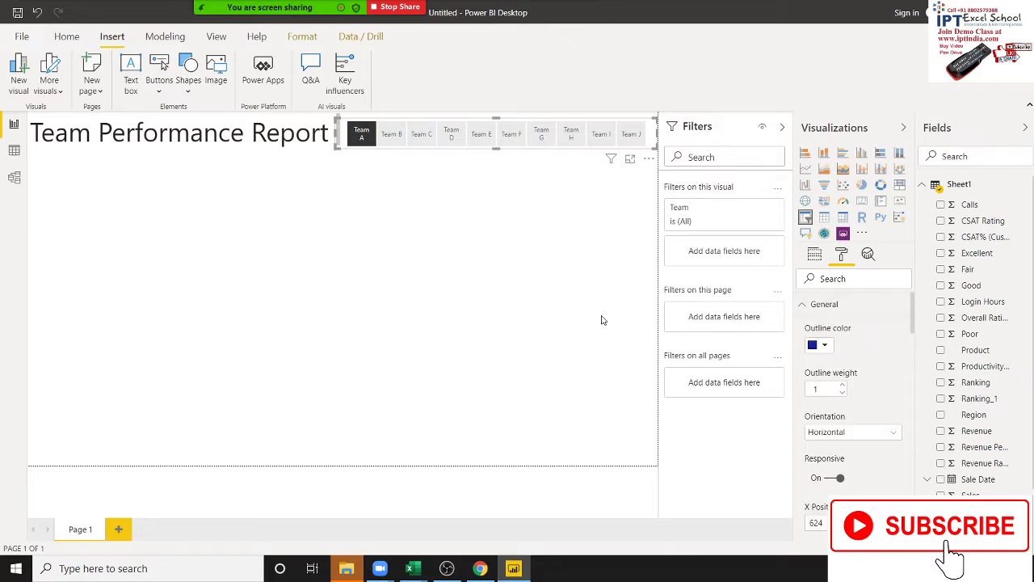
click(507, 266)
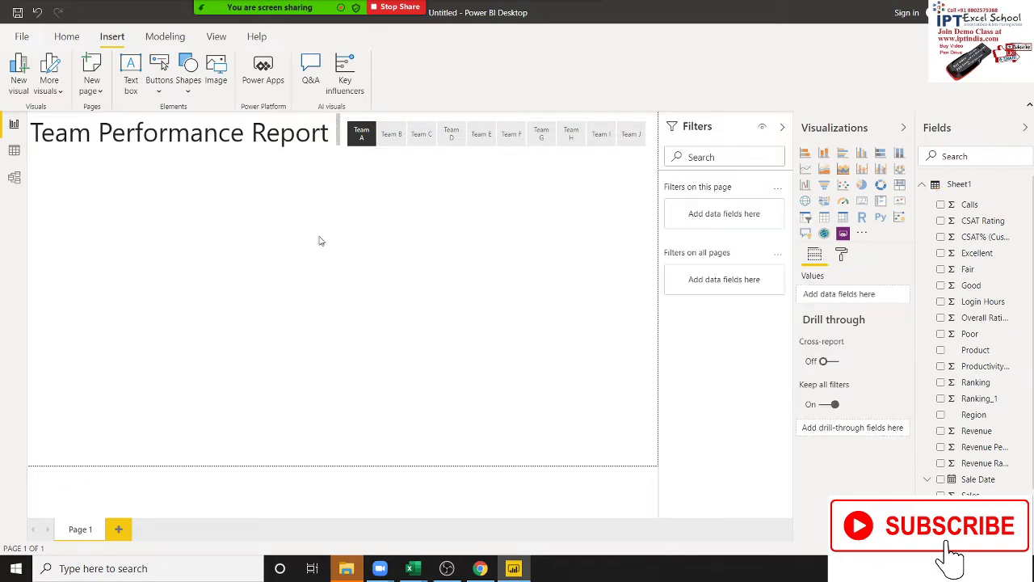
Compare the Excel Team Performance dashboard with the Power BI report, switching back and forth several times.
key(alt+Tab)
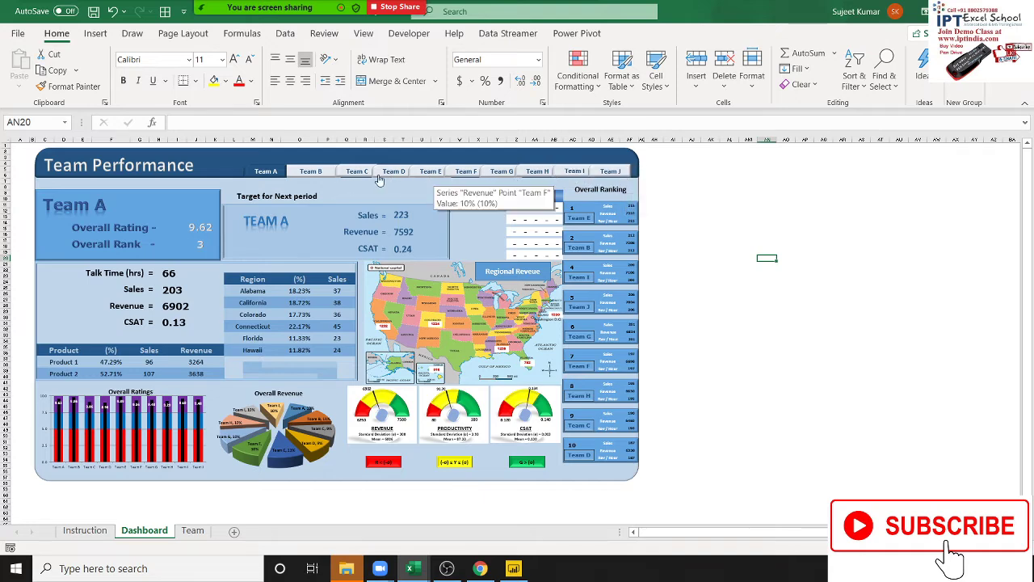
key(alt+Tab)
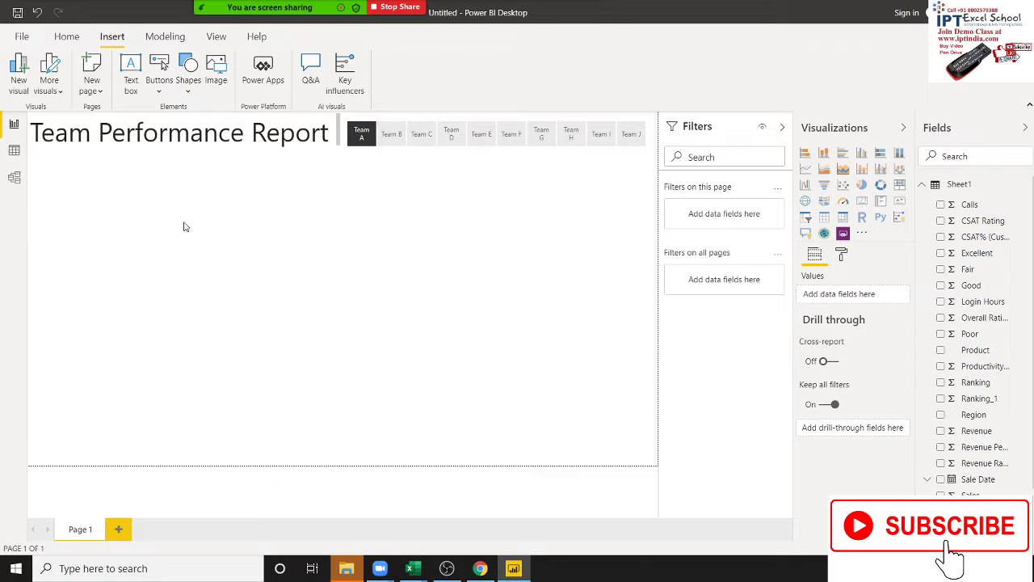
key(alt+Tab)
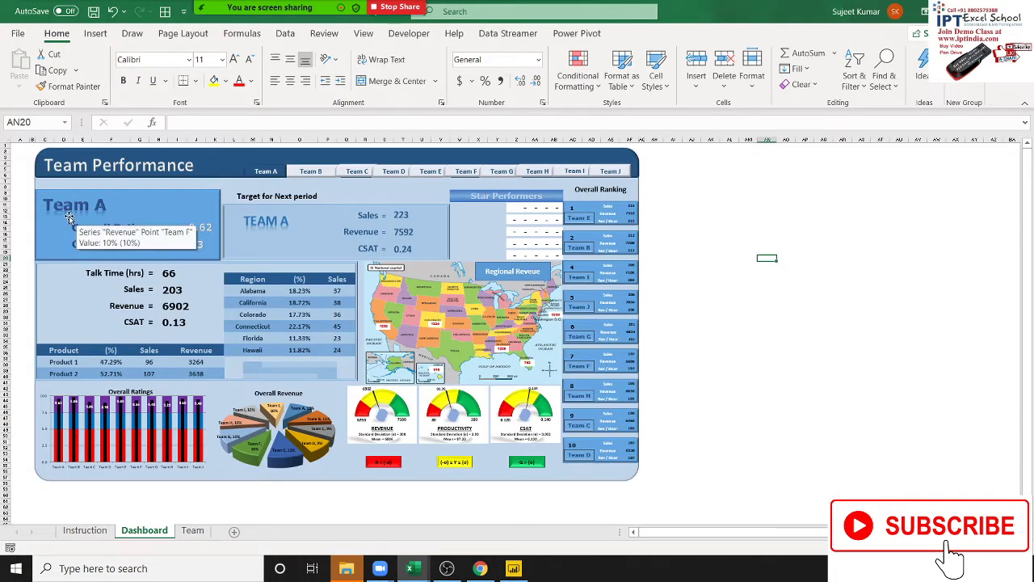
key(alt+Tab)
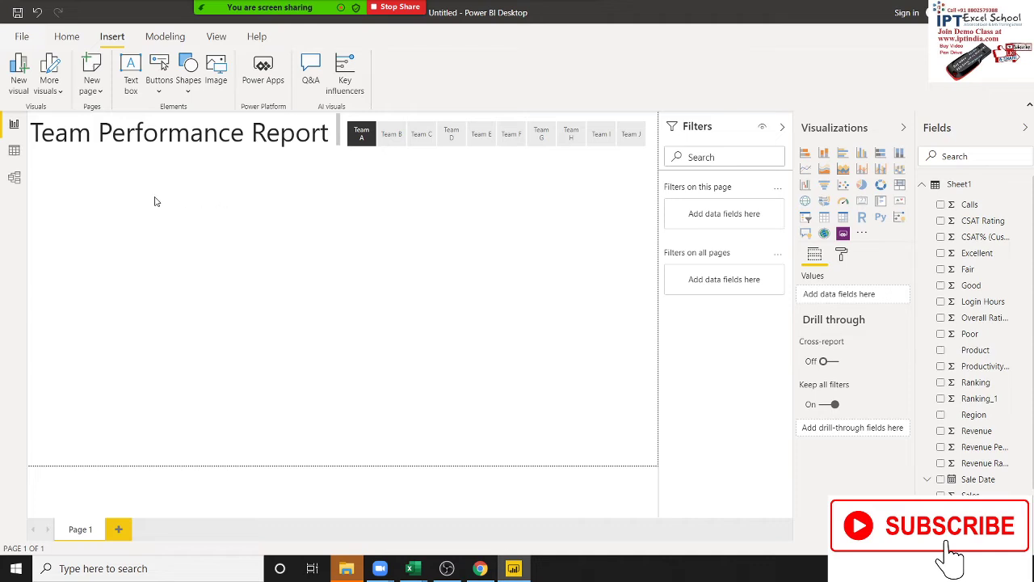
key(alt+Tab)
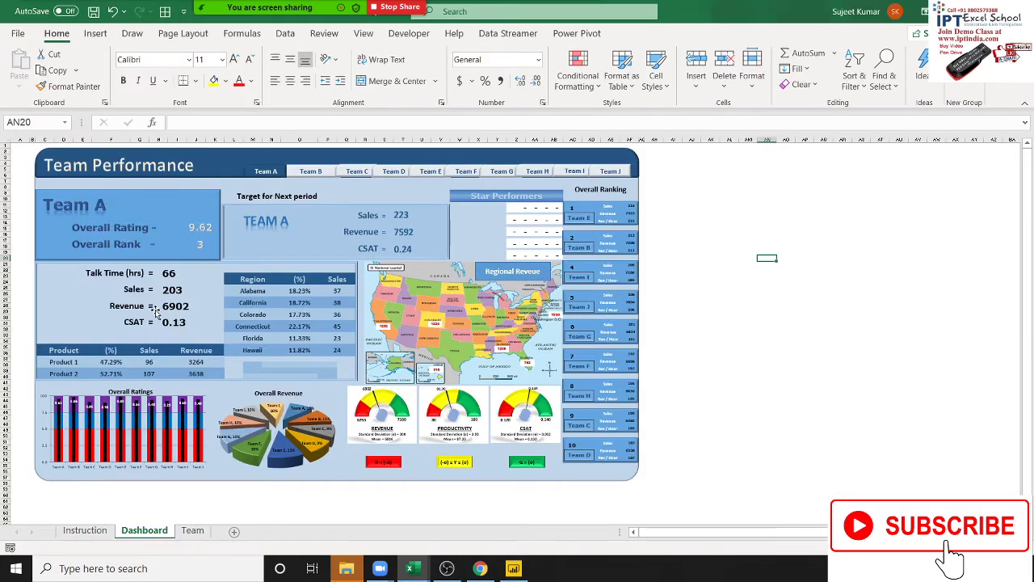
mouse_move(154, 313)
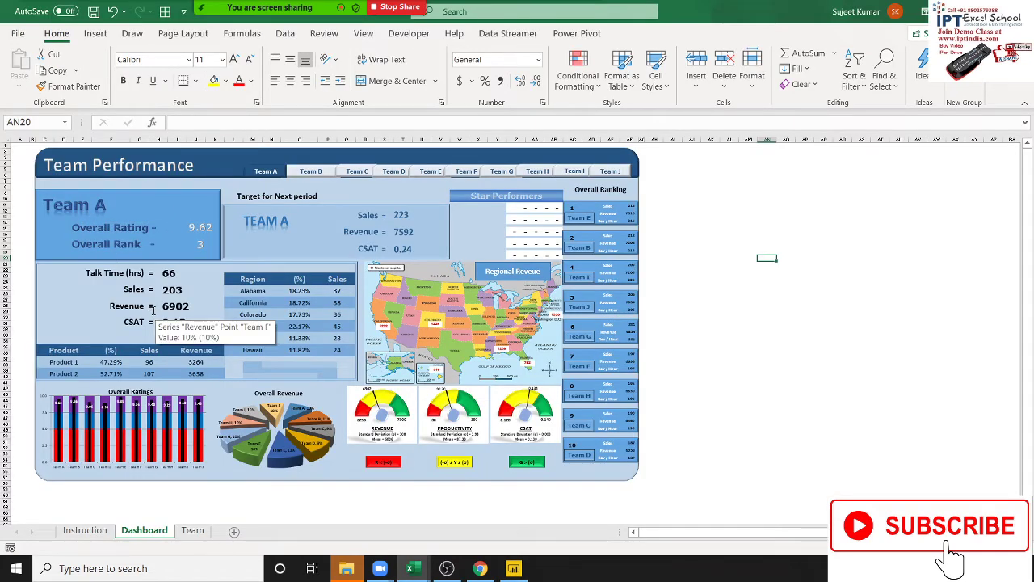
key(alt+Tab)
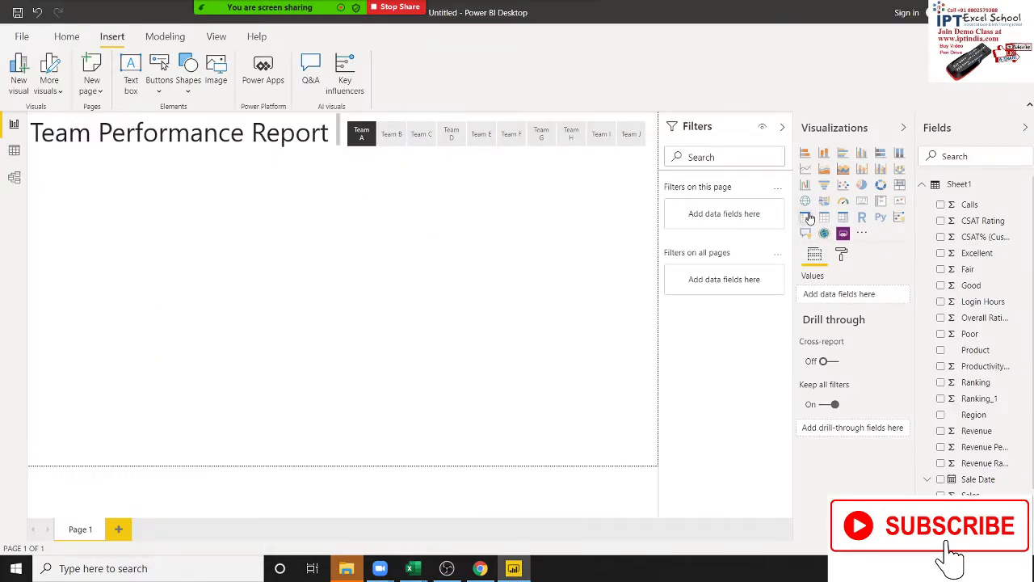
key(alt+Tab)
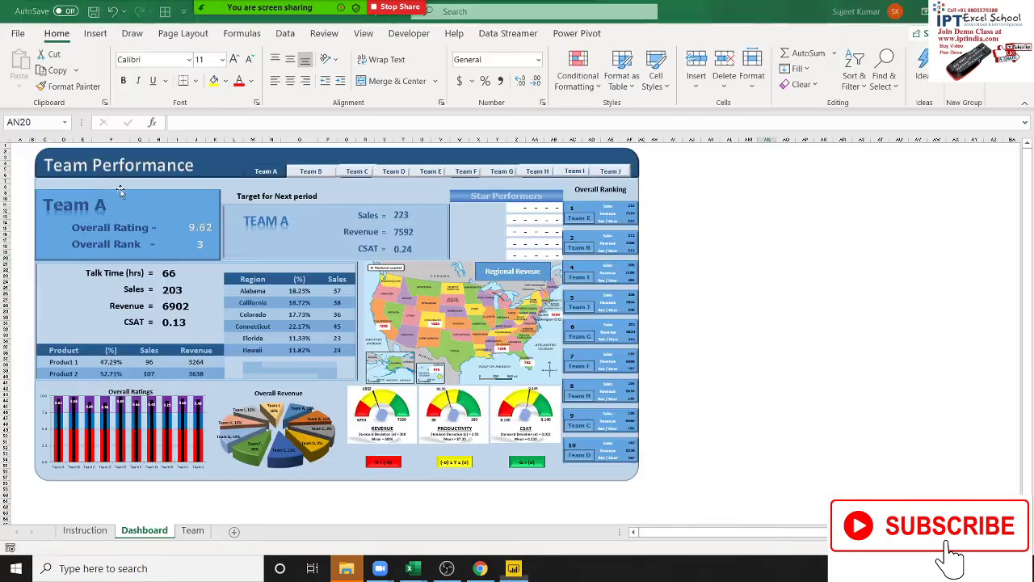
key(alt+Tab)
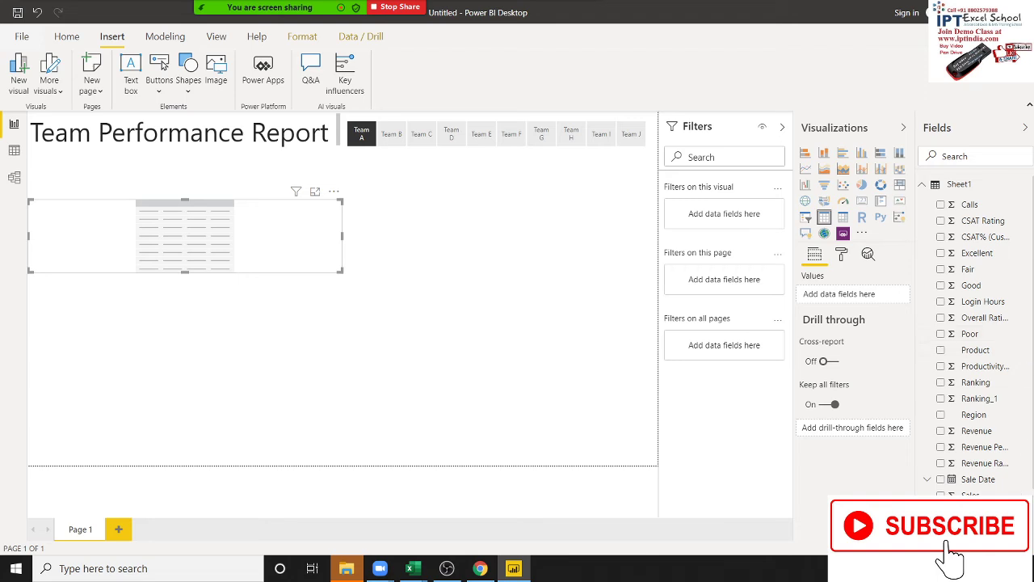
Add the Team field to the table visual and shrink it to a small box under the title.
drag(816, 492, 235, 252)
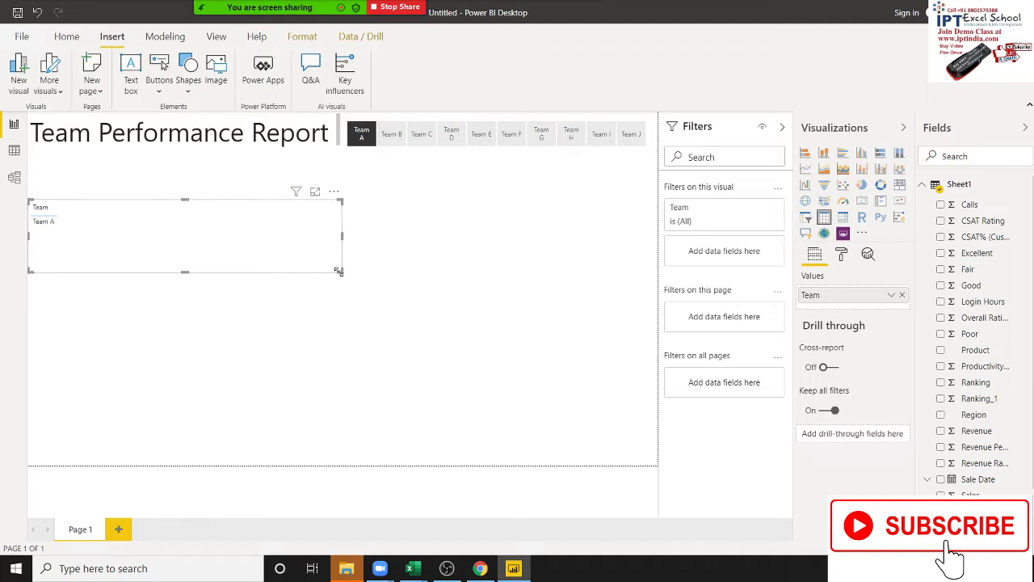
mouse_move(337, 275)
mouse_down()
mouse_move(168, 260)
mouse_move(189, 272)
mouse_move(161, 216)
mouse_up()
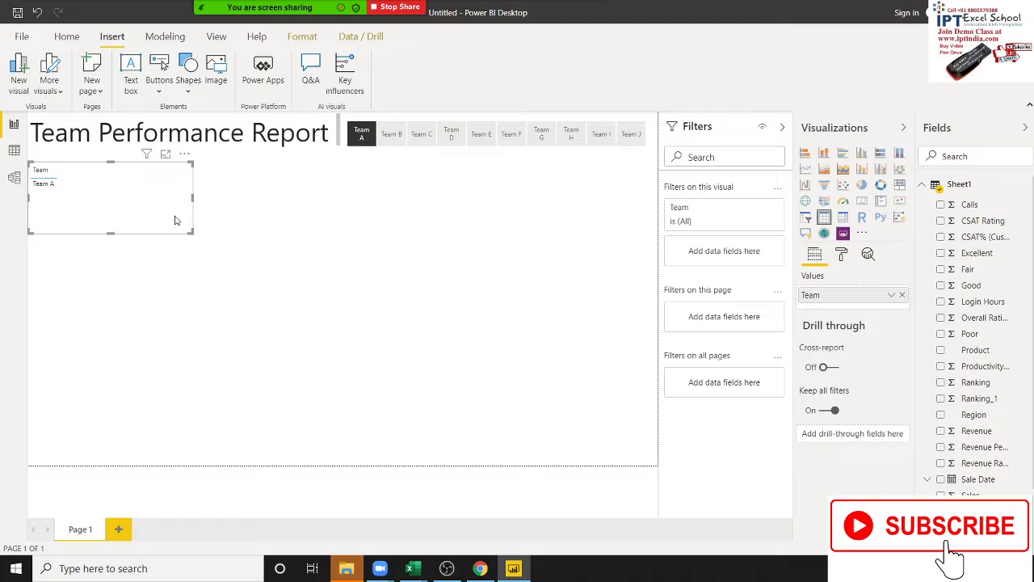
Delete the Team table and add a multi-row card in its place, undoing the card's accidental deletion.
key(Delete)
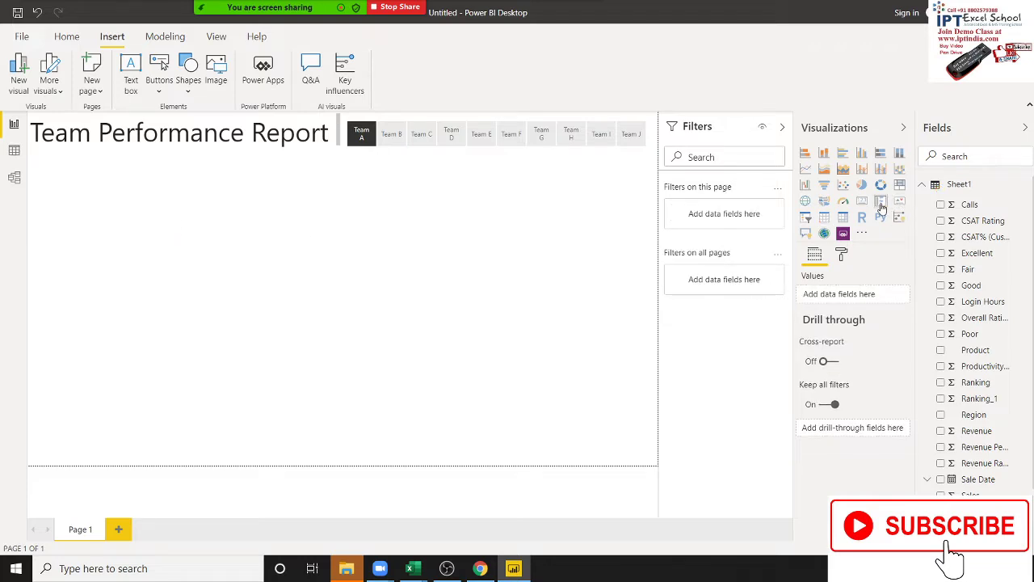
click(882, 208)
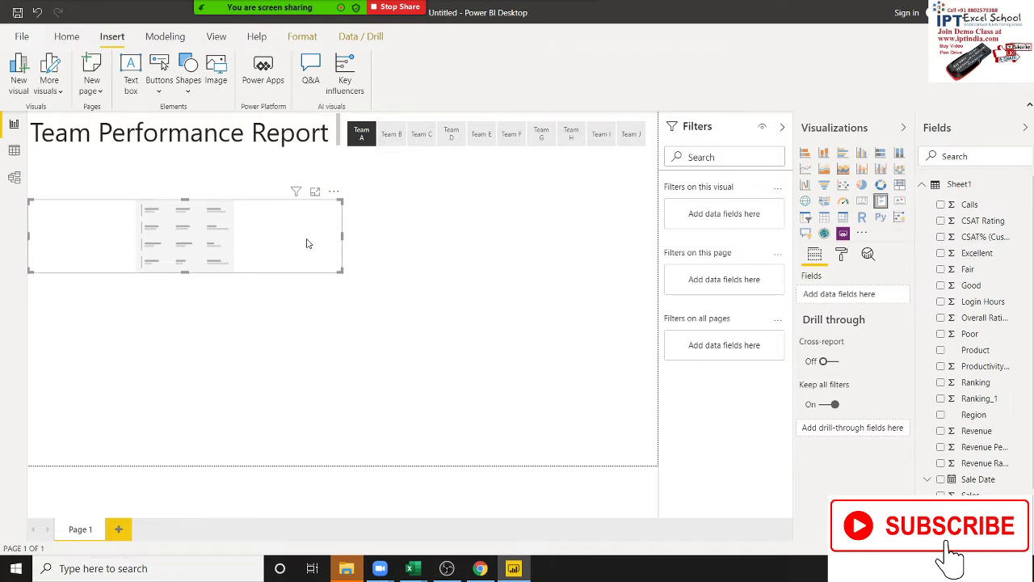
key(Delete)
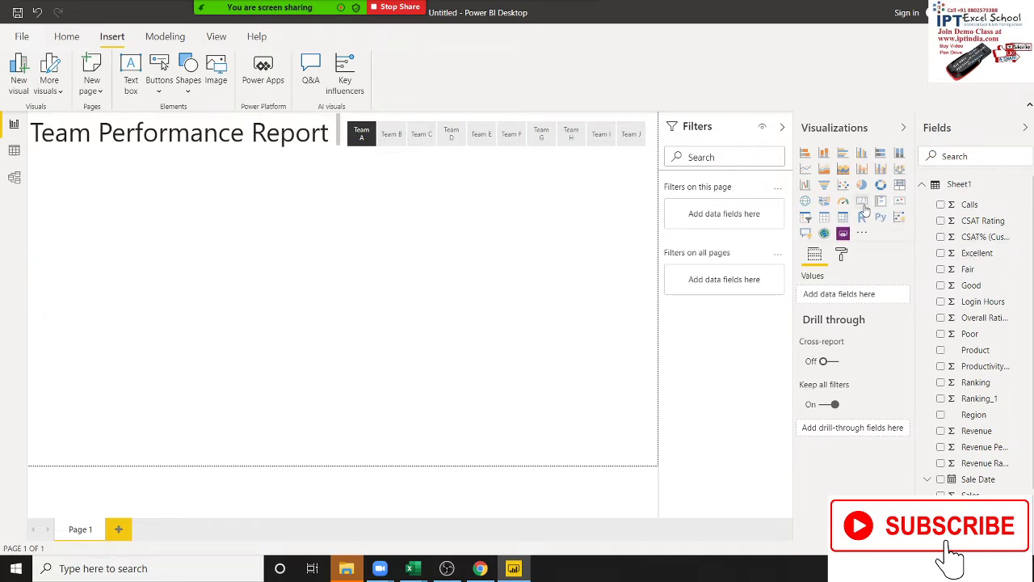
key(ctrl+z)
key(ctrl+z)
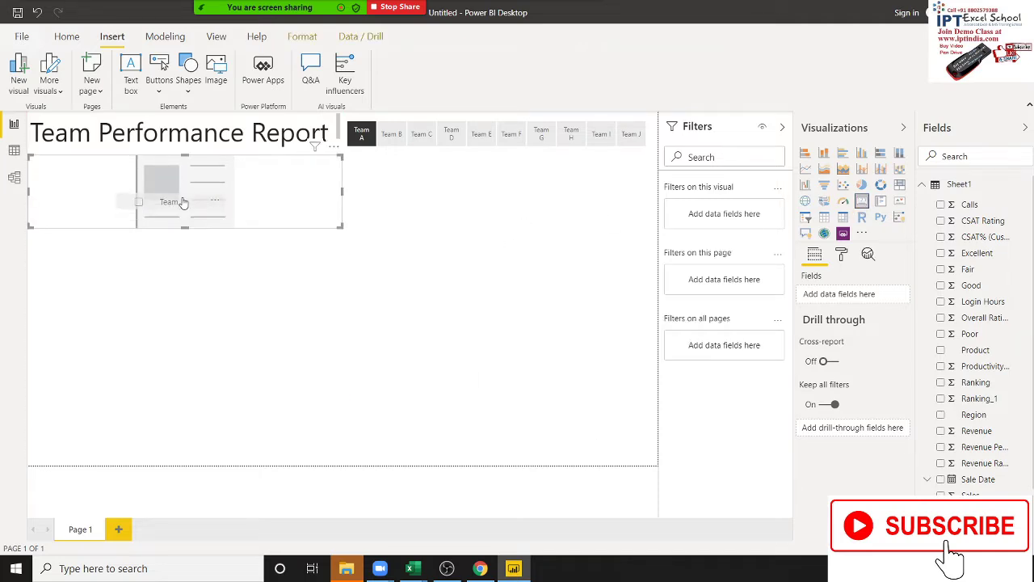
Put the Team field into the new card and review its Data label and Category formatting.
drag(595, 444, 209, 220)
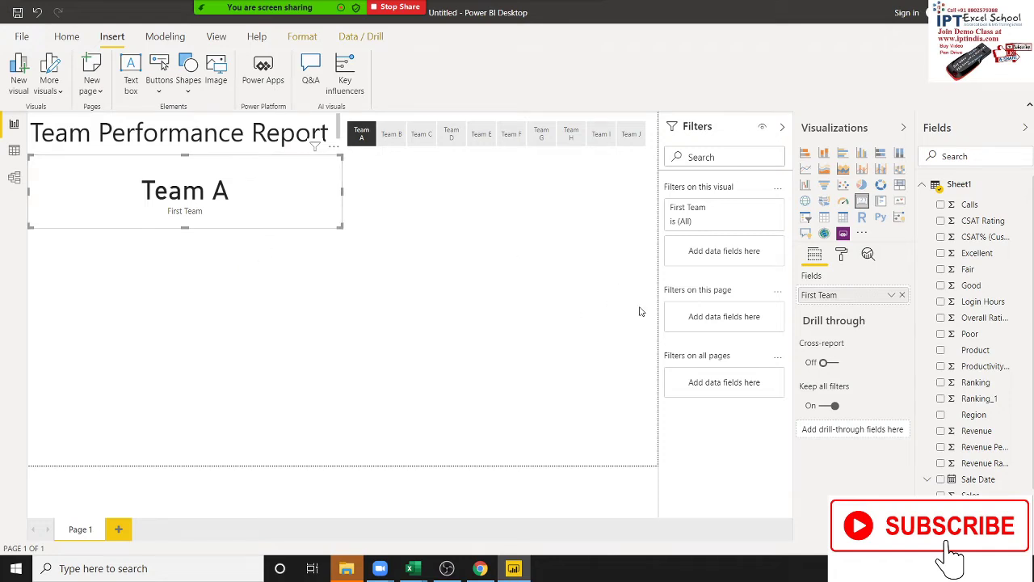
click(841, 256)
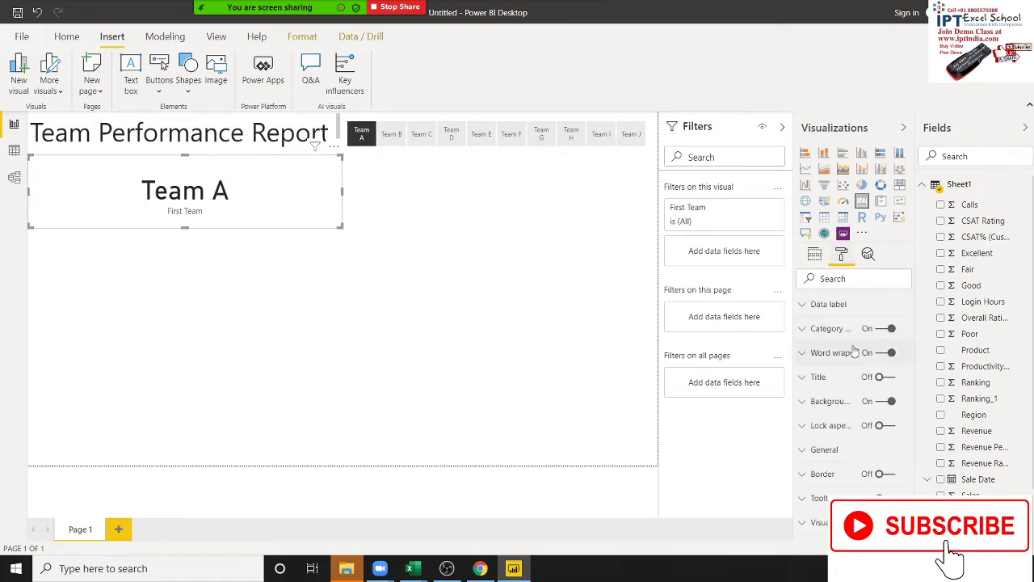
click(833, 312)
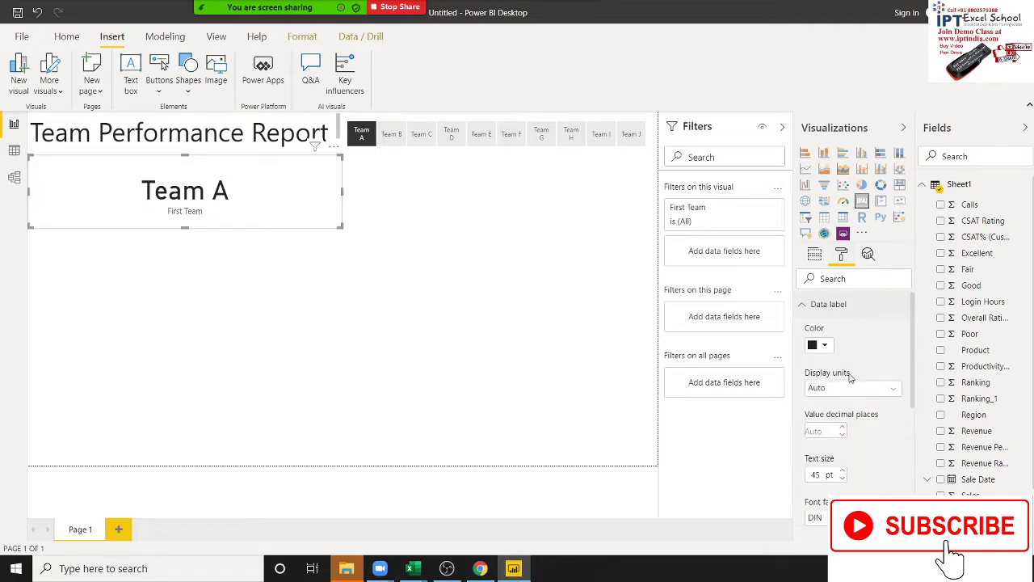
scroll(852, 378, down, 3)
scroll(851, 378, down, 3)
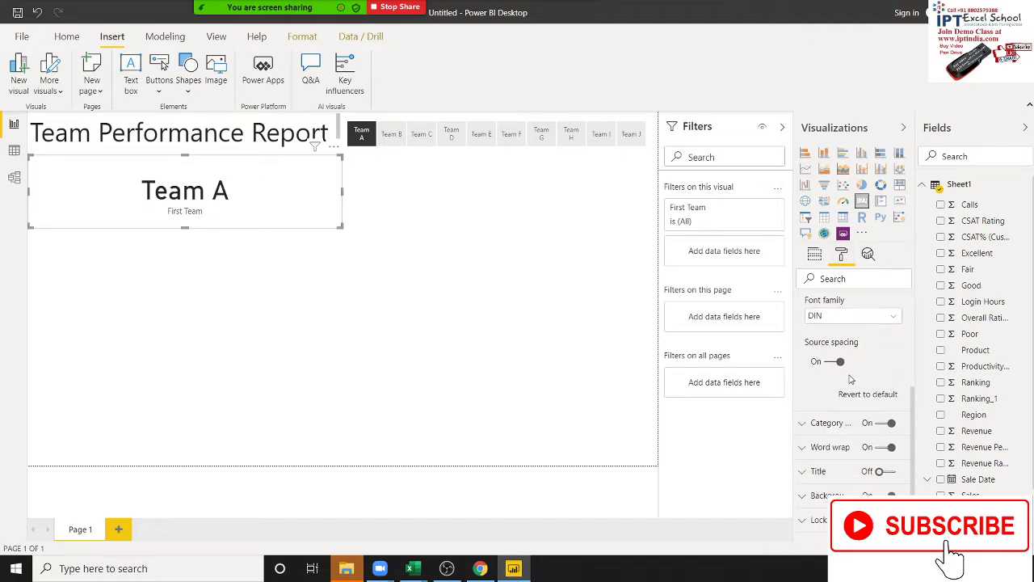
click(833, 425)
scroll(867, 412, down, 2)
scroll(866, 412, down, 2)
scroll(866, 412, up, 2)
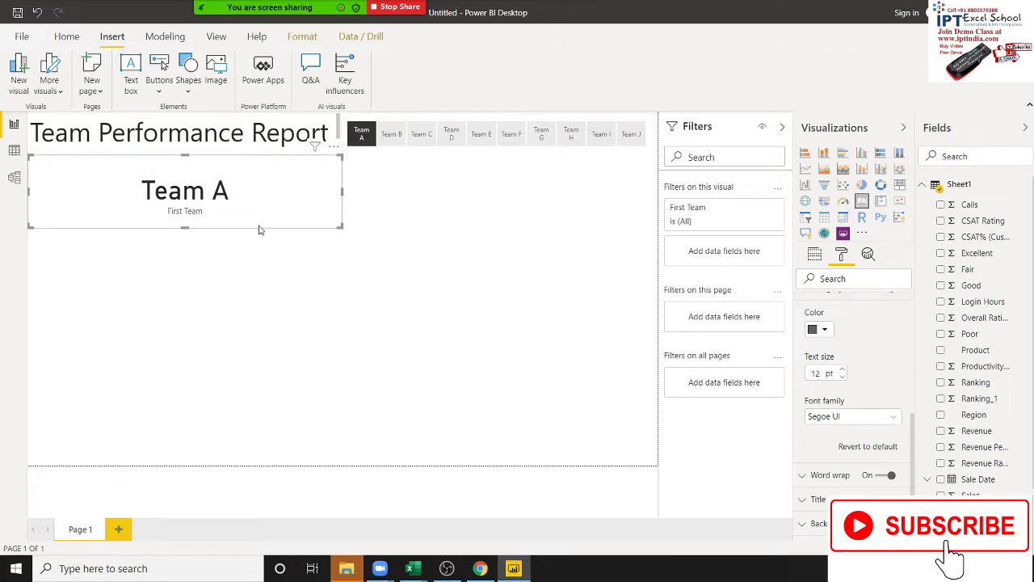
Delete and restore the Team A card, reselect it, and bring up the Excel dashboard.
key(Delete)
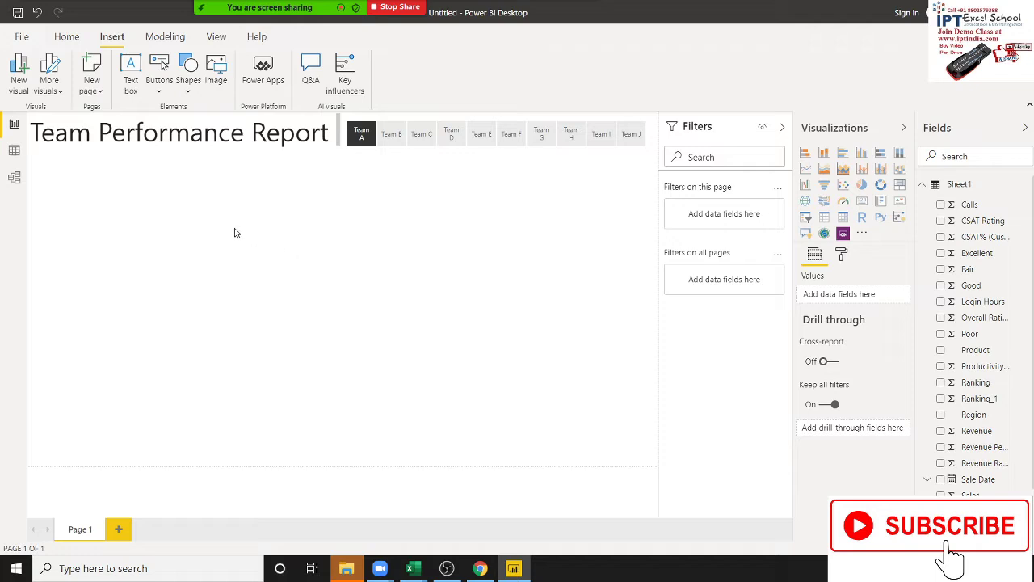
key(ctrl+z)
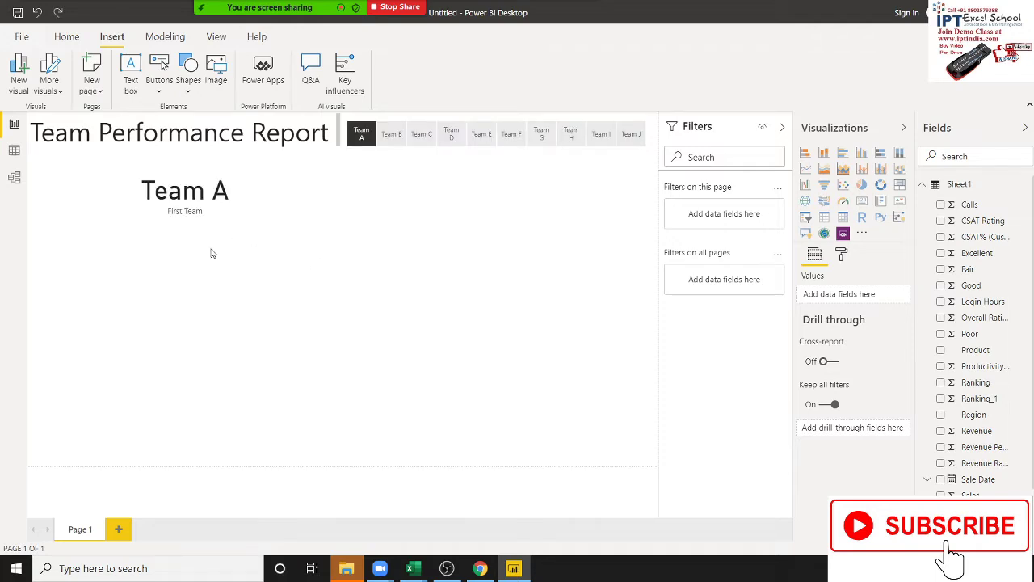
click(185, 219)
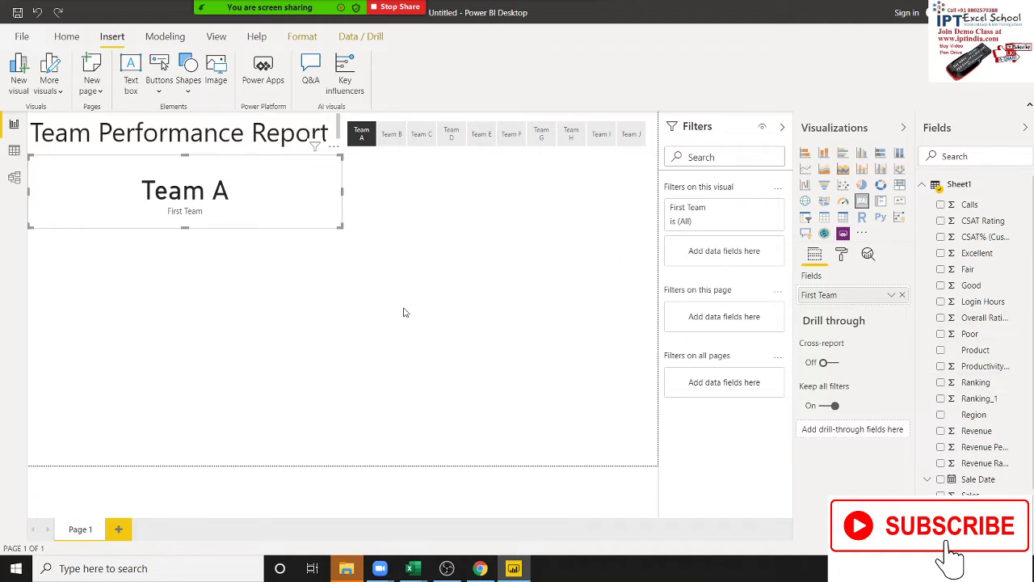
key(alt+Tab)
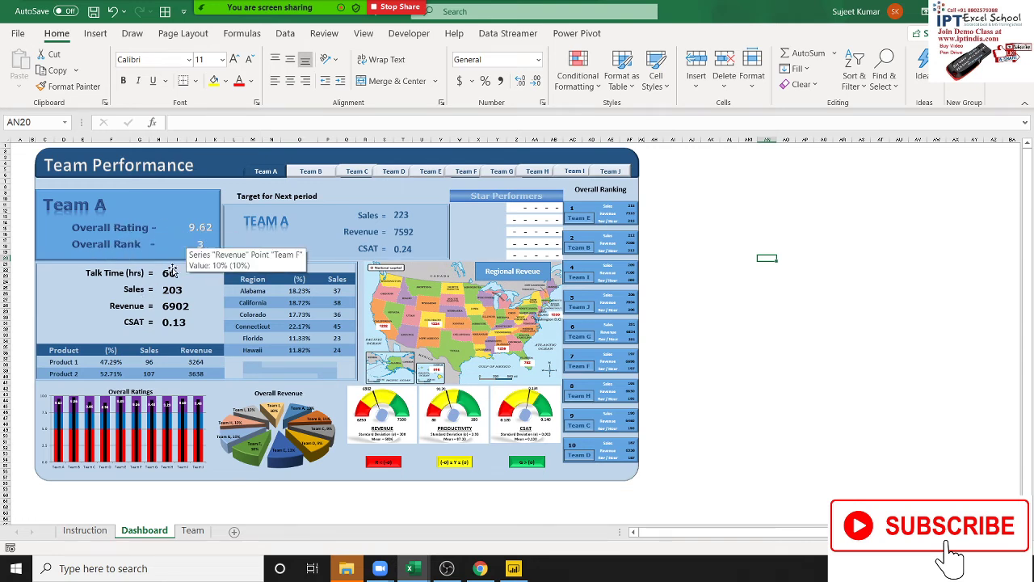
Select the dashboard's Overall Rating value box and open the Team data sheet.
click(200, 234)
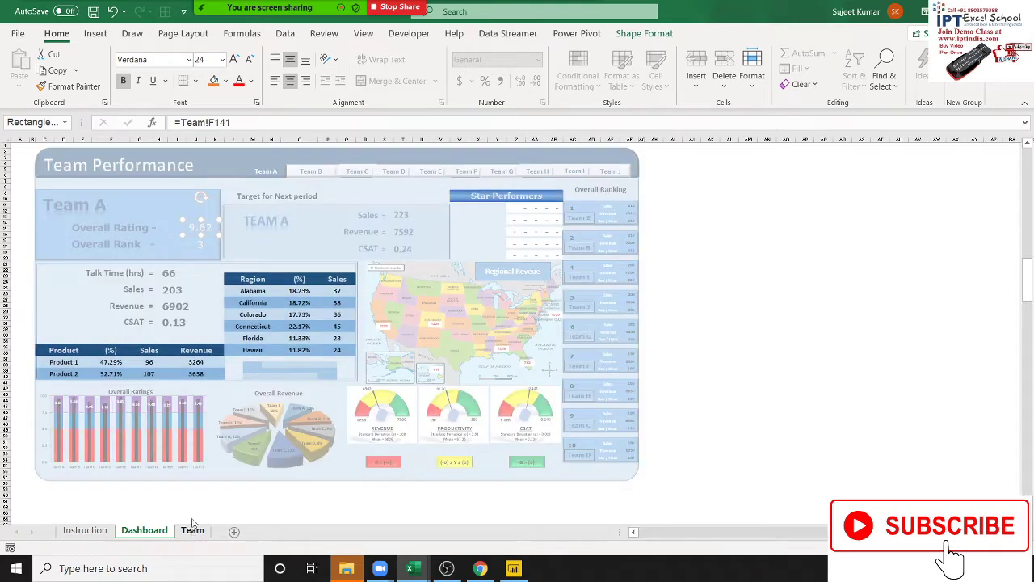
click(192, 532)
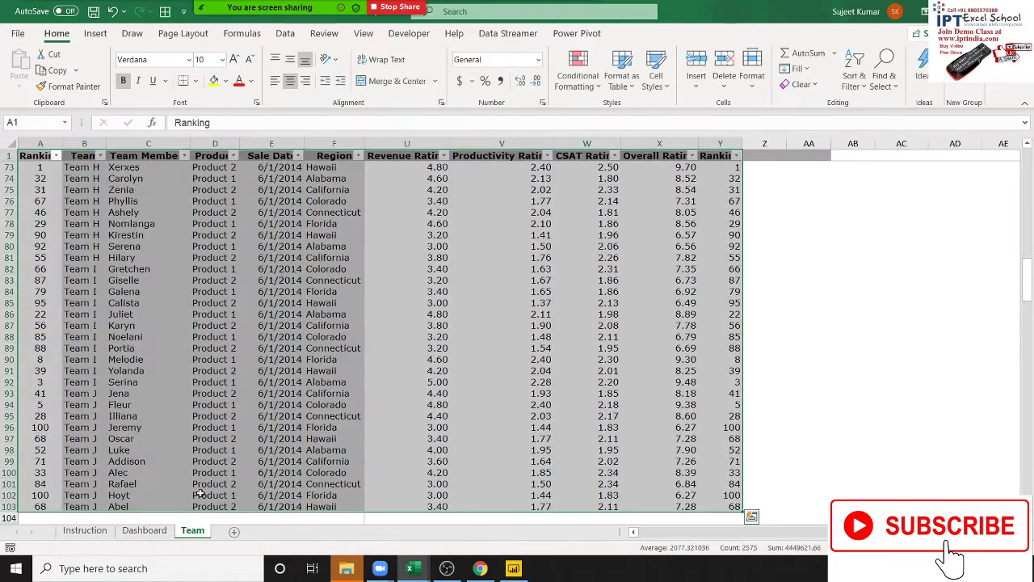
scroll(196, 491, down, 4)
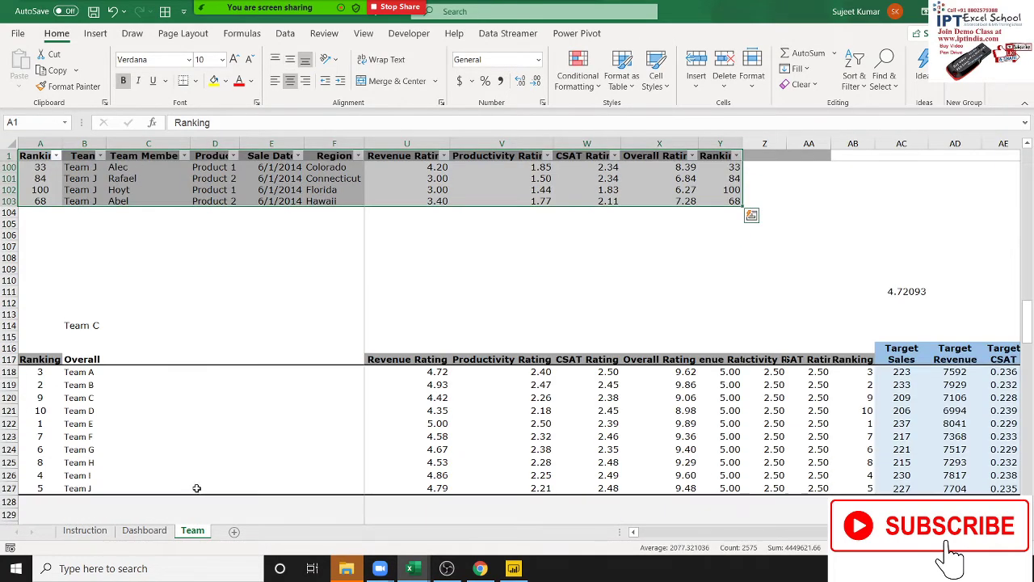
scroll(196, 488, up, 5)
scroll(865, 343, up, 3)
scroll(887, 187, up, 5)
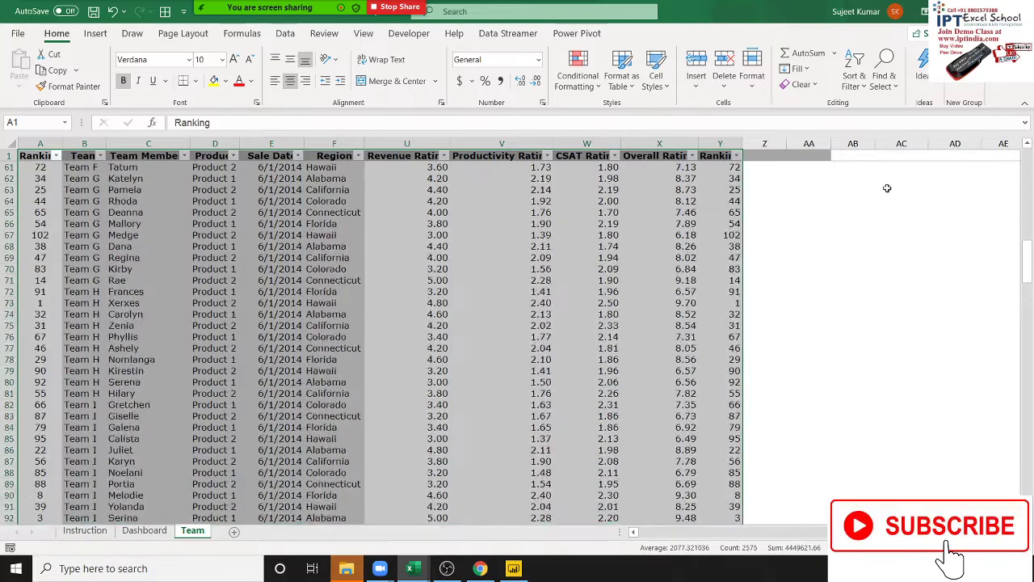
click(868, 166)
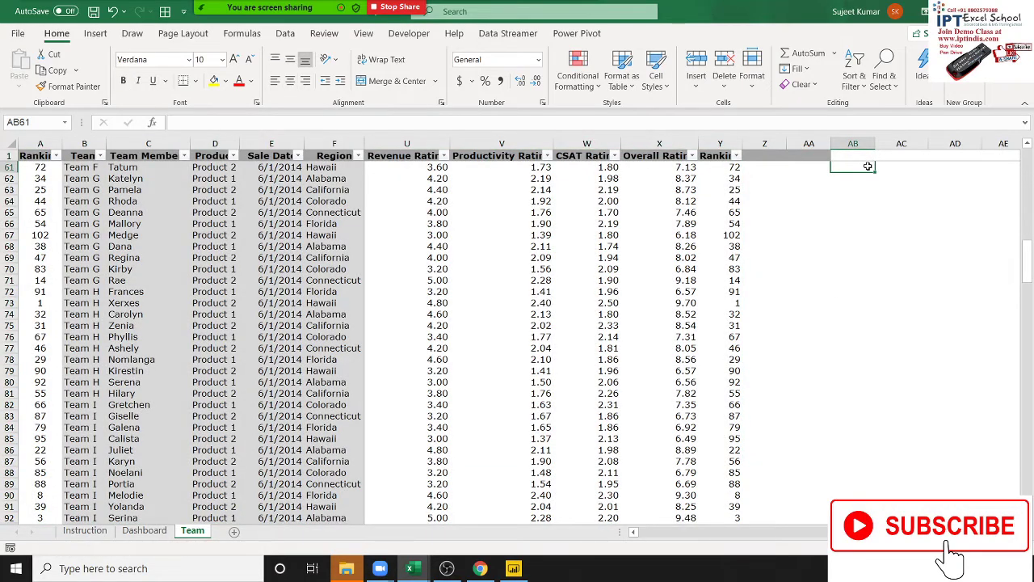
key(Right)
key(Left)
key(Left)
key(Left)
key(Left)
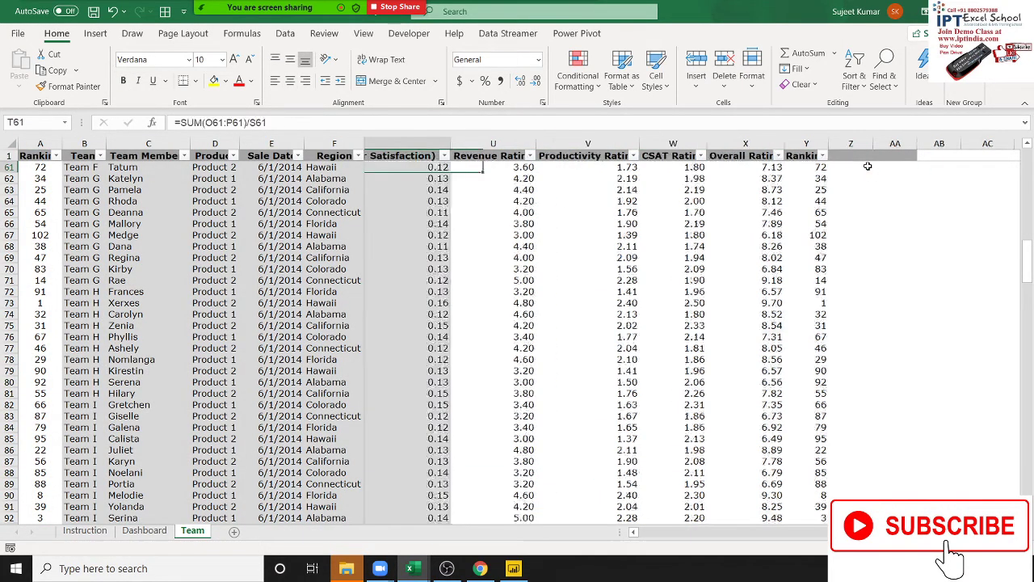
key(Left)
key(Left)
key(Left)
key(Left)
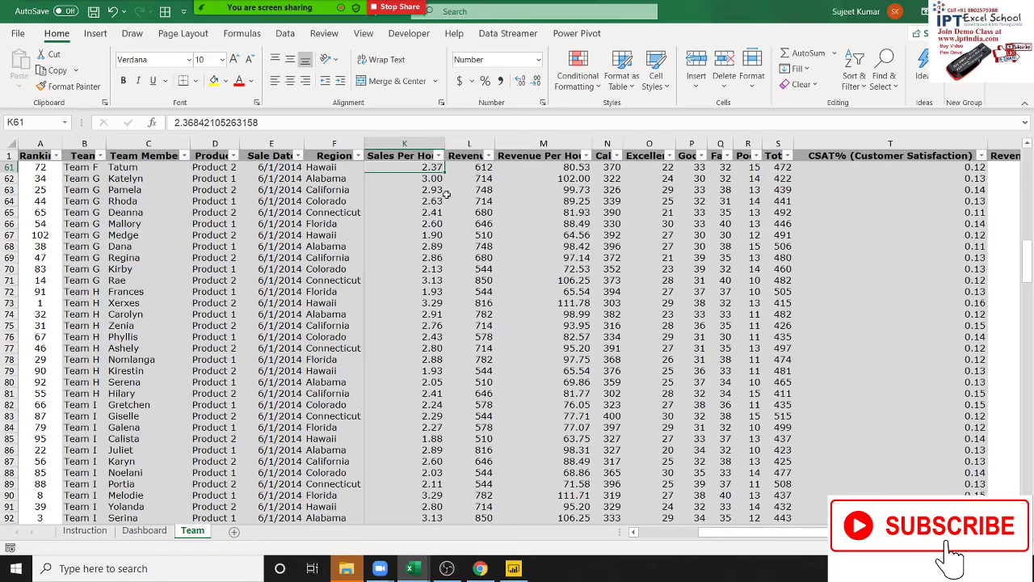
Move down the Team sheet from the Region column past the data into the summary tables.
click(331, 213)
key(ctrl+Down)
key(Down)
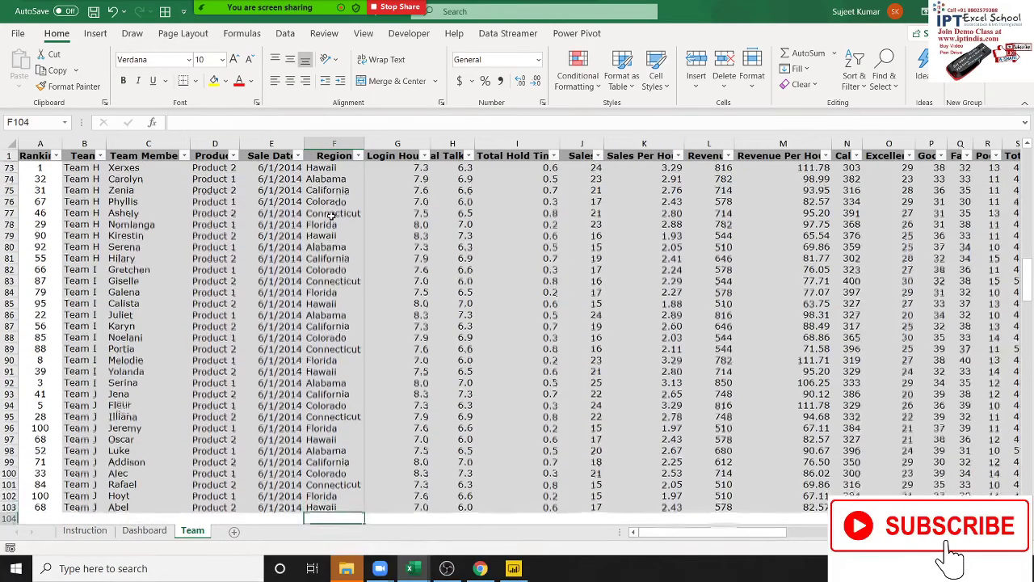
key(Down)
key(Down)
key(Down)
key(Down)
key(Down)
key(Down)
key(Down)
key(Down)
key(Down)
key(Down)
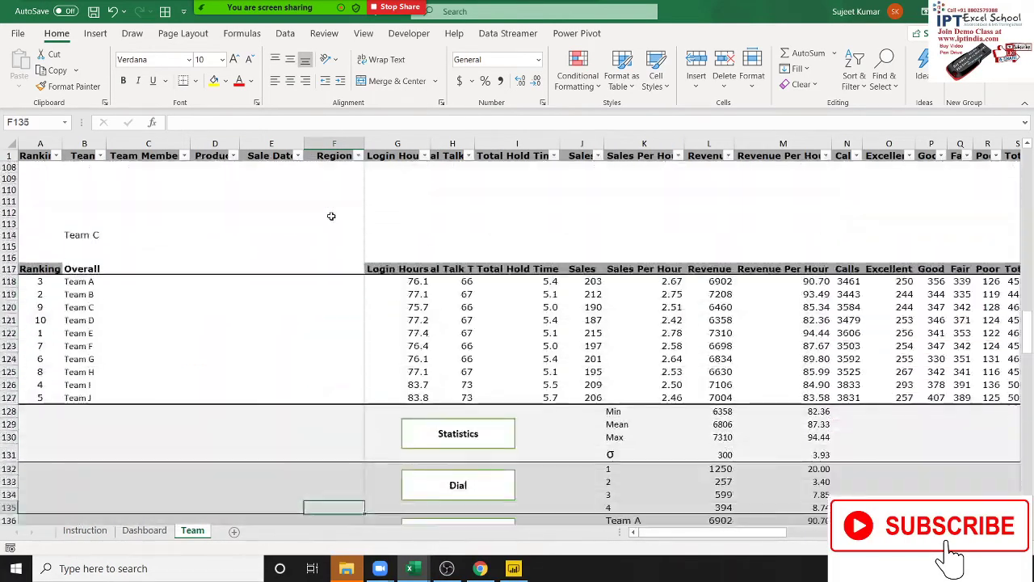
key(Down)
key(Down)
key(Down)
key(Down)
key(Down)
key(Down)
key(Down)
key(Down)
key(Down)
key(Down)
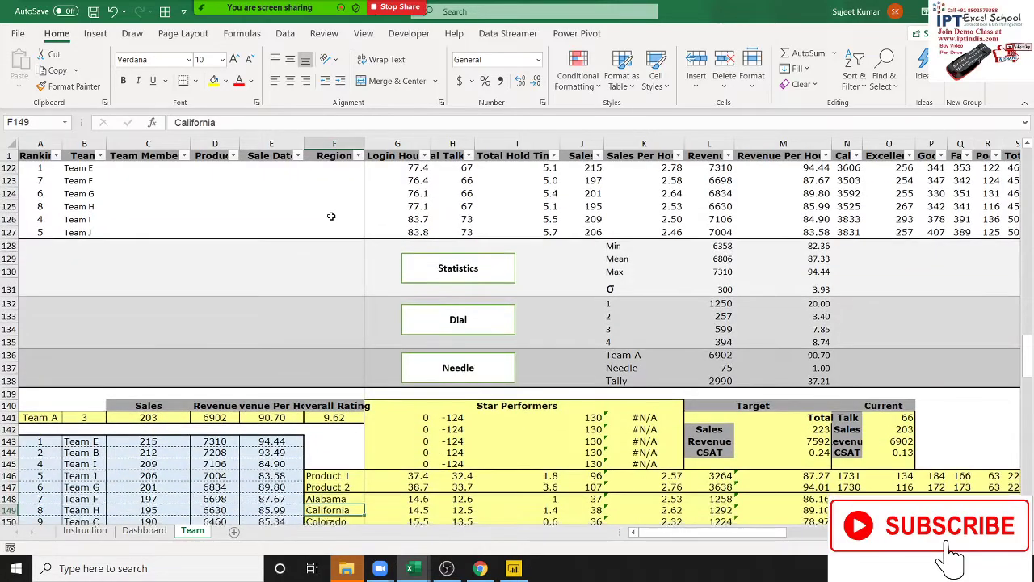
key(Down)
key(Down)
key(Down)
key(Down)
key(Down)
key(Down)
key(Down)
key(Down)
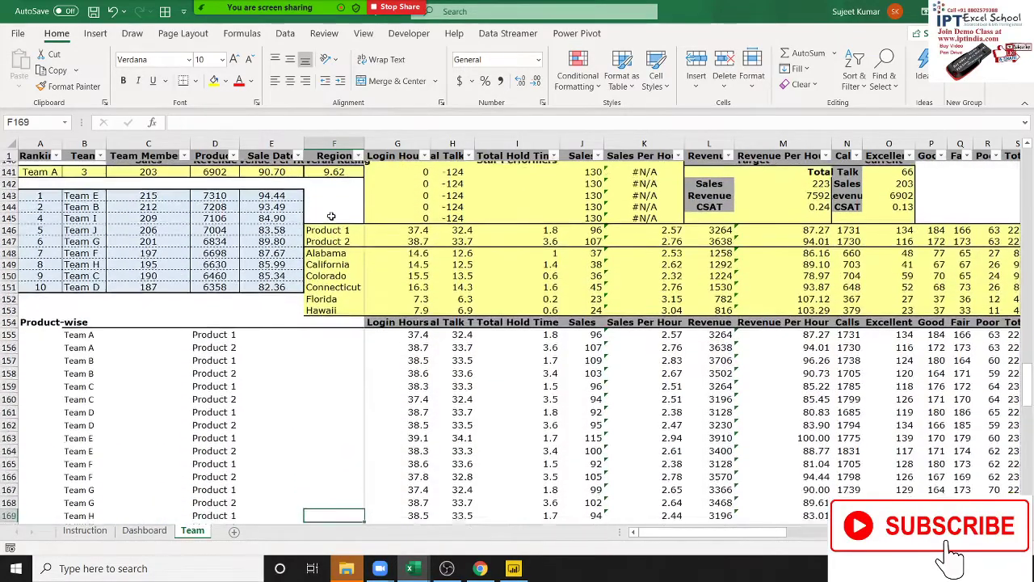
key(Down)
key(Down)
key(Down)
key(Down)
key(Down)
key(Down)
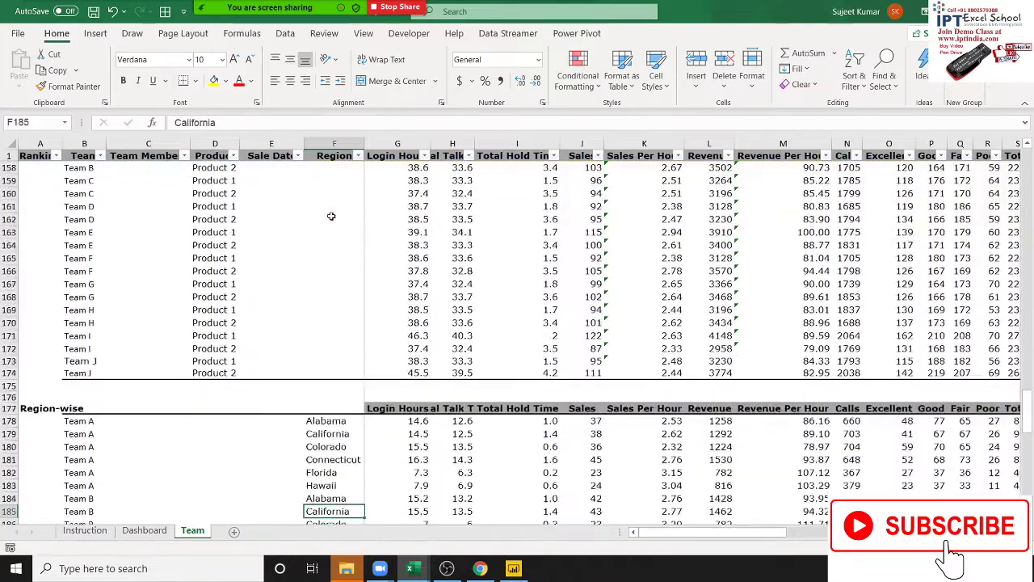
key(Down)
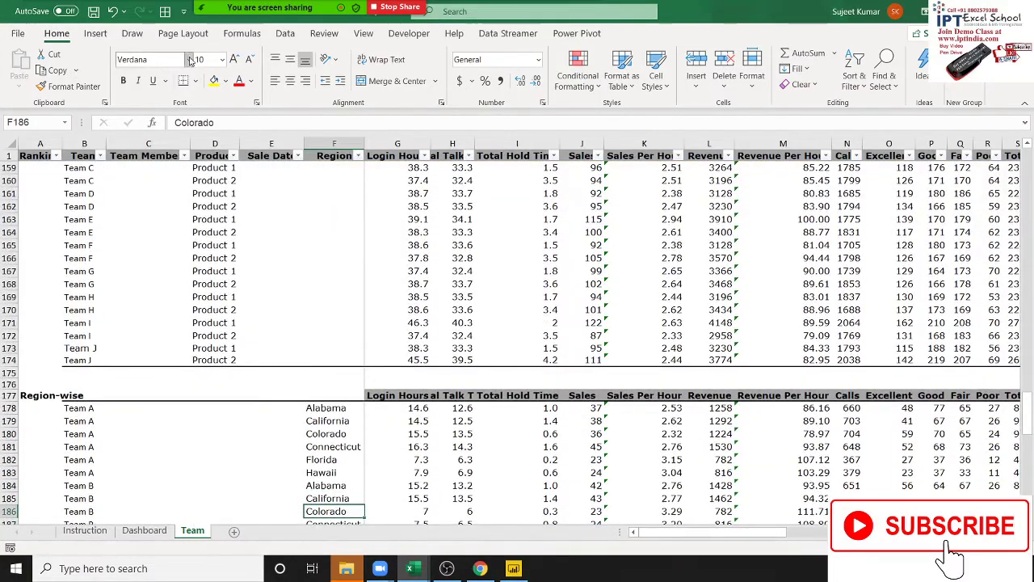
scroll(289, 235, down, 1)
scroll(303, 300, down, 4)
scroll(303, 300, down, 11)
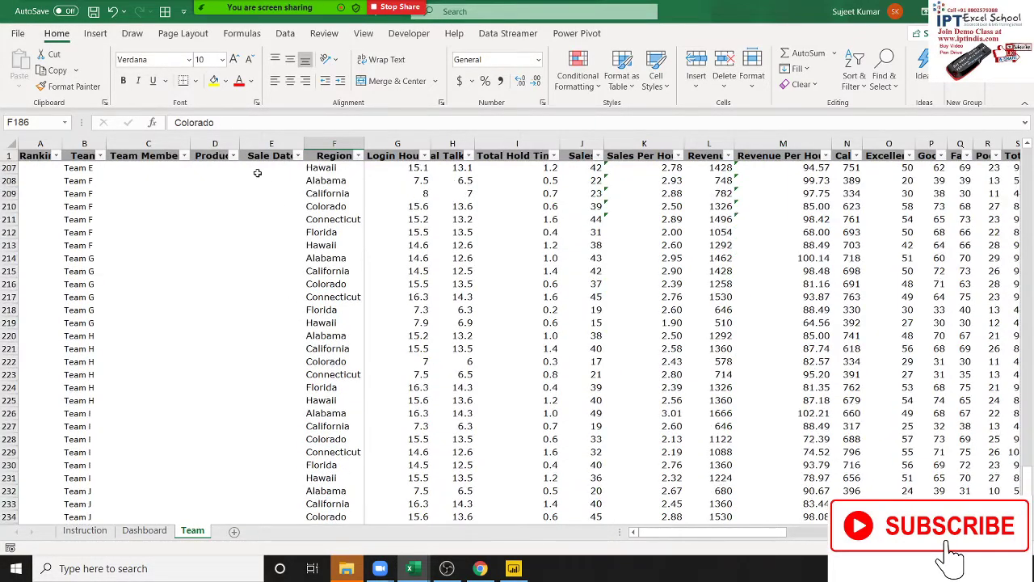
Reselect the 9.62 Overall Rating box on the Dashboard, then jump to cell F141 on the Team sheet.
click(89, 532)
click(158, 537)
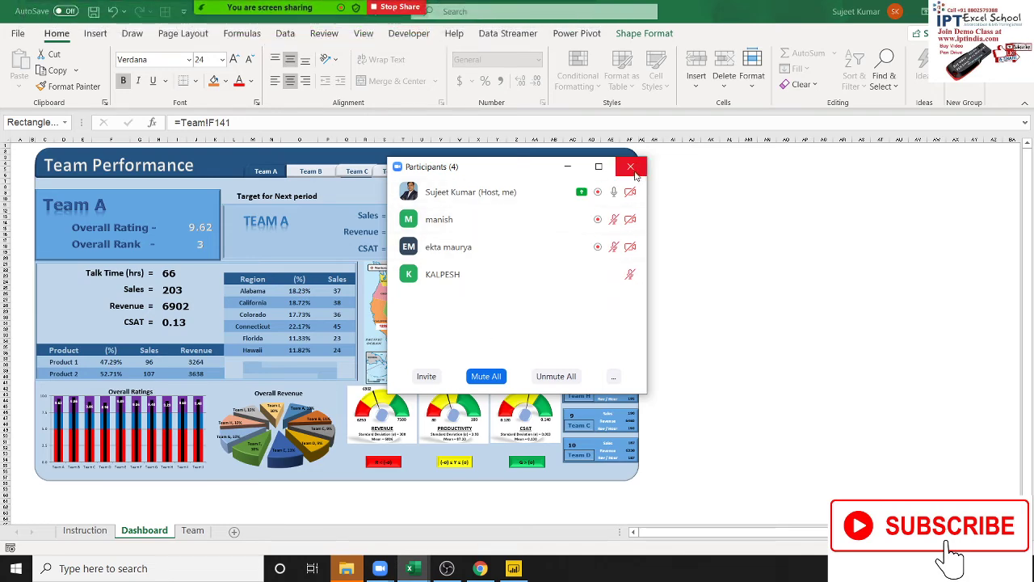
click(630, 167)
click(191, 228)
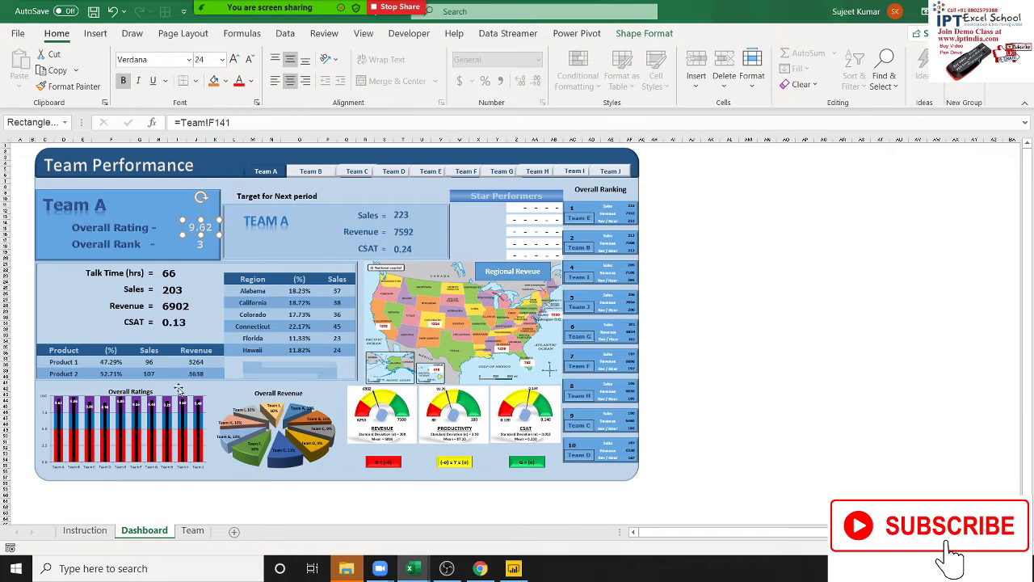
click(188, 534)
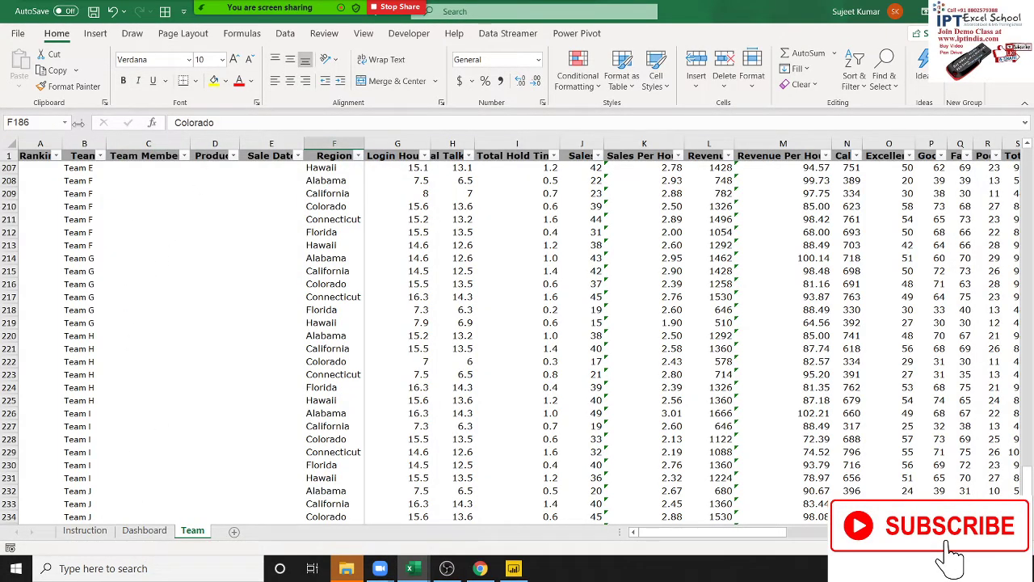
click(44, 123)
text(f141)
key(Return)
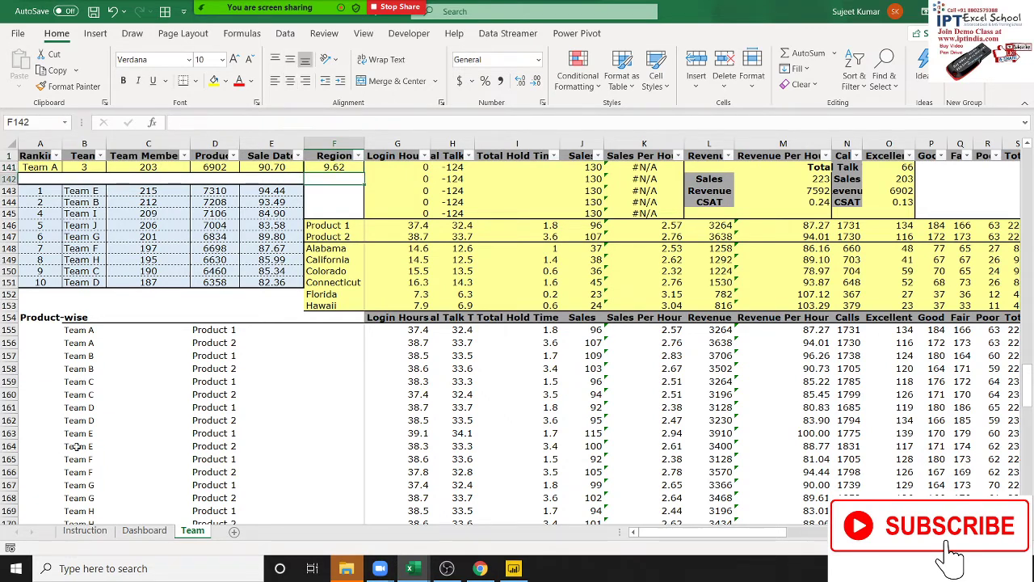
scroll(95, 457, up, 3)
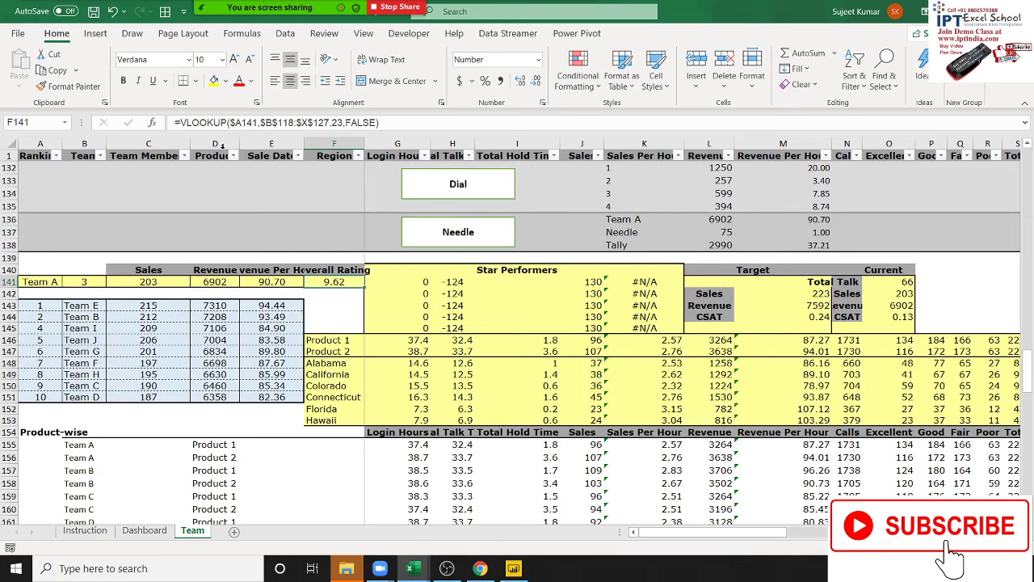
click(224, 122)
click(274, 123)
key(ctrl+Return)
scroll(75, 299, up, 2)
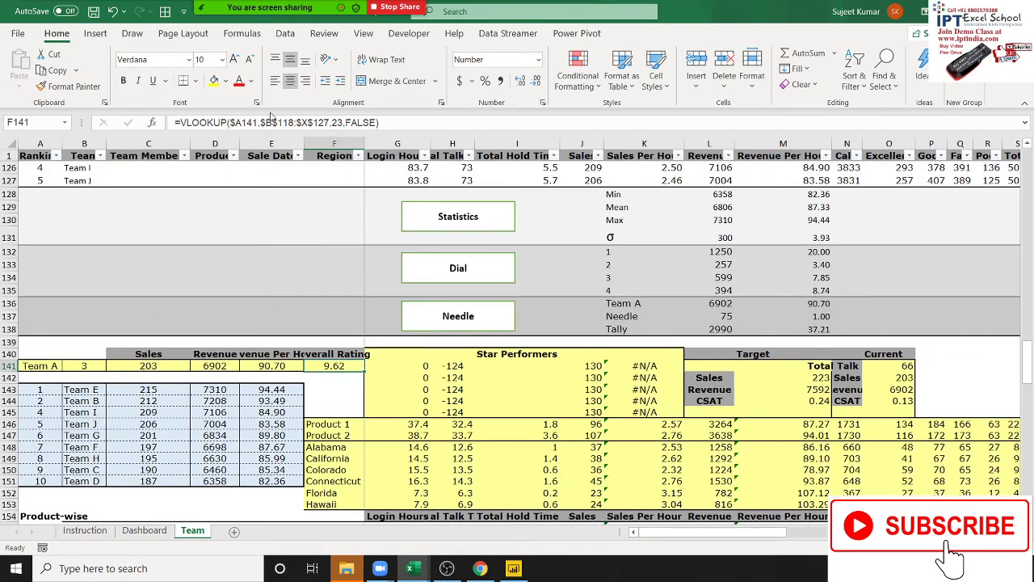
scroll(467, 287, up, 1)
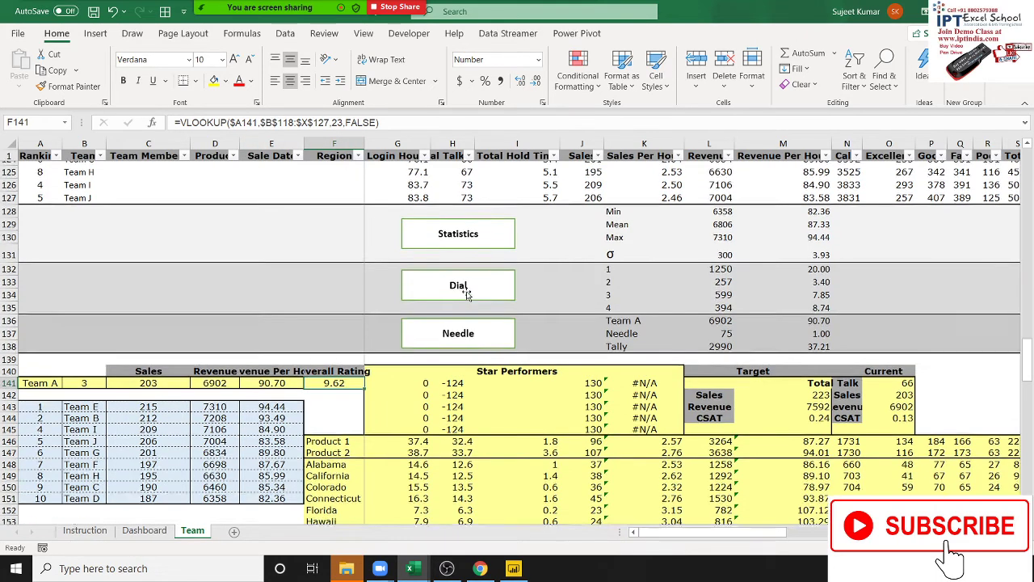
scroll(467, 287, up, 10)
scroll(467, 286, down, 1)
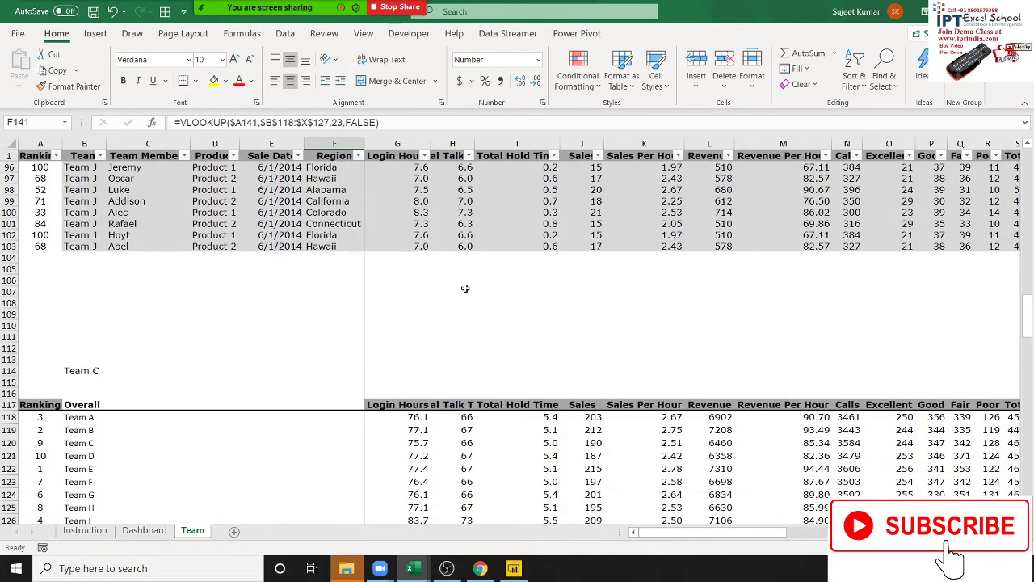
scroll(467, 287, down, 1)
scroll(466, 287, down, 1)
scroll(465, 288, down, 1)
scroll(450, 294, down, 2)
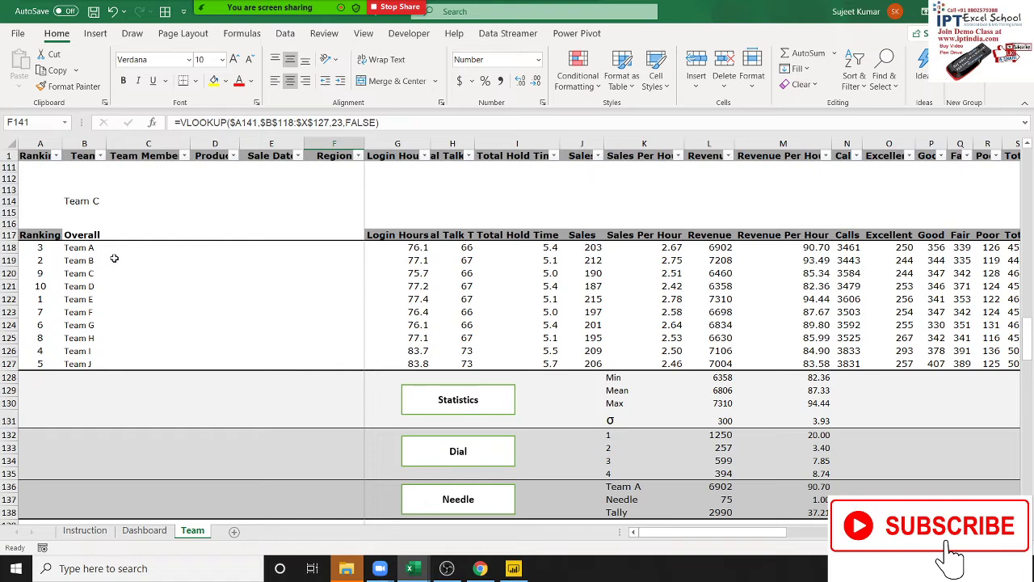
click(80, 250)
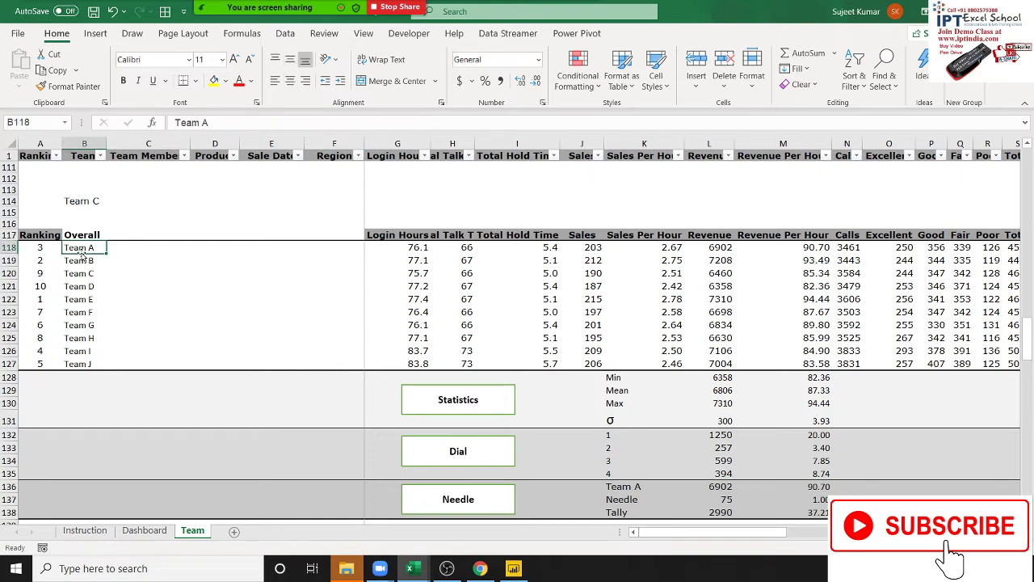
click(419, 251)
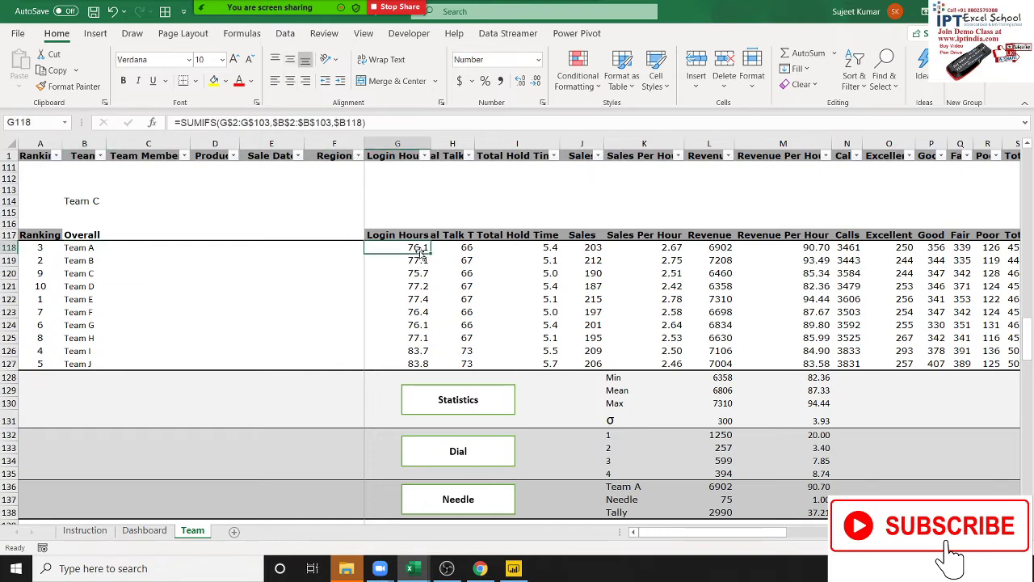
click(268, 123)
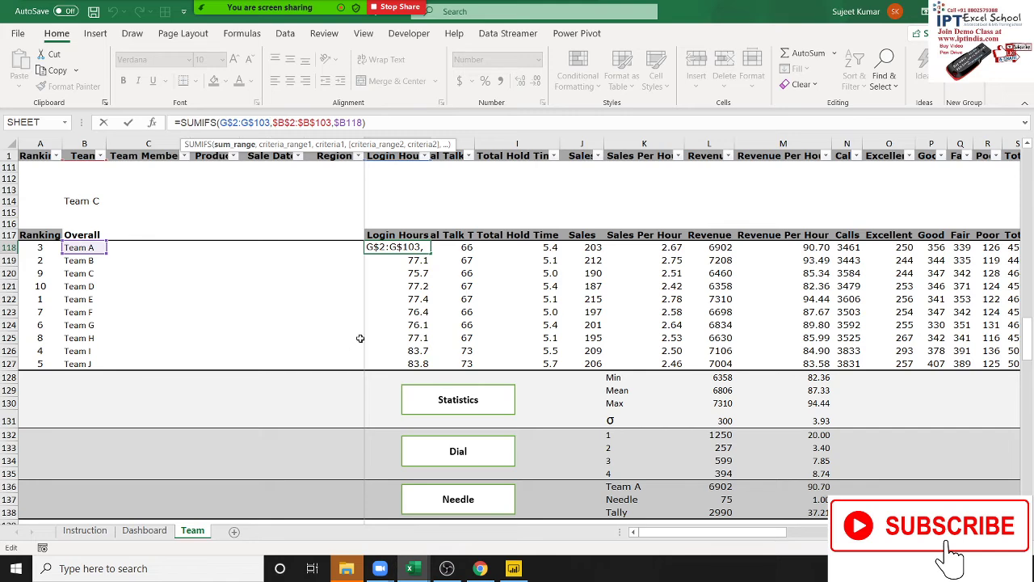
scroll(361, 338, up, 2)
scroll(409, 321, up, 3)
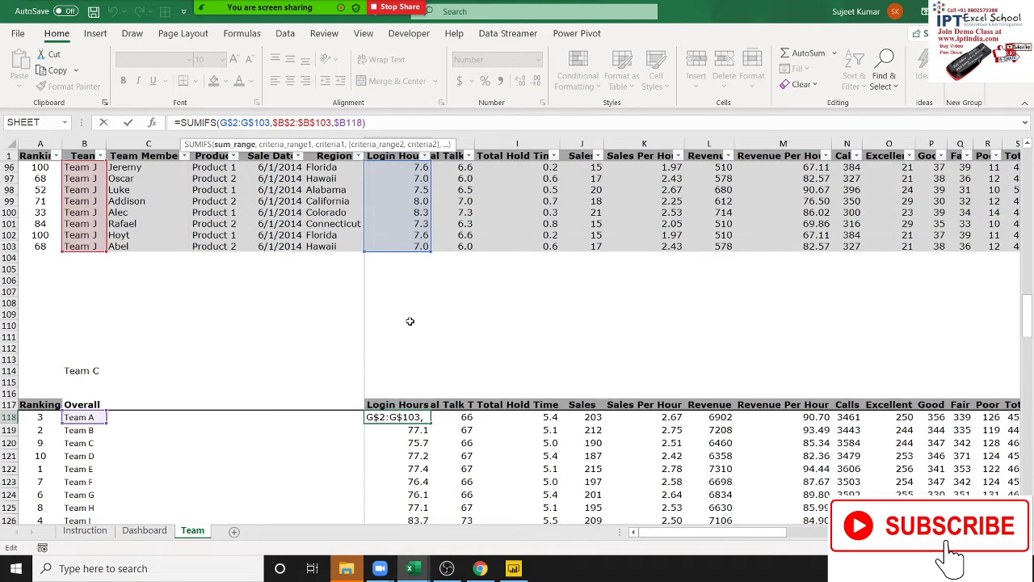
key(ctrl+Return)
click(338, 122)
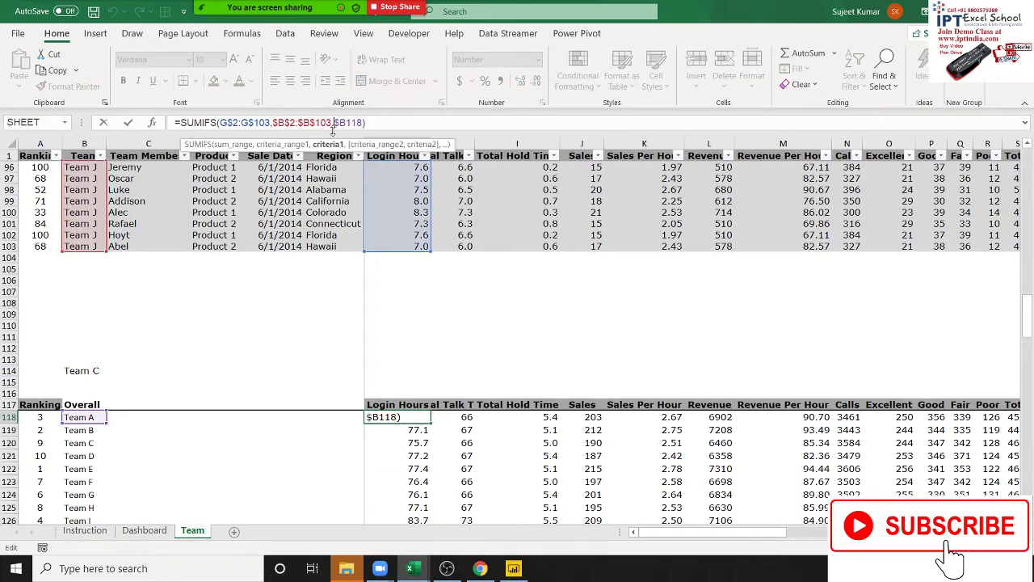
key(ctrl+Return)
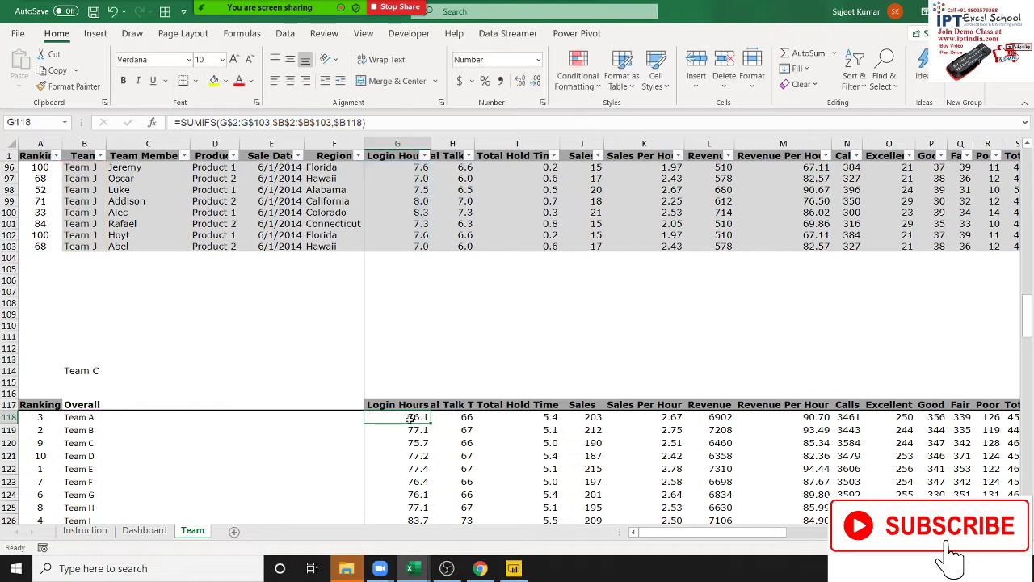
scroll(384, 399, down, 5)
scroll(385, 398, down, 2)
scroll(385, 398, down, 2)
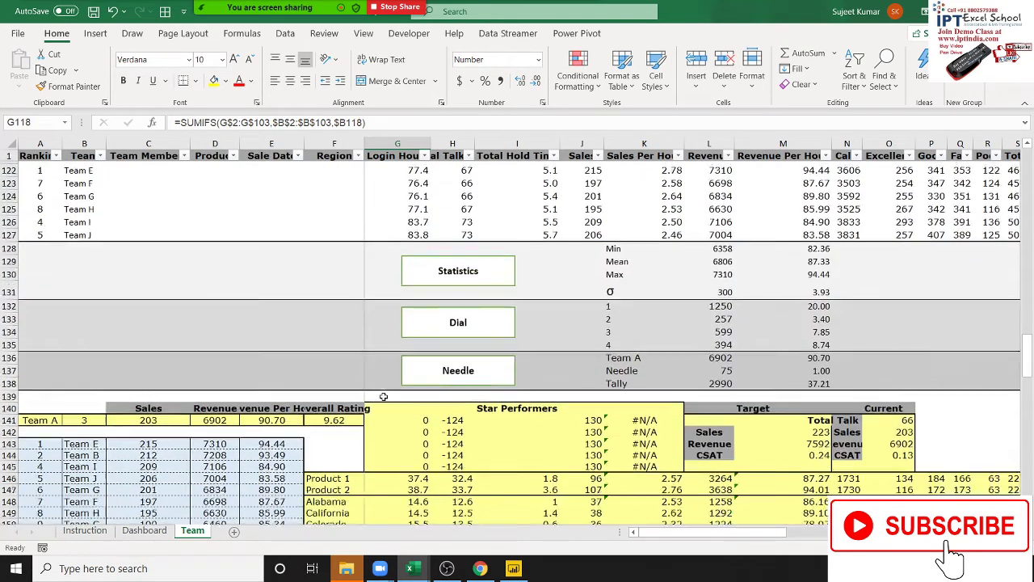
scroll(384, 397, down, 1)
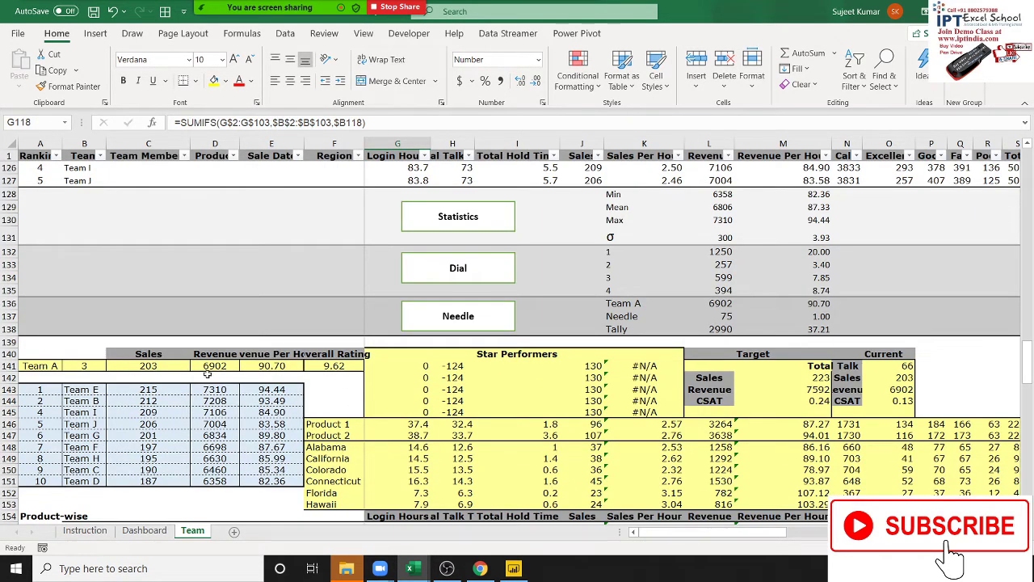
click(150, 366)
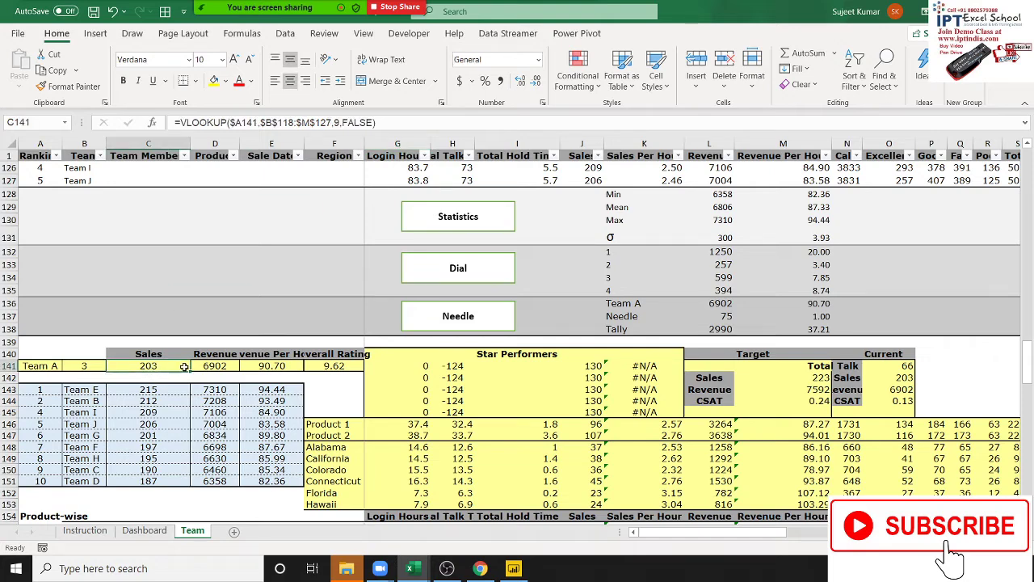
click(99, 365)
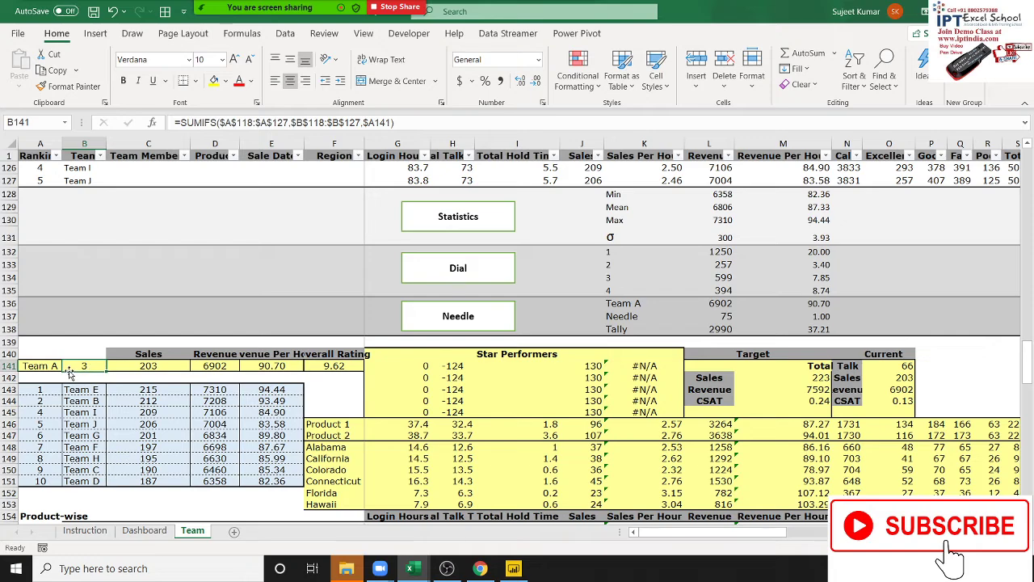
click(332, 367)
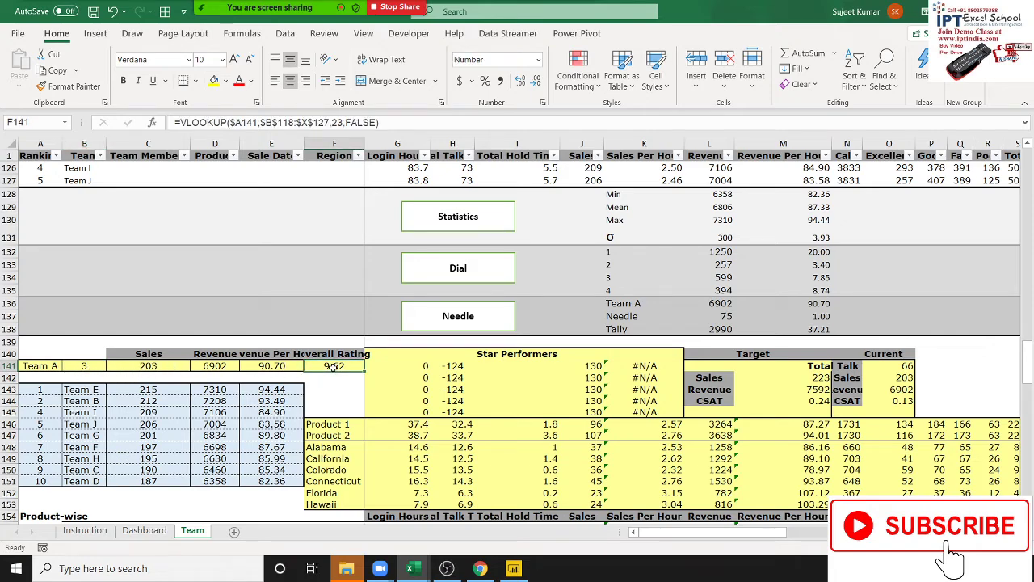
scroll(323, 306, up, 1)
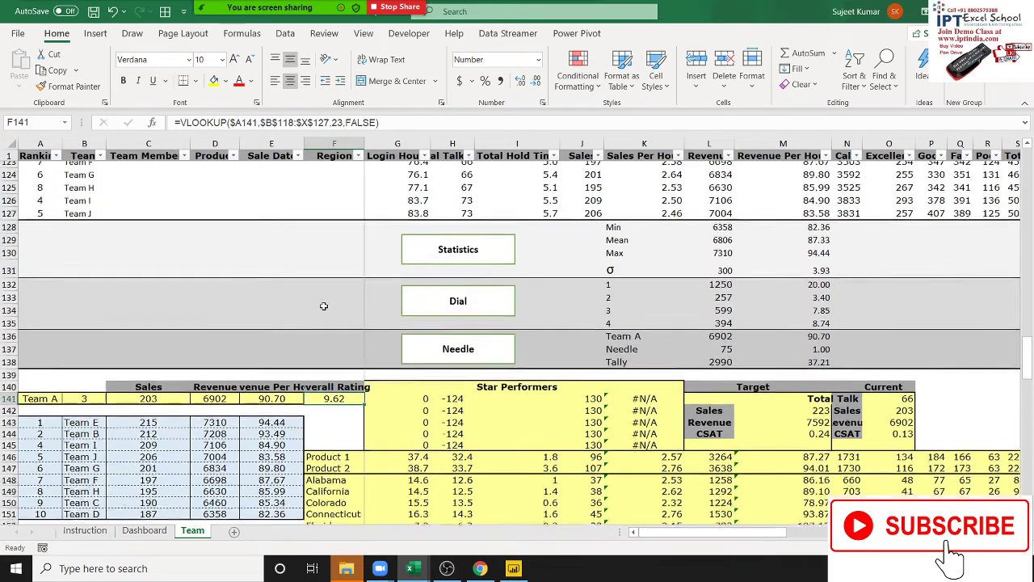
scroll(323, 306, up, 4)
click(424, 251)
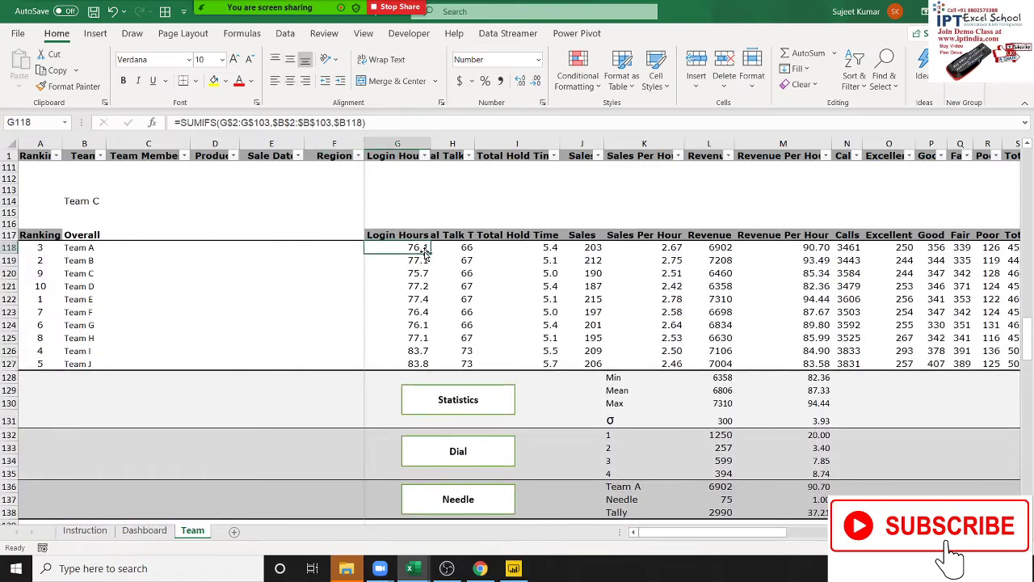
key(Right)
key(Right)
key(Right)
key(Right)
key(Right)
key(Right)
key(Right)
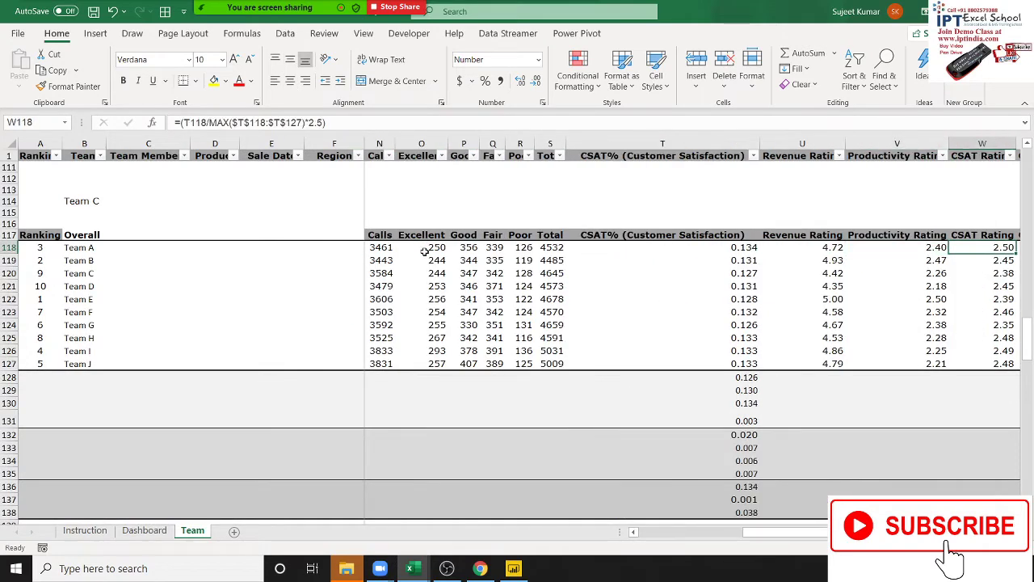
key(Right)
key(Right)
key(Right)
key(Right)
key(Right)
key(Right)
key(Right)
key(Right)
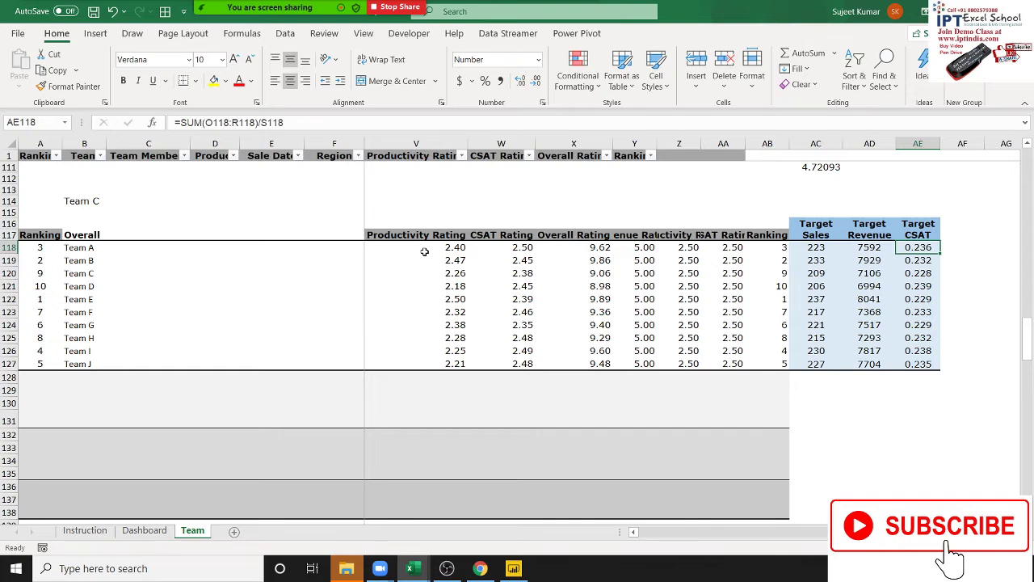
key(Left)
key(Left)
key(Left)
key(Left)
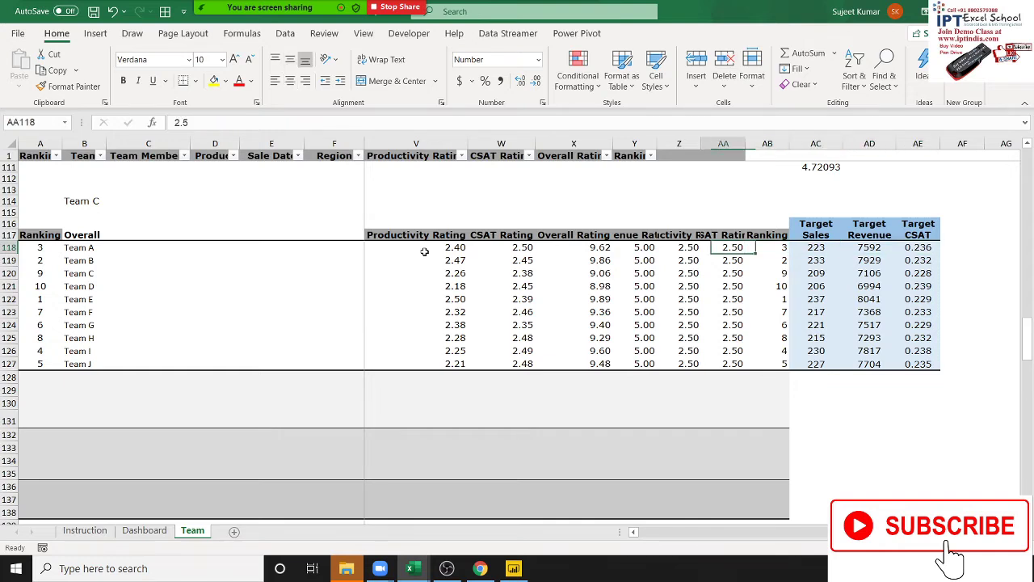
key(Left)
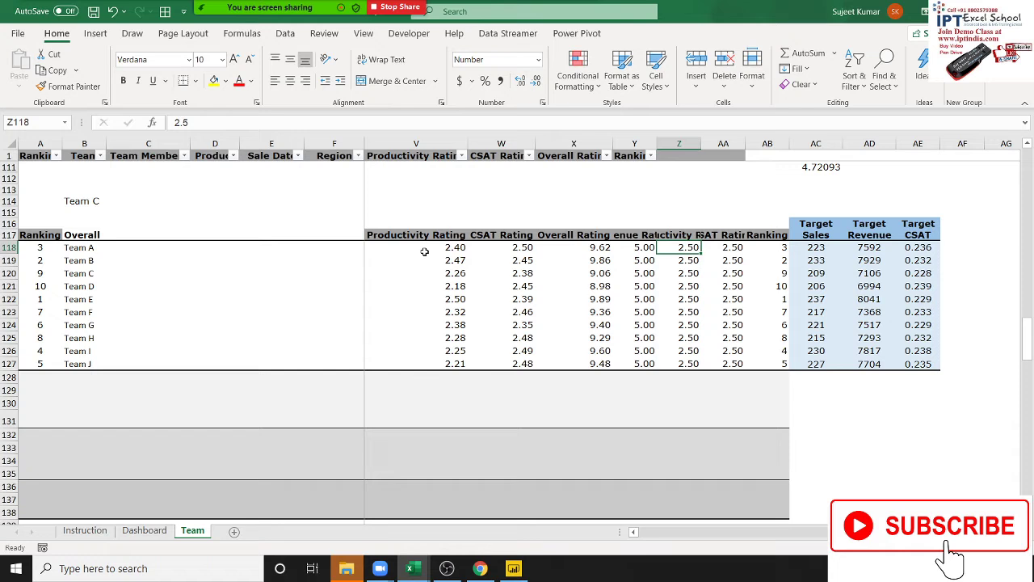
key(Left)
key(Left)
key(Right)
key(Right)
key(Right)
key(Right)
key(Right)
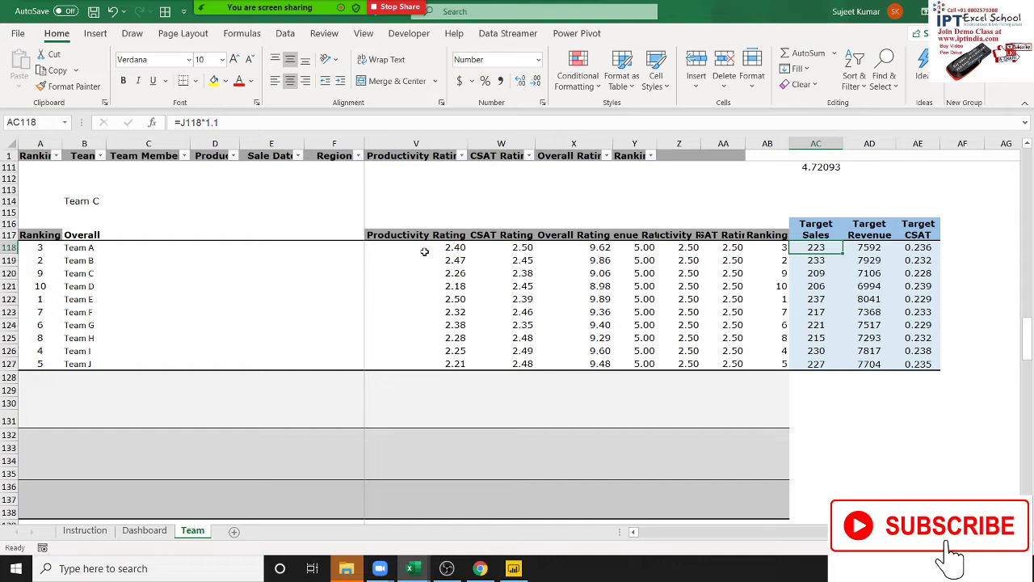
key(Left)
key(Left)
key(Left)
key(Left)
key(Left)
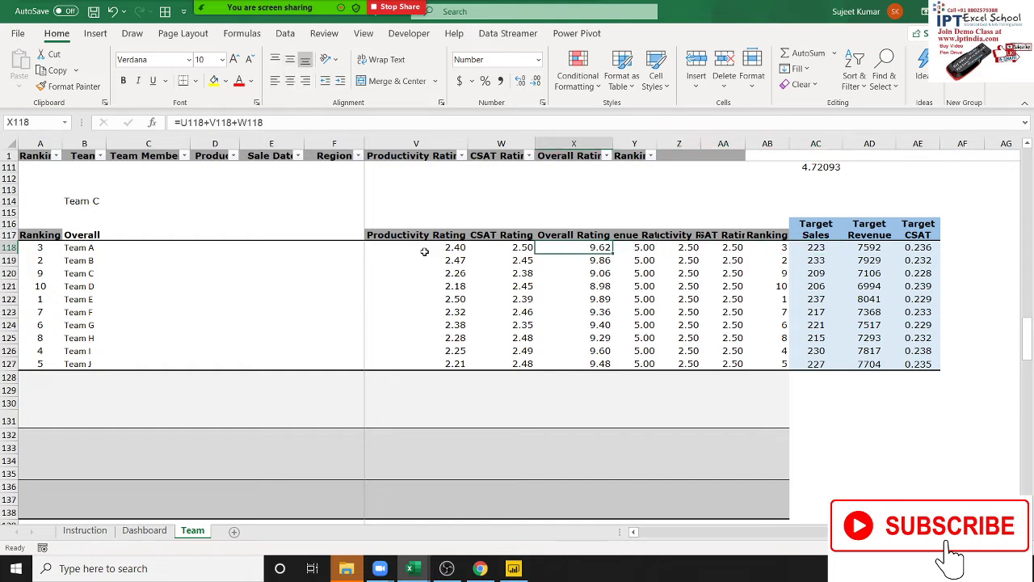
key(F2)
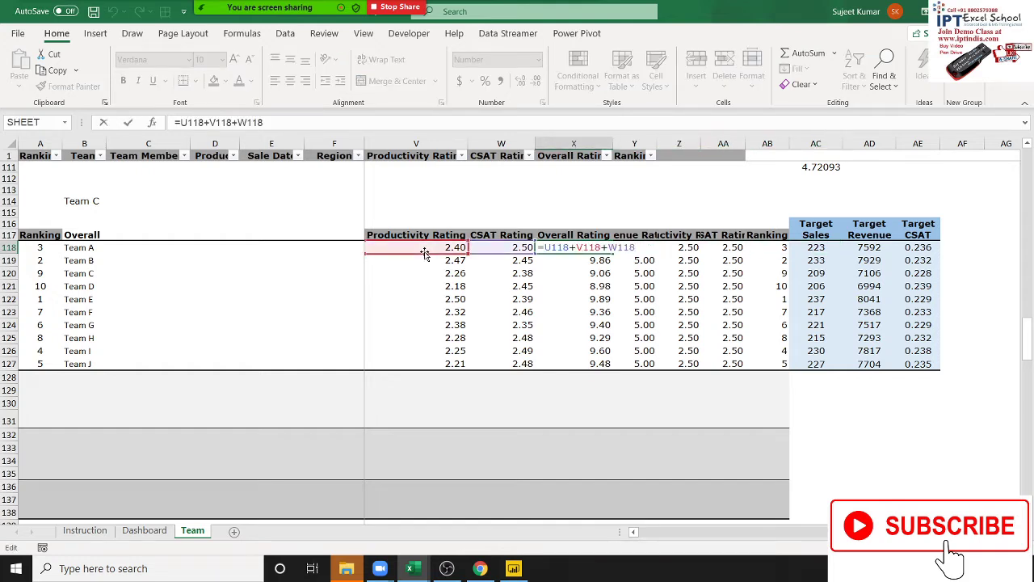
key(Escape)
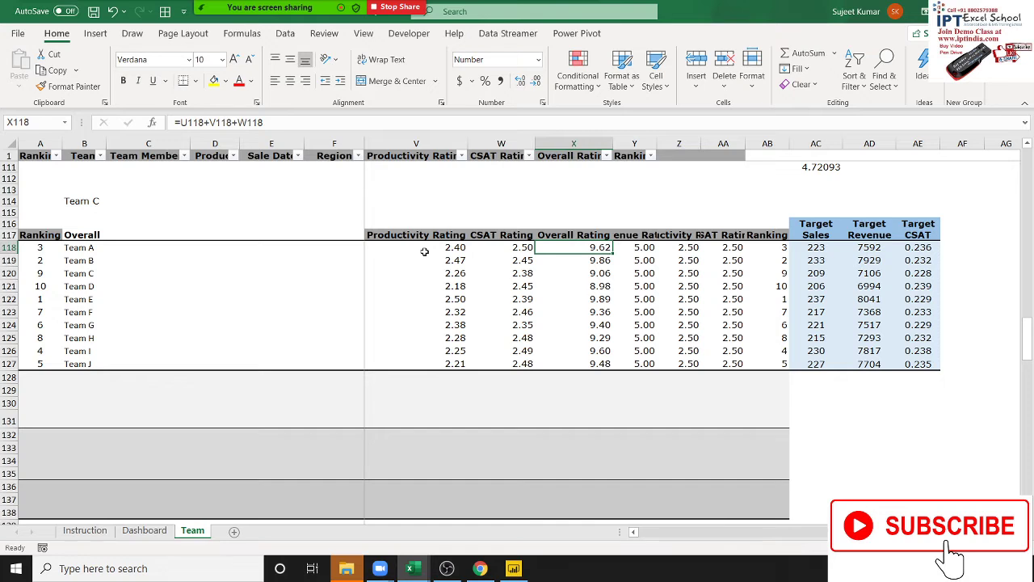
key(F2)
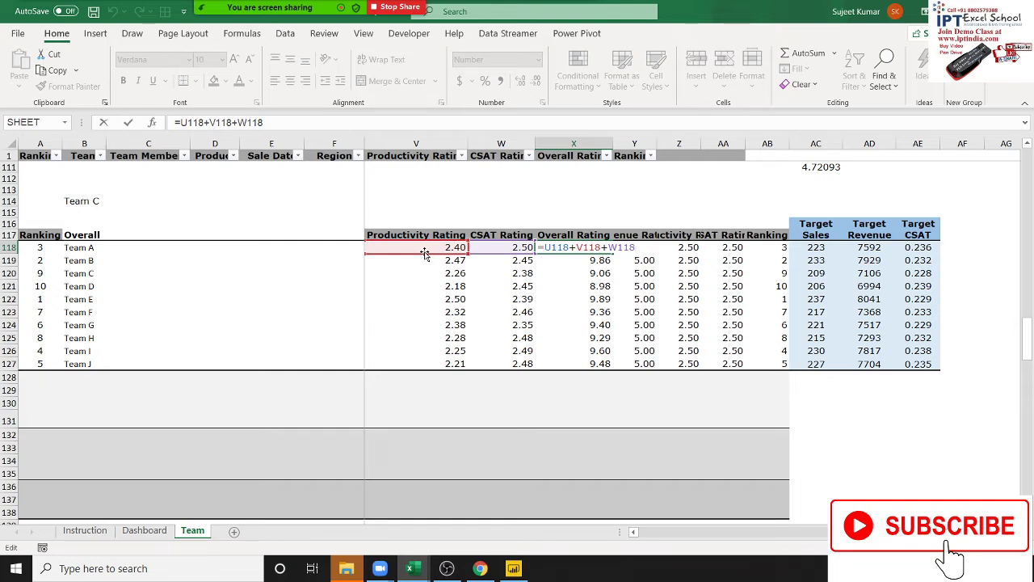
key(Escape)
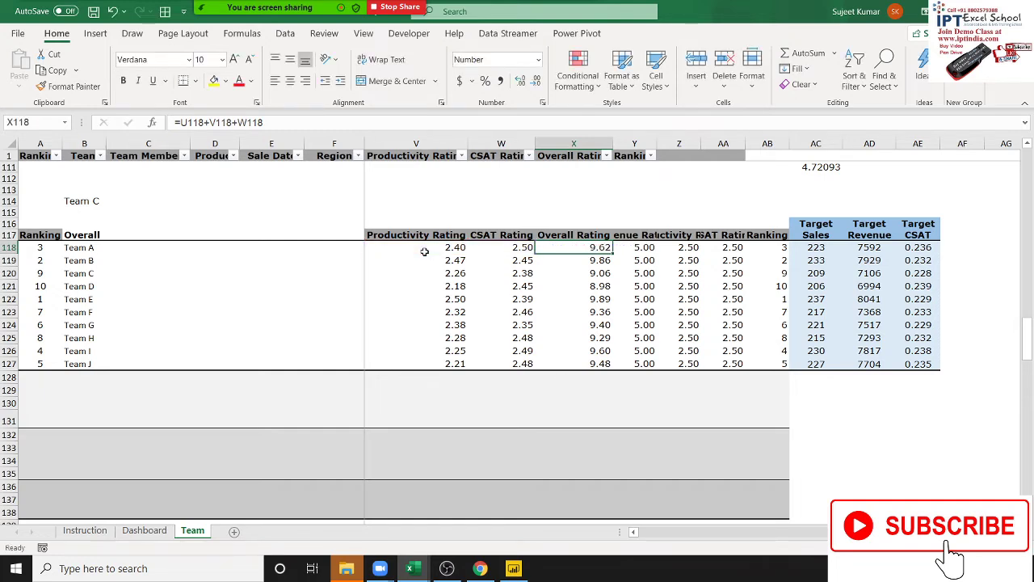
key(Left)
click(425, 251)
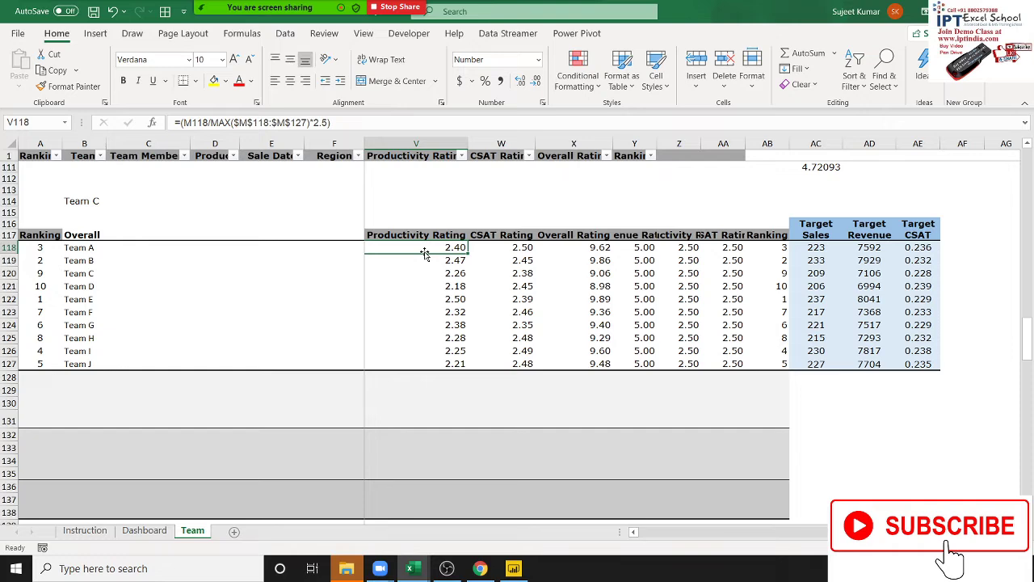
Open the Productivity Rating formula for editing and scroll across the Team sheet.
double_click(424, 251)
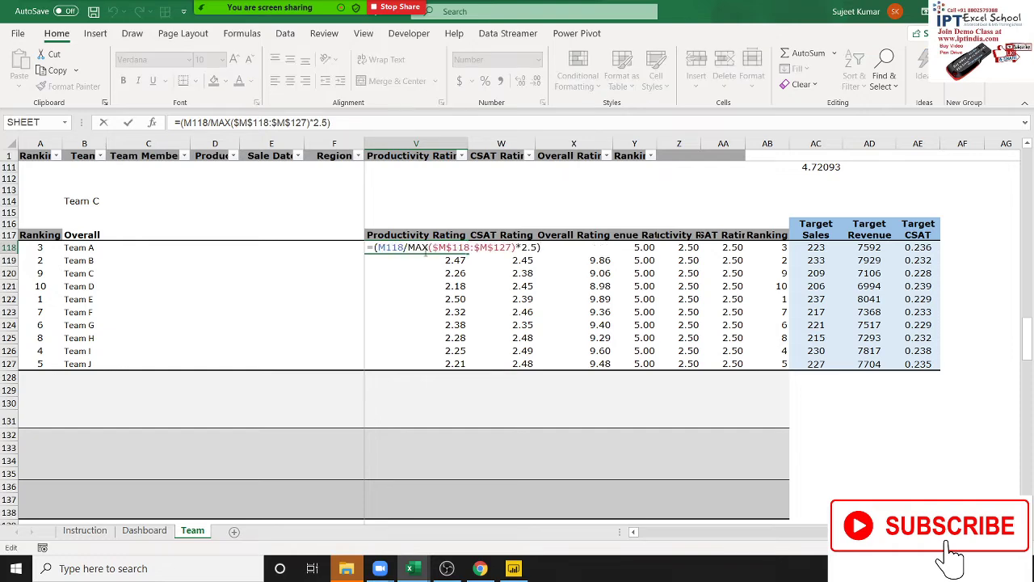
scroll(566, 307, left, 3)
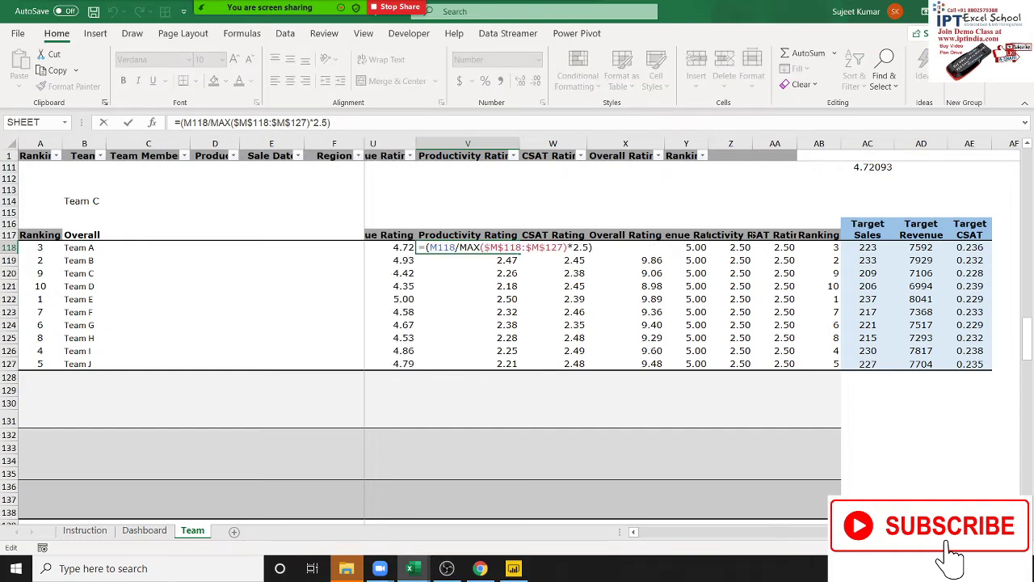
scroll(566, 307, left, 3)
scroll(565, 307, left, 3)
scroll(566, 307, left, 3)
scroll(566, 307, left, 3)
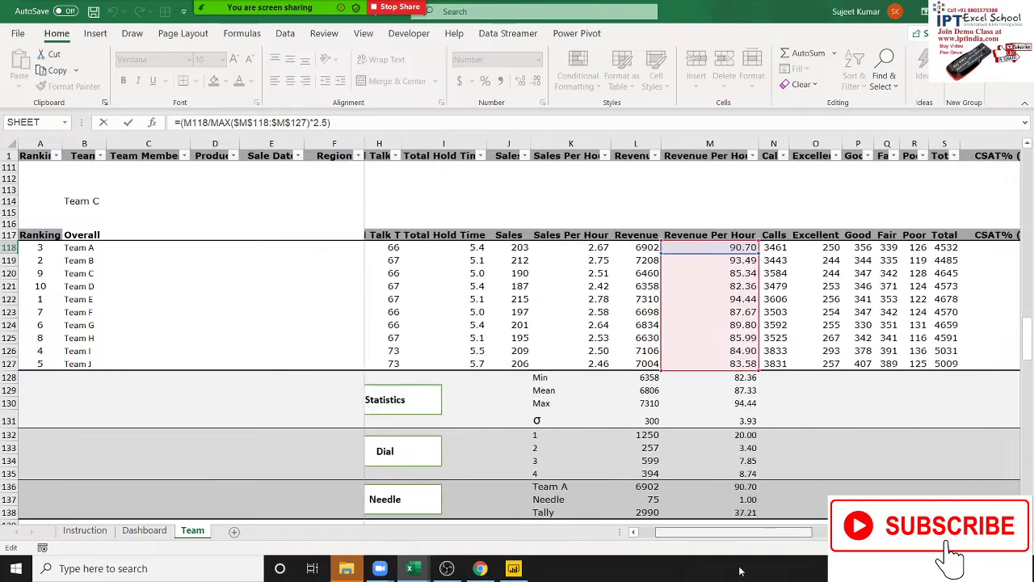
scroll(566, 307, right, 1)
scroll(566, 308, right, 1)
Cancel the formula edit and scroll to columns V–AG showing the rating columns for rows 117–127.
scroll(733, 489, left, 1)
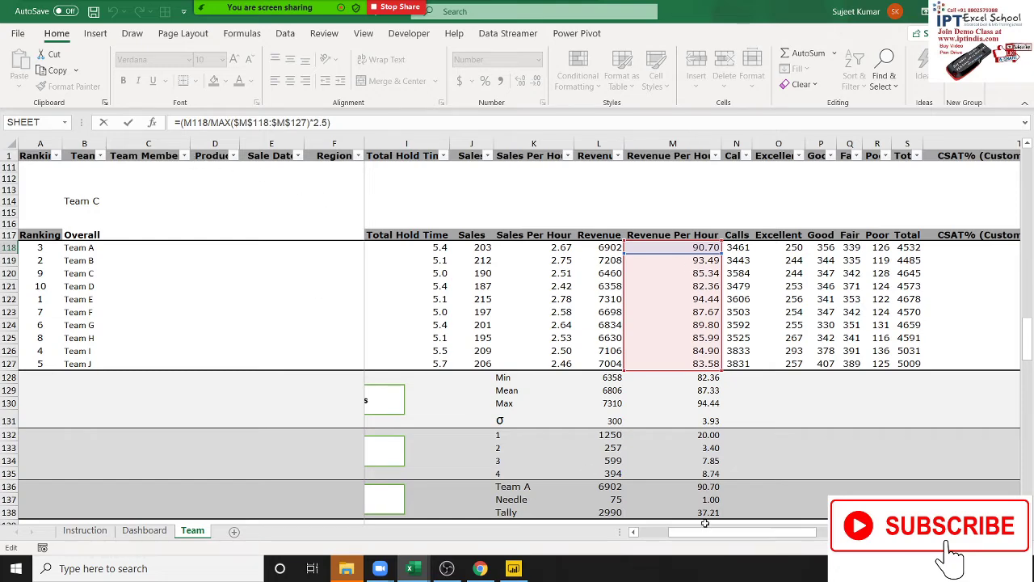
drag(711, 524, 719, 525)
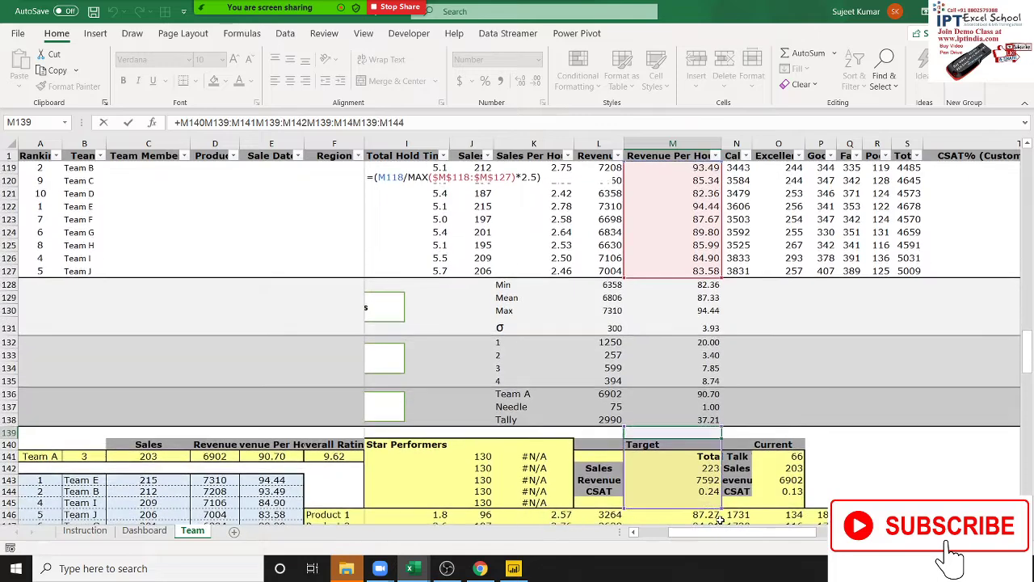
key(Escape)
scroll(799, 483, up, 3)
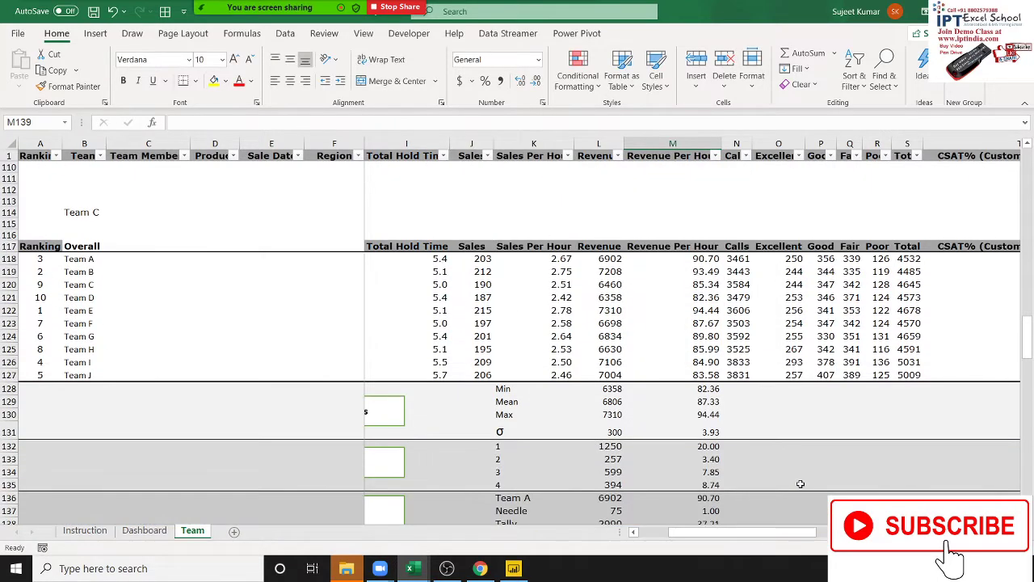
drag(750, 532, 840, 531)
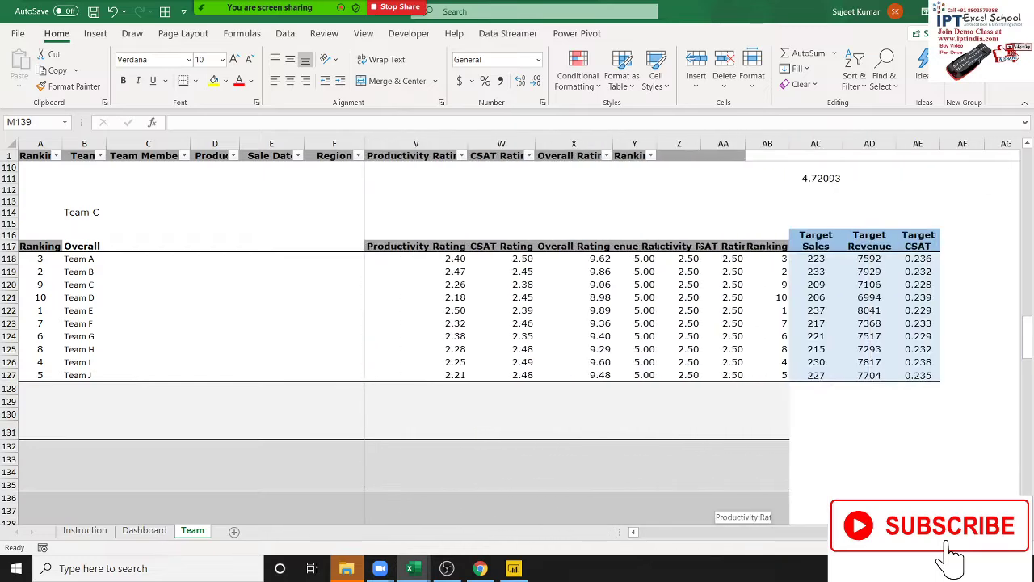
click(636, 249)
click(638, 259)
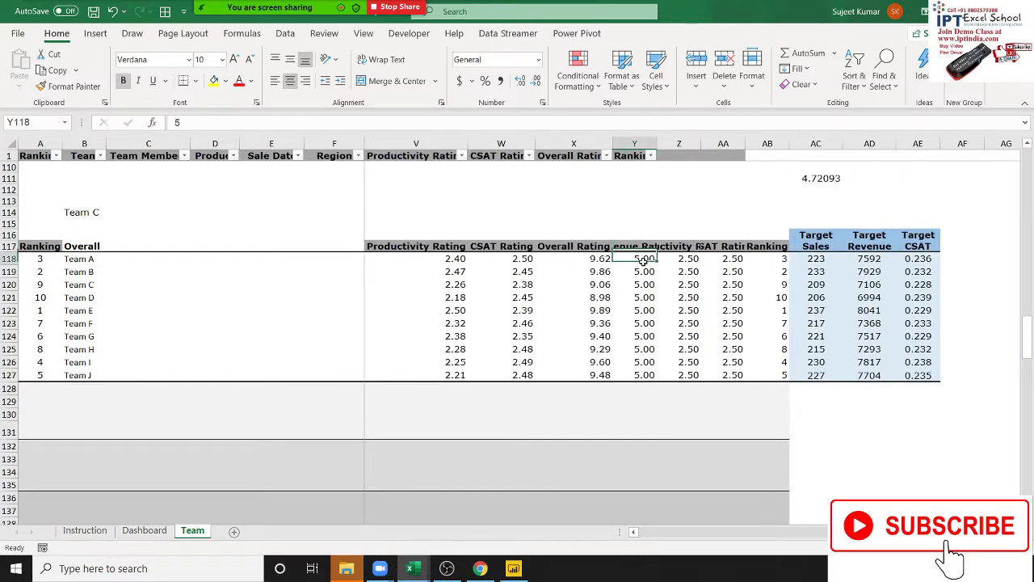
click(580, 263)
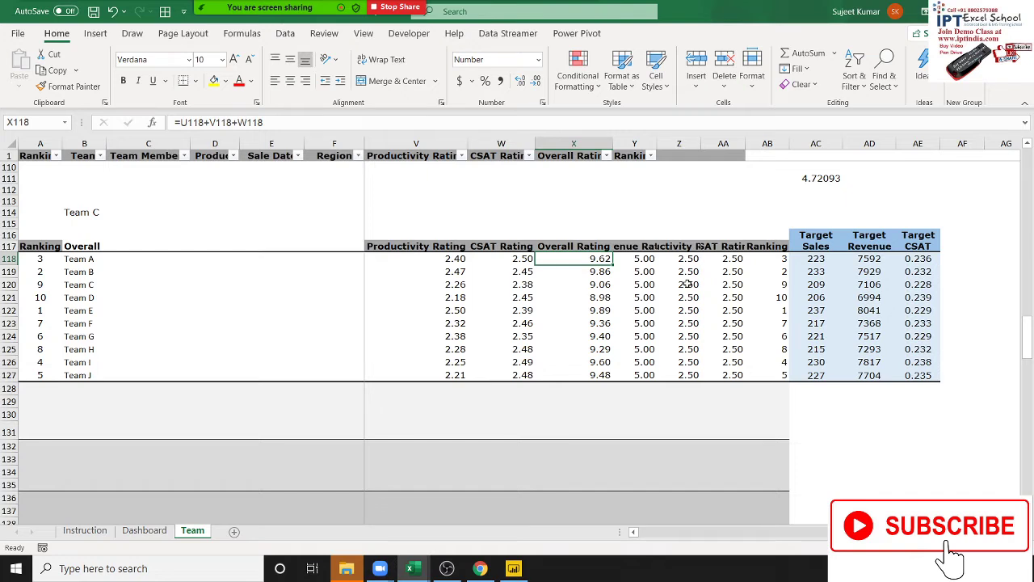
key(Left)
key(Right)
key(Left)
key(Right)
key(Right)
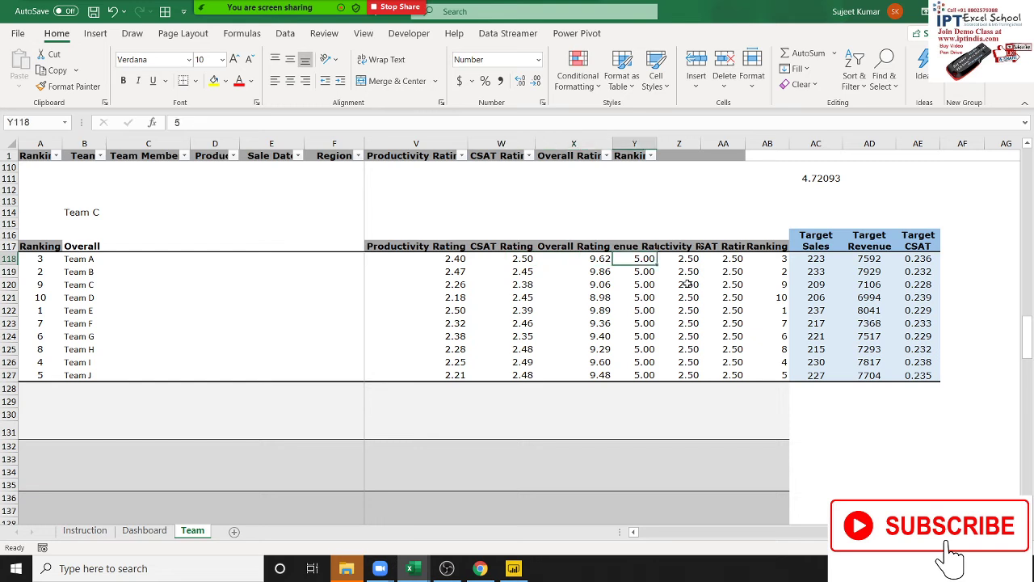
key(Left)
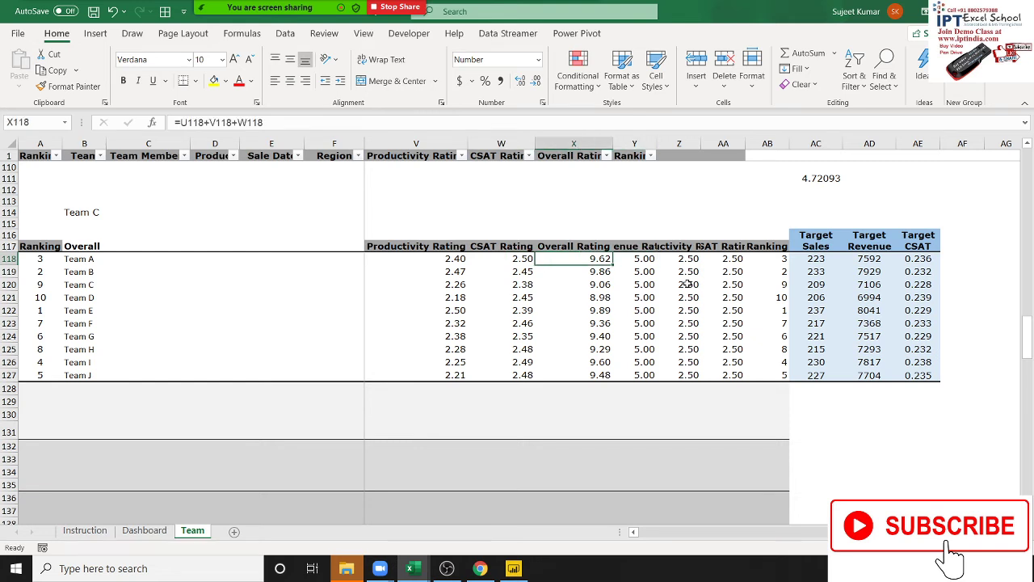
key(F2)
key(Escape)
key(Left)
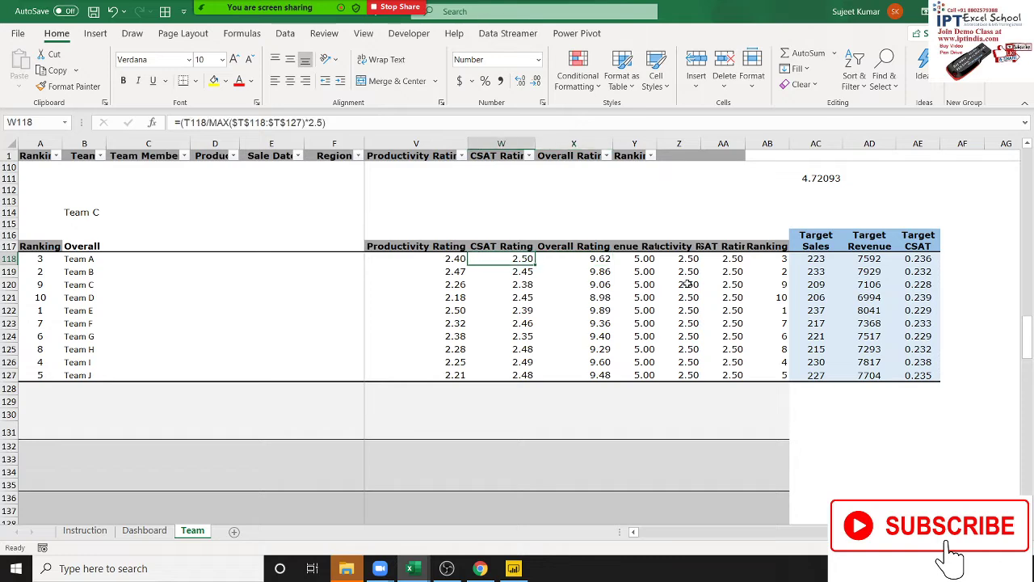
key(Left)
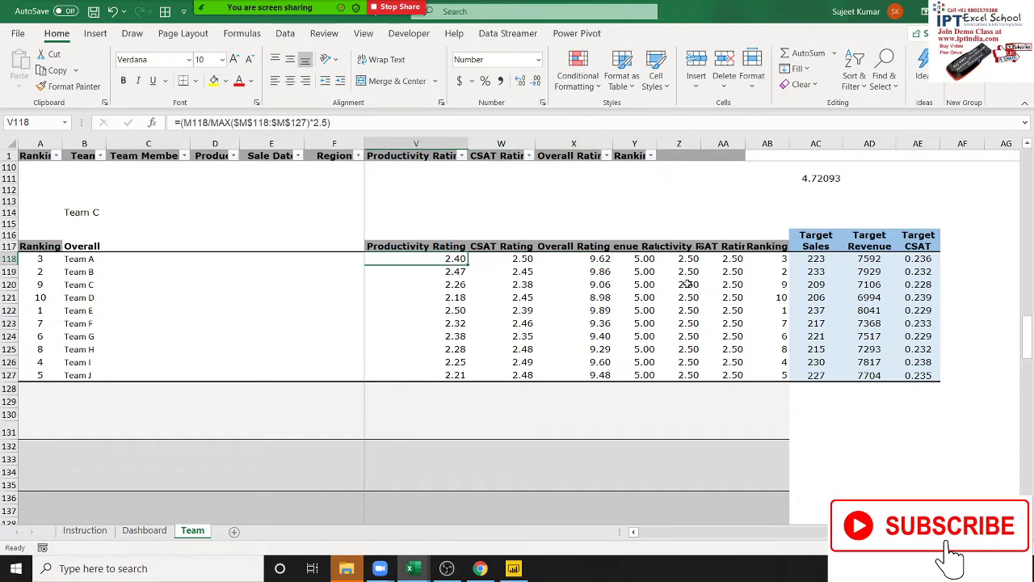
key(Left)
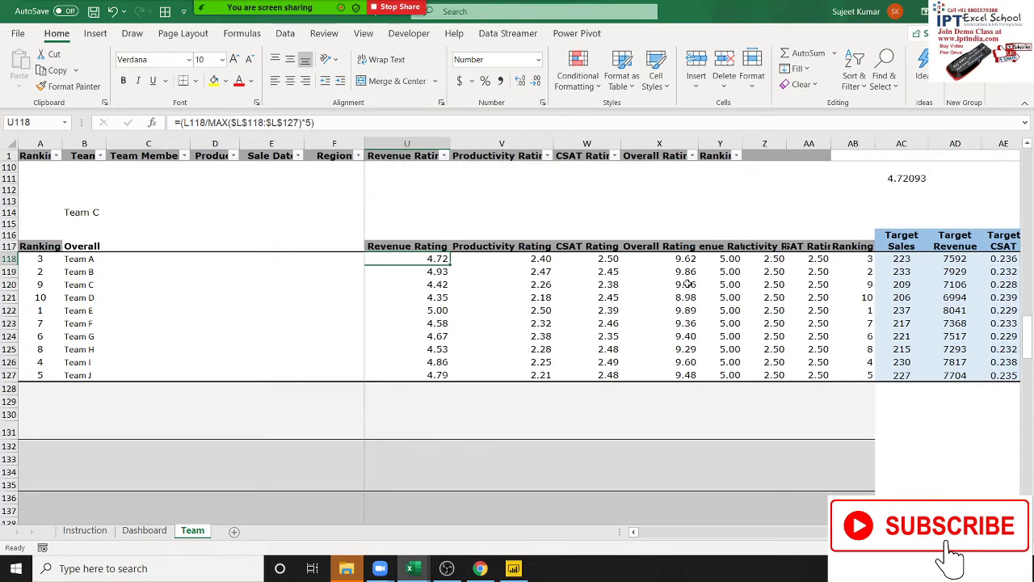
scroll(687, 283, left, 1)
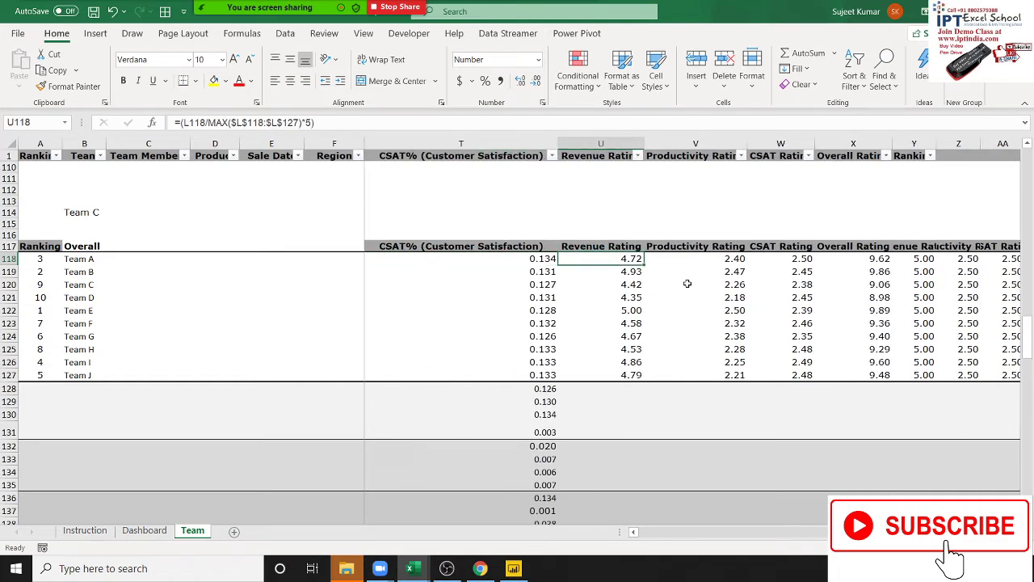
key(Right)
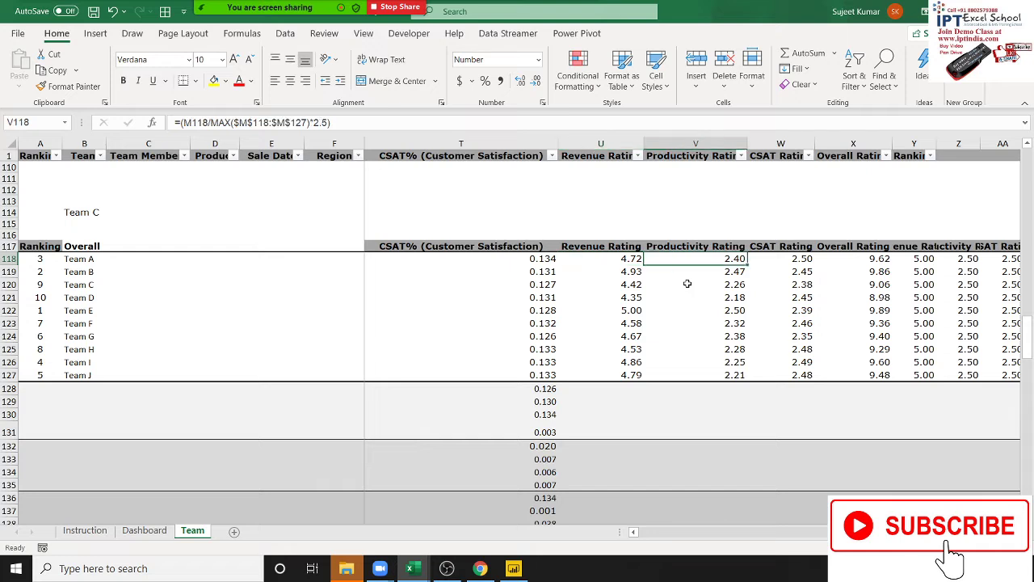
key(Right)
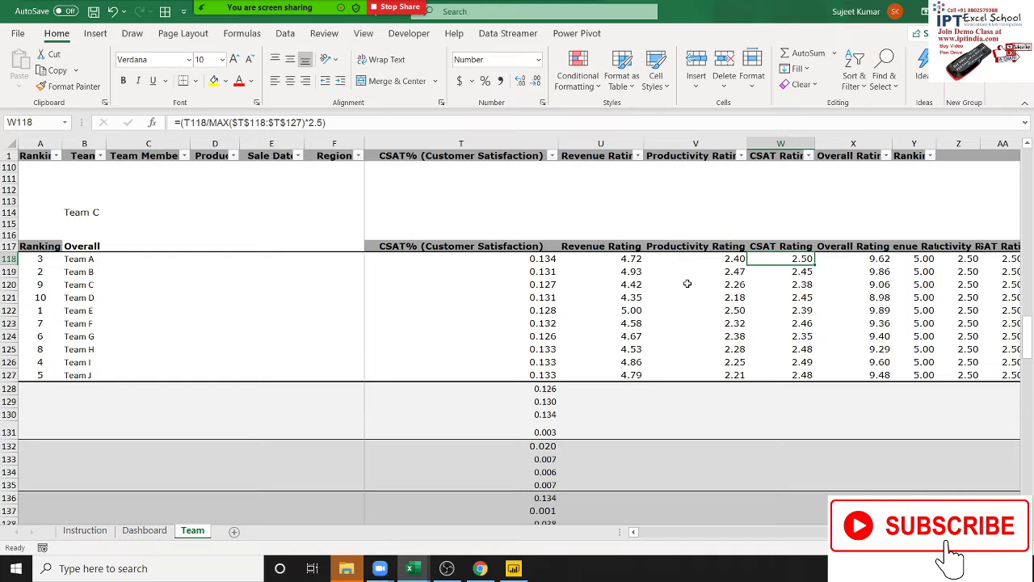
key(Left)
key(Left)
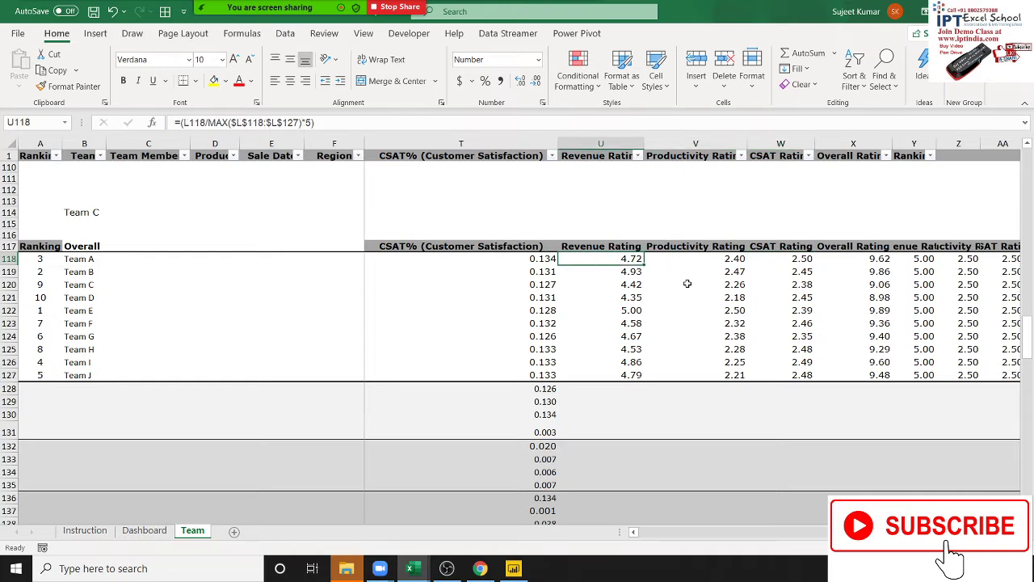
key(F2)
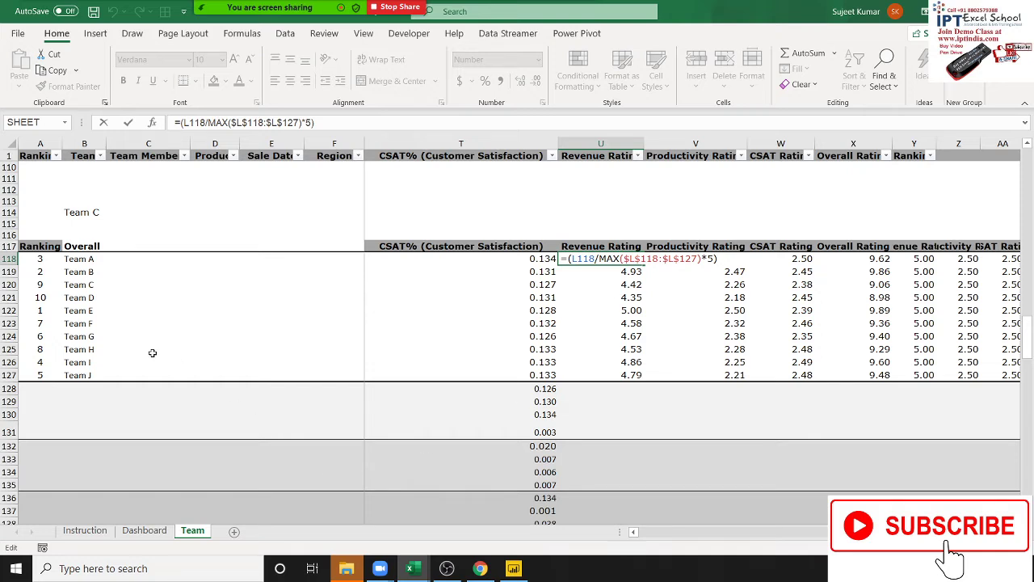
key(ctrl+Return)
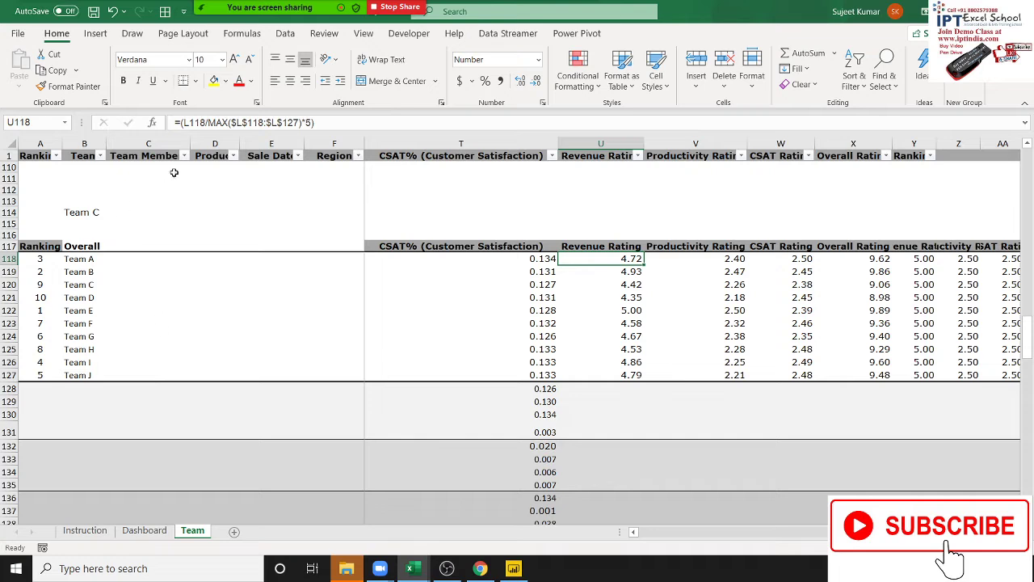
Examine the U118 Revenue Rating formula, highlighting the L118 reference and the MAX over the Revenue column.
click(194, 122)
double_click(194, 122)
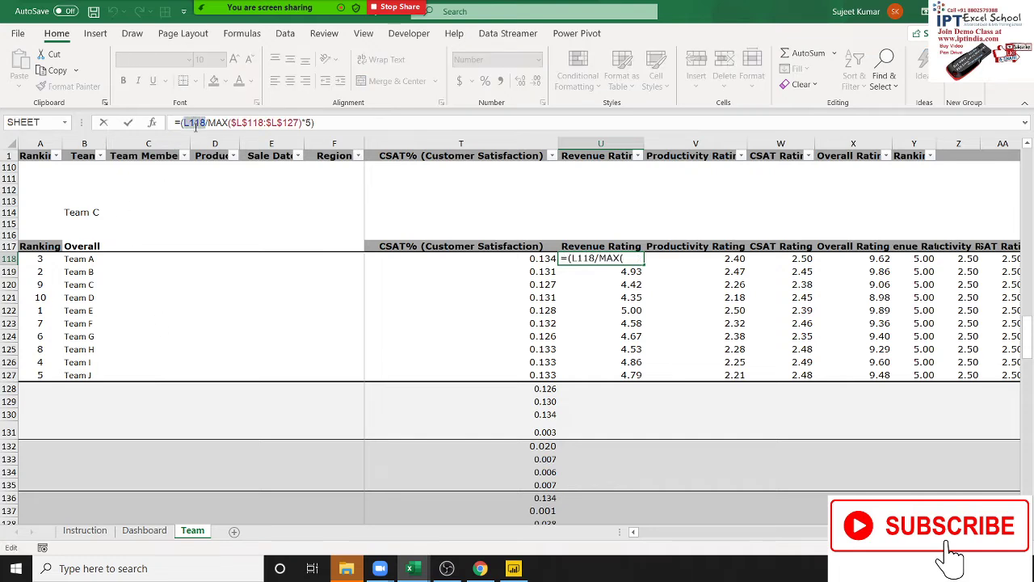
key(Escape)
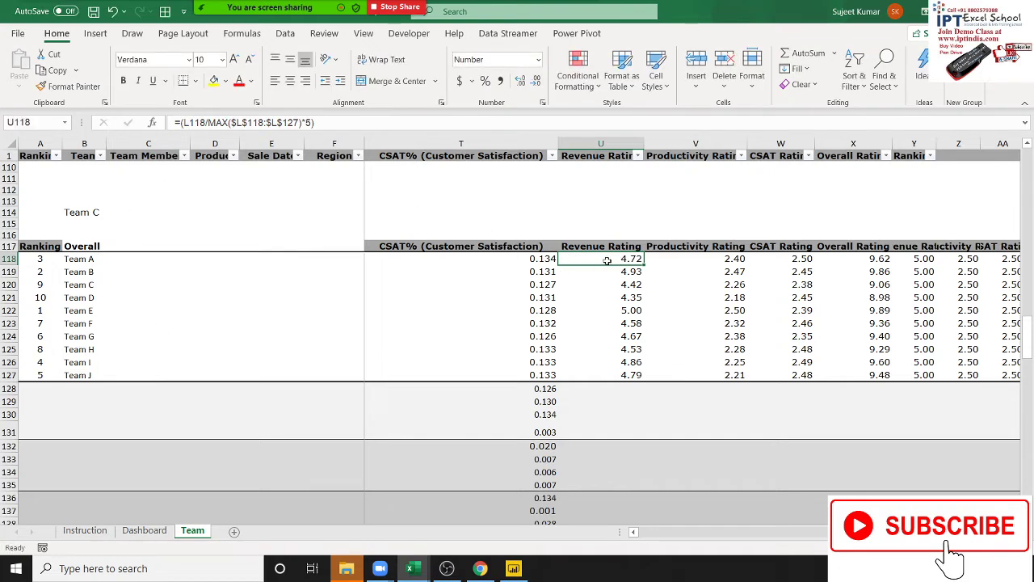
double_click(607, 260)
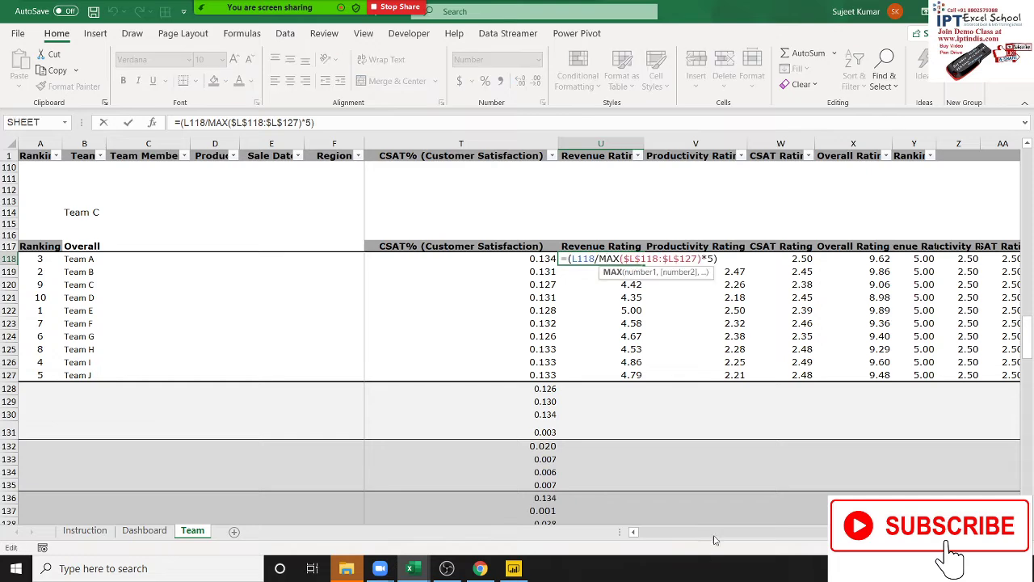
mouse_move(889, 540)
mouse_down()
mouse_move(766, 542)
mouse_move(777, 541)
mouse_up()
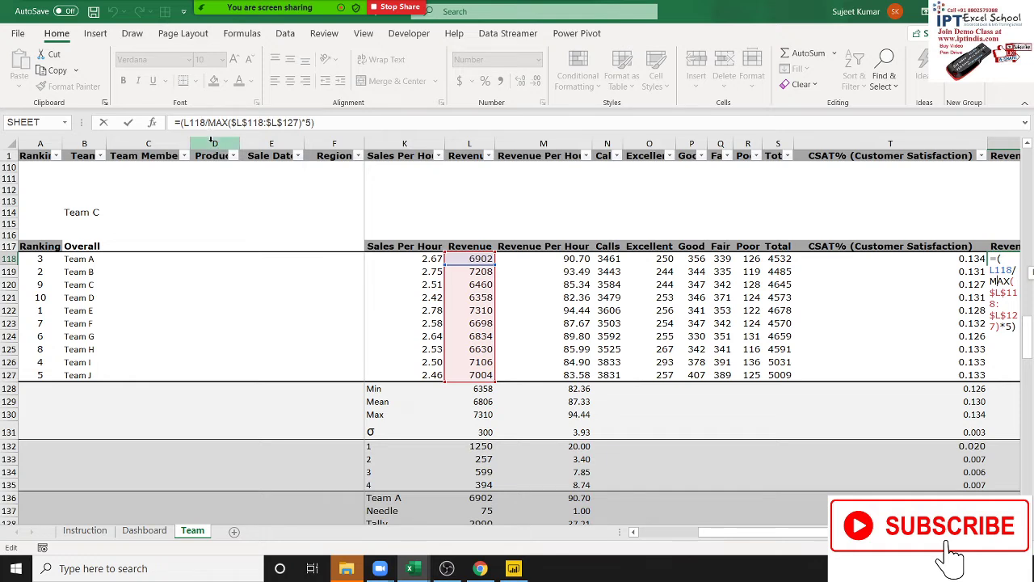
drag(209, 122, 311, 123)
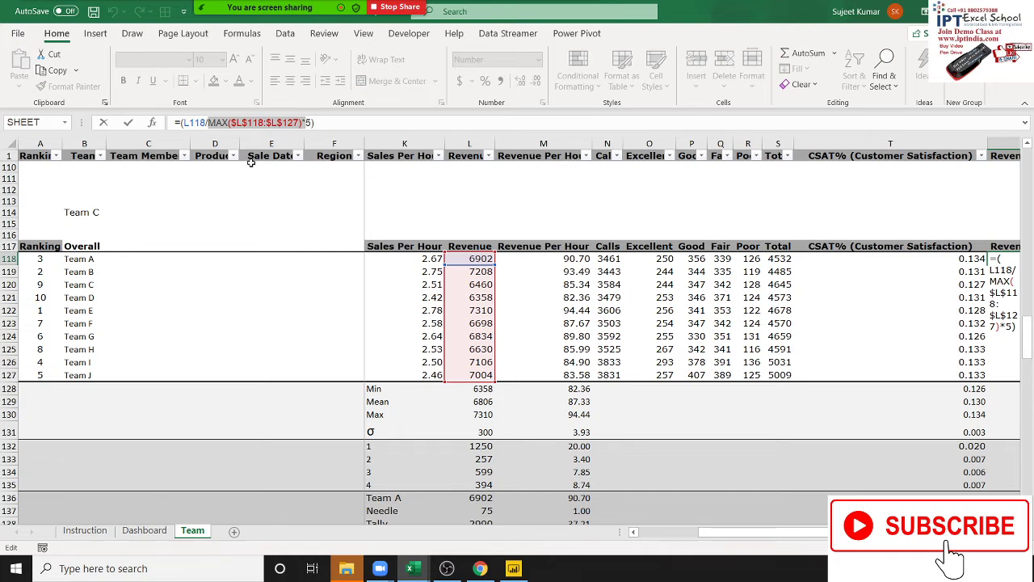
Leave the formula unchanged and bring Power BI Desktop back in front.
scroll(360, 237, down, 2)
scroll(360, 237, up, 2)
key(ctrl+Return)
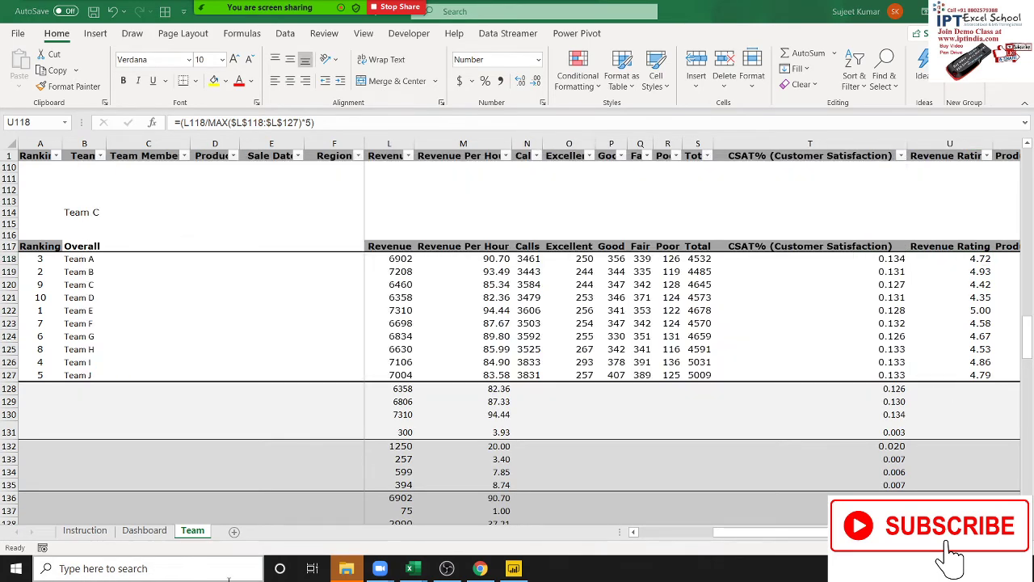
key(alt+Tab)
key(alt+Tab)
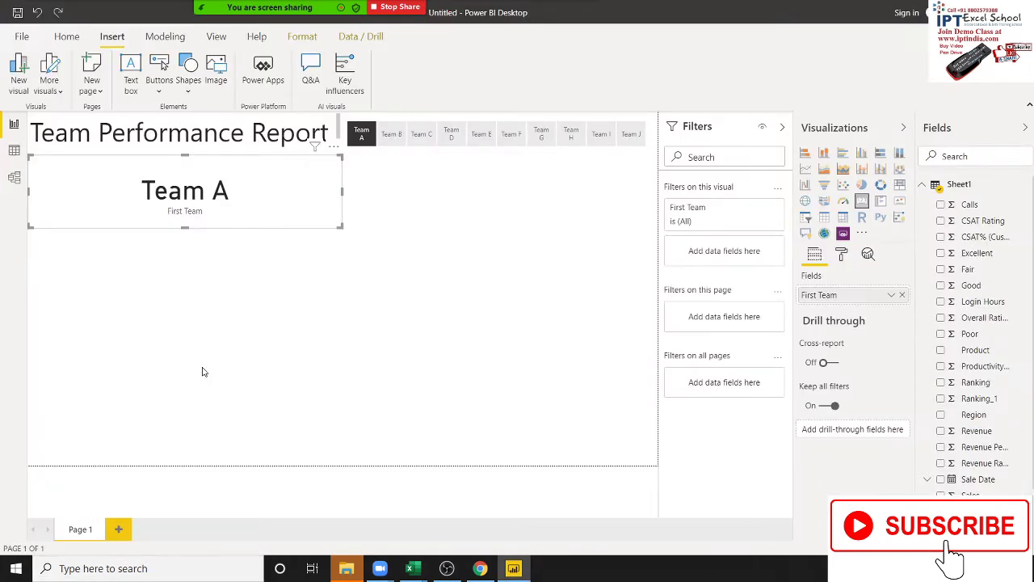
Drag the Team A card's right edge left to make it narrower, then check its fields.
click(202, 365)
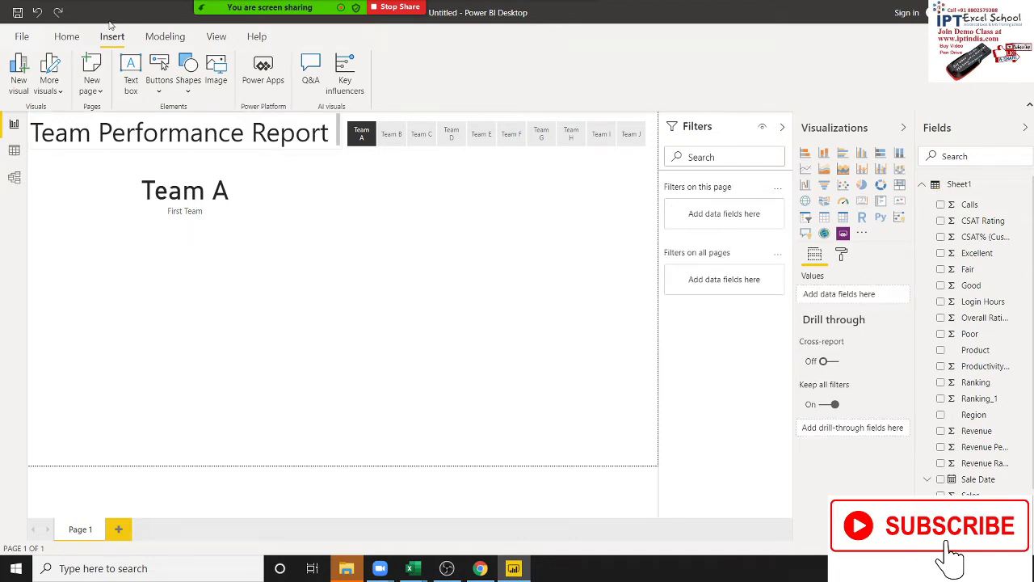
click(69, 38)
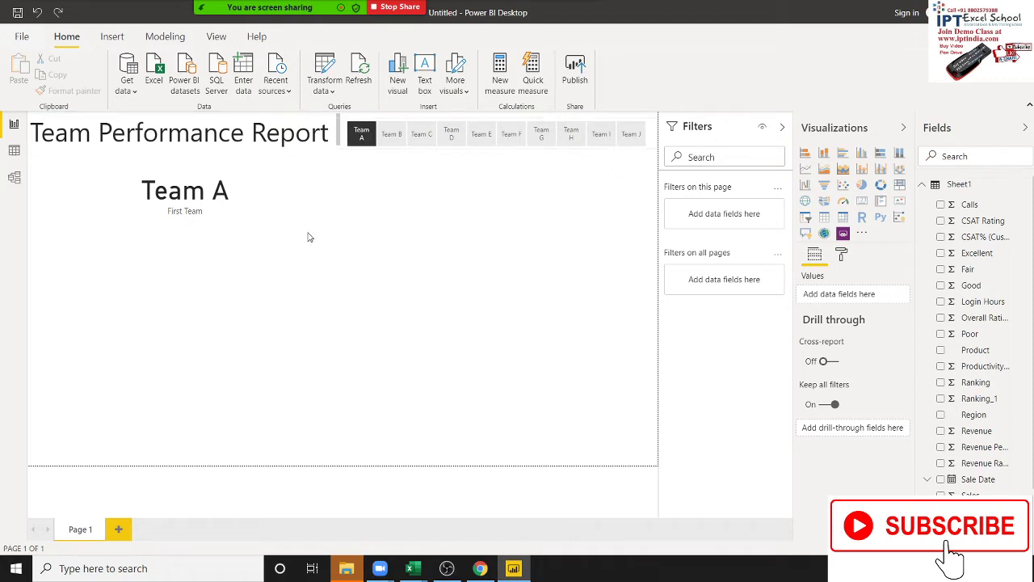
click(232, 219)
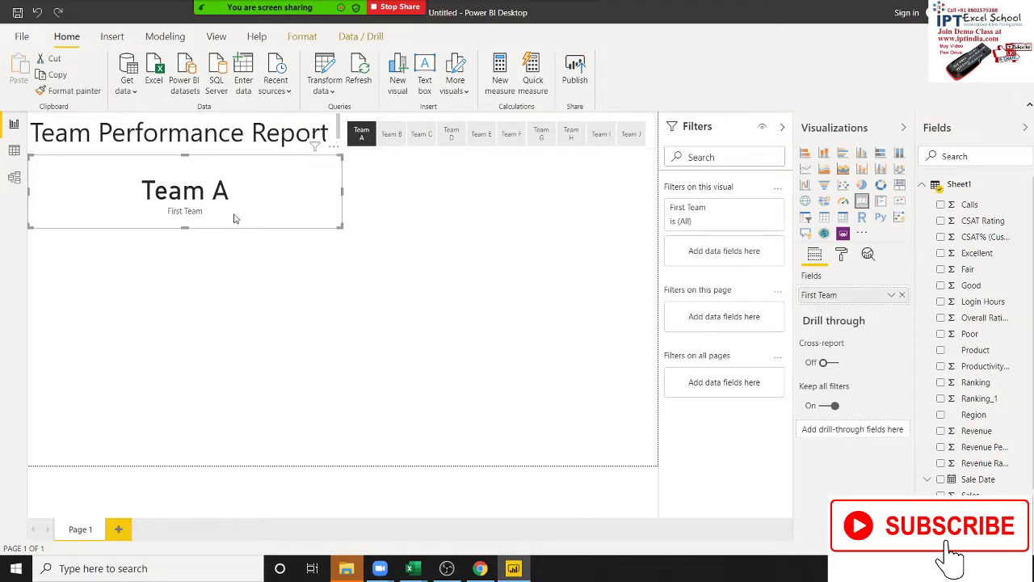
drag(235, 218, 234, 218)
drag(343, 194, 275, 200)
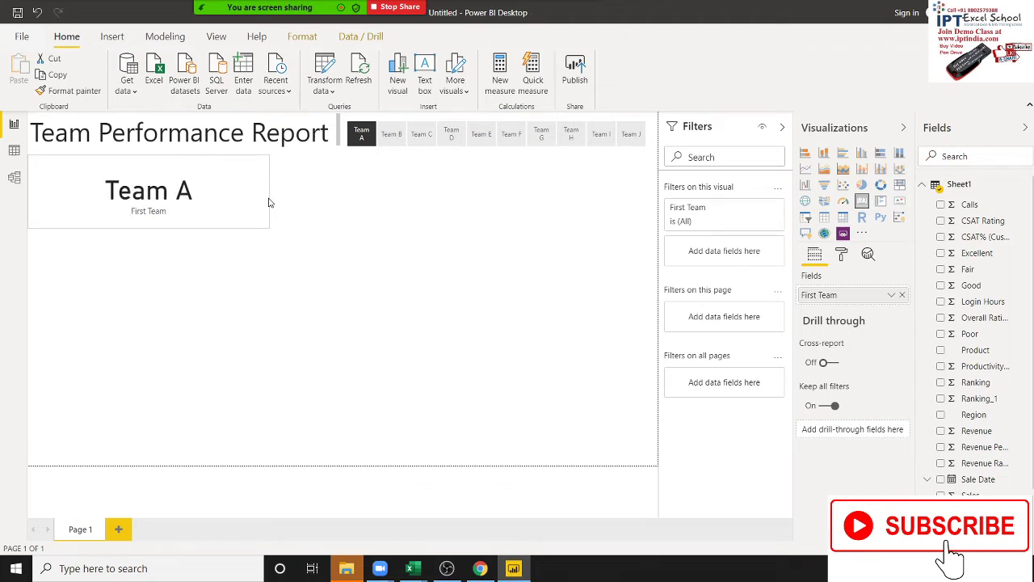
click(312, 215)
click(229, 218)
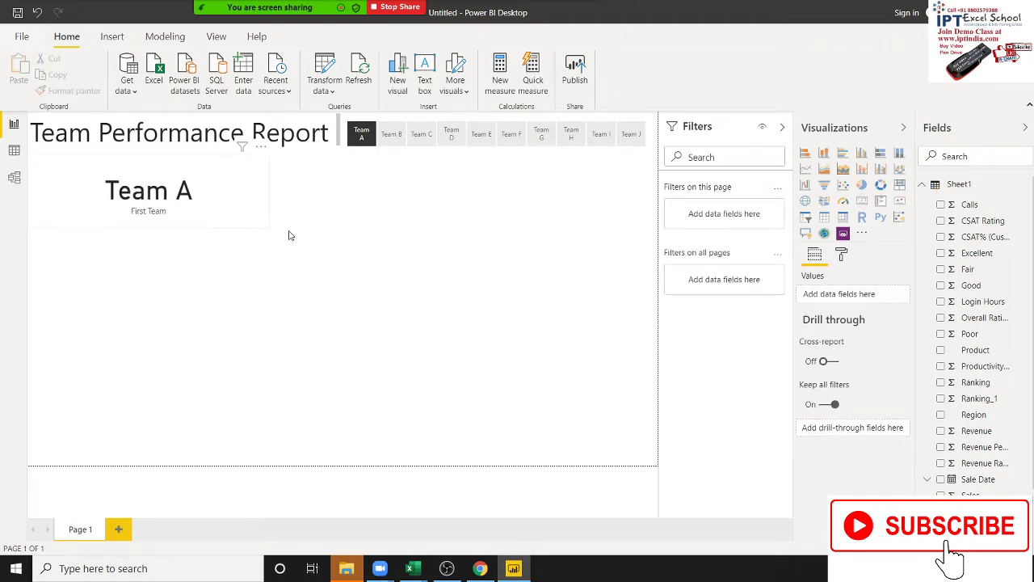
click(466, 240)
click(185, 222)
click(162, 261)
Inspect the Sheet1 data's Total, Revenue, Productivity, CSAT and Overall Rating columns.
click(14, 151)
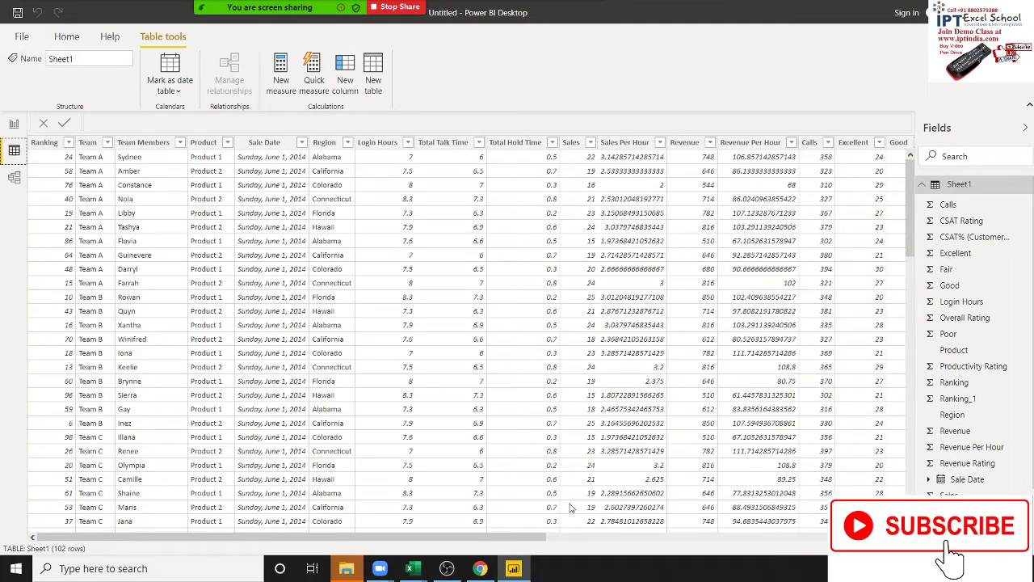
drag(553, 537, 902, 537)
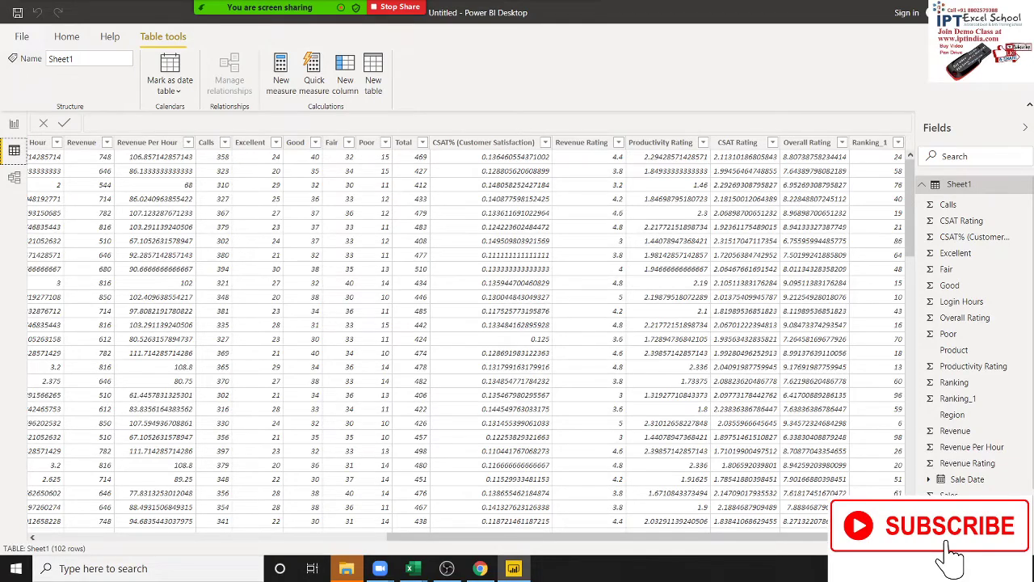
click(571, 168)
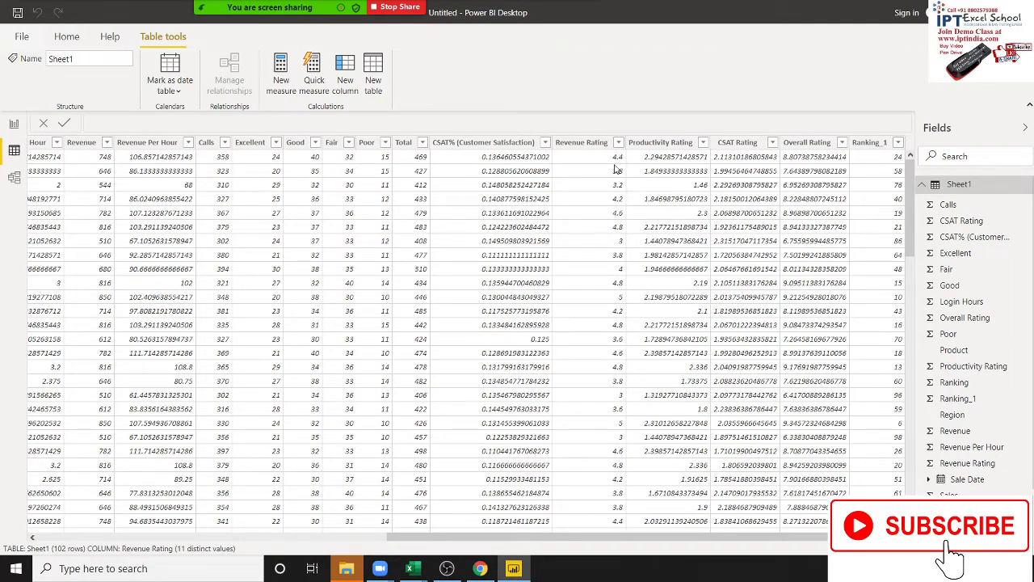
click(421, 171)
click(587, 166)
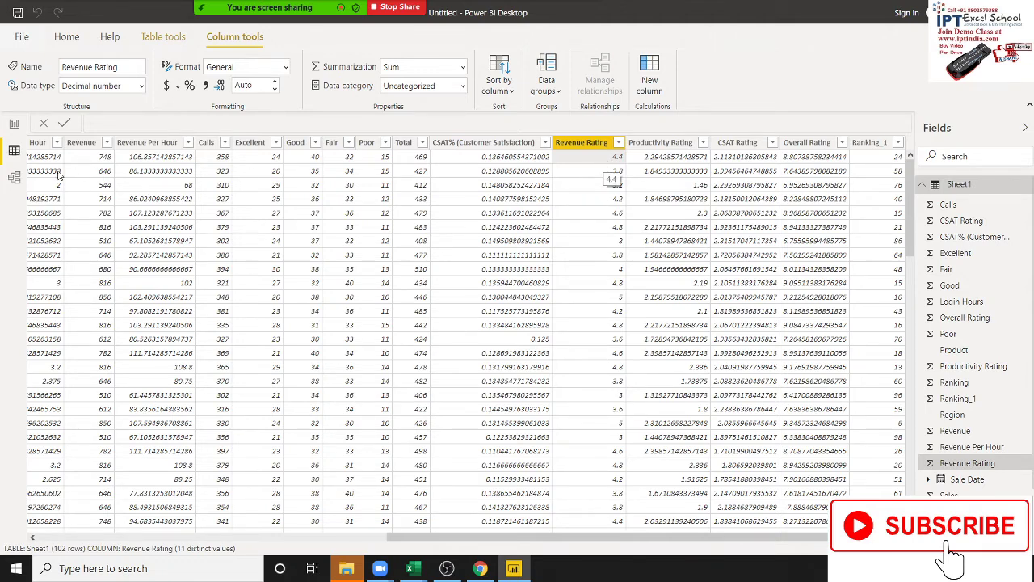
click(651, 168)
click(735, 171)
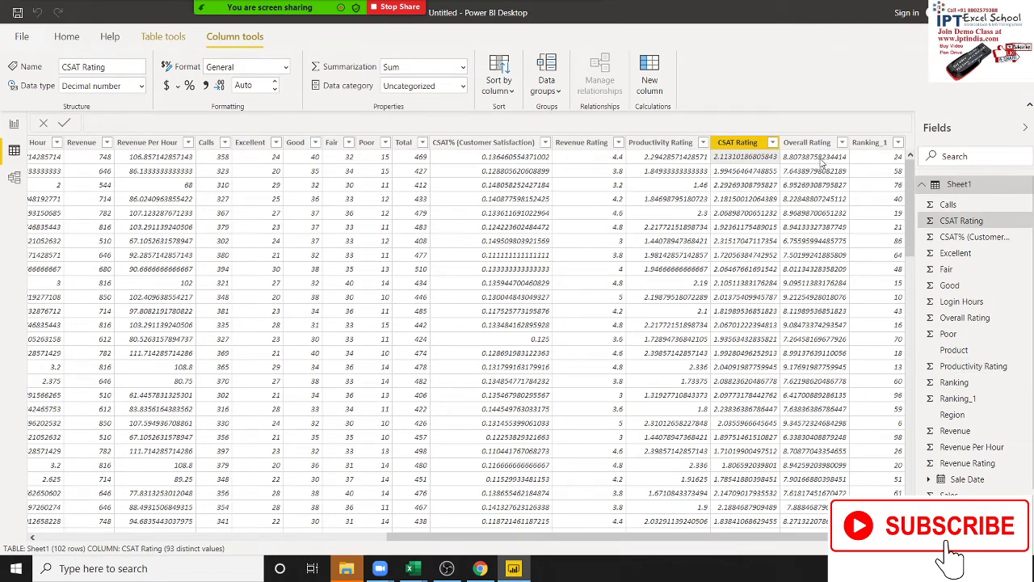
click(826, 165)
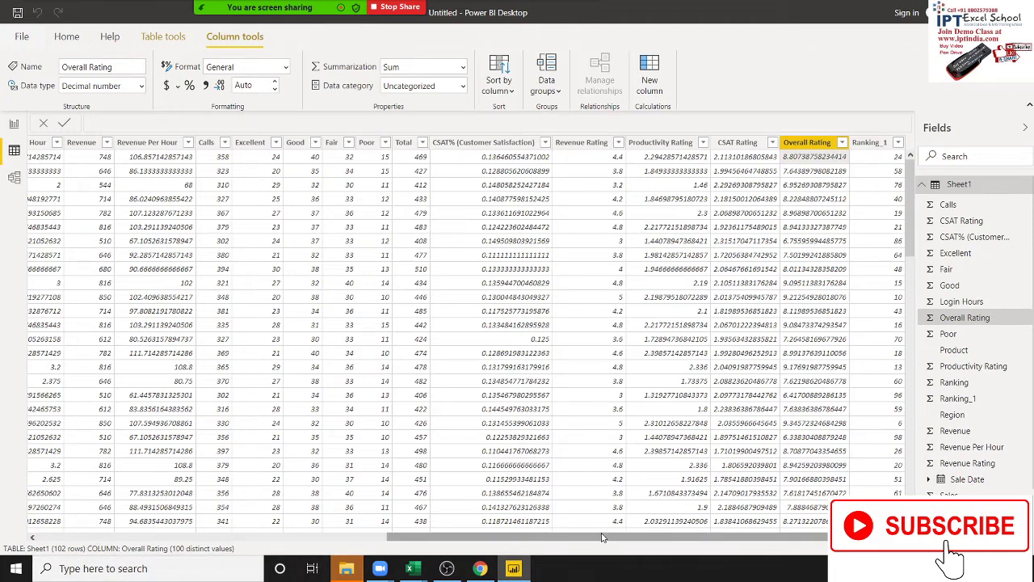
Select the Revenue Rating column, then go back to the Report view.
drag(606, 537, 560, 535)
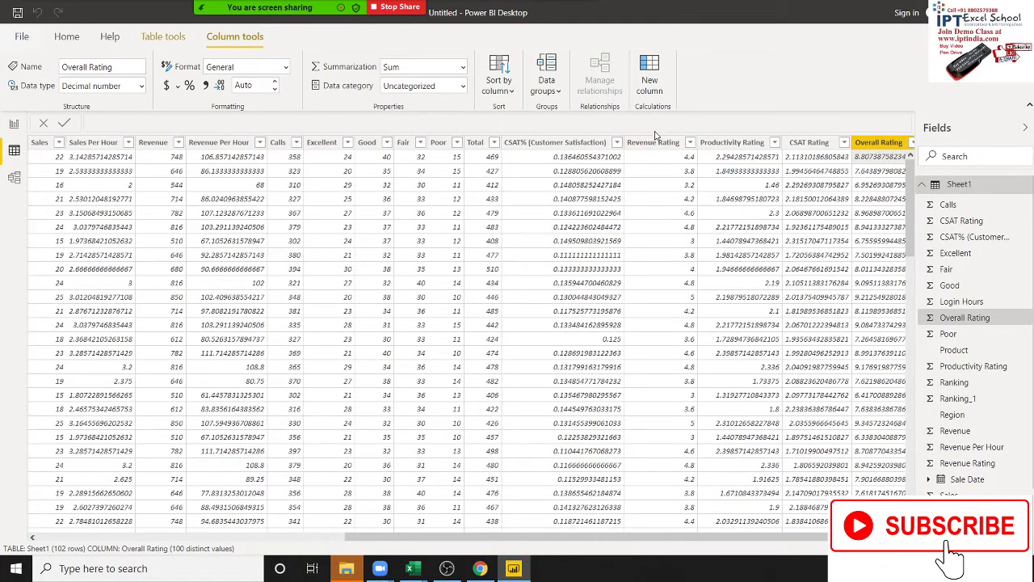
click(654, 142)
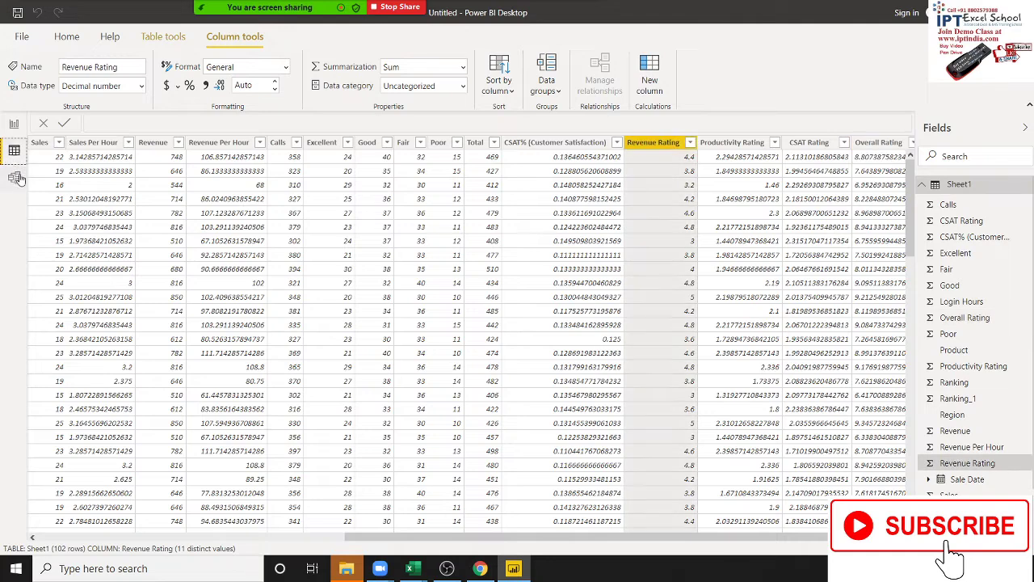
click(14, 123)
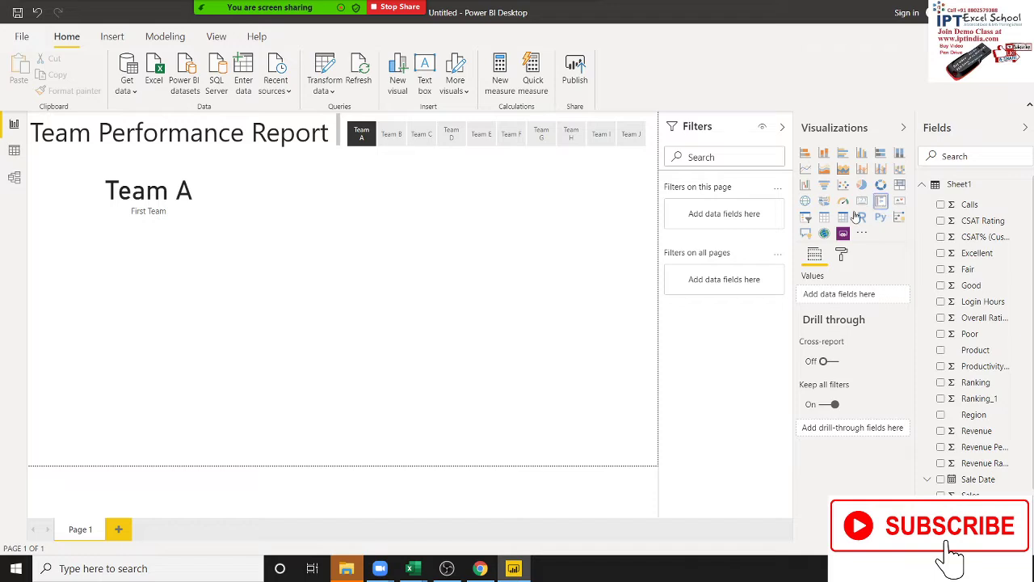
Add a new visual, convert it to a Card, and place it below the Team A title.
click(880, 201)
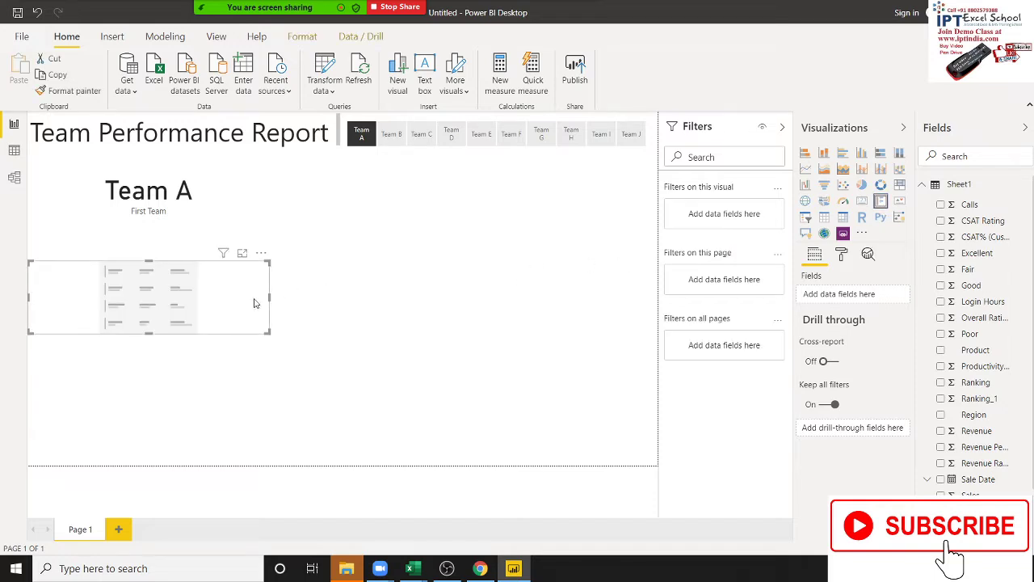
click(862, 200)
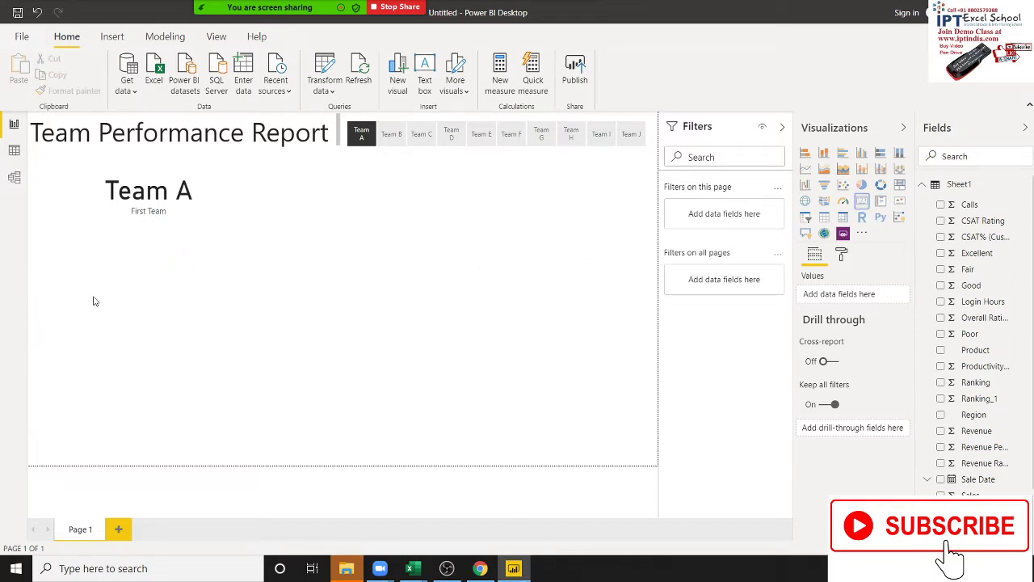
drag(134, 291, 153, 253)
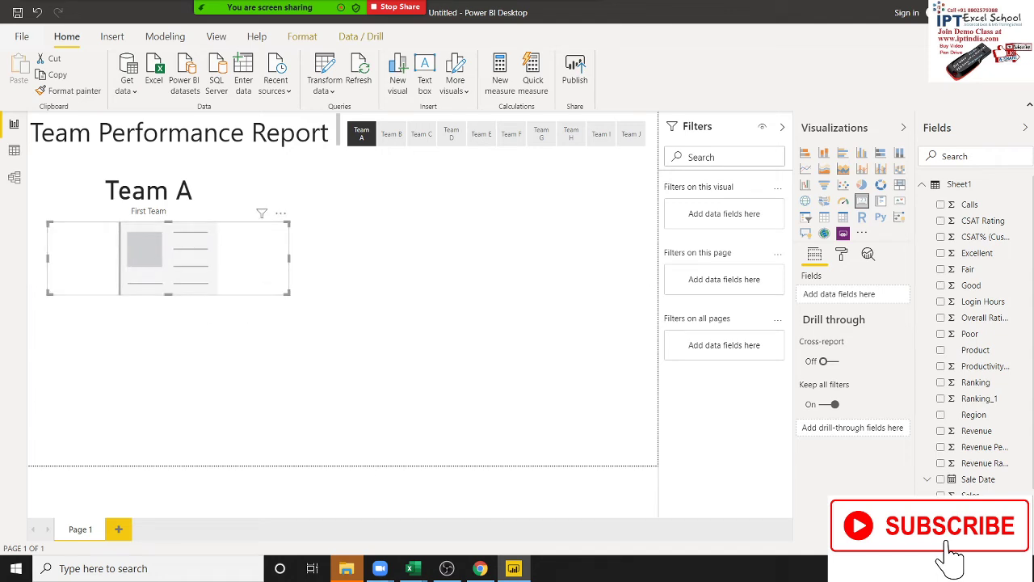
Fill the card with Overall Rating so it totals 80.91, then switch to Excel.
scroll(978, 339, down, 2)
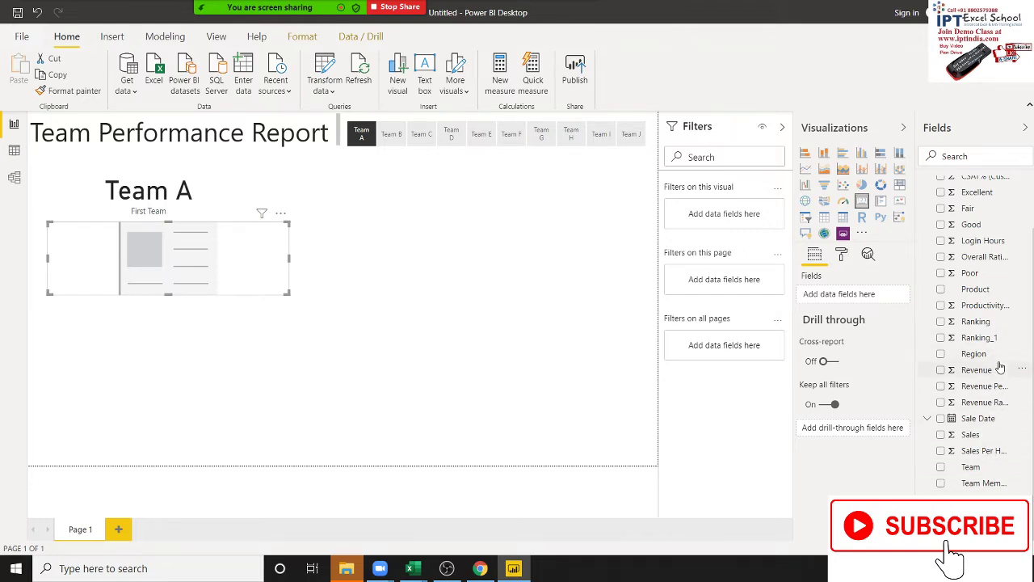
scroll(999, 380, up, 2)
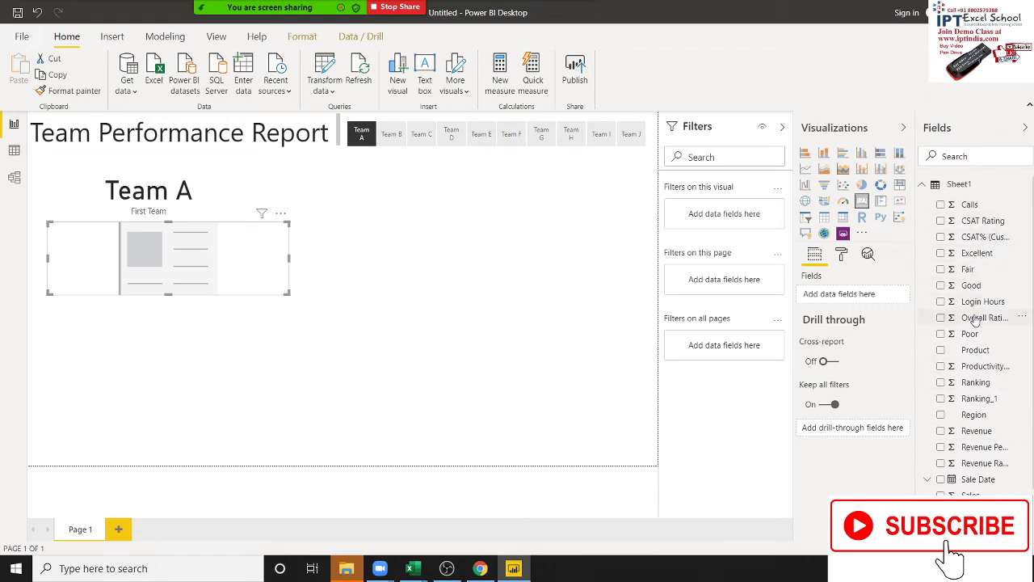
drag(977, 320, 201, 264)
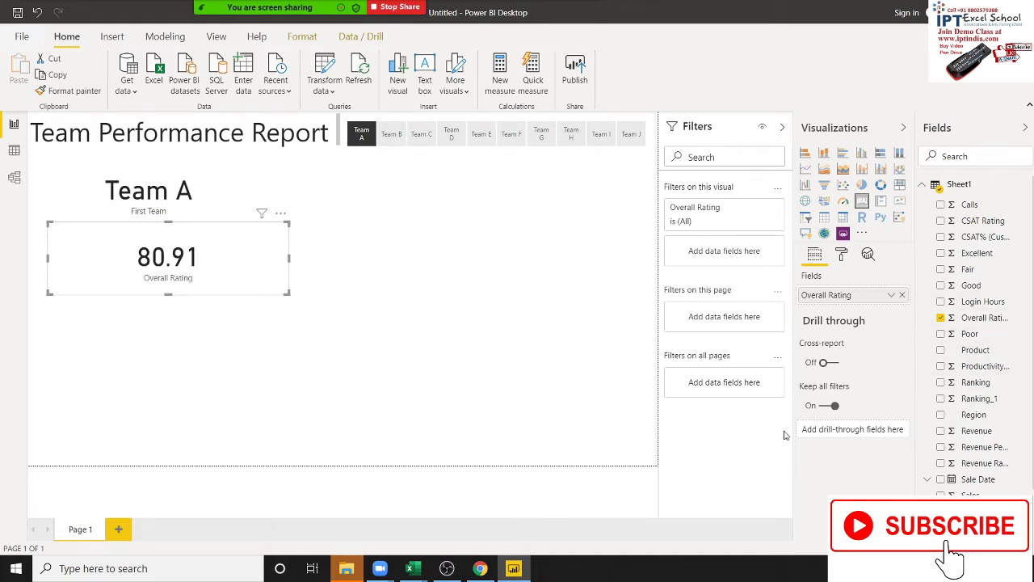
key(alt+Tab)
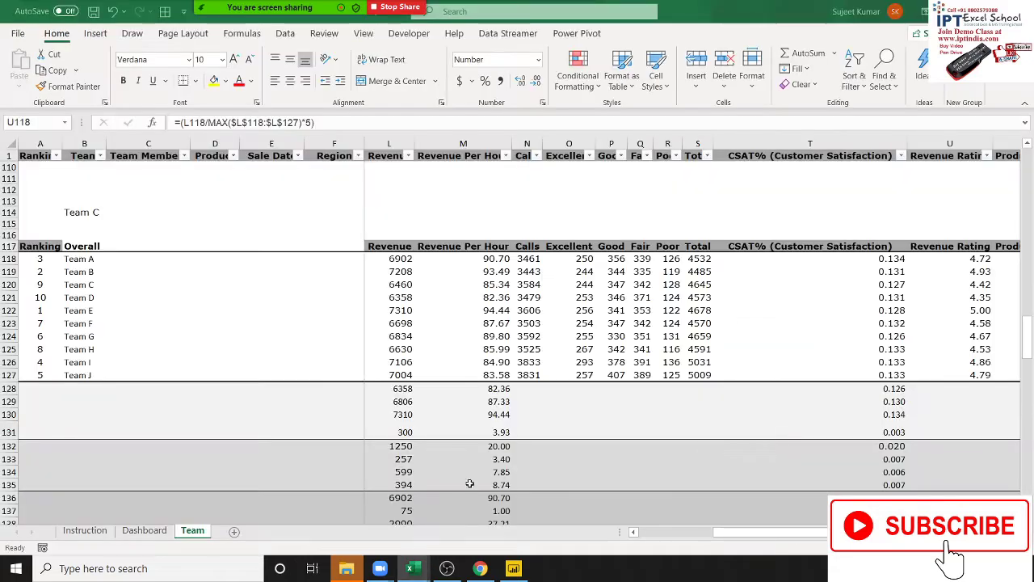
Check Team A's 9.62 Overall Rating on Excel's Dashboard sheet, then return to Power BI.
click(145, 530)
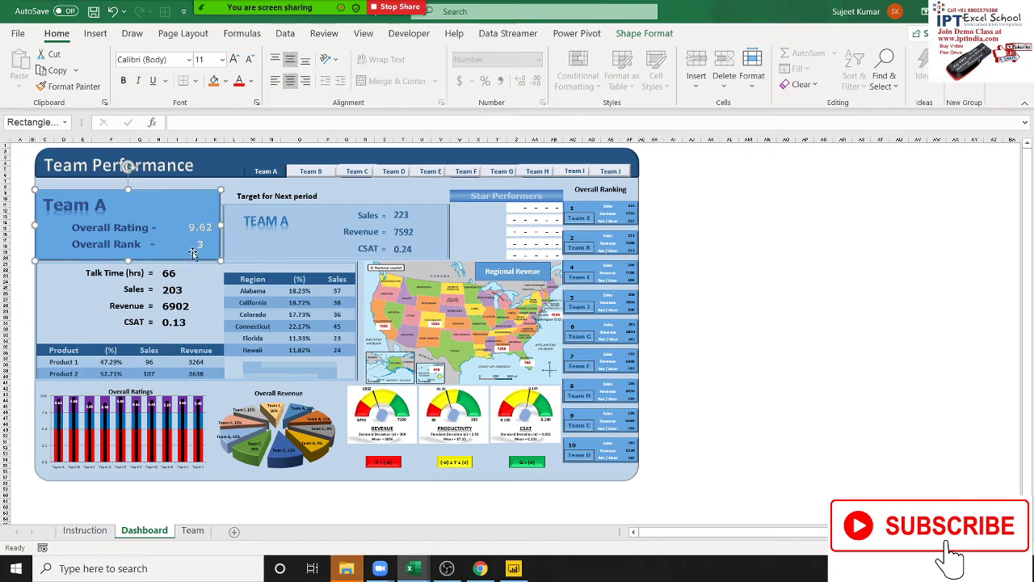
key(alt+Tab)
key(alt+Tab)
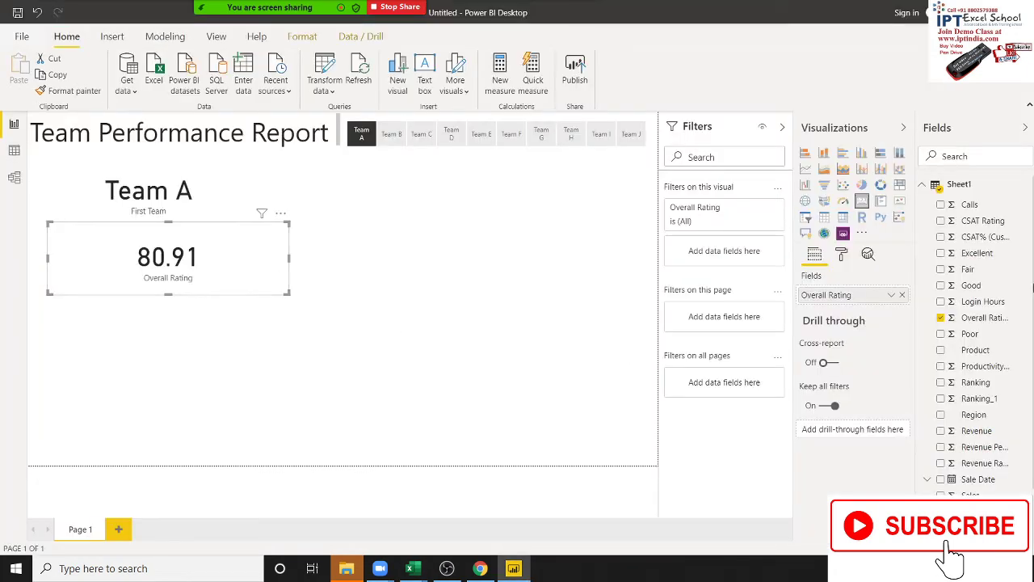
Summarize the card's Overall Rating as Average (8.09) and compare it with the Excel dashboard.
click(841, 257)
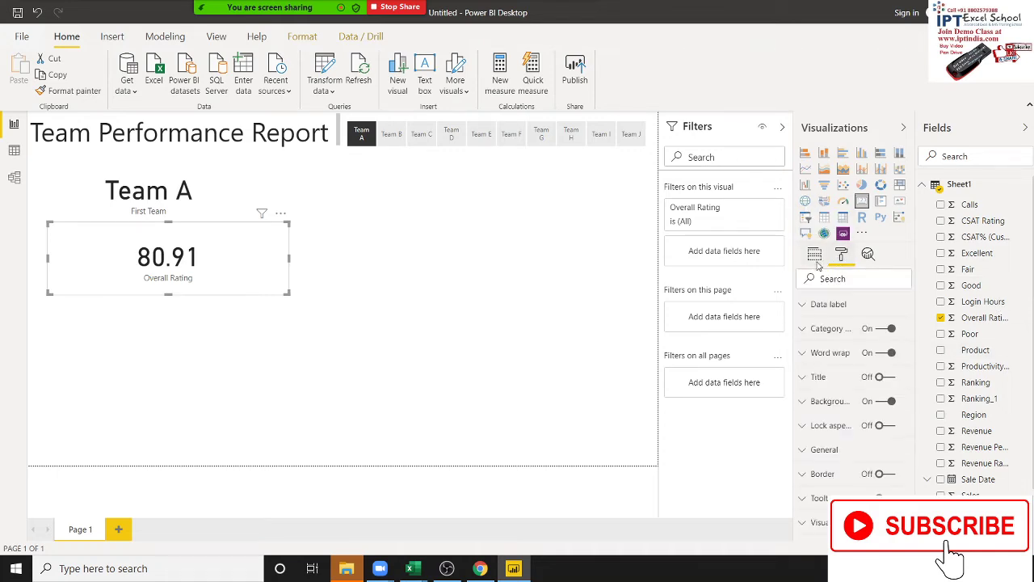
click(816, 259)
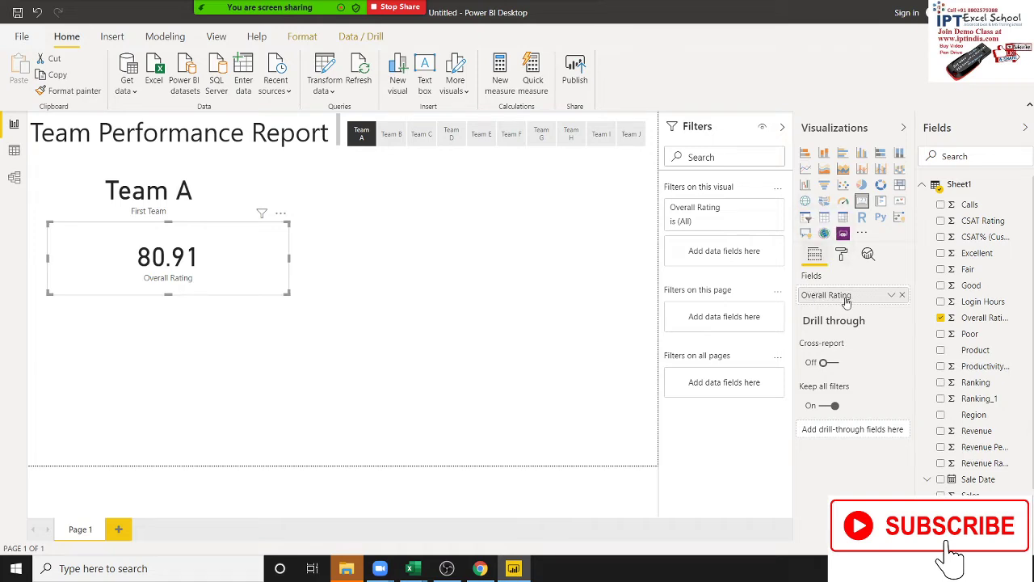
click(890, 297)
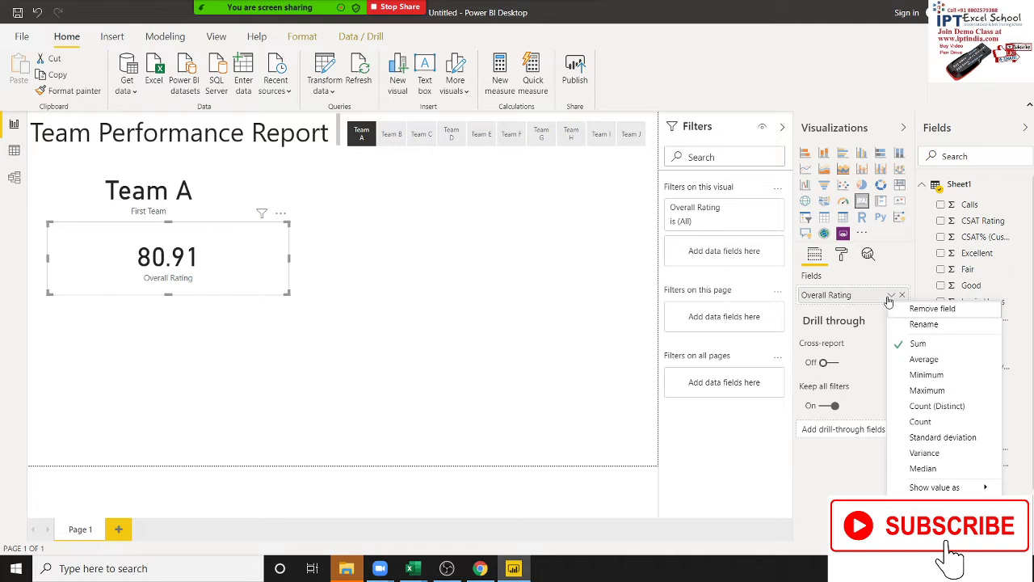
click(921, 361)
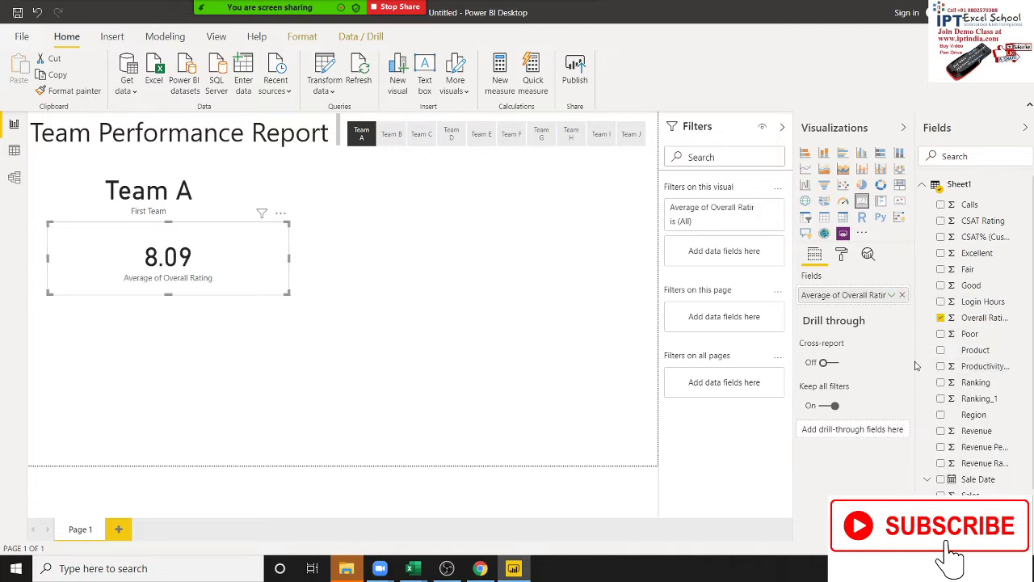
key(alt+Tab)
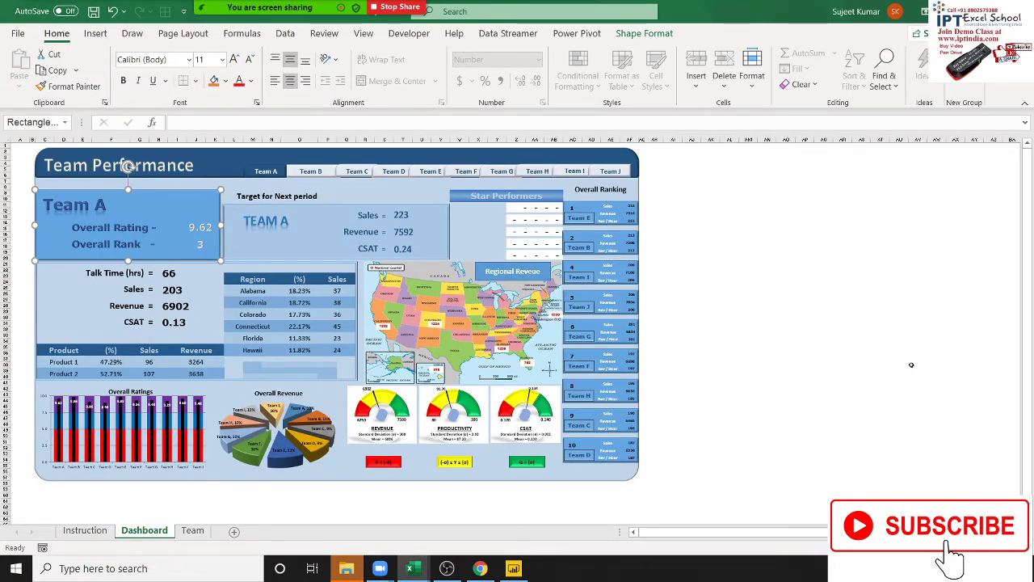
key(alt+Tab)
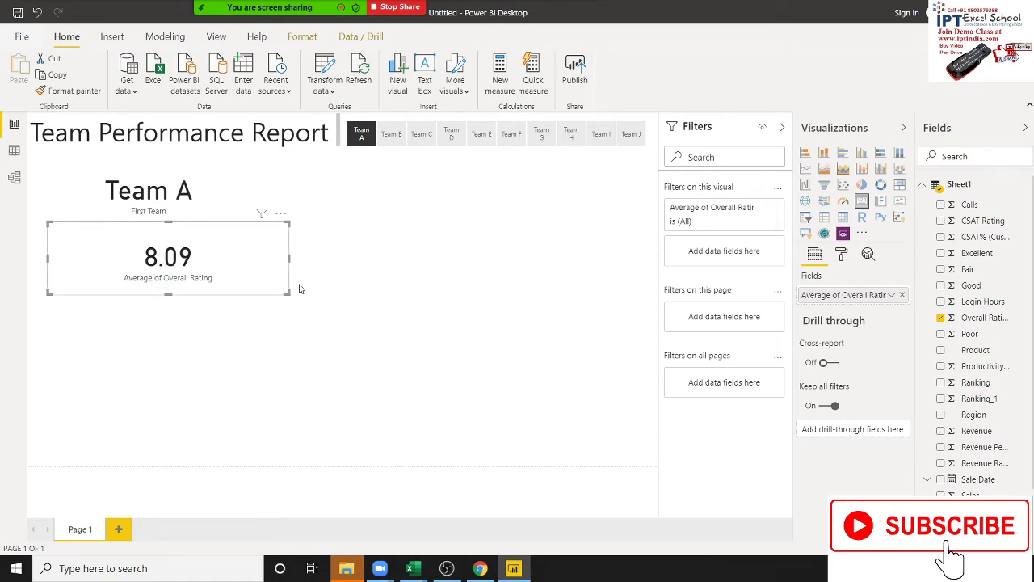
Switch Overall Rating to Maximum (9.10), glance at Excel, then dismiss the reopened aggregation options.
click(892, 295)
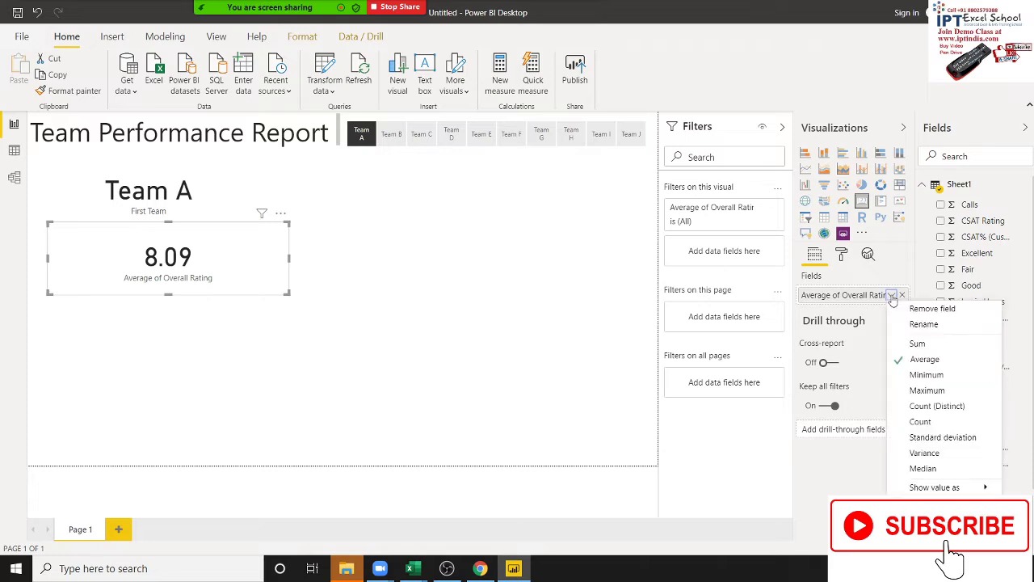
click(906, 391)
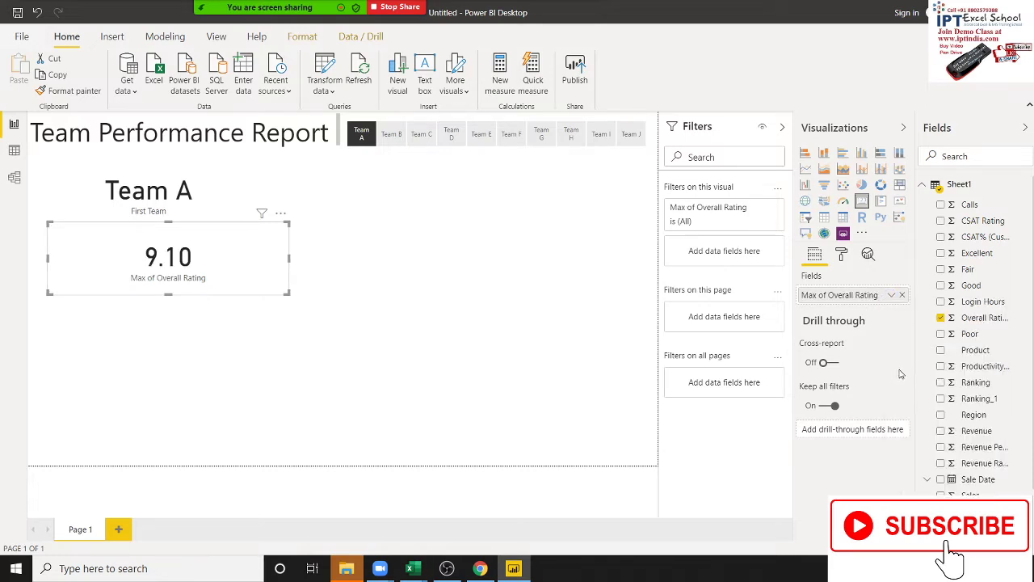
key(alt+Tab)
key(alt+Tab)
click(892, 296)
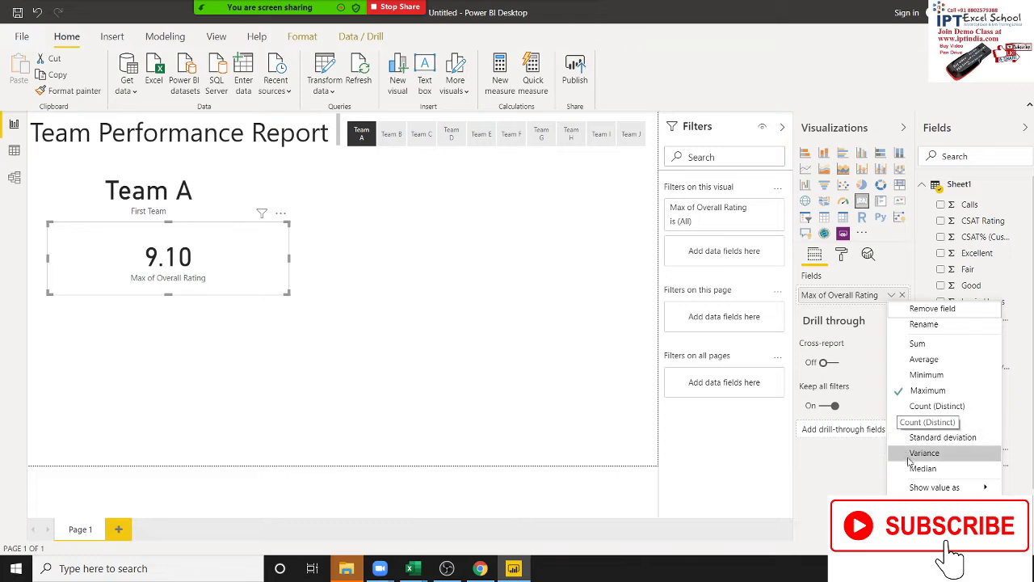
mouse_move(920, 488)
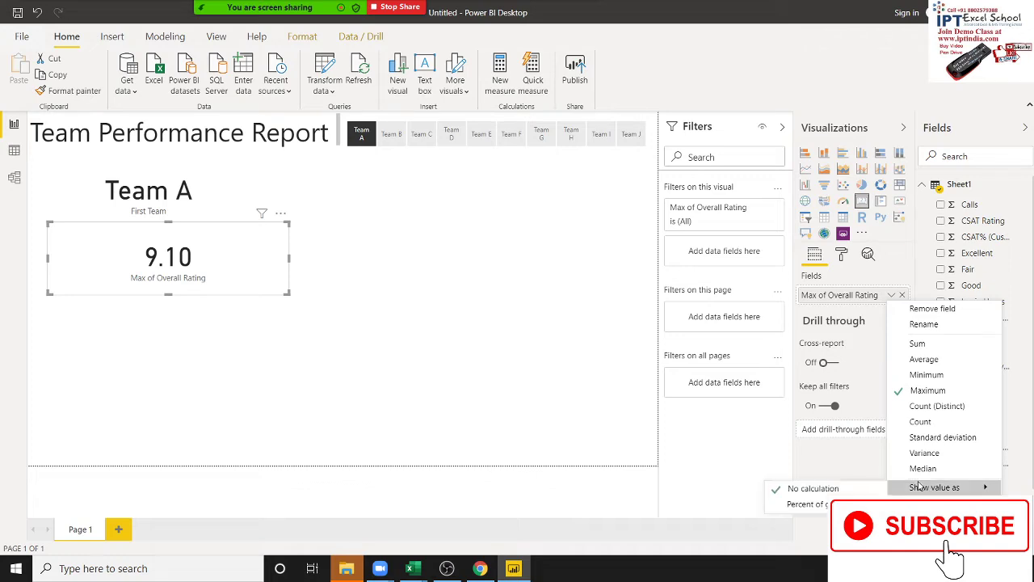
key(Escape)
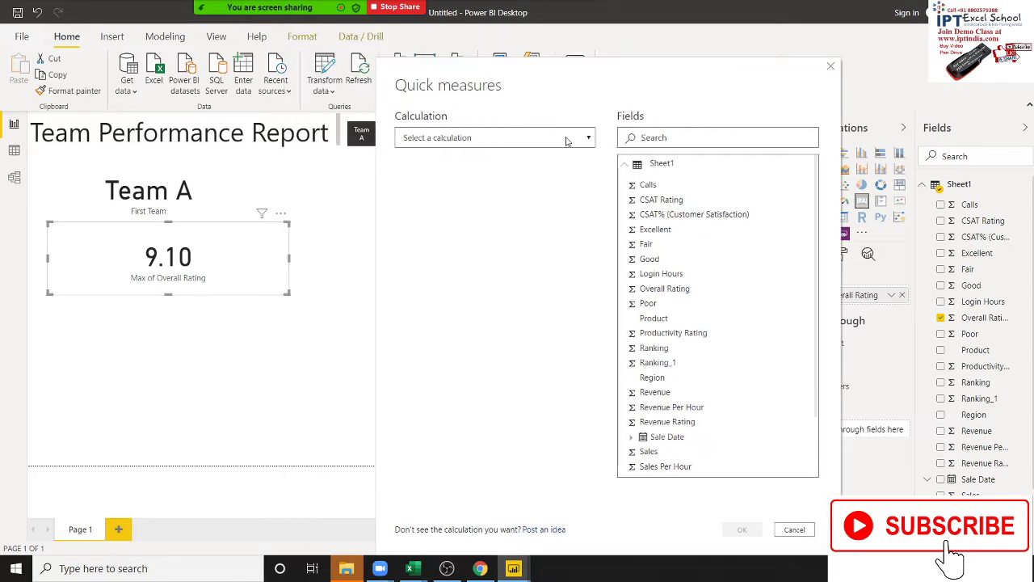
Browse the Quick measures Calculation dropdown's calculation types, closing and reopening the list.
click(590, 139)
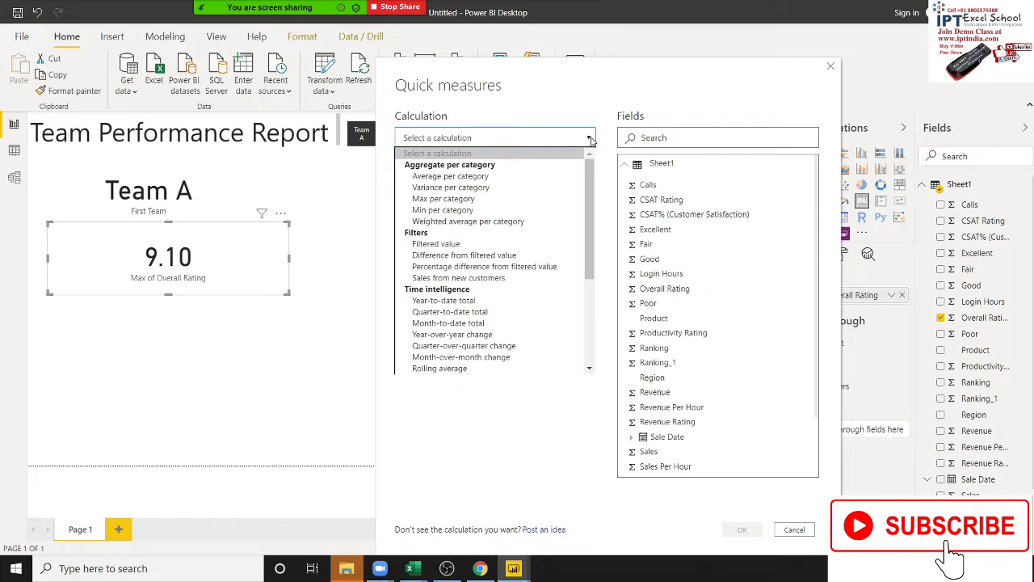
scroll(580, 254, down, 5)
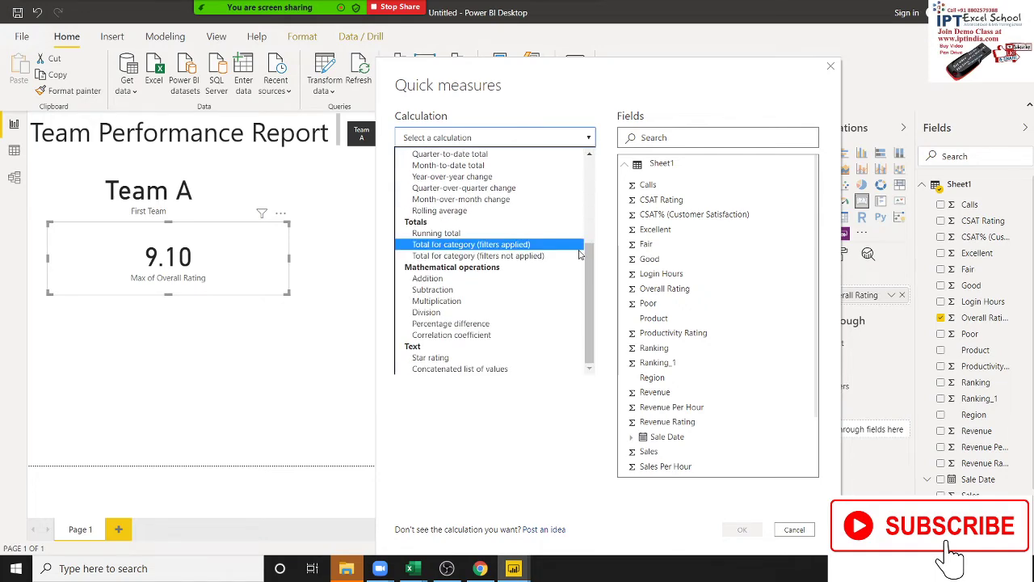
scroll(579, 254, up, 4)
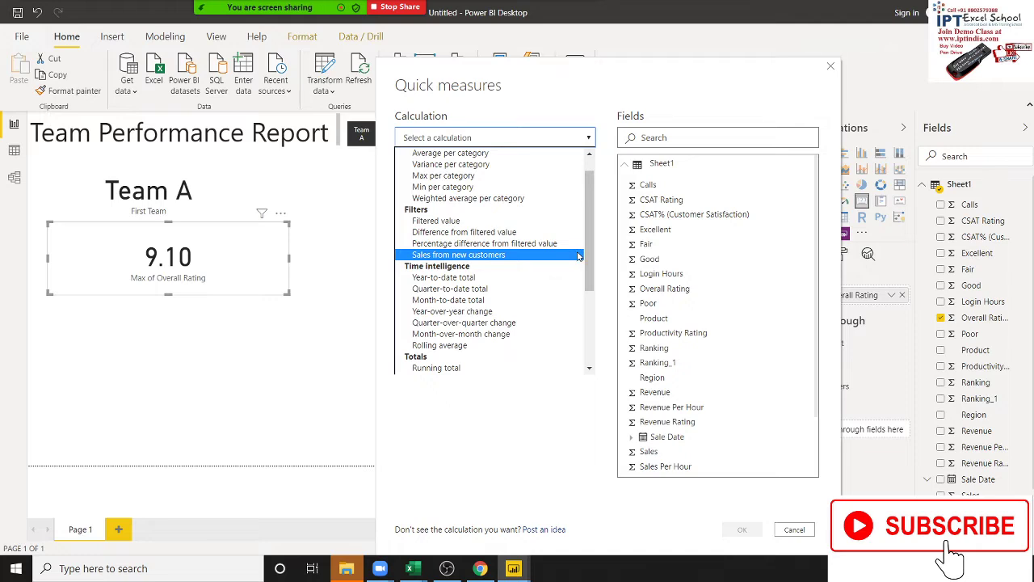
scroll(580, 255, up, 1)
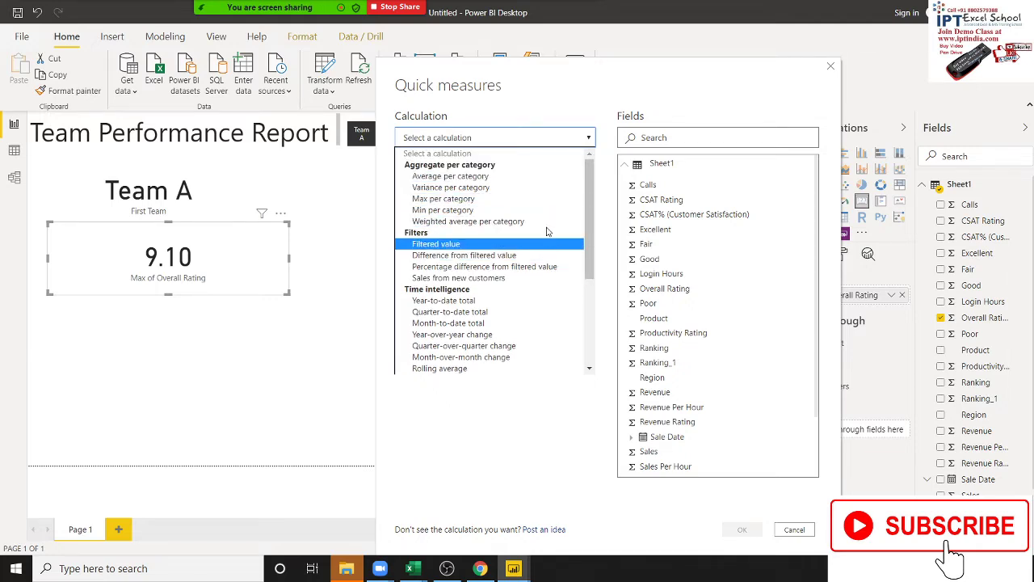
click(578, 413)
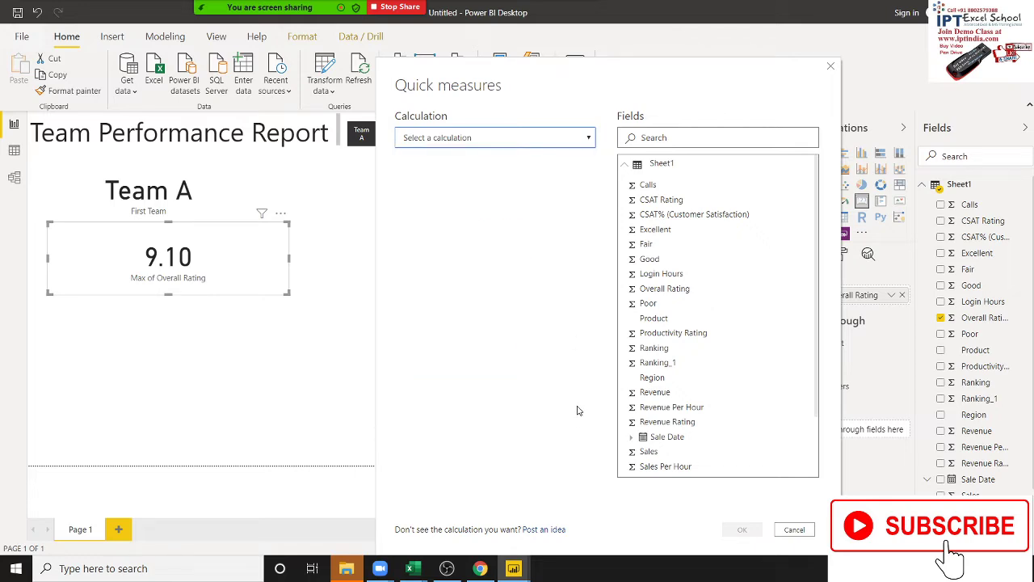
click(541, 142)
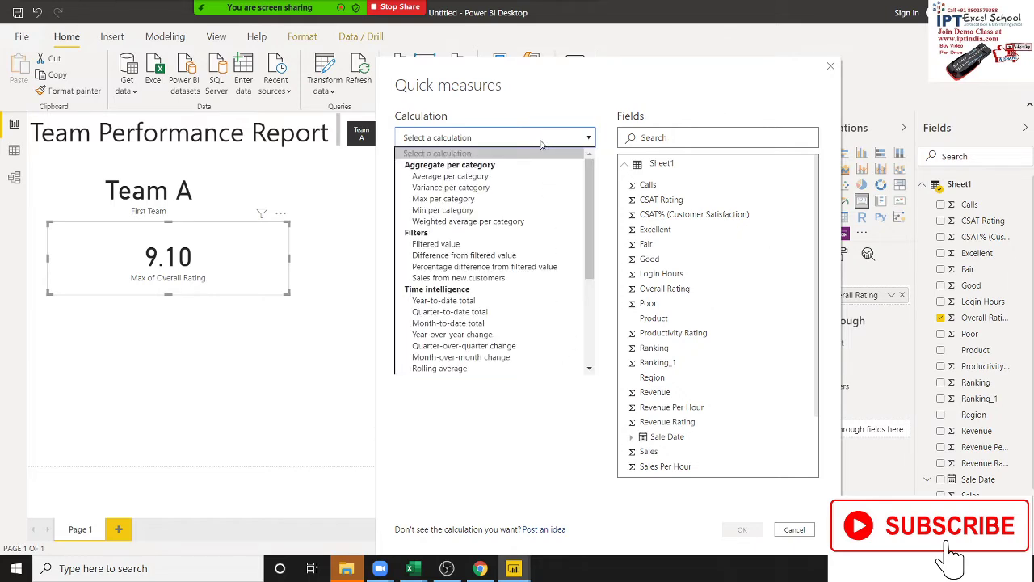
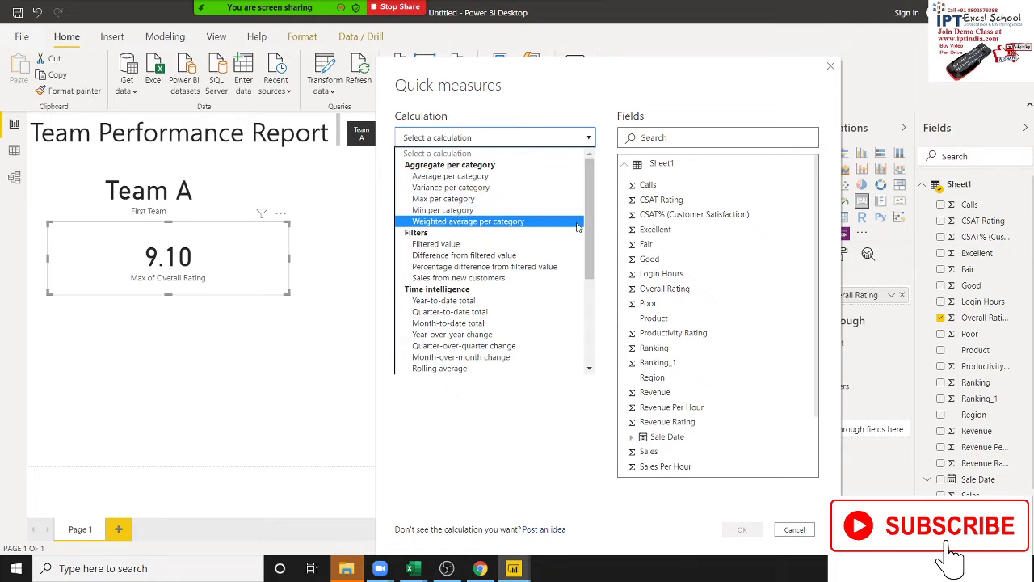
Close the Quick measures setup without choosing a calculation.
scroll(575, 353, down, 4)
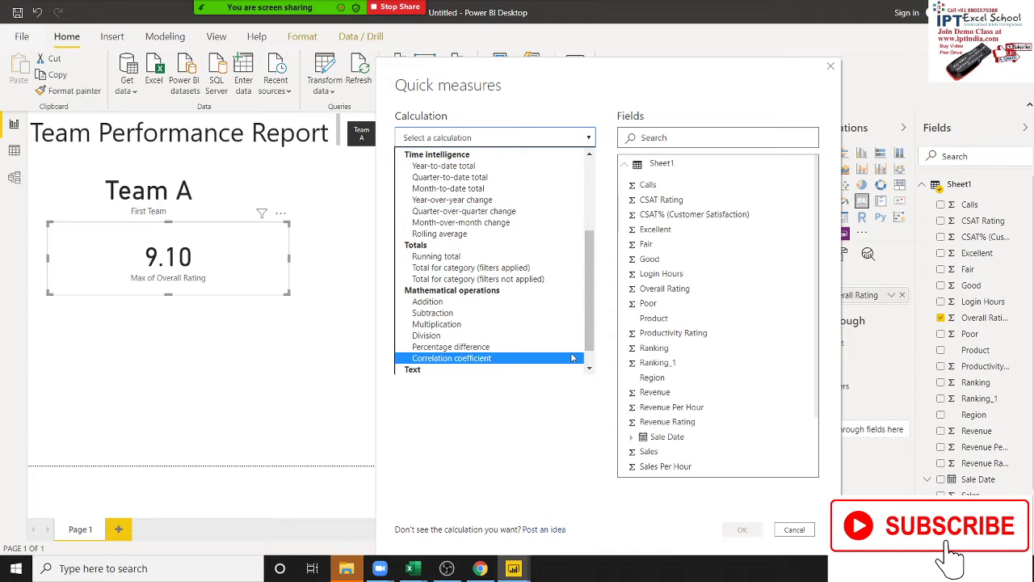
scroll(572, 357, down, 1)
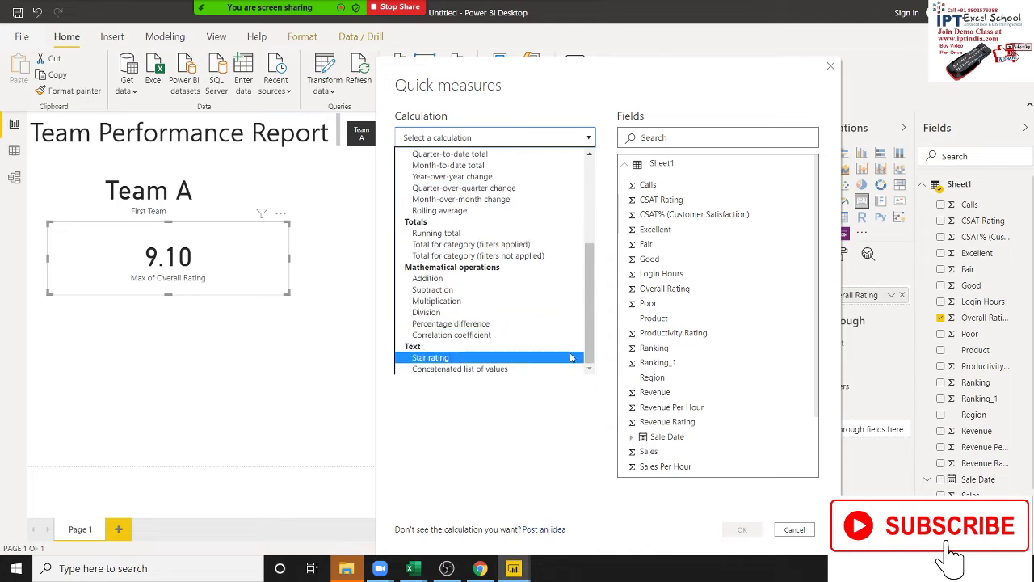
scroll(569, 323, up, 1)
scroll(568, 309, up, 4)
click(569, 309)
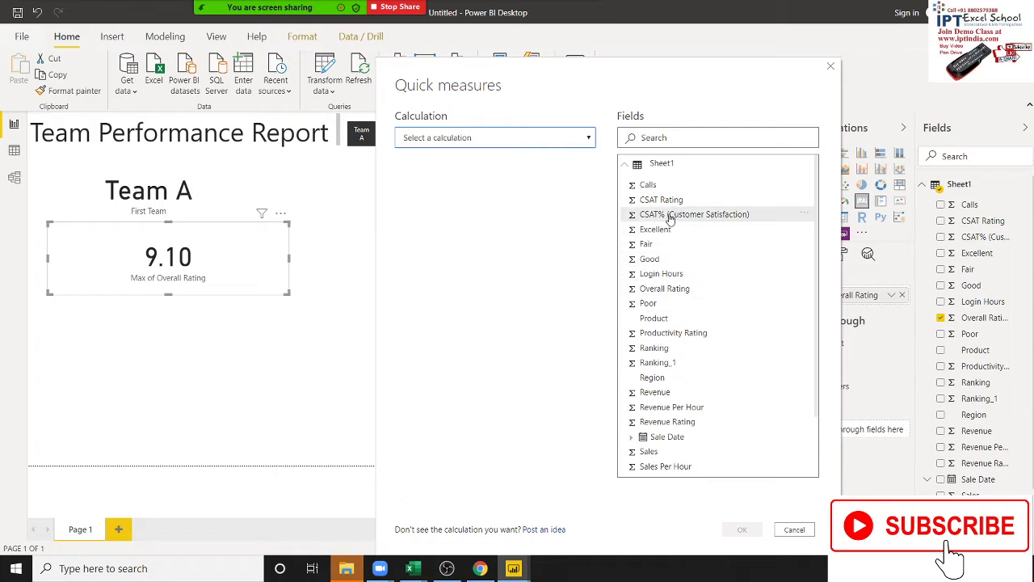
key(Escape)
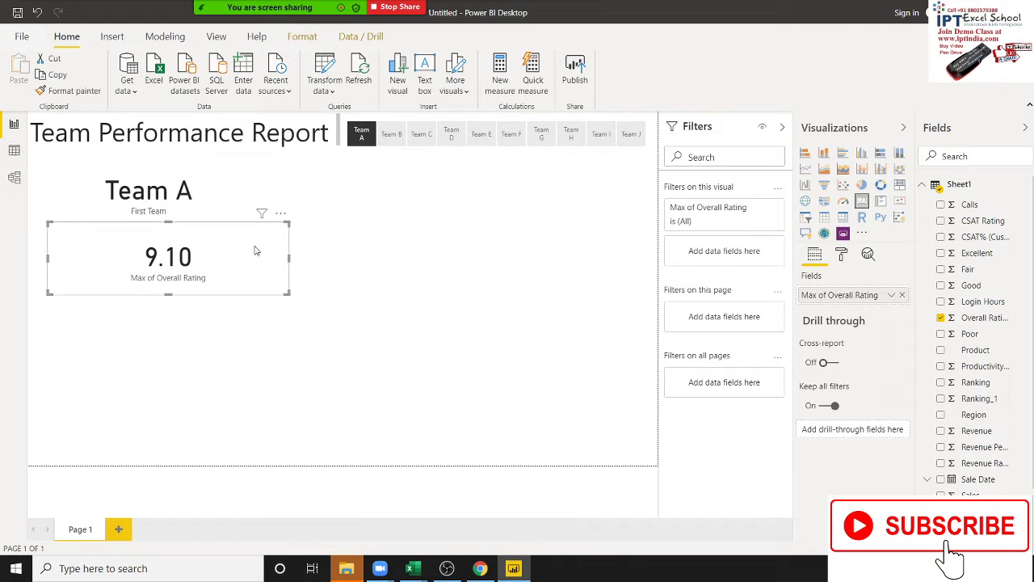
Delete the 9.10 Max of Overall Rating card, view the Sheet1 data, and switch to Excel.
key(Delete)
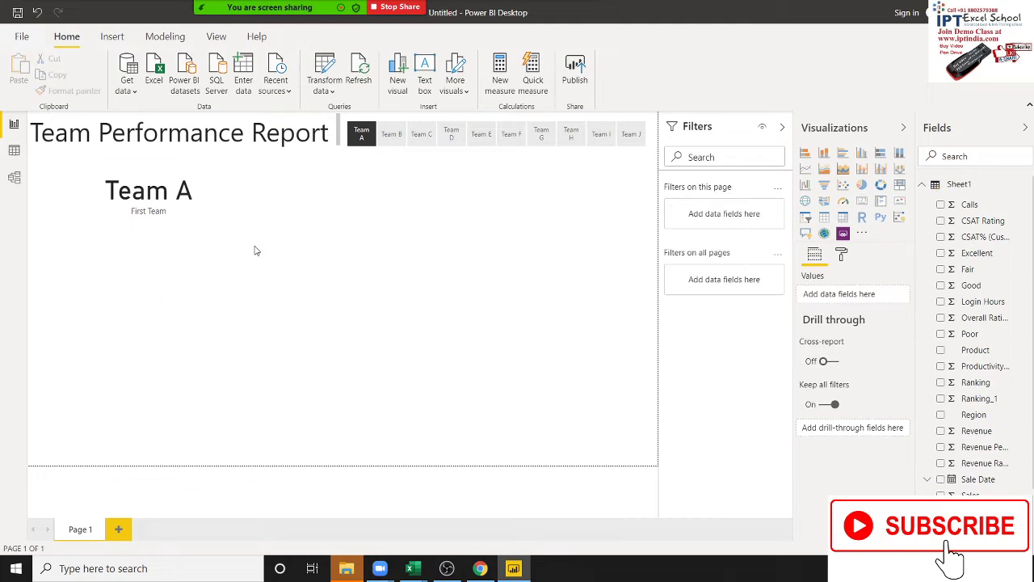
click(15, 152)
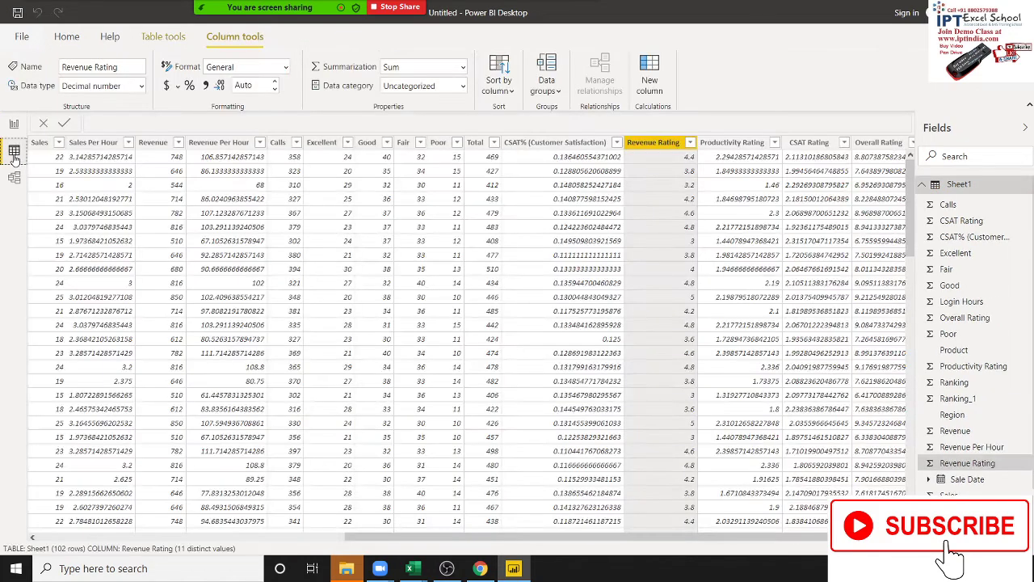
click(656, 216)
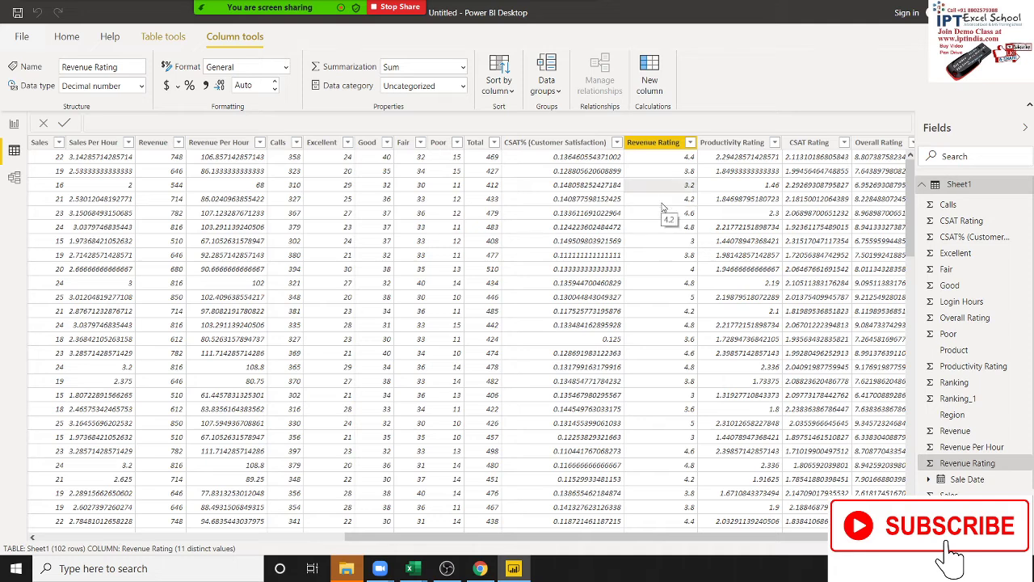
key(alt+Tab)
Open the Team sheet and select the team names in column B.
click(101, 535)
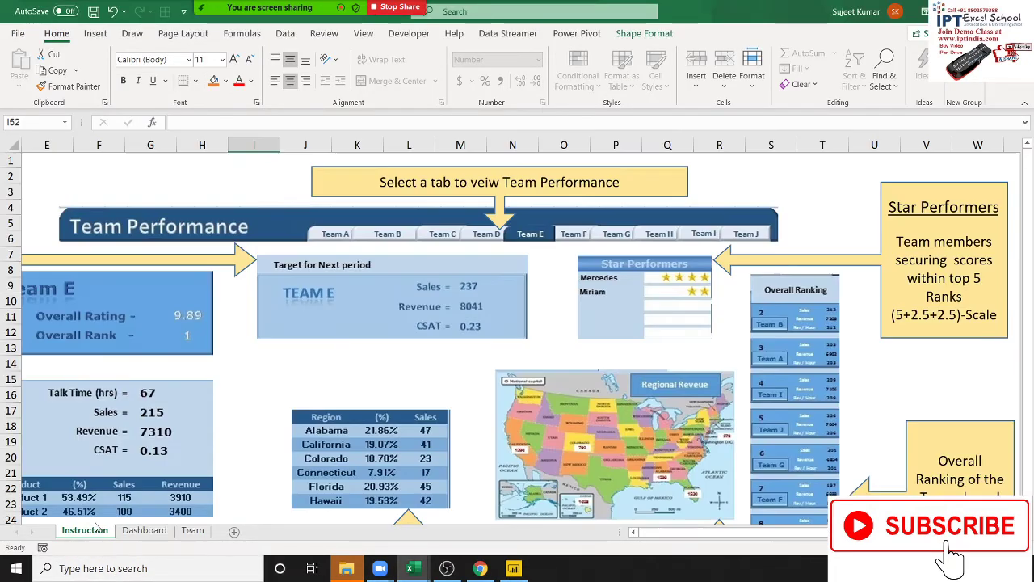
click(193, 531)
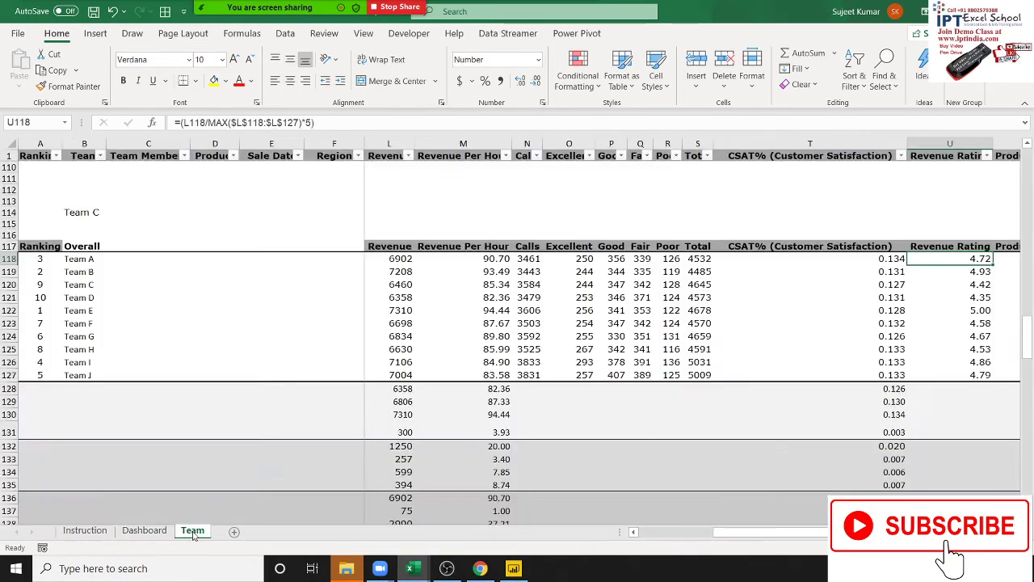
click(92, 283)
drag(89, 258, 89, 362)
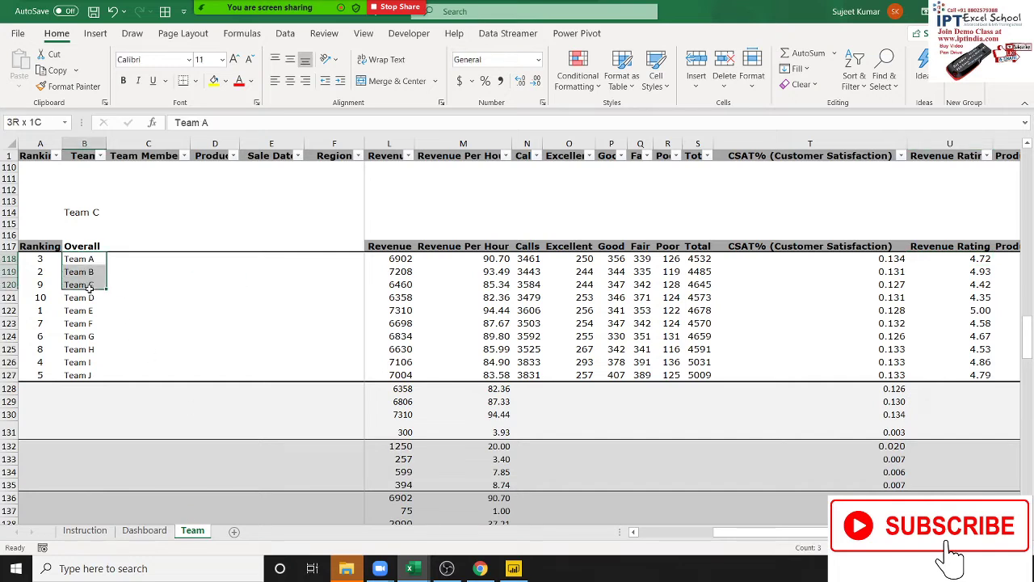
Inspect row 118's formulas, viewing the G118 Login Hours SUMIFS formula without changes.
click(500, 258)
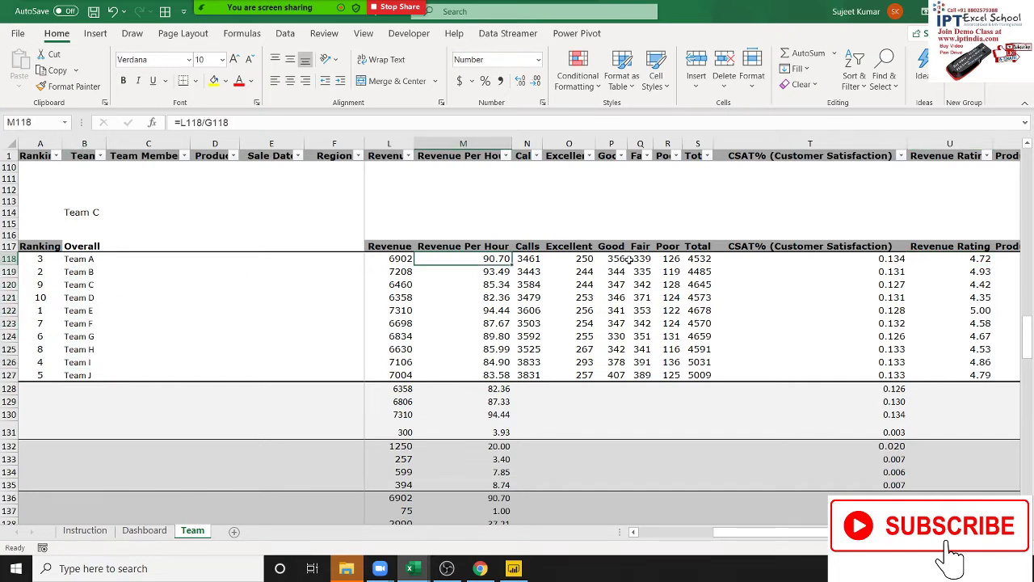
key(Left)
key(Left)
key(Left)
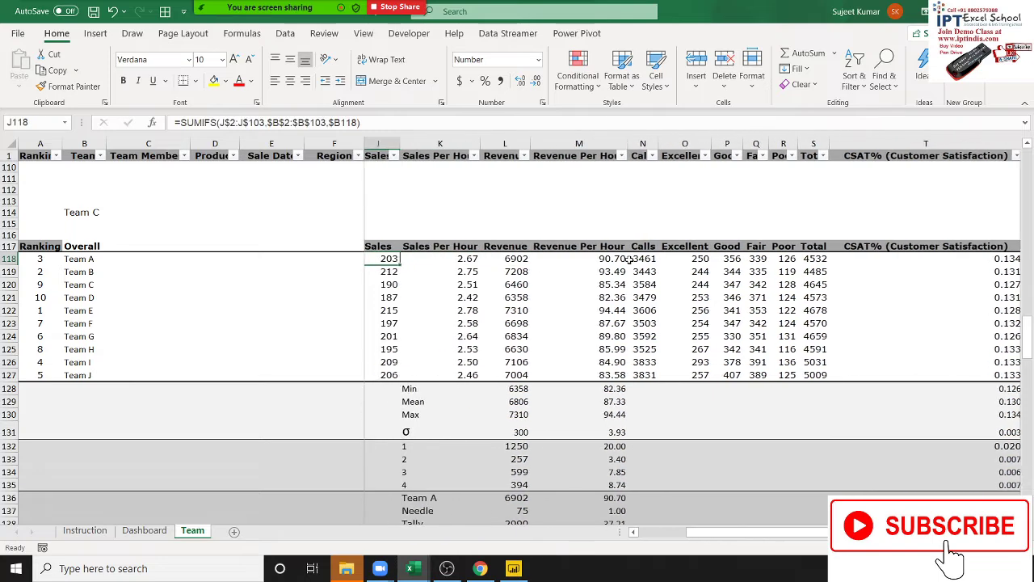
key(Left)
key(Left)
key(Left)
key(Left)
key(Left)
key(Left)
key(Left)
key(Right)
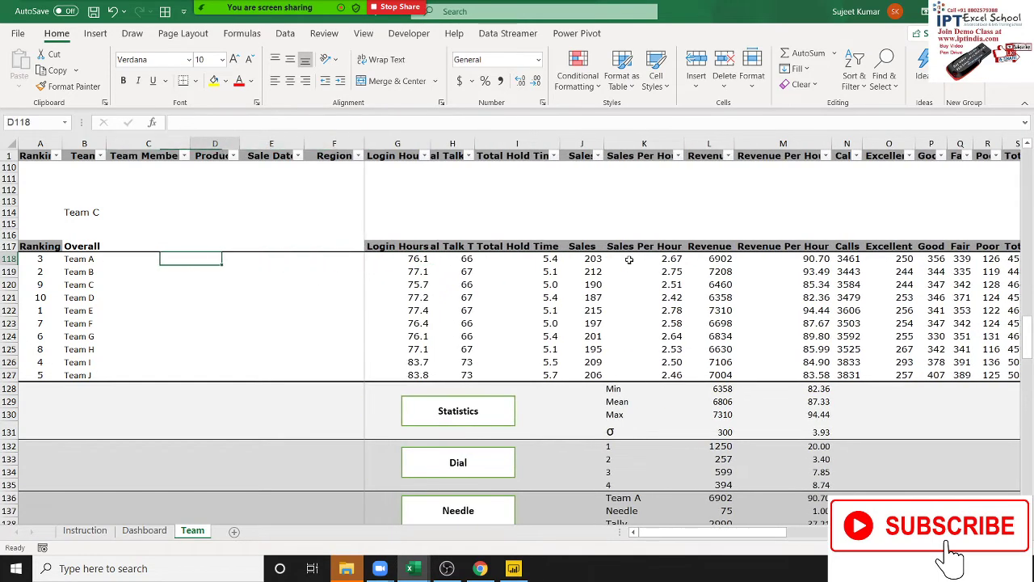
key(Right)
key(Right)
key(Right)
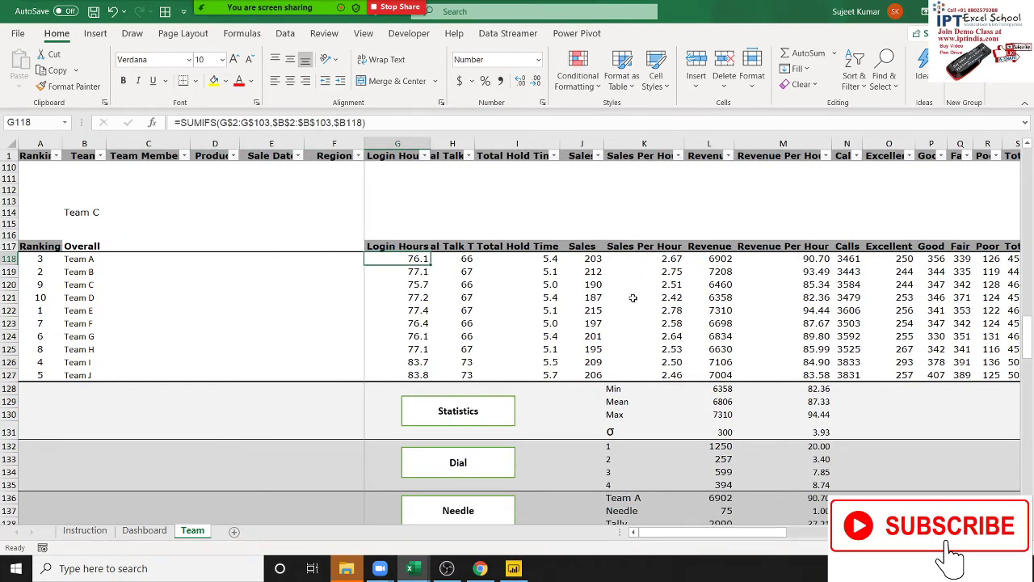
drag(418, 260, 426, 373)
click(420, 263)
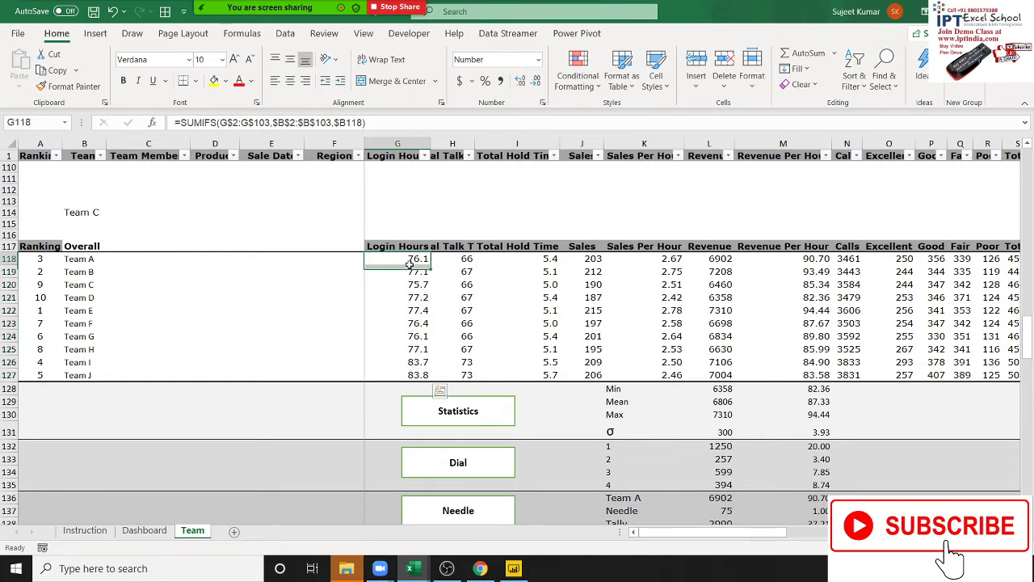
click(248, 122)
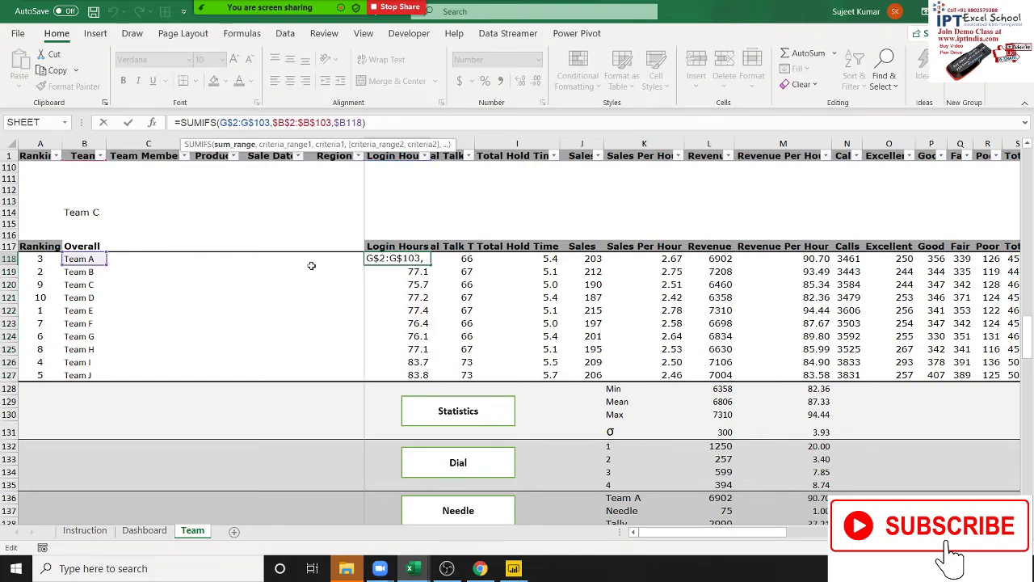
key(Escape)
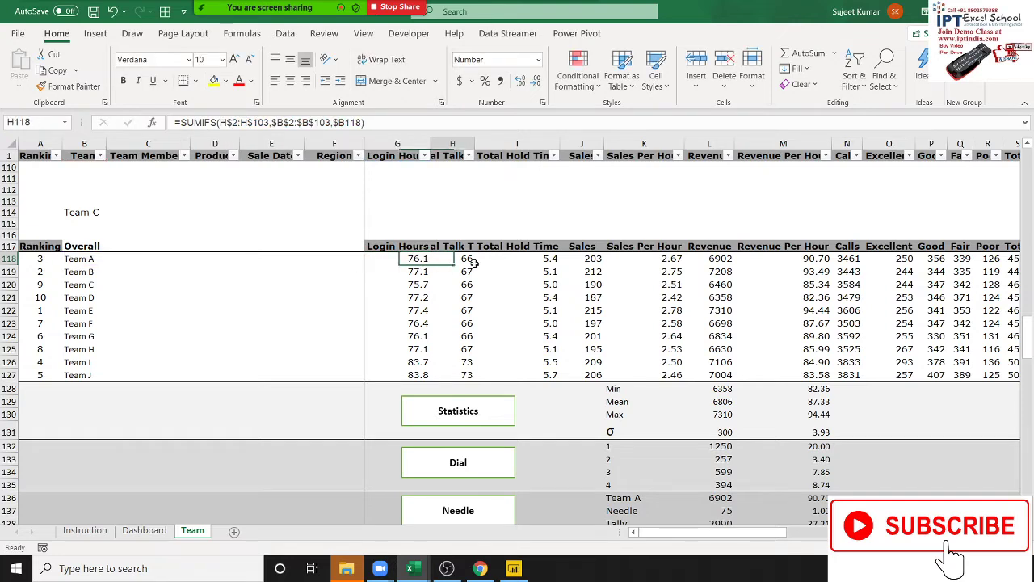
Check H118, I118 and M118, then confirm U118's Revenue Rating formula unchanged.
click(463, 260)
click(521, 260)
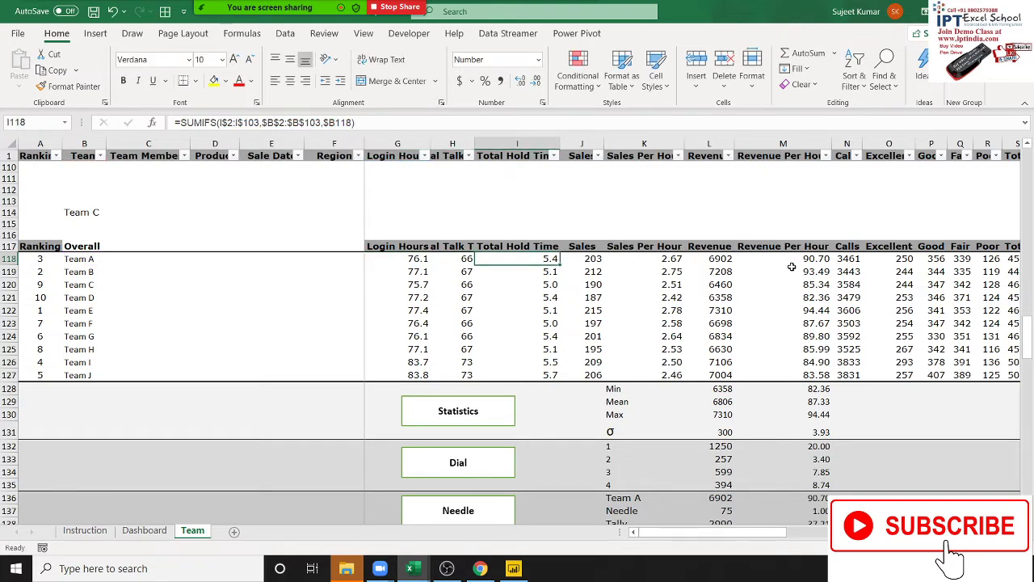
click(827, 260)
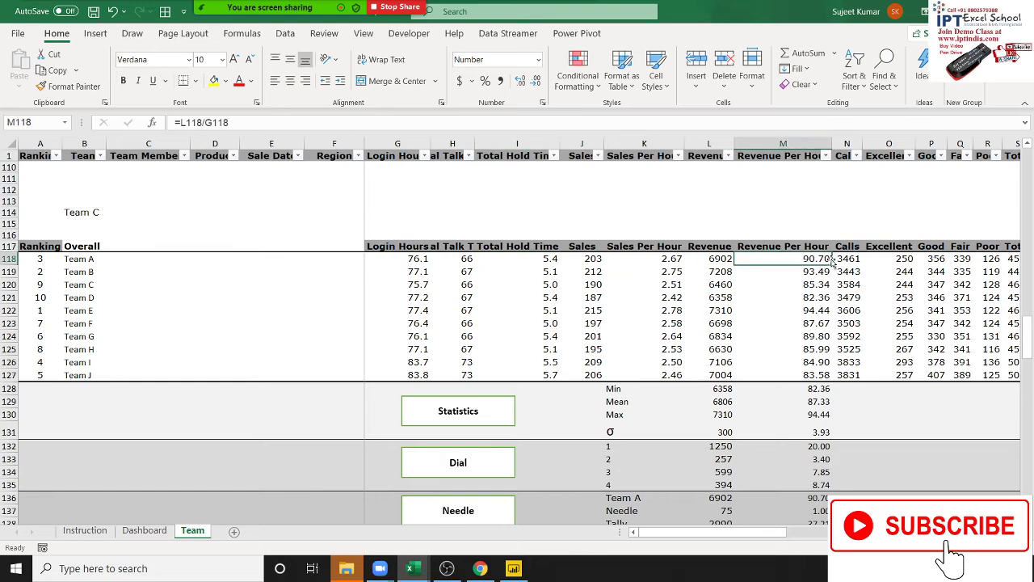
key(Right)
key(Right)
key(Right)
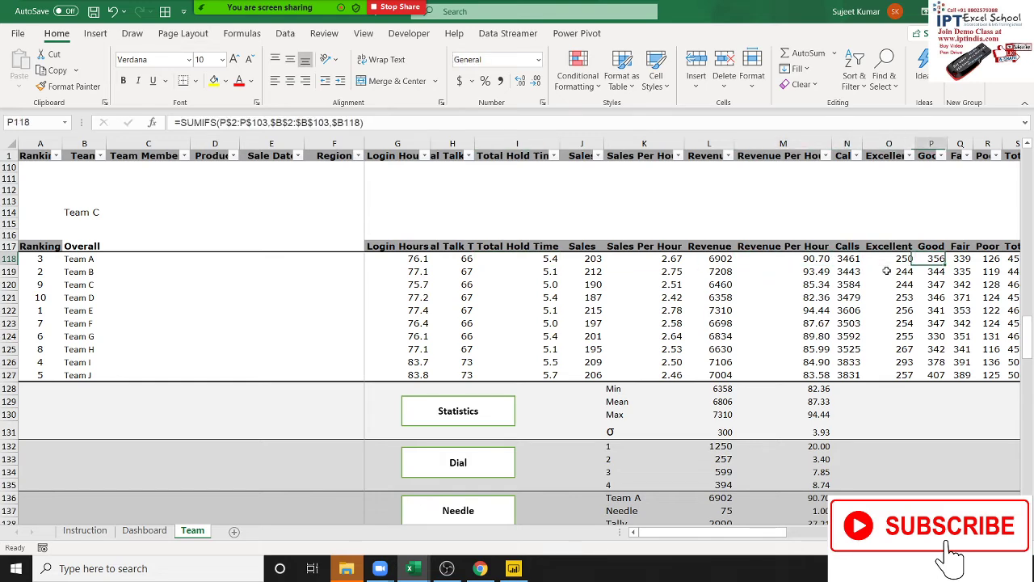
key(Right)
key(Right)
key(Right)
key(Right)
key(Right)
key(Right)
key(Right)
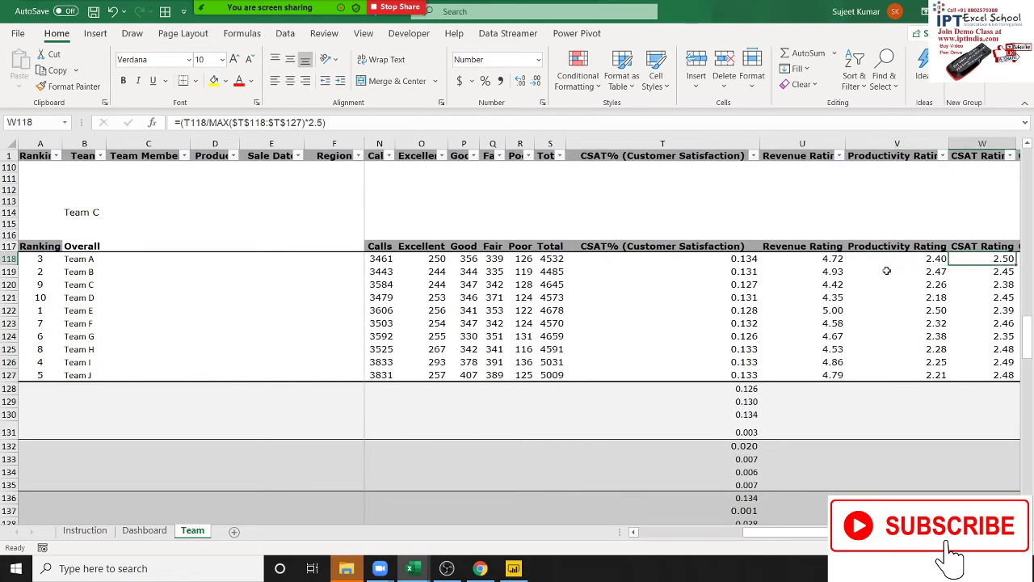
key(Left)
key(Left)
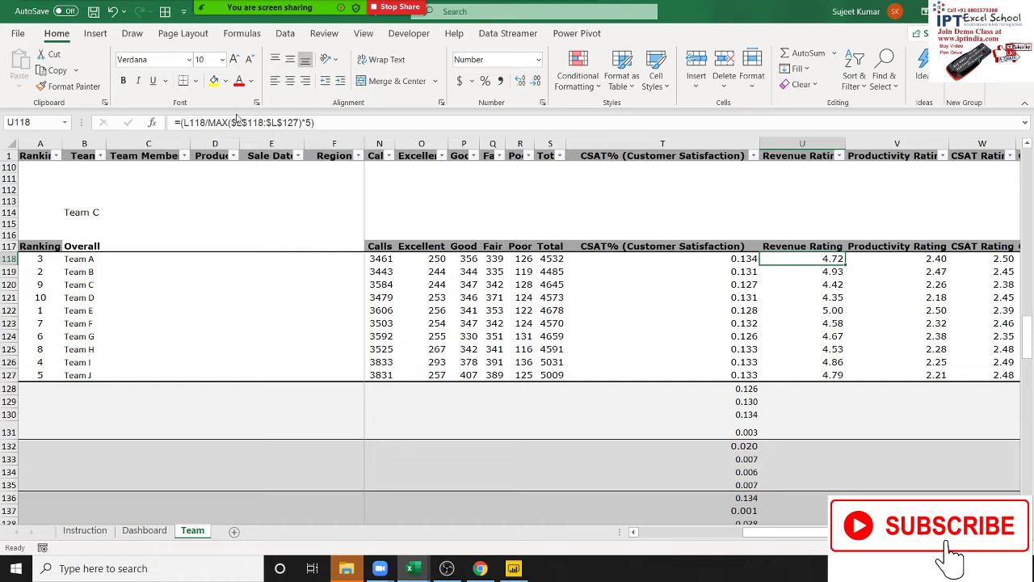
click(235, 122)
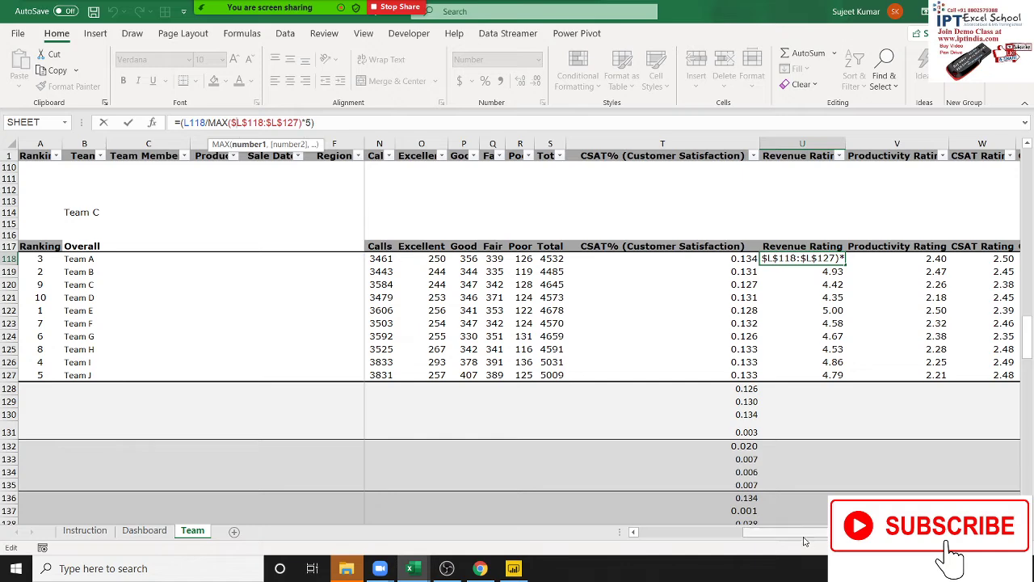
drag(810, 535, 740, 538)
scroll(740, 538, right, 1)
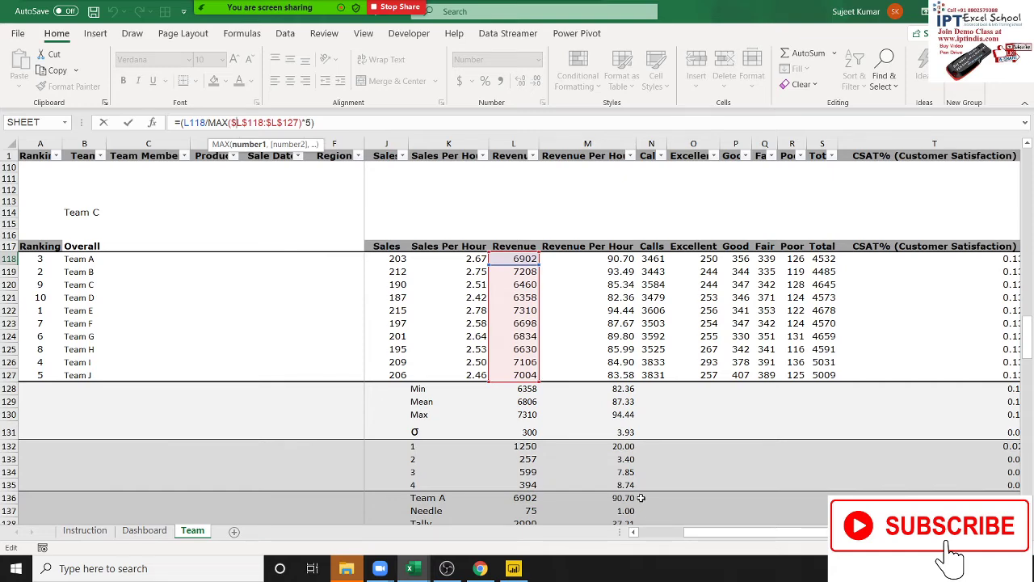
key(ctrl+Return)
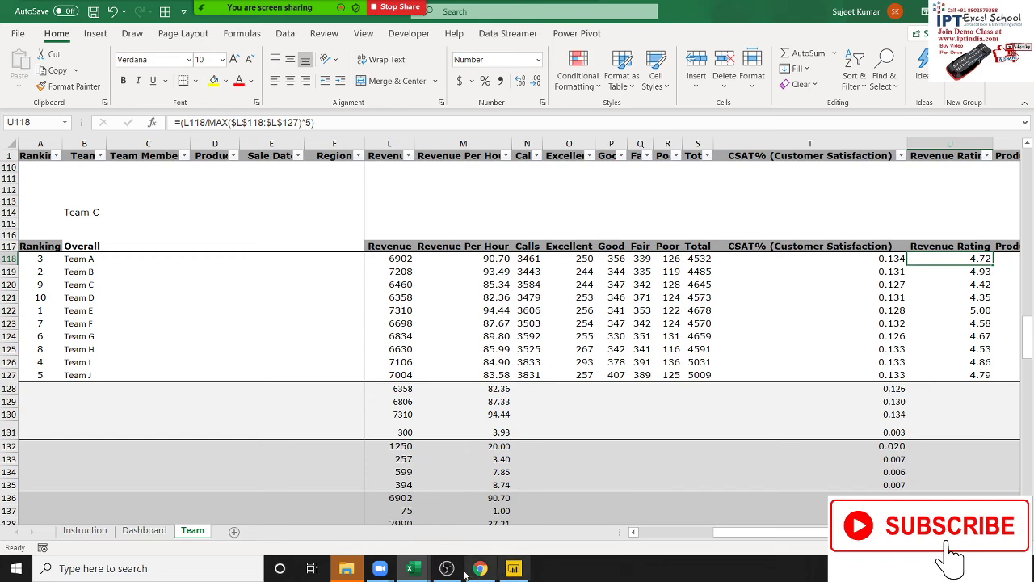
Return to Power BI and create a new calculated table from Table tools.
click(513, 570)
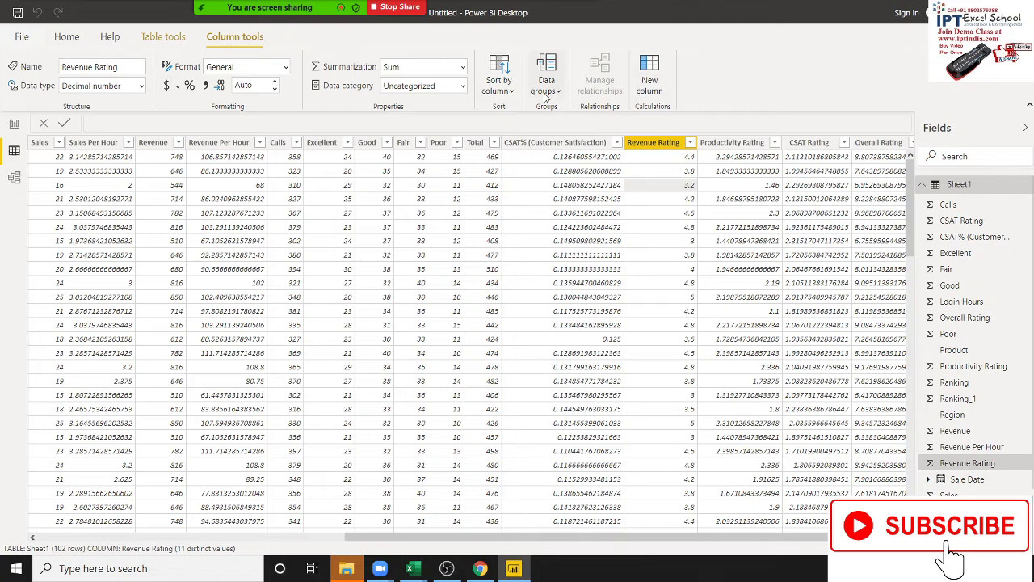
click(163, 36)
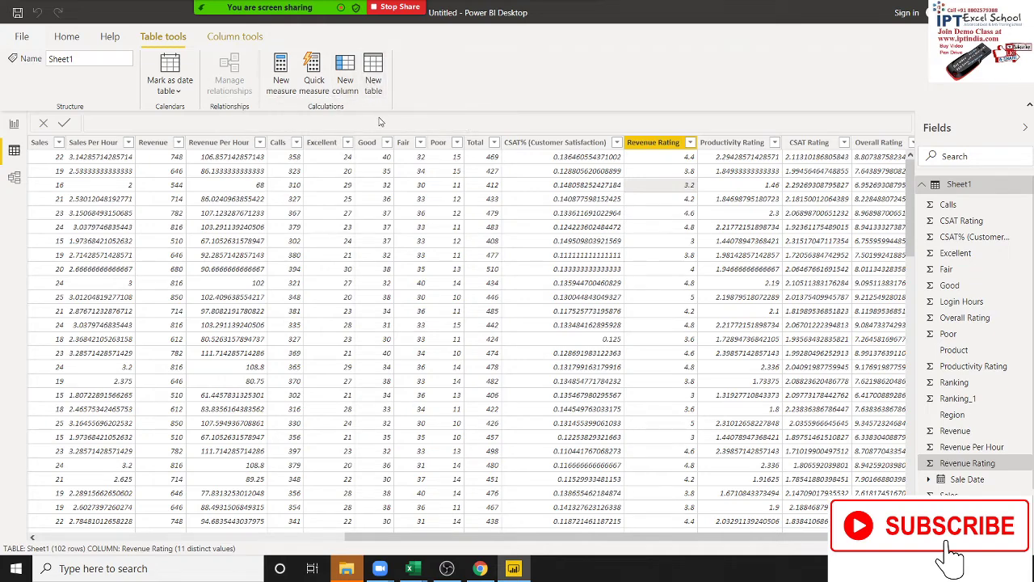
click(220, 143)
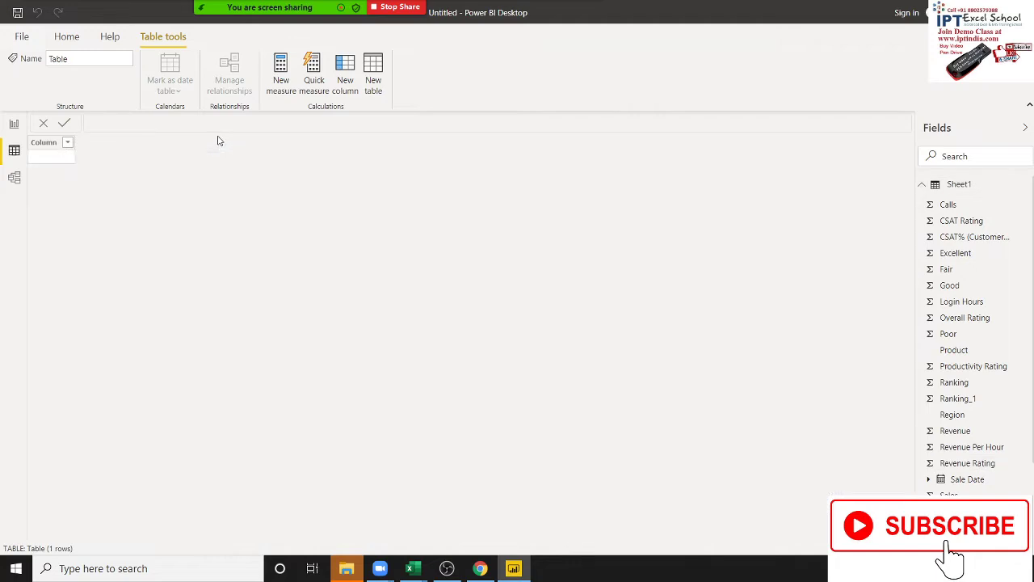
Define the table as TEAMD = ALL(Sheet1[Team]).
double_click(113, 122)
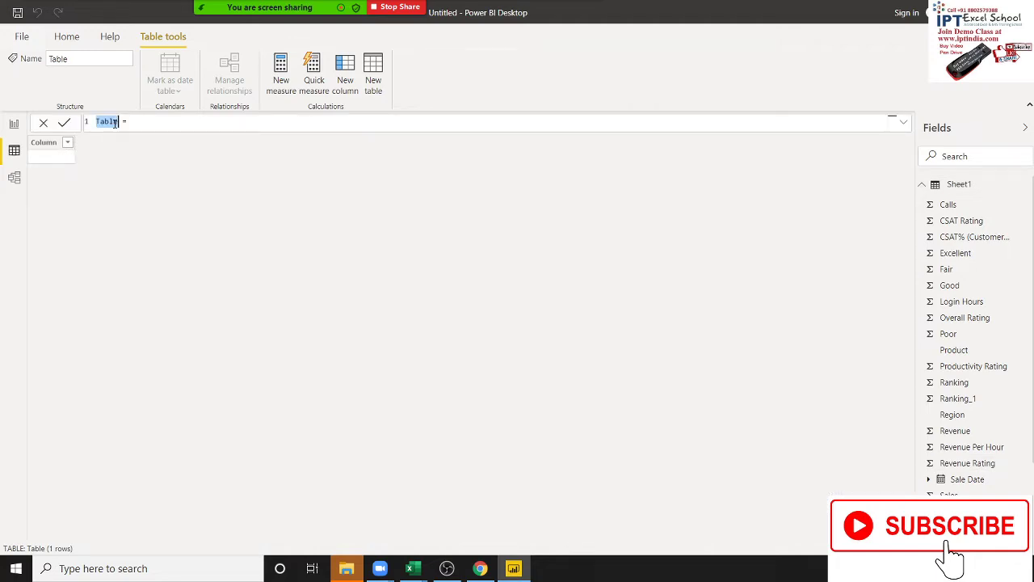
text(T)
text(EAM)
text(D = N)
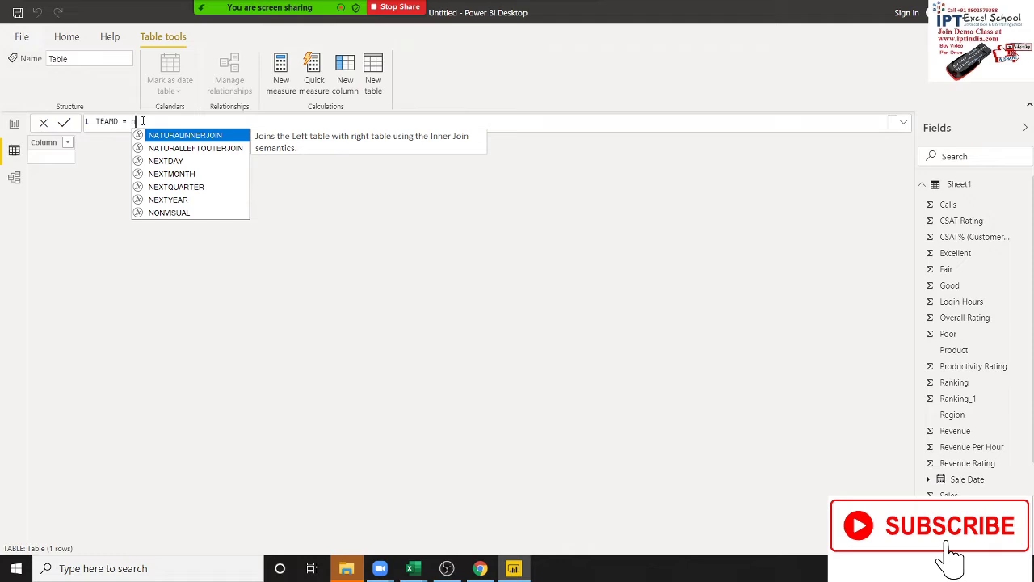
key(BackSpace)
text(all)
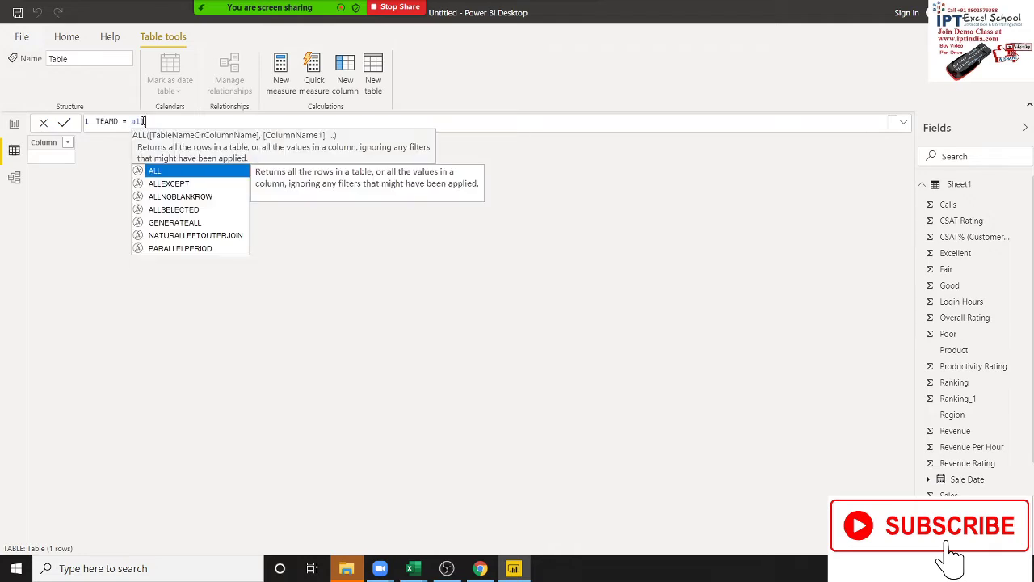
text(()
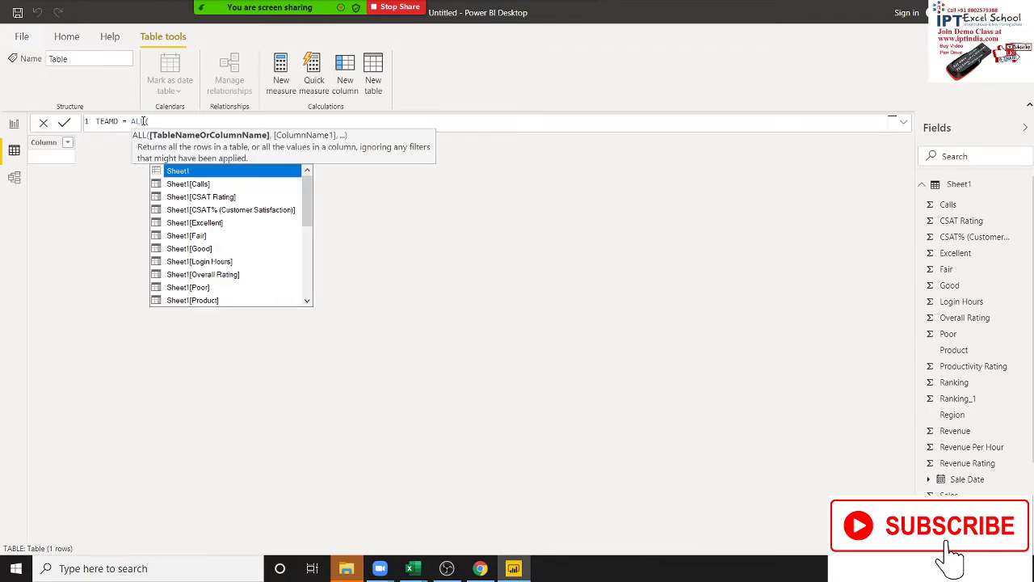
key(Down)
key(Down)
key(Down)
key(Down)
key(Down)
key(Down)
key(Down)
key(Down)
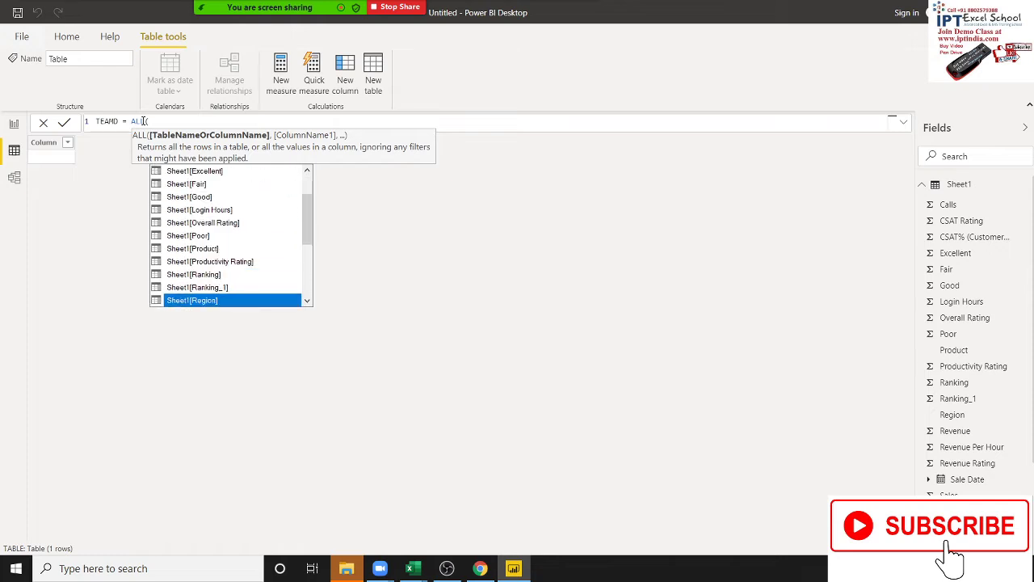
key(Down)
key(Down)
key(Down)
key(Down)
key(Down)
key(Down)
key(Down)
key(Down)
key(Down)
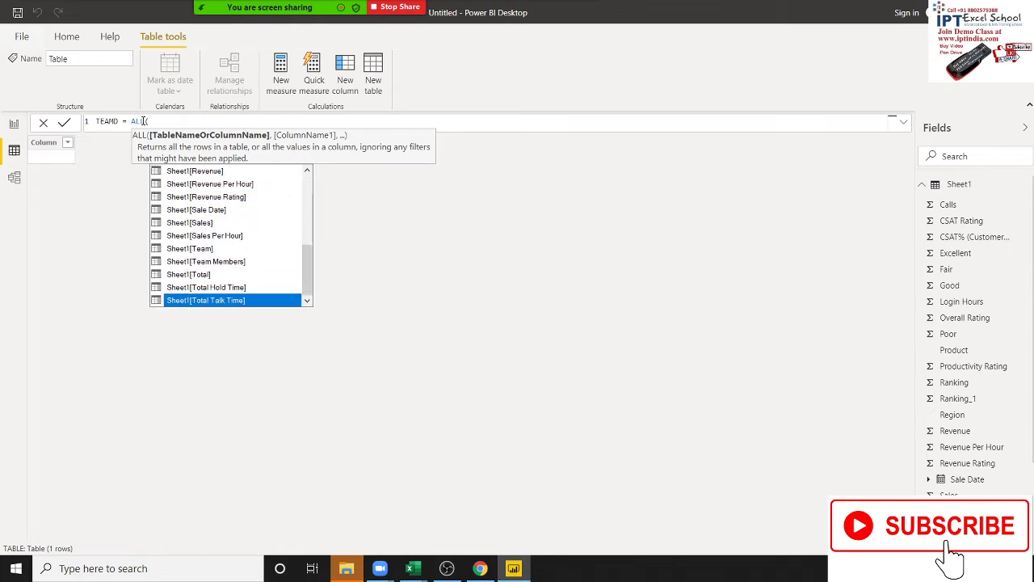
key(Up)
key(Up)
key(Up)
key(Up)
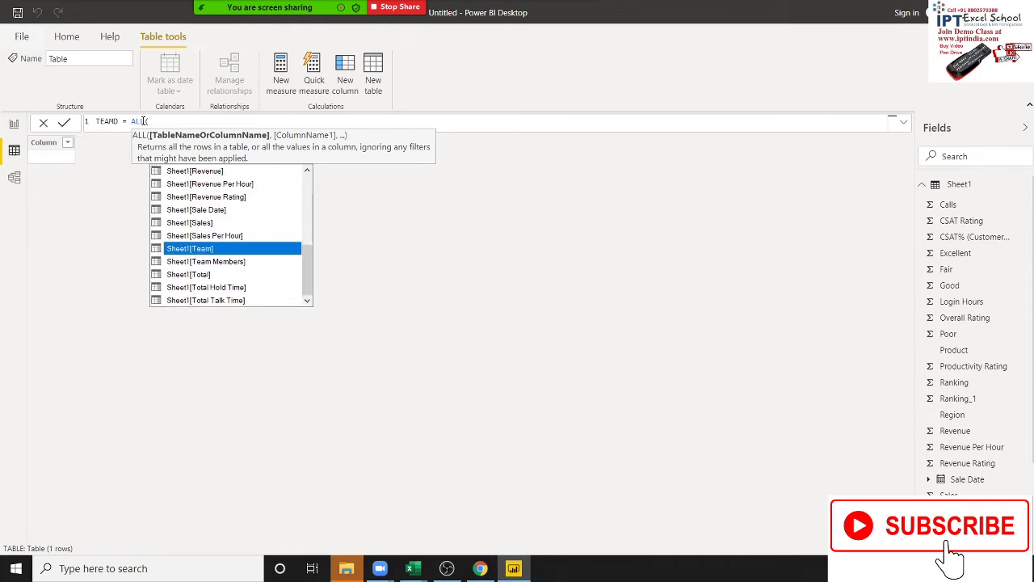
key(Tab)
text())
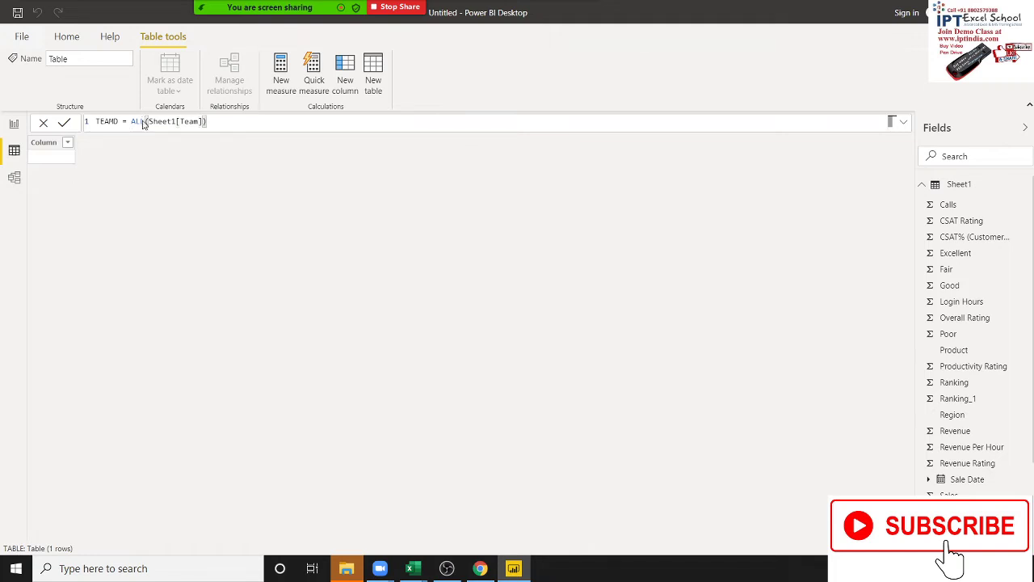
key(Return)
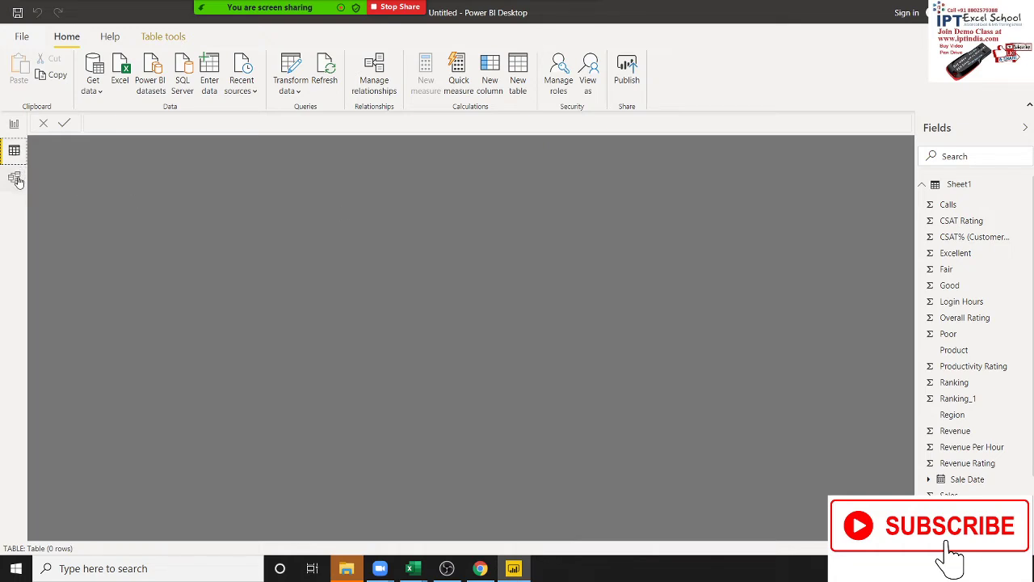
Check the new TEAMD table and its fields in the Fields pane.
scroll(1001, 356, down, 2)
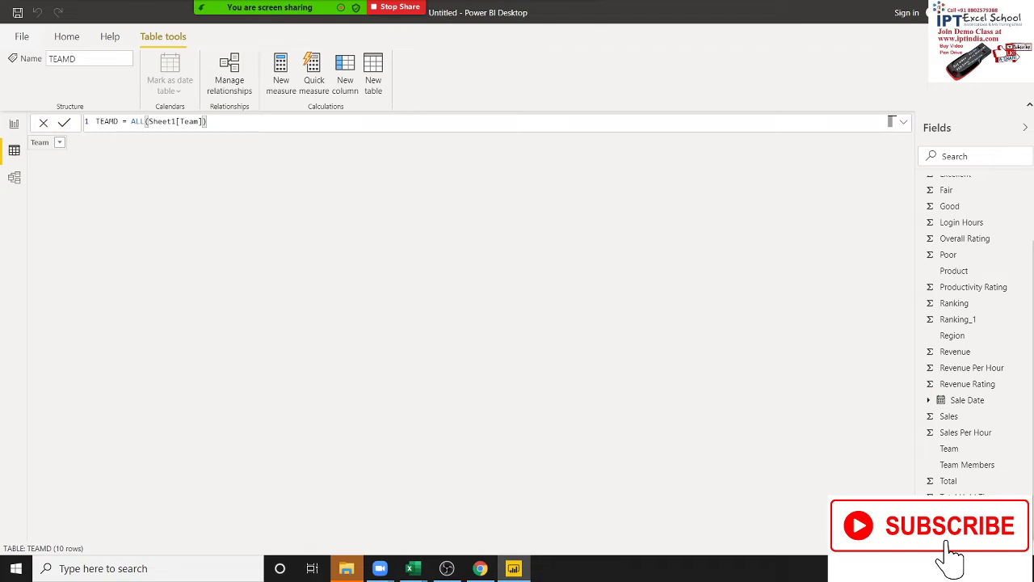
scroll(924, 187, up, 2)
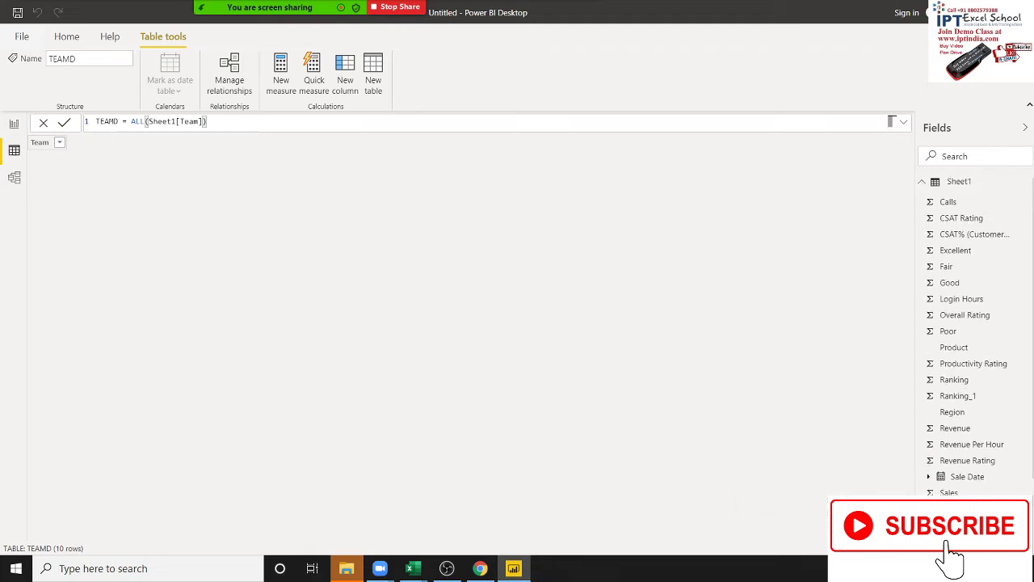
scroll(924, 187, down, 2)
scroll(924, 187, up, 2)
click(924, 187)
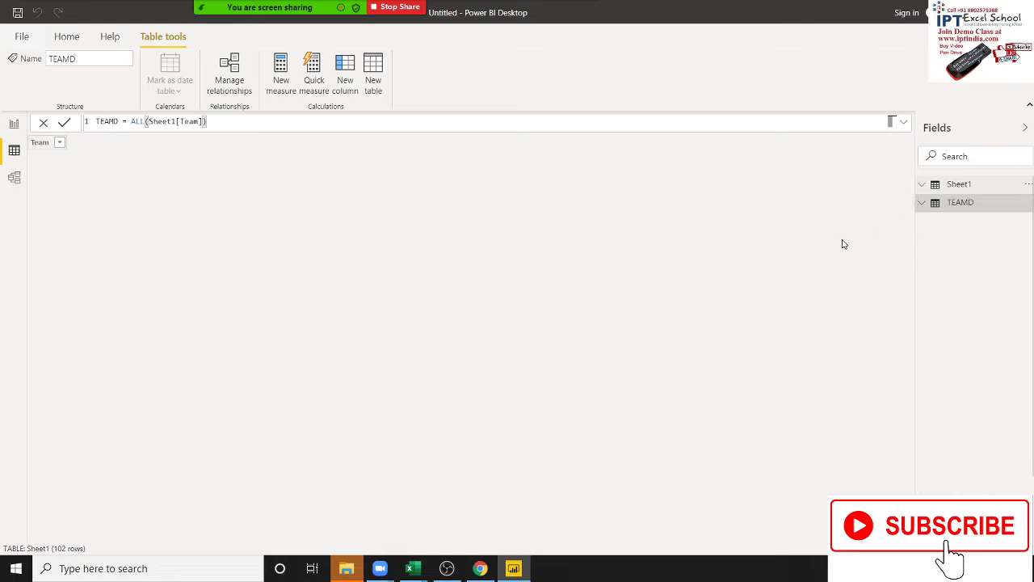
click(939, 206)
click(941, 204)
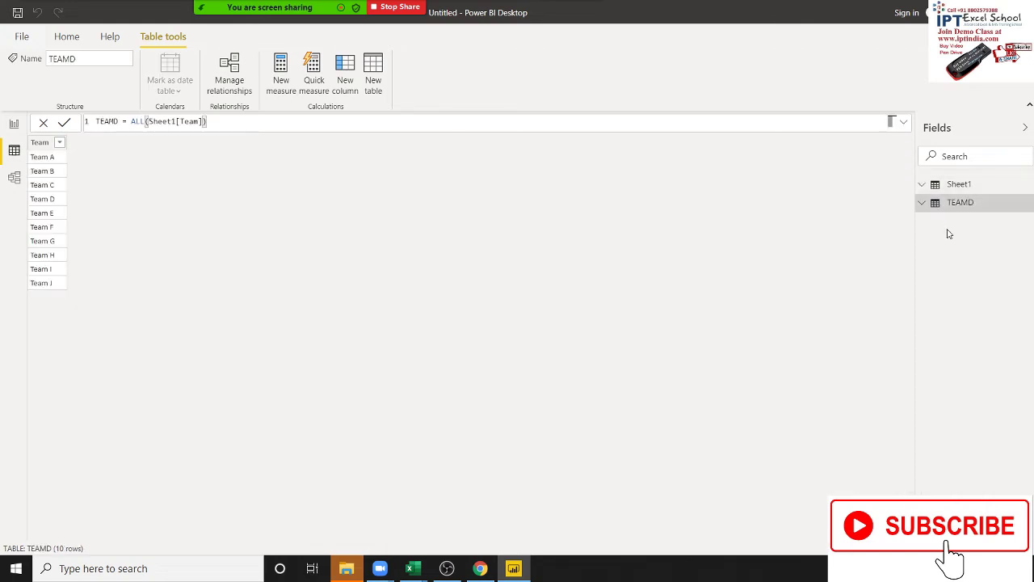
Add a new TEAMD column starting Rev = CALCULATE(, replacing the mistaken SUMX.
click(55, 158)
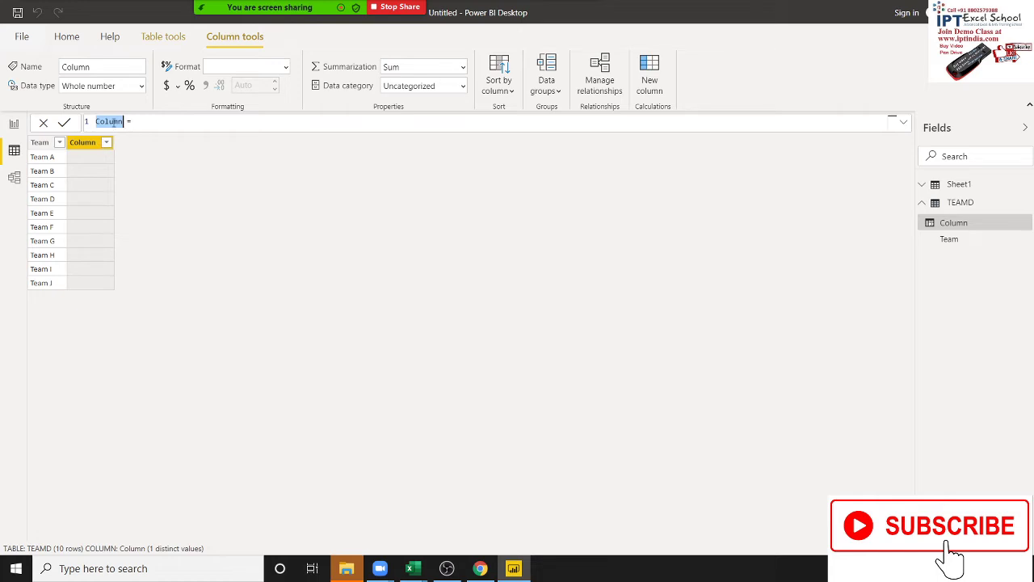
text(Rev = )
text(sum)
key(Down)
key(Down)
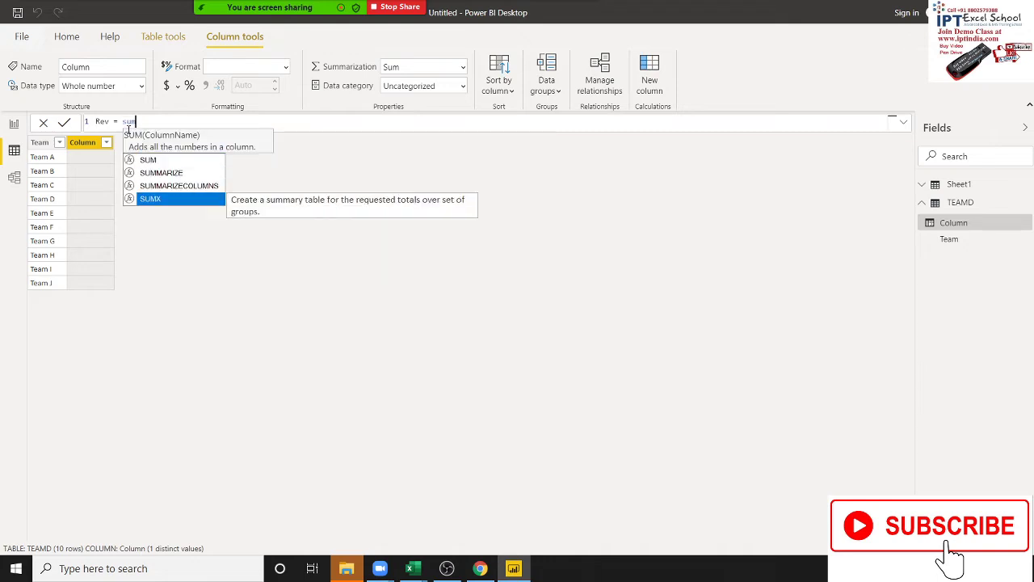
key(Down)
key(Tab)
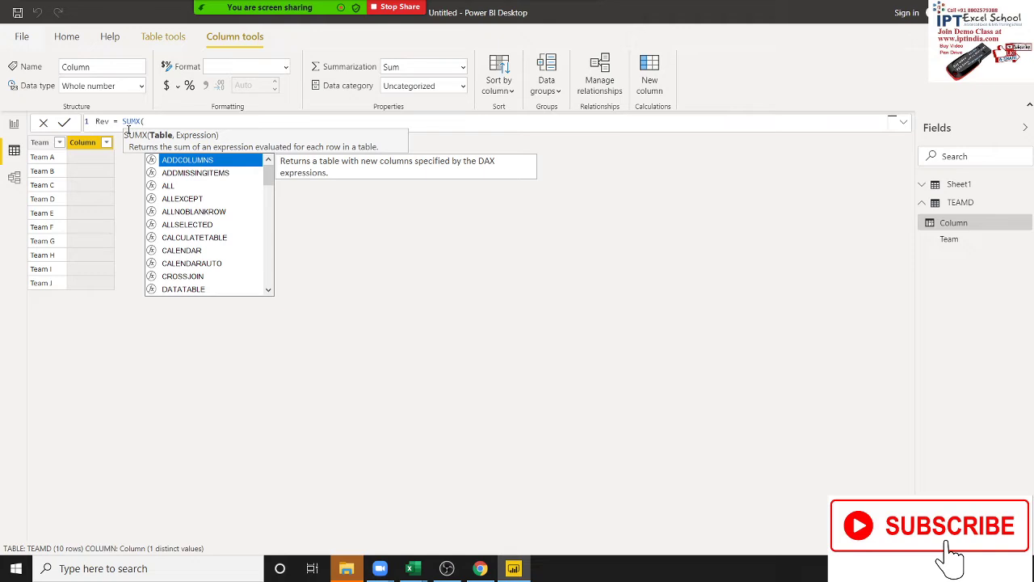
key(BackSpace)
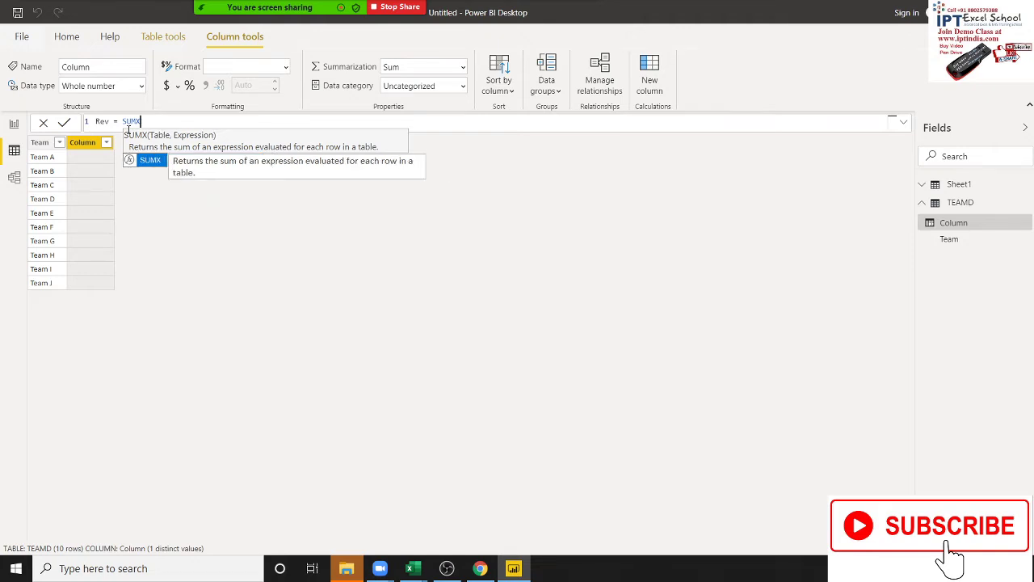
key(BackSpace)
key(BackSpace)
key(BackSpace)
key(BackSpace)
text(ca)
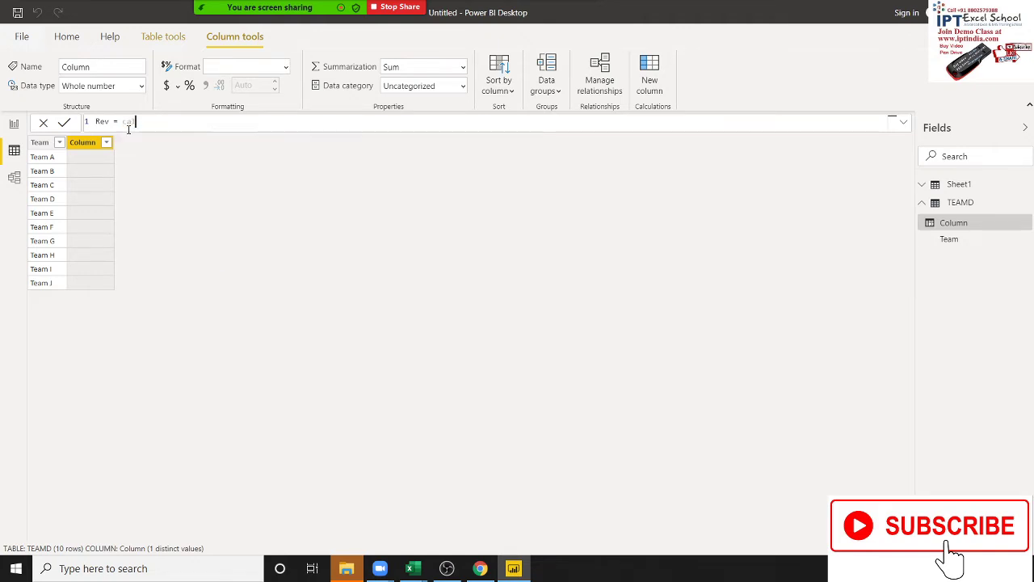
text(l)
key(Tab)
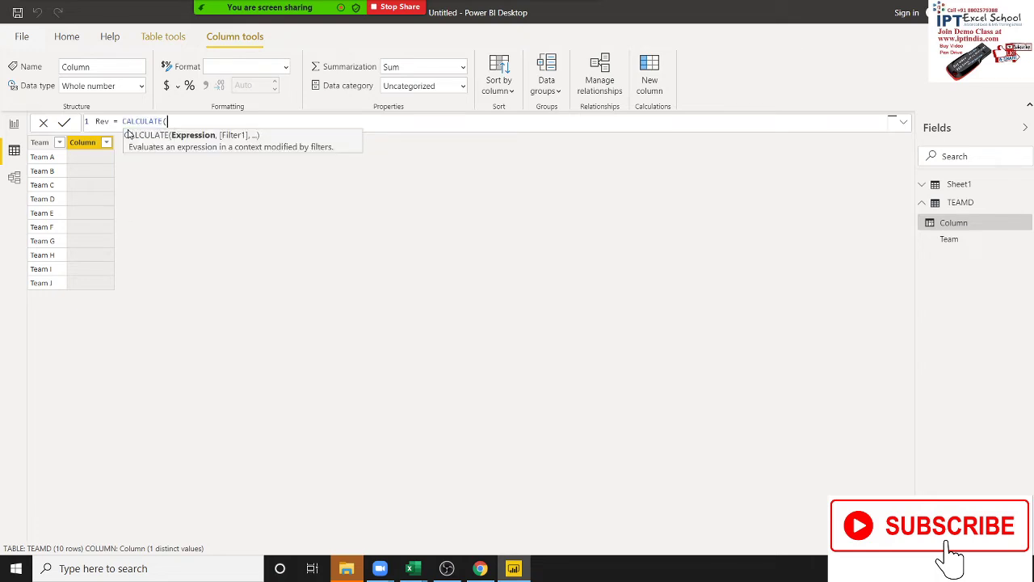
Add SUM(Sheet1[Revenue]) as the CALCULATE expression.
text(sum)
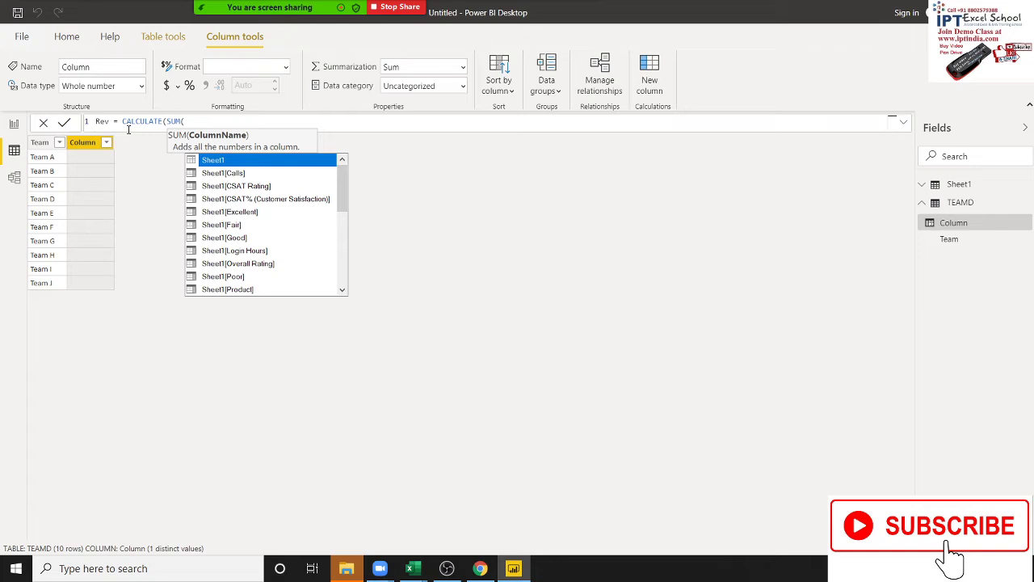
key(Down)
key(Down)
key(Down)
key(Down)
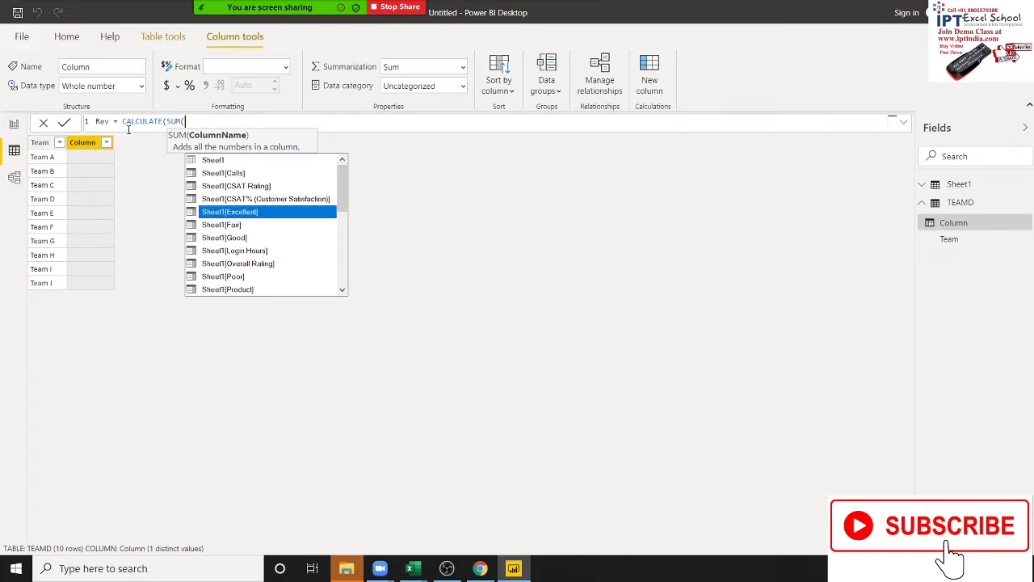
key(Down)
key(Down)
key(Down)
key(Down)
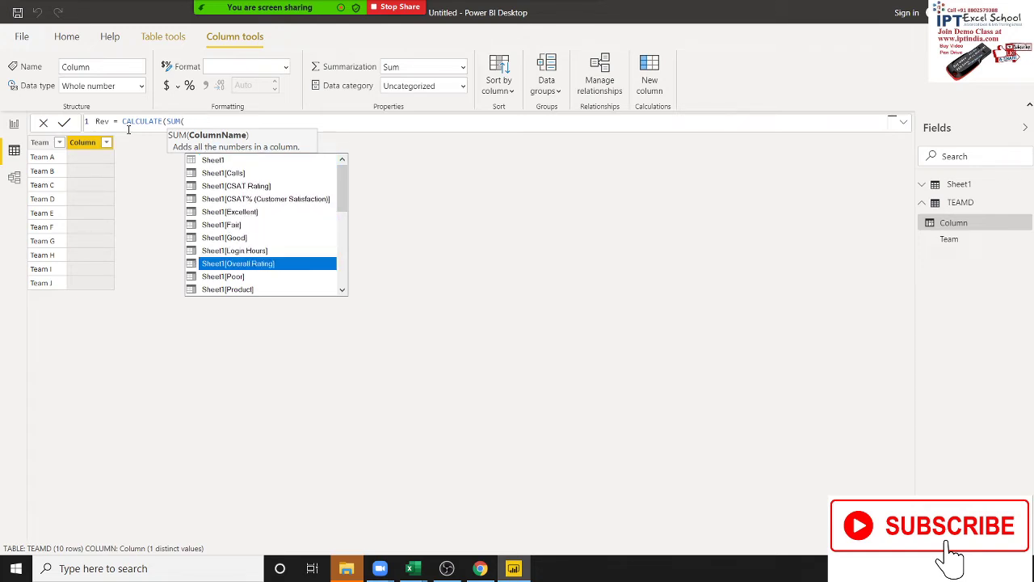
key(Down)
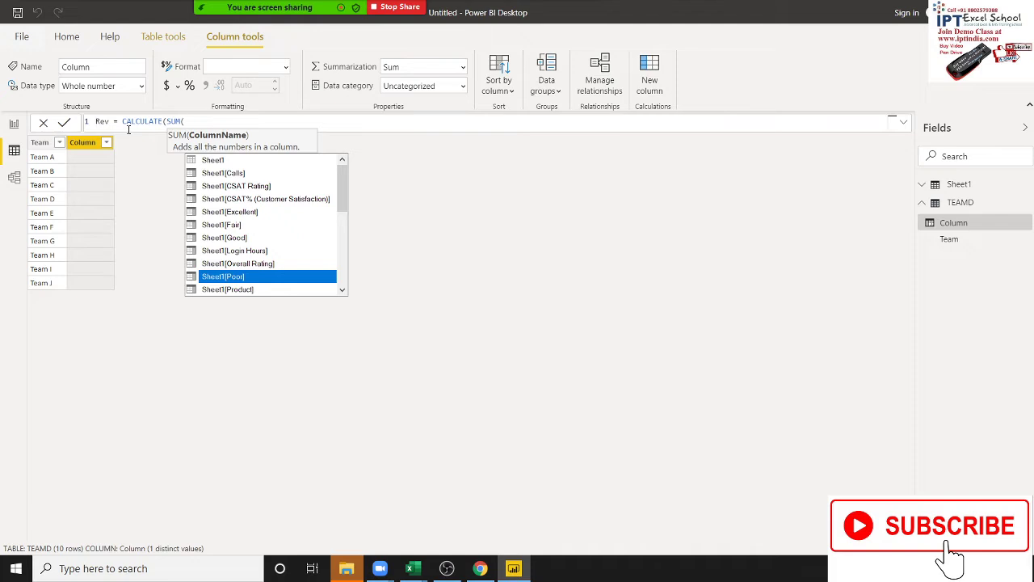
key(Down)
key(Down)
key(Down)
key(Down)
key(Down)
key(Down)
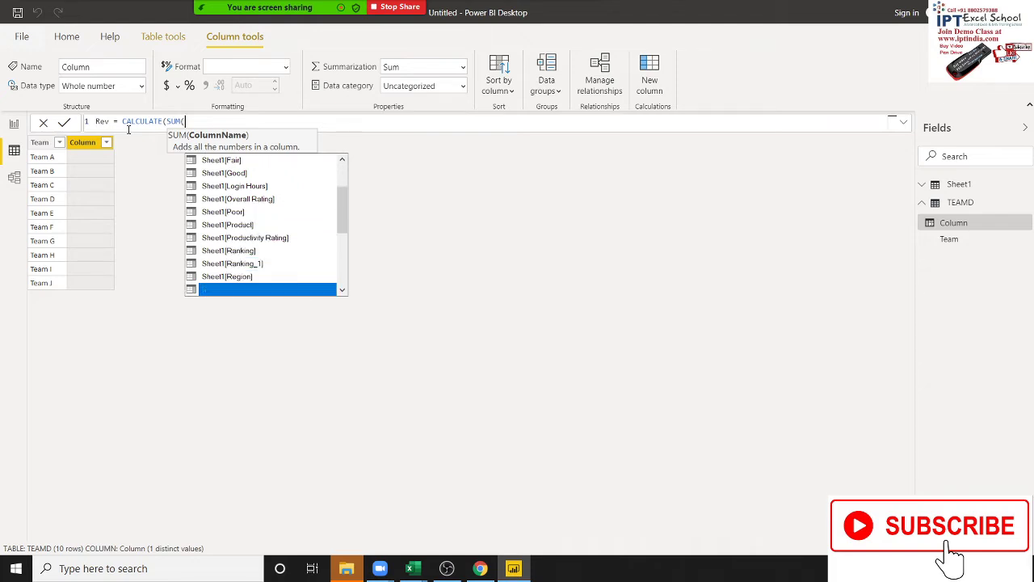
key(Down)
key(Down)
key(Up)
key(Up)
key(Tab)
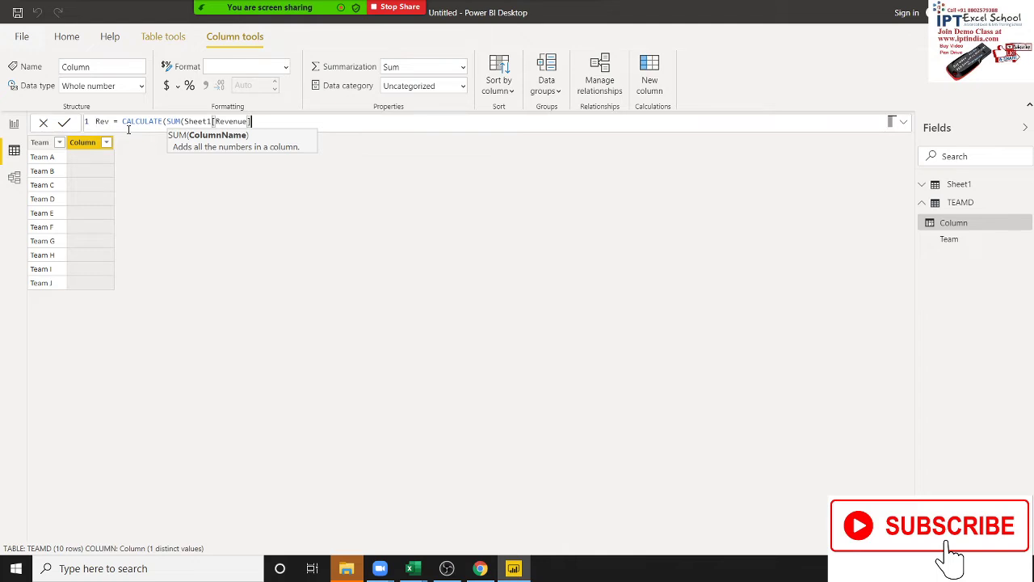
Add the filter Sheet1[Team]=TEAMD[Team] and commit the Rev formula.
text(,)
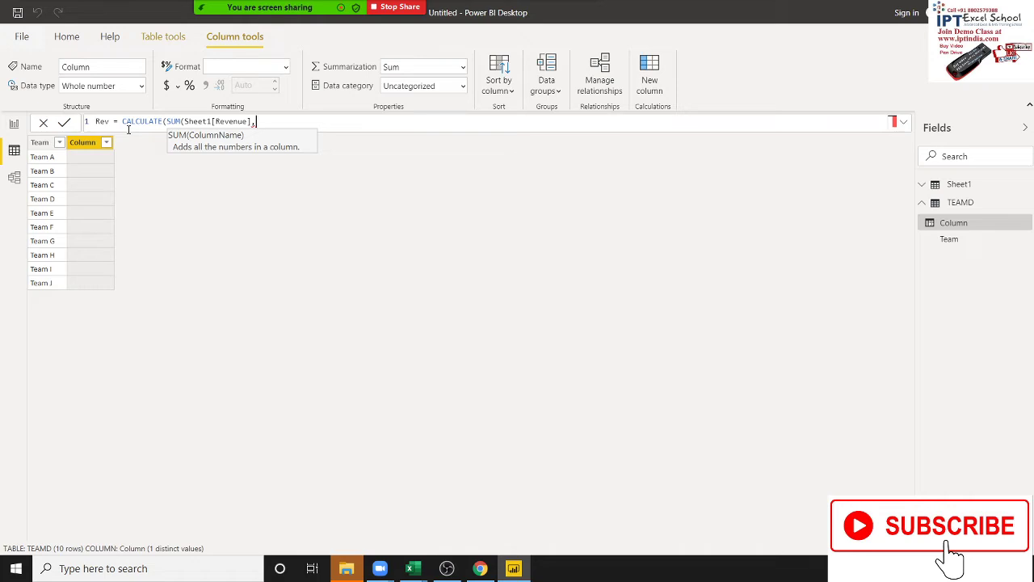
key(BackSpace)
text())
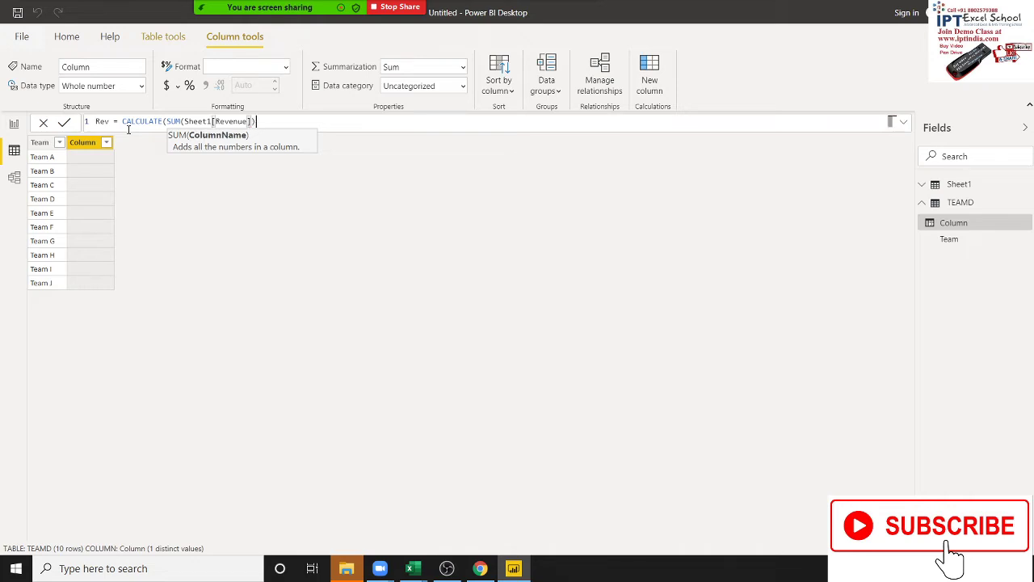
text(,)
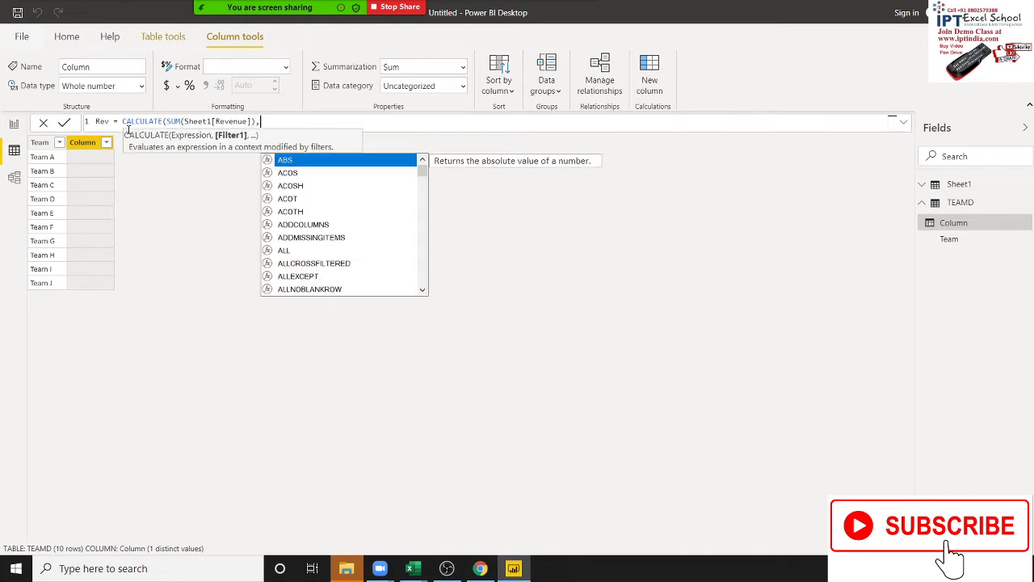
text(sh)
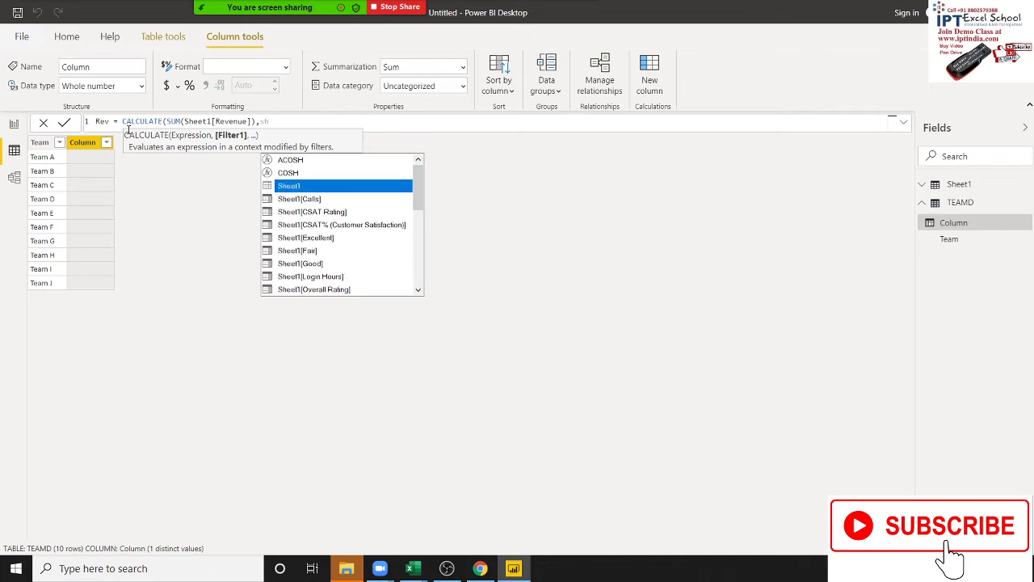
key(Down)
key(Down)
key(Down)
key(Down)
key(Down)
key(Down)
key(Down)
key(Down)
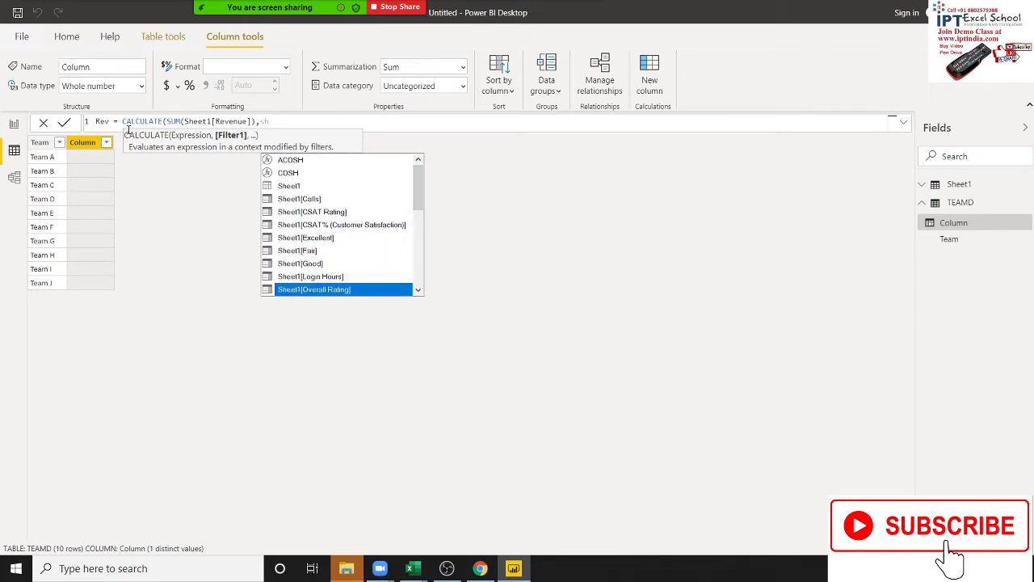
key(Down)
key(Down)
key(Down)
key(Down)
key(Down)
key(Down)
key(Down)
key(Down)
key(Down)
key(Down)
key(Down)
key(Down)
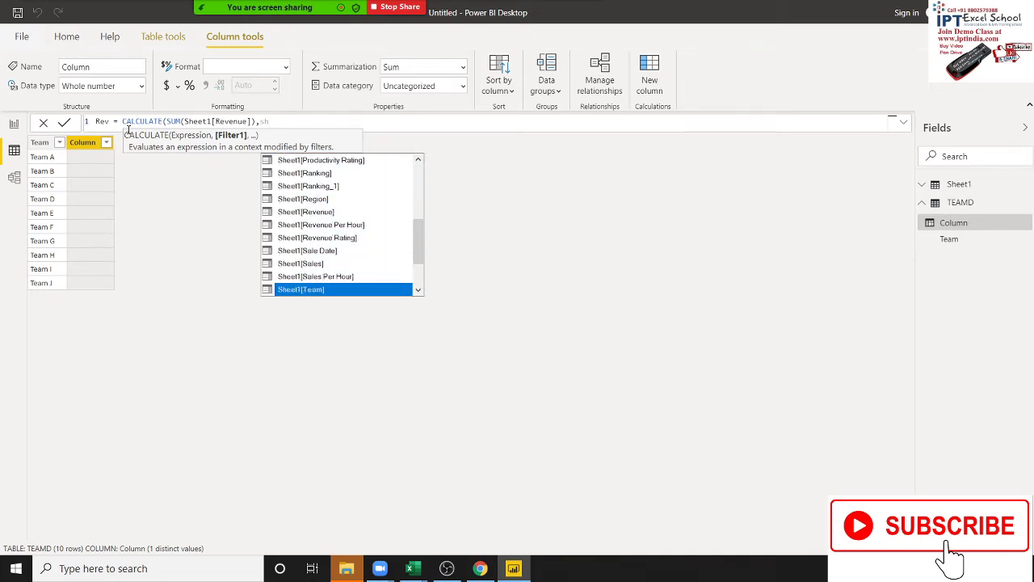
key(Down)
key(Down)
key(Up)
key(Up)
key(Tab)
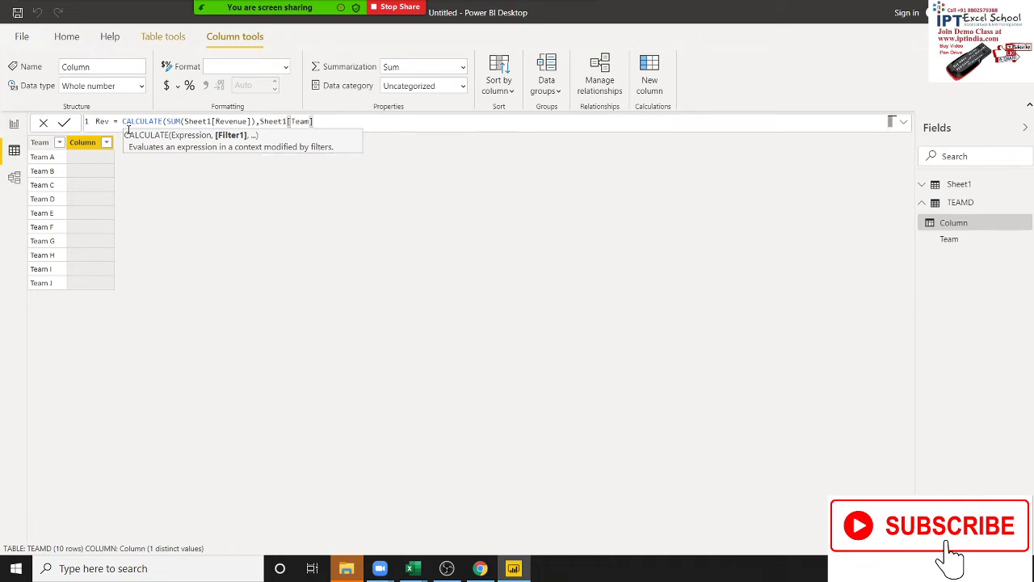
text(=)
text(te)
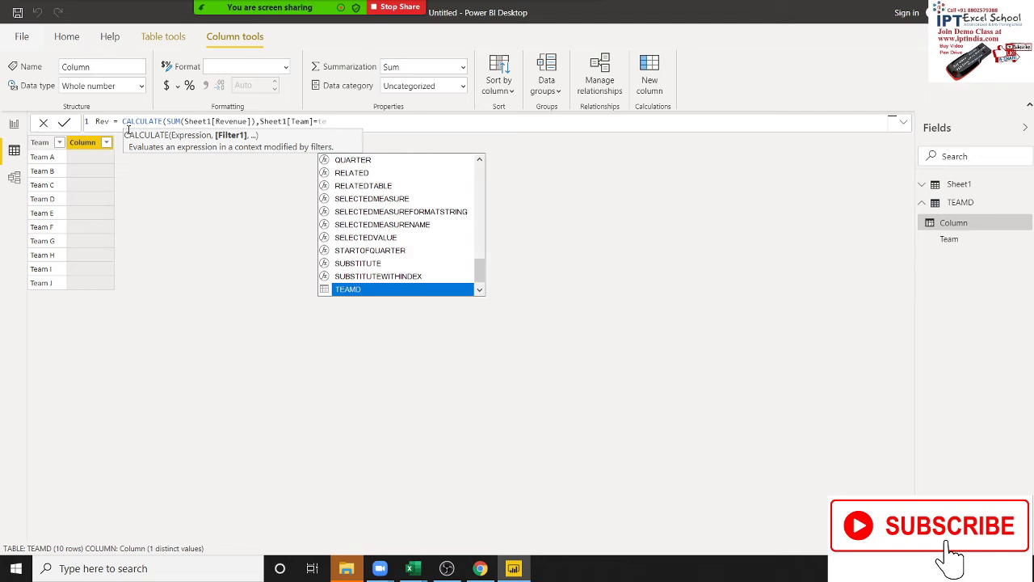
key(Tab)
key(Tab)
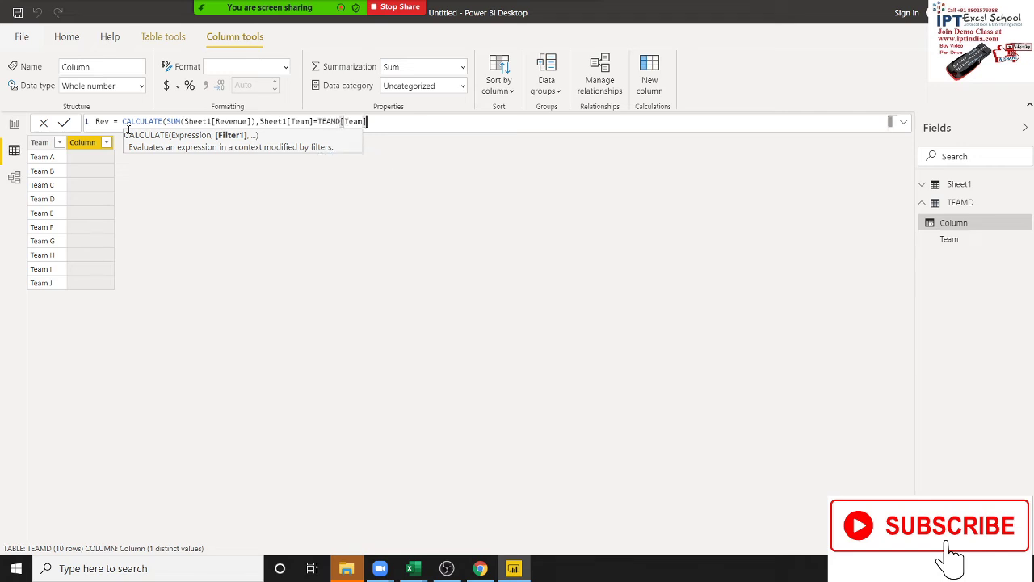
text())
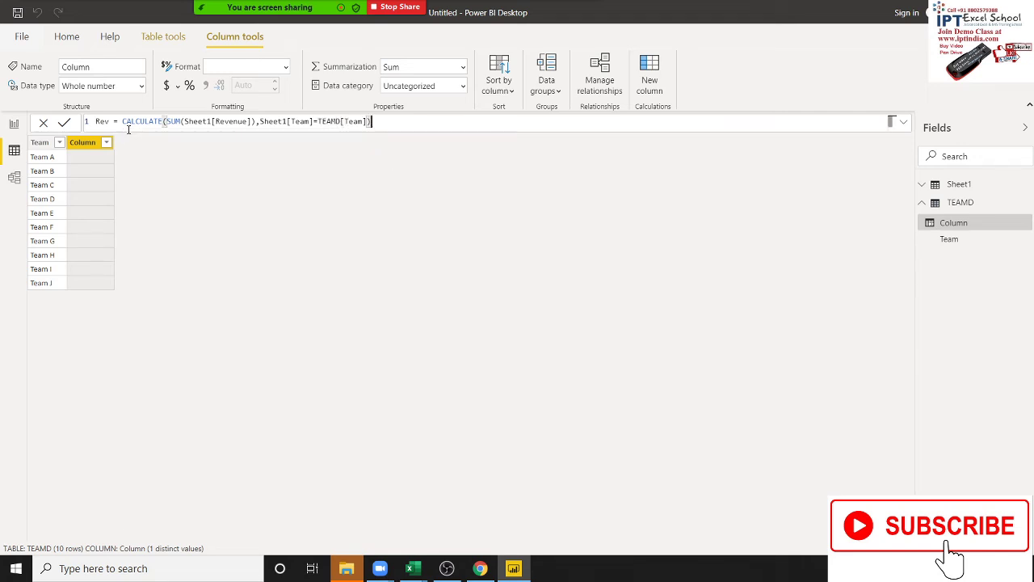
key(Return)
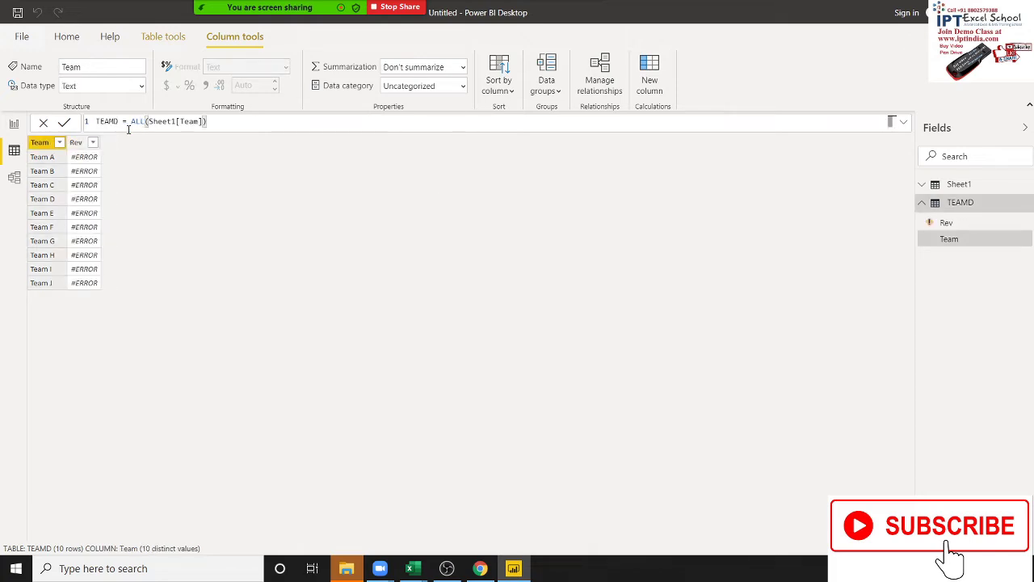
Select the erroring Rev column and highlight its CALCULATE expression for replacement.
click(84, 164)
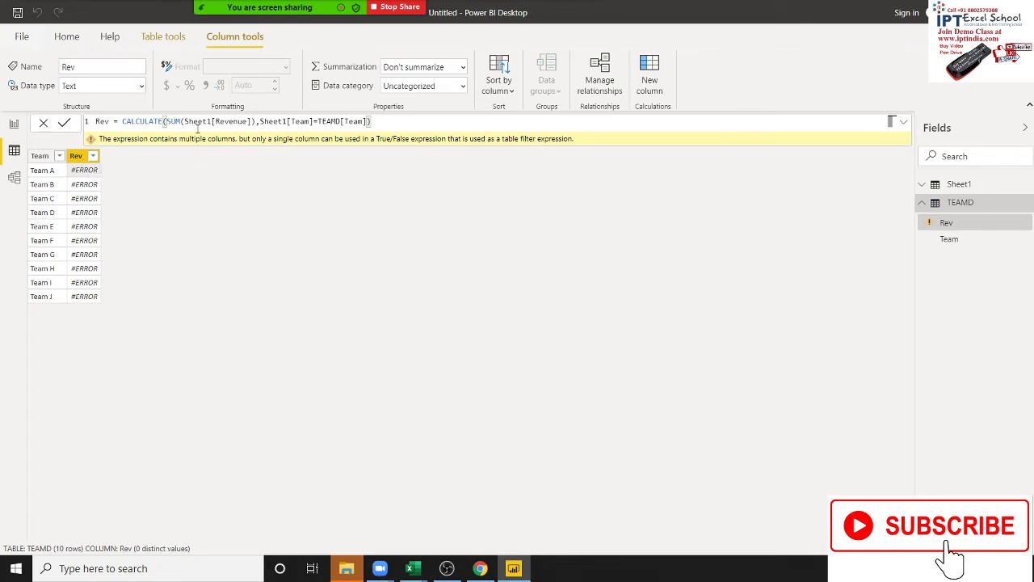
click(257, 122)
key(ctrl+a)
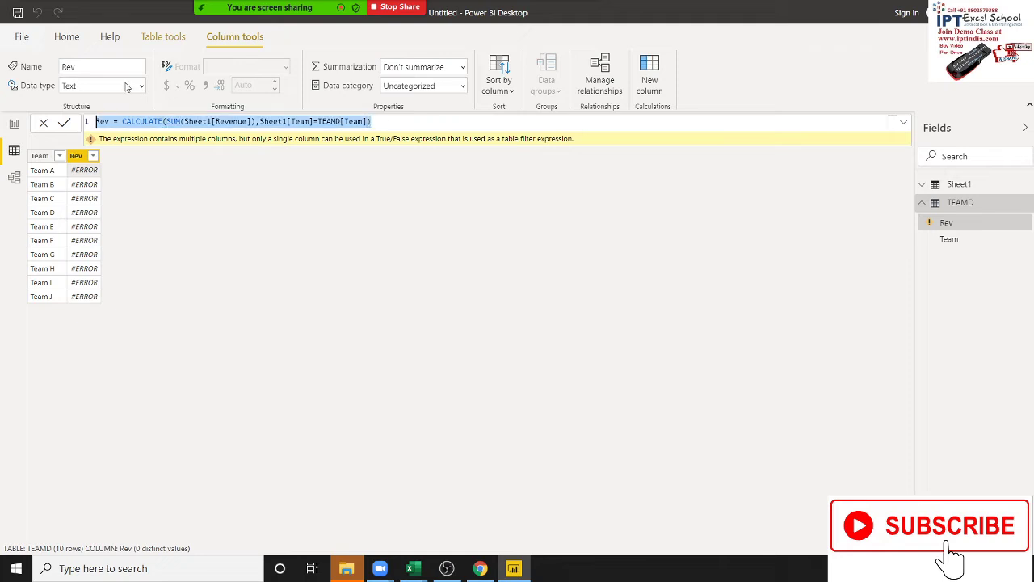
drag(156, 118, 189, 121)
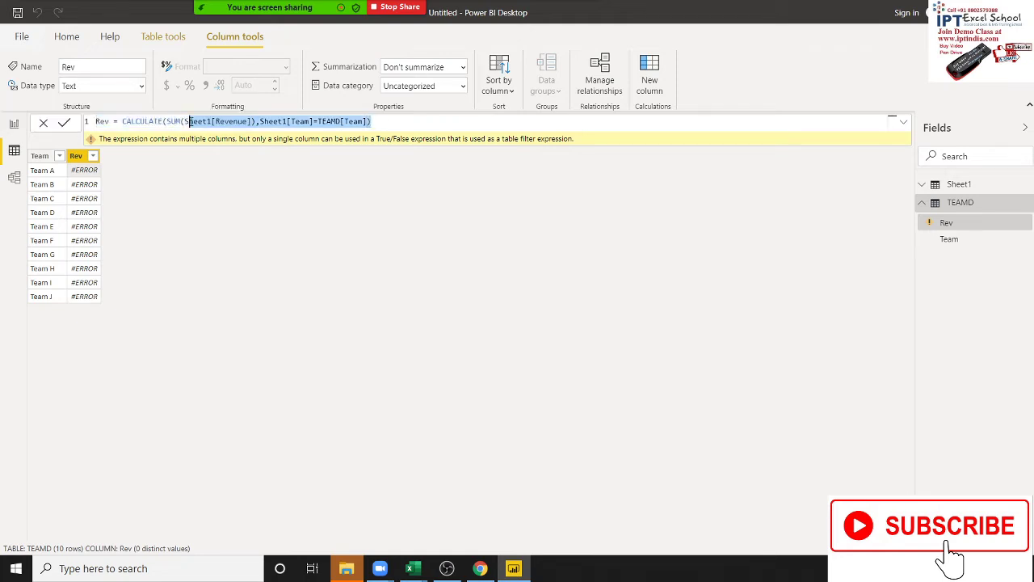
click(129, 122)
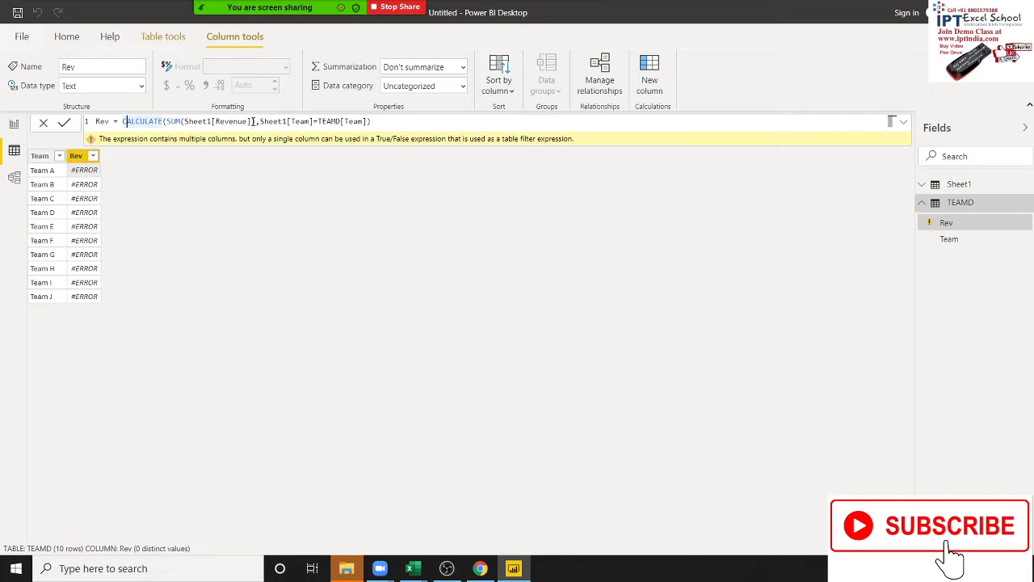
mouse_move(371, 121)
mouse_down()
mouse_move(95, 122)
mouse_move(121, 122)
mouse_up()
Rewrite the column as Rev = ALL(Sheet1[Revenue]) and commit it.
key(BackSpace)
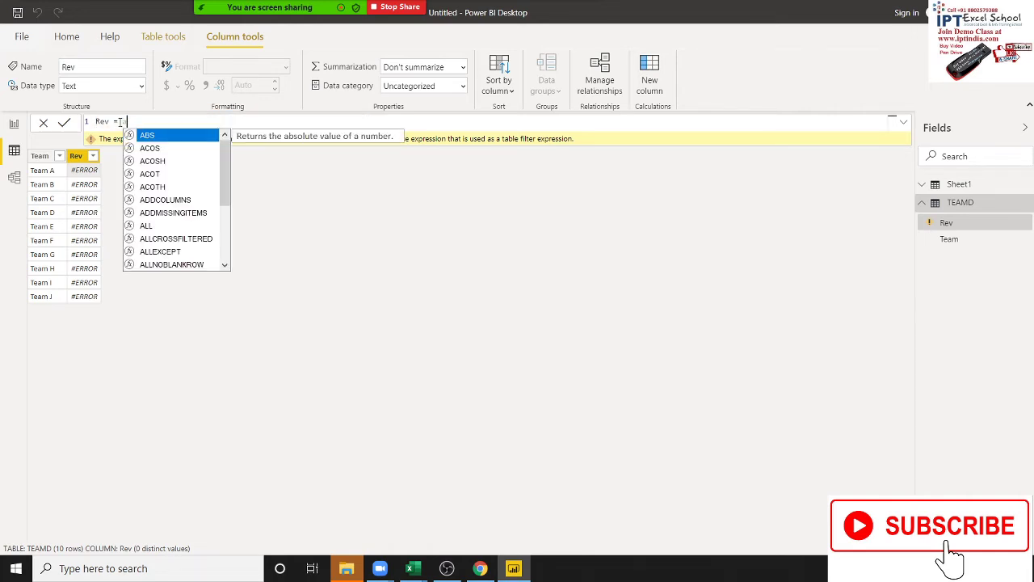
text(ALL()
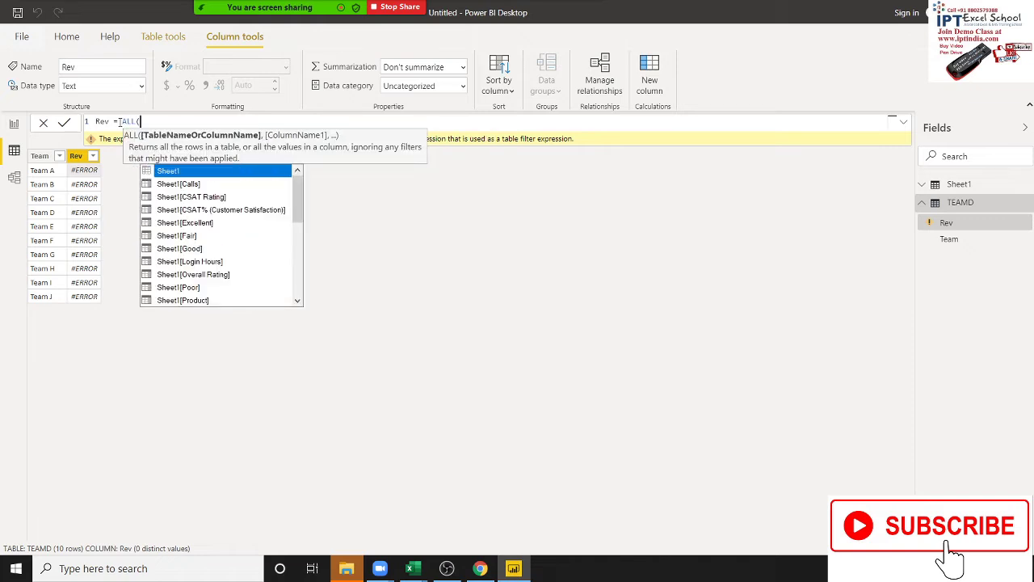
key(Down)
key(Down)
key(Down)
key(Down)
key(Down)
key(Down)
key(Down)
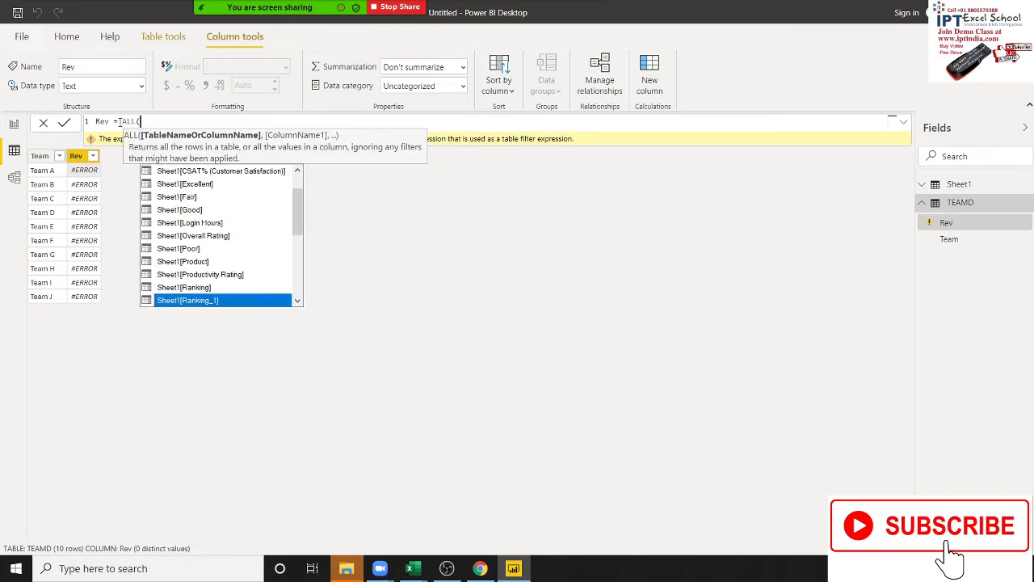
key(Up)
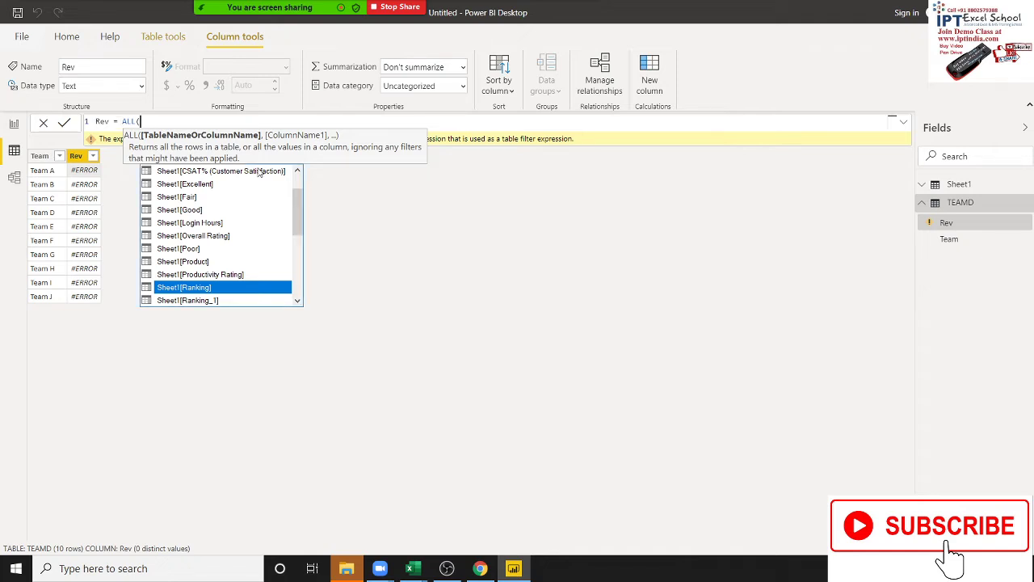
key(Down)
key(Down)
key(Down)
key(Down)
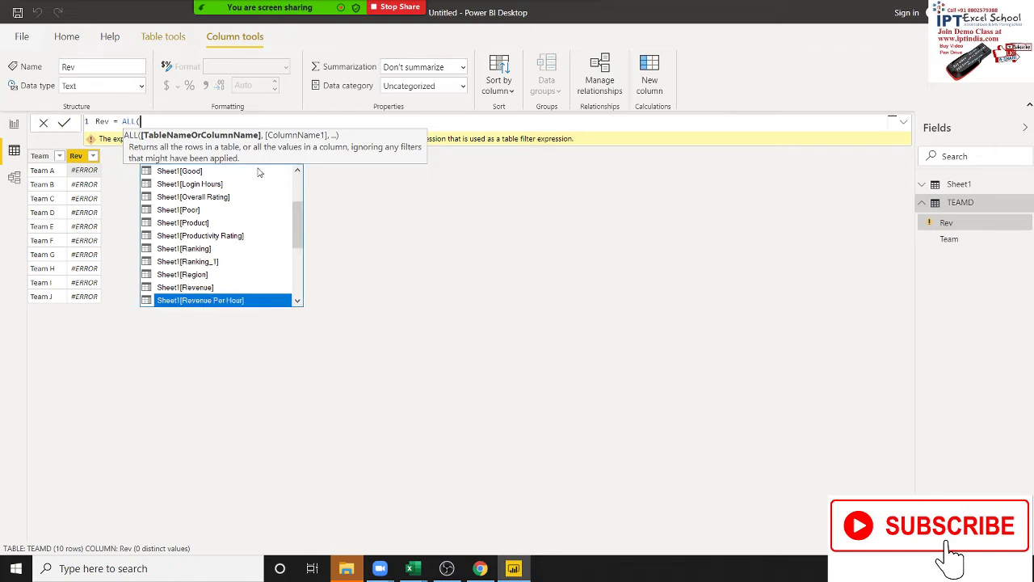
key(Up)
key(Up)
key(Down)
key(Tab)
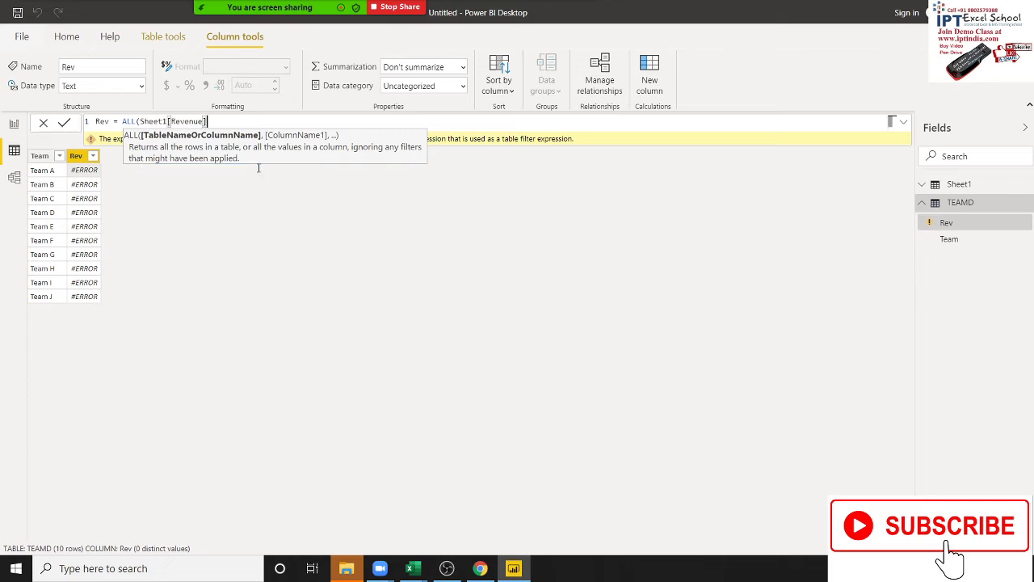
text())
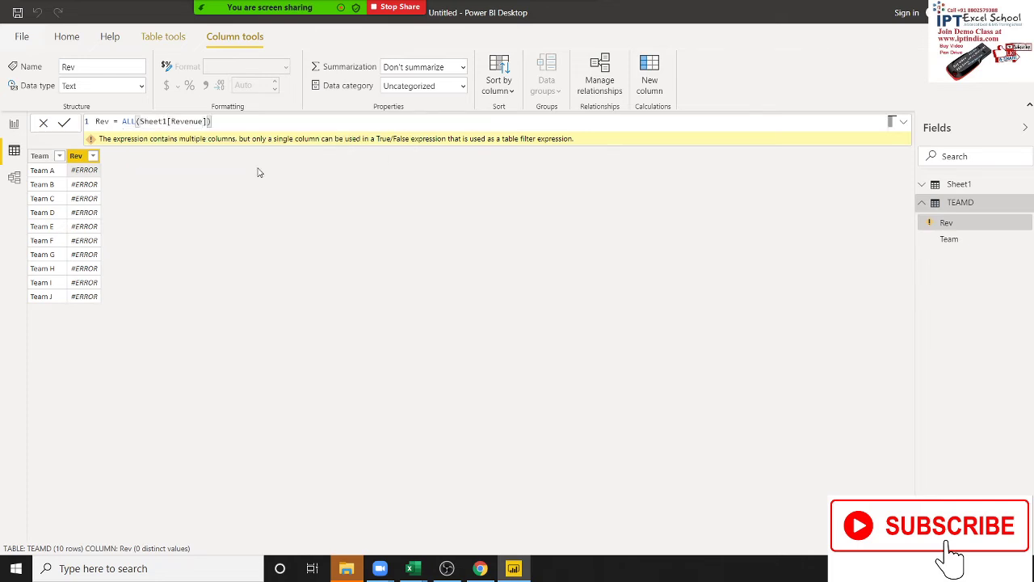
key(Return)
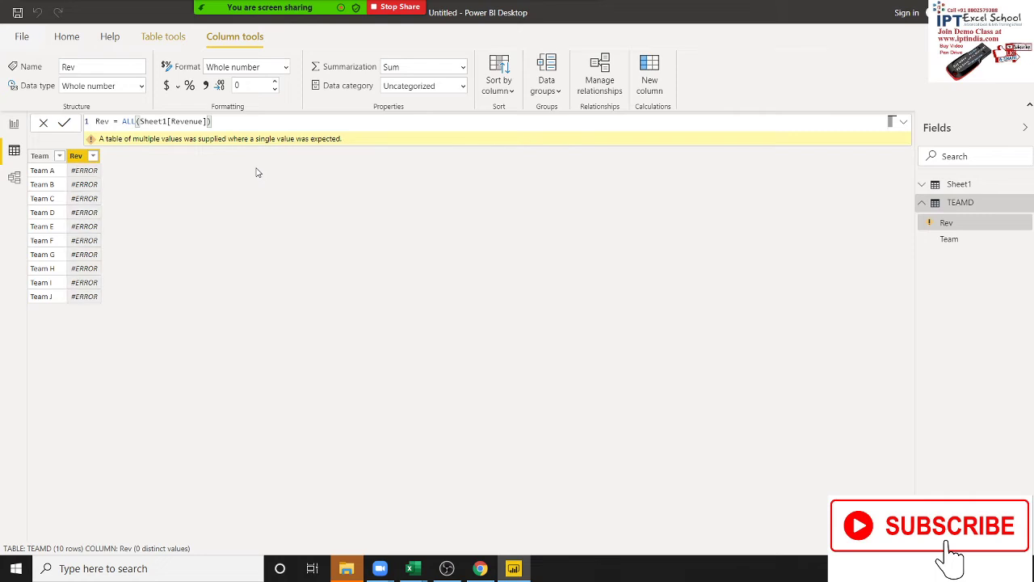
Start erasing the ALL formula, then discard the unsaved edits.
drag(211, 122, 132, 122)
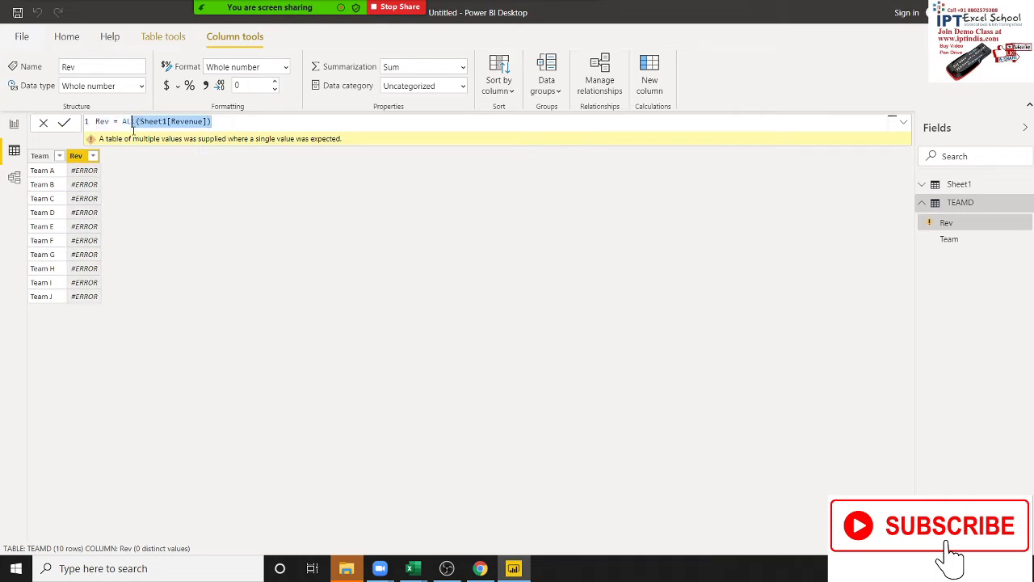
key(End)
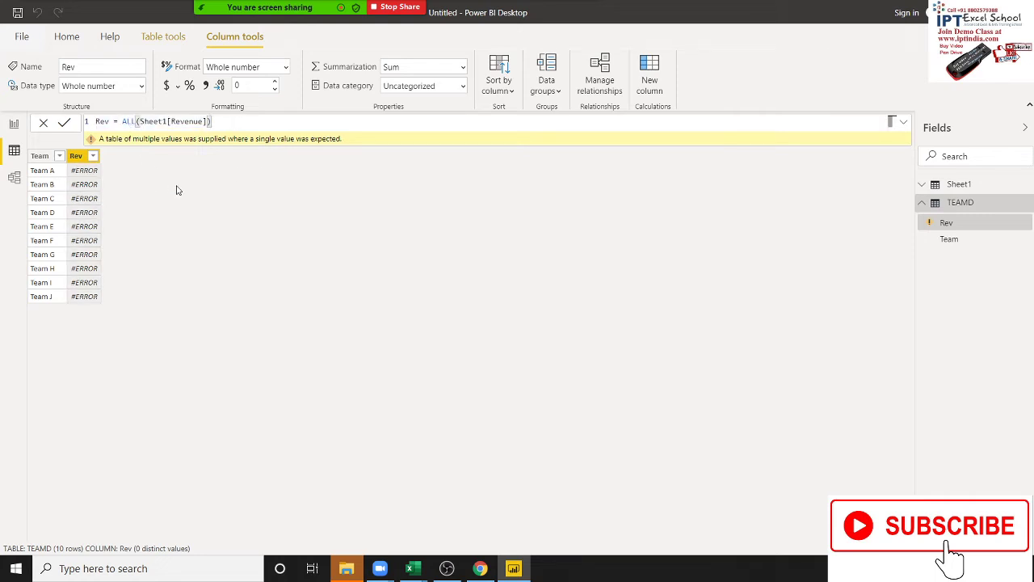
key(BackSpace)
key(BackSpace)
key(BackSpace)
key(BackSpace)
key(BackSpace)
key(BackSpace)
key(BackSpace)
key(BackSpace)
key(BackSpace)
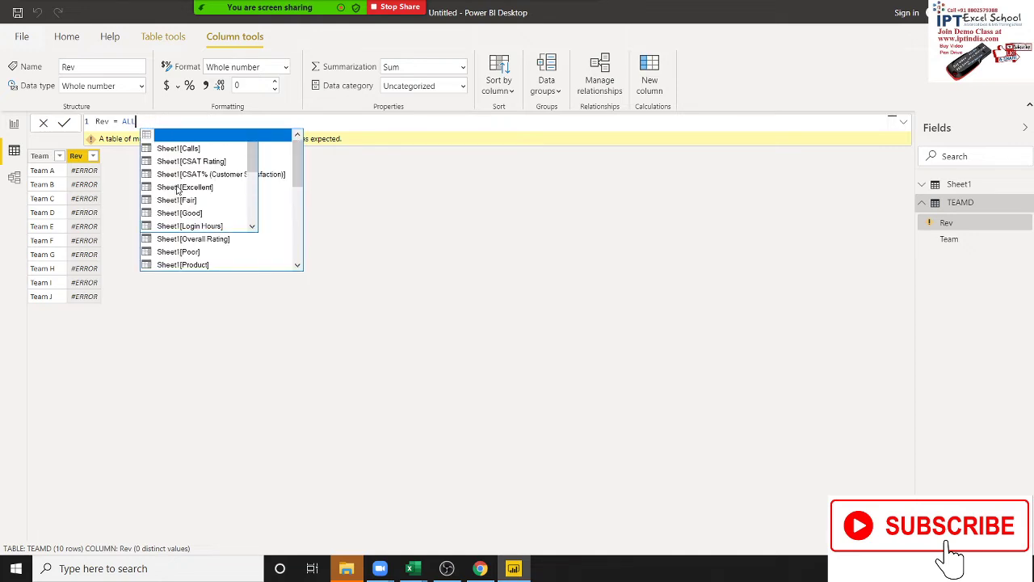
key(BackSpace)
key(BackSpace)
key(BackSpace)
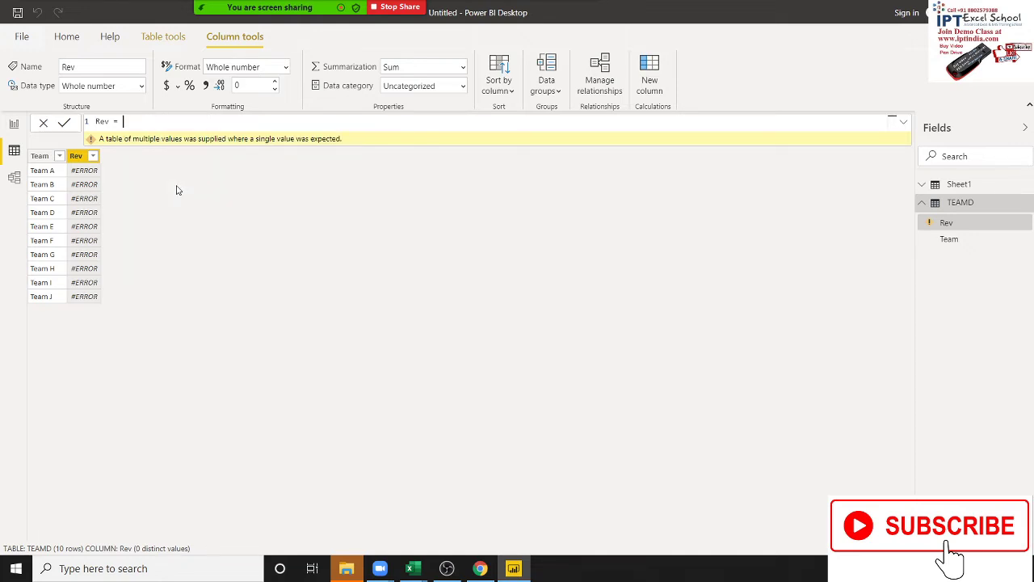
key(Escape)
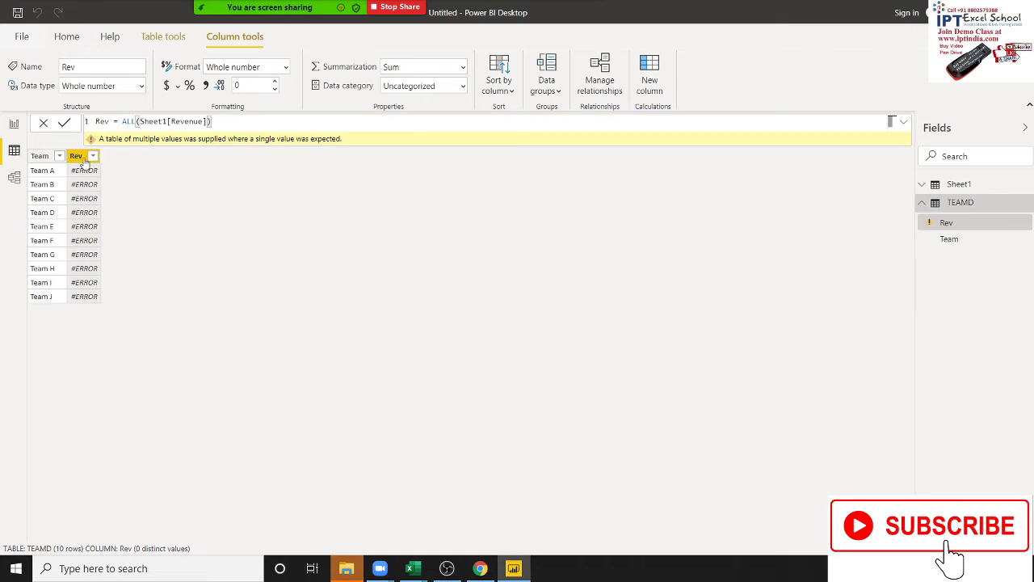
Delete the Rev column from TEAMD, confirming in the dialog.
right_click(80, 158)
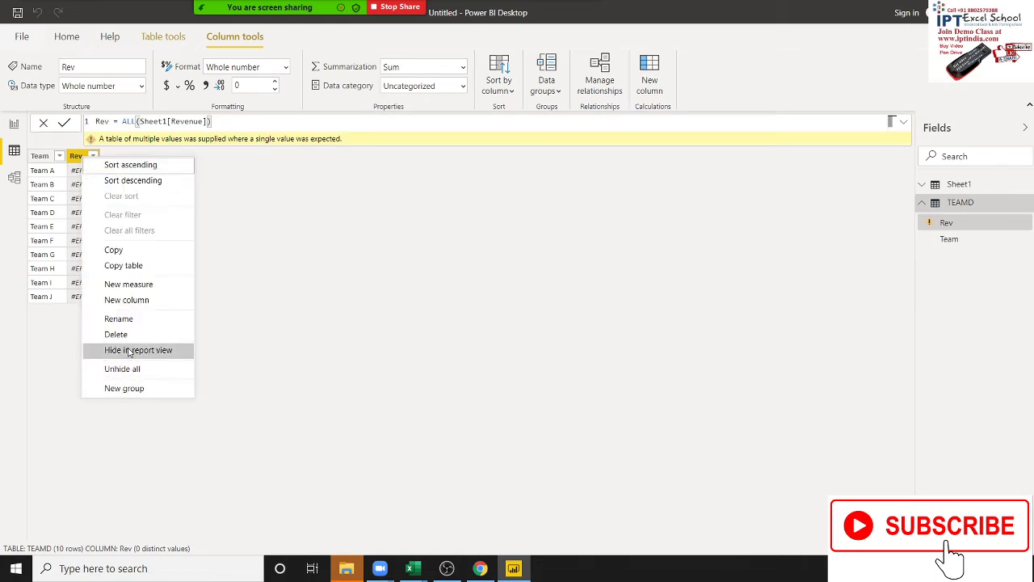
click(275, 340)
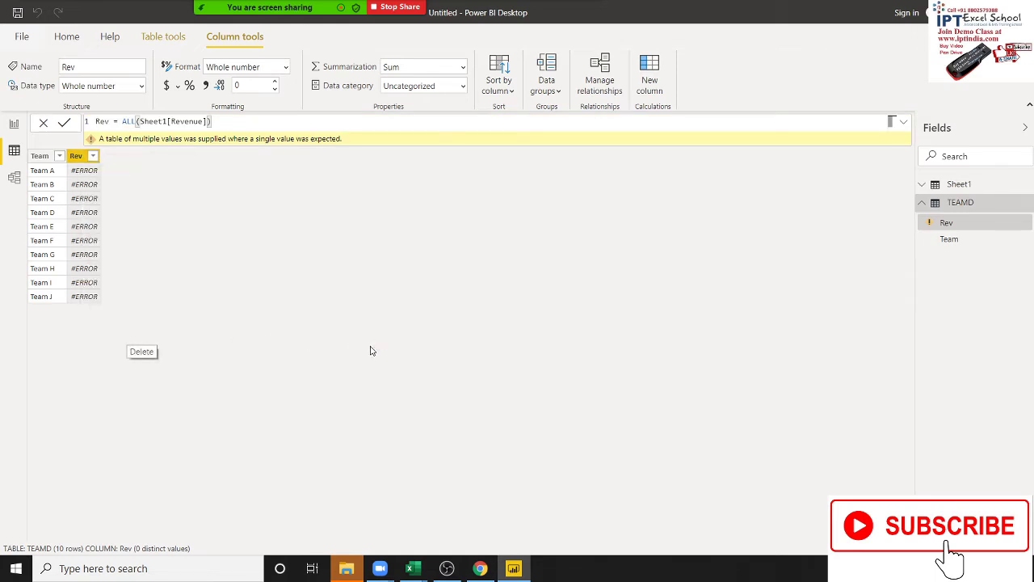
click(589, 306)
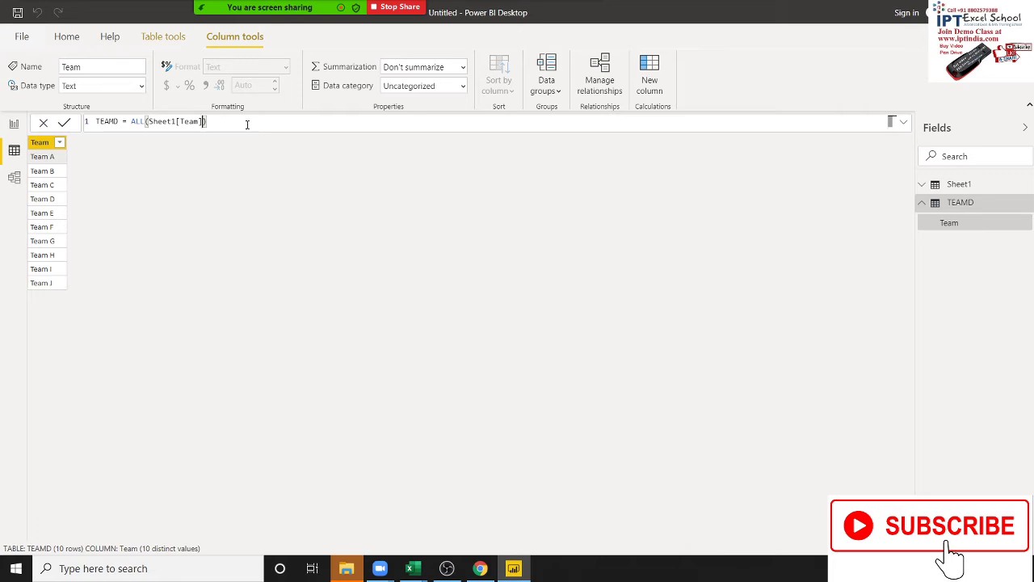
Change TEAMD to ALL(Sheet1[Team],Sheet1[Revenue]).
text(,)
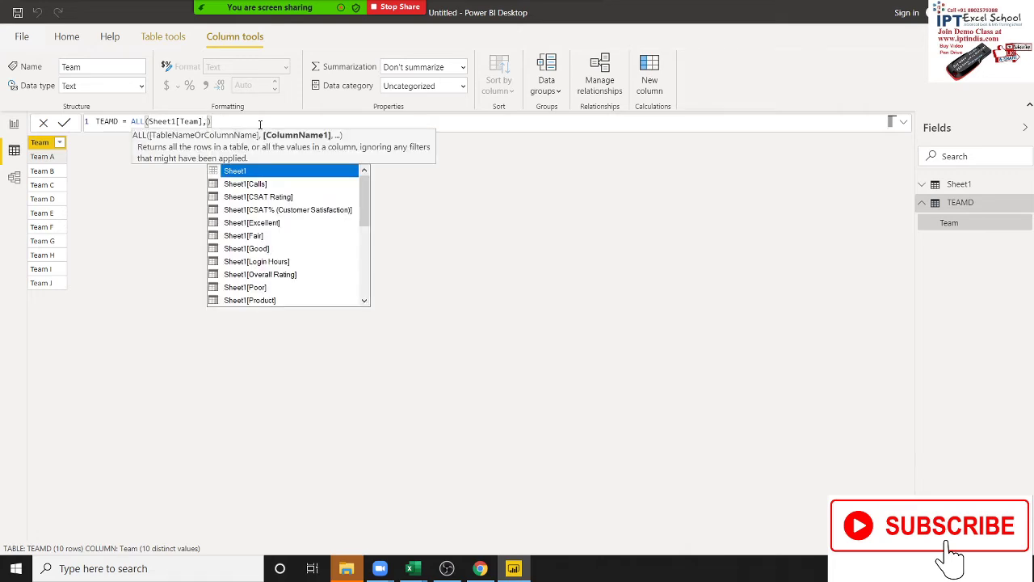
key(Down)
key(Down)
key(Down)
key(Down)
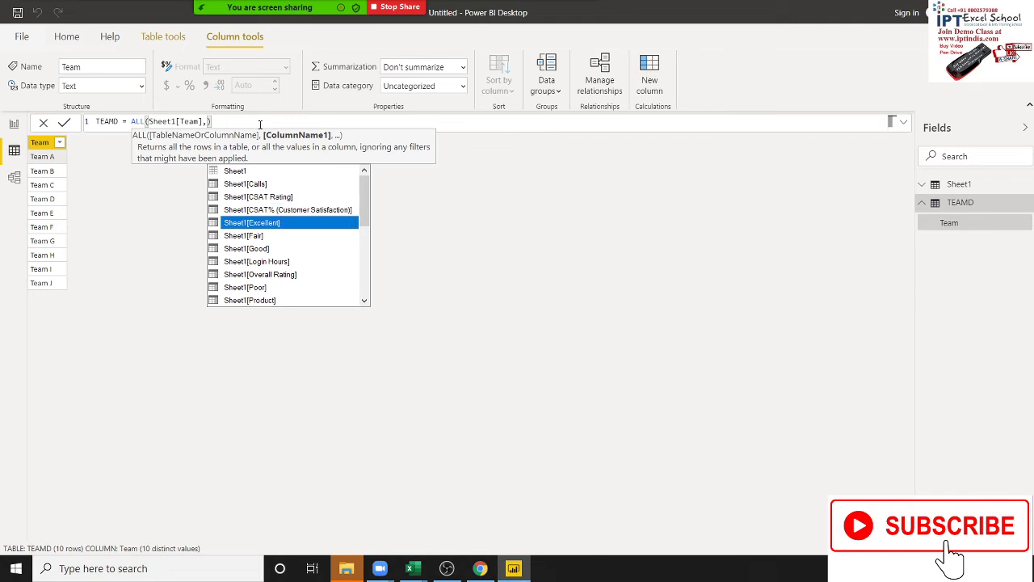
key(Down)
key(Down)
key(Down)
key(Down)
key(Down)
key(Down)
key(Down)
key(Down)
key(Down)
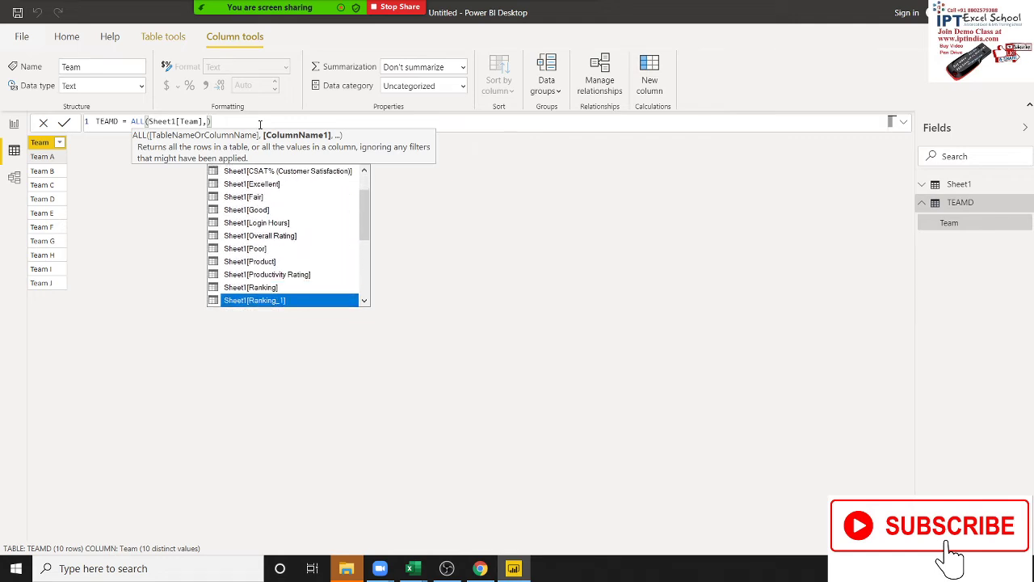
key(Down)
key(Down)
key(Down)
key(Down)
key(Up)
key(Up)
key(Tab)
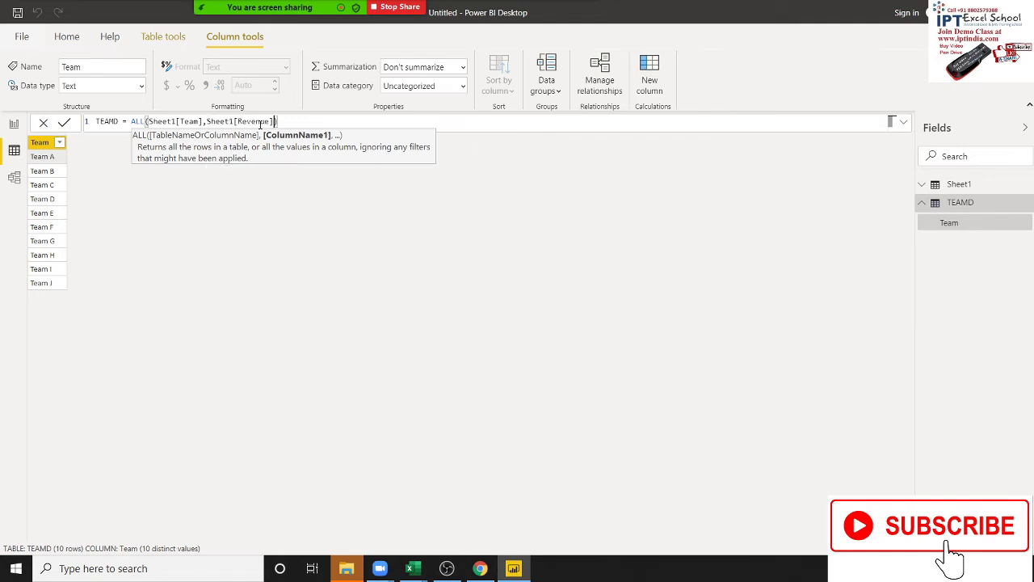
key(Return)
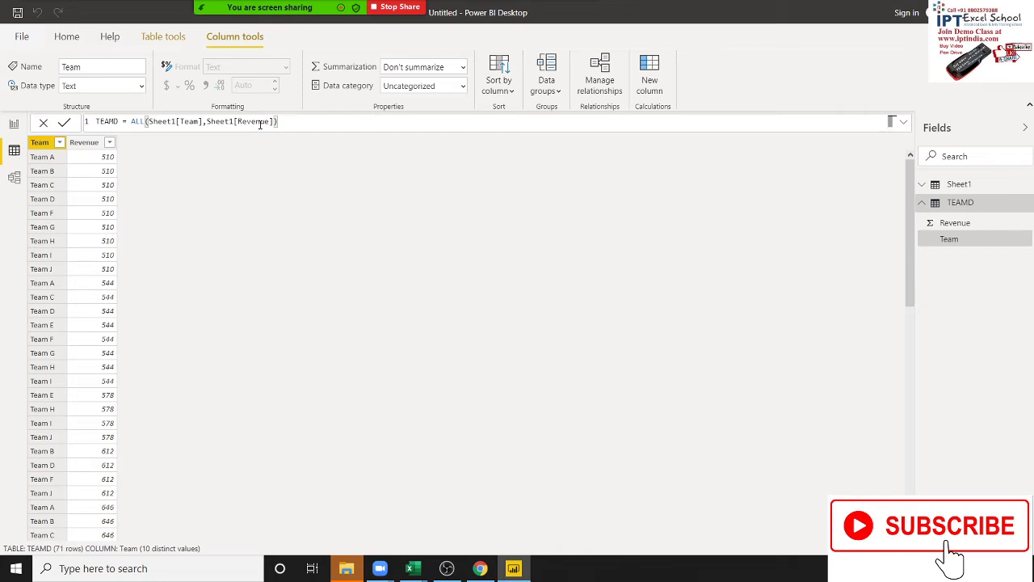
Review the resulting rows, then revert TEAMD to ALL(Sheet1[Team]).
scroll(115, 335, down, 5)
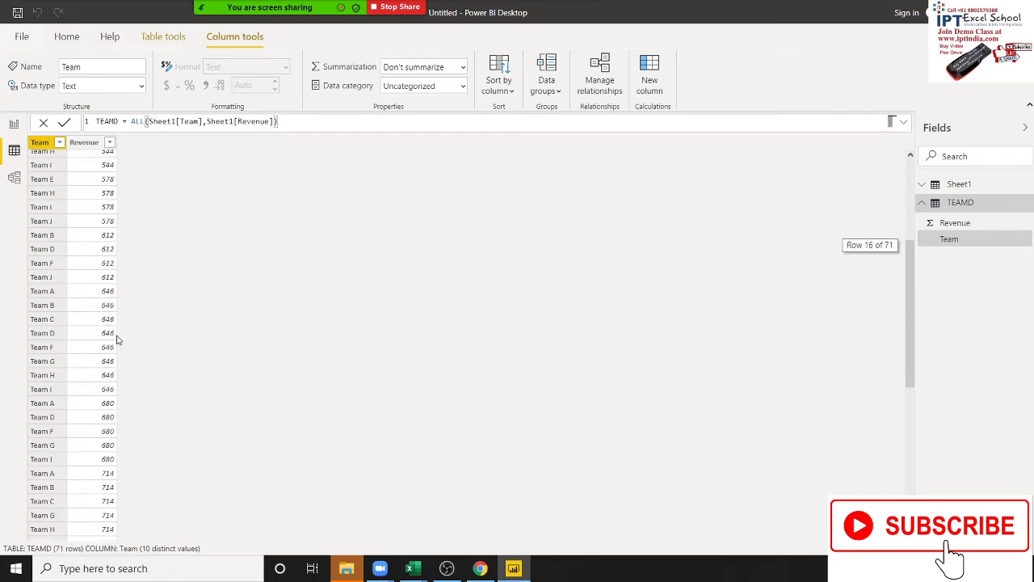
scroll(115, 340, down, 3)
scroll(113, 350, down, 4)
scroll(114, 347, up, 8)
scroll(113, 348, up, 5)
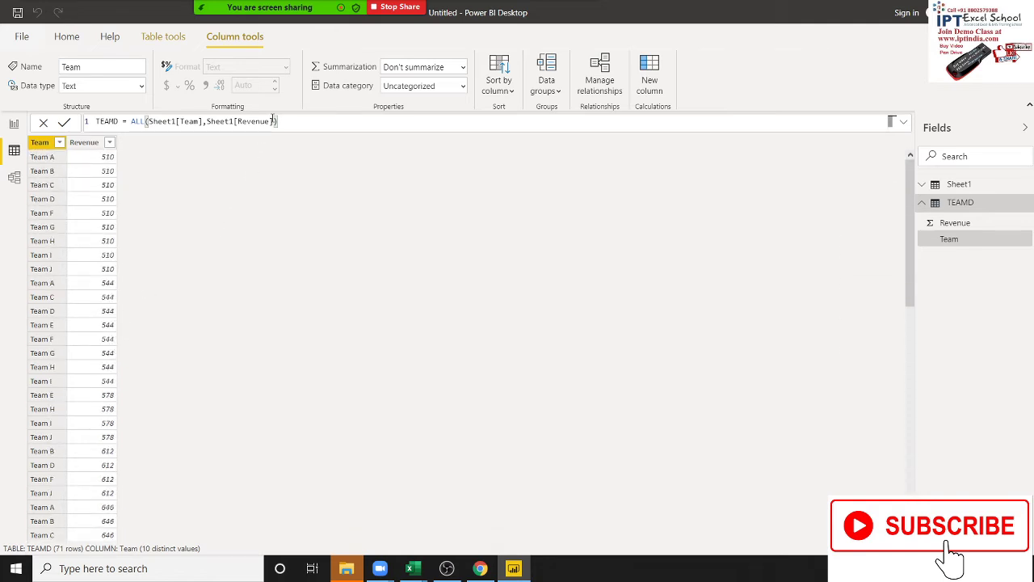
key(BackSpace)
key(BackSpace)
key(BackSpace)
key(BackSpace)
key(BackSpace)
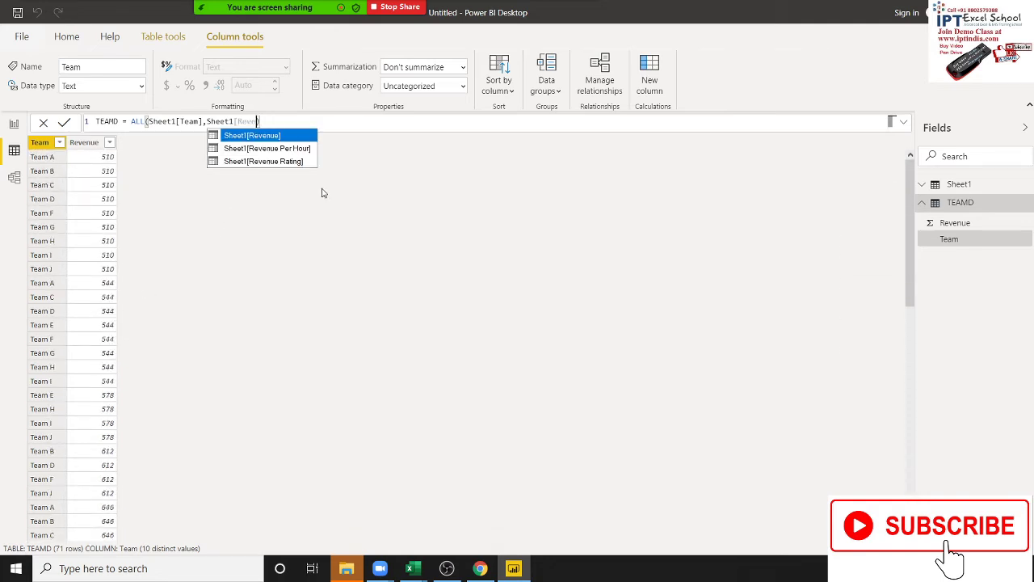
key(BackSpace)
key(BackSpace)
key(BackSpace)
key(BackSpace)
key(BackSpace)
key(BackSpace)
key(BackSpace)
key(BackSpace)
key(BackSpace)
key(BackSpace)
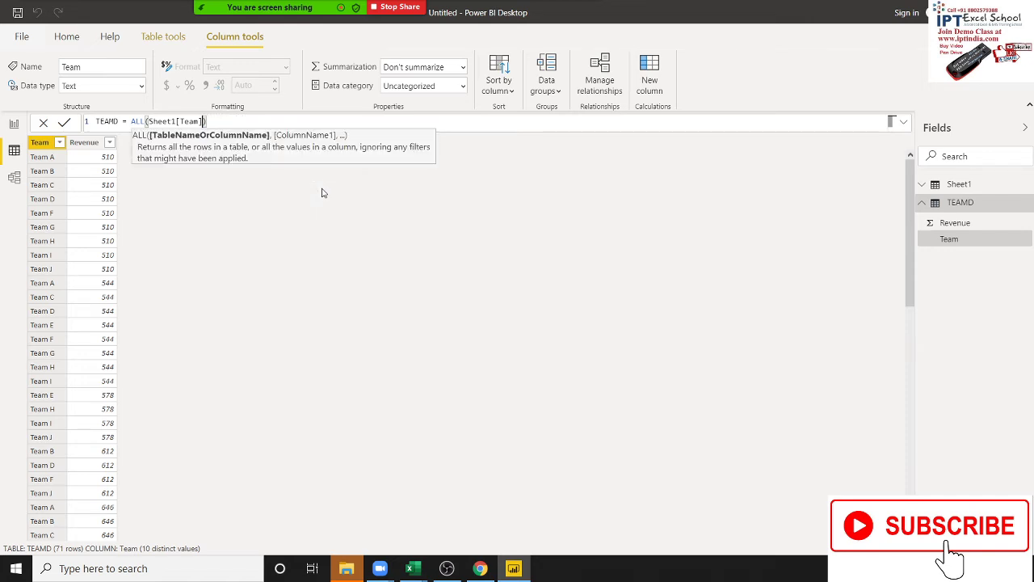
key(Return)
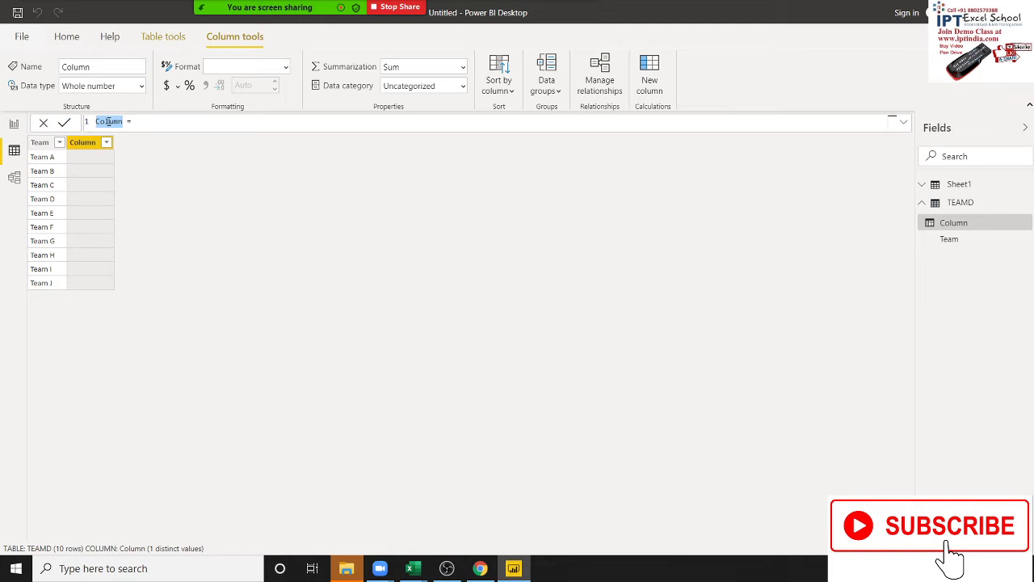
Begin Rev = SUMX(FILTER(Sheet1,Sheet1[Team]=TEAMD... in the new column.
text(Rev = )
text(sum)
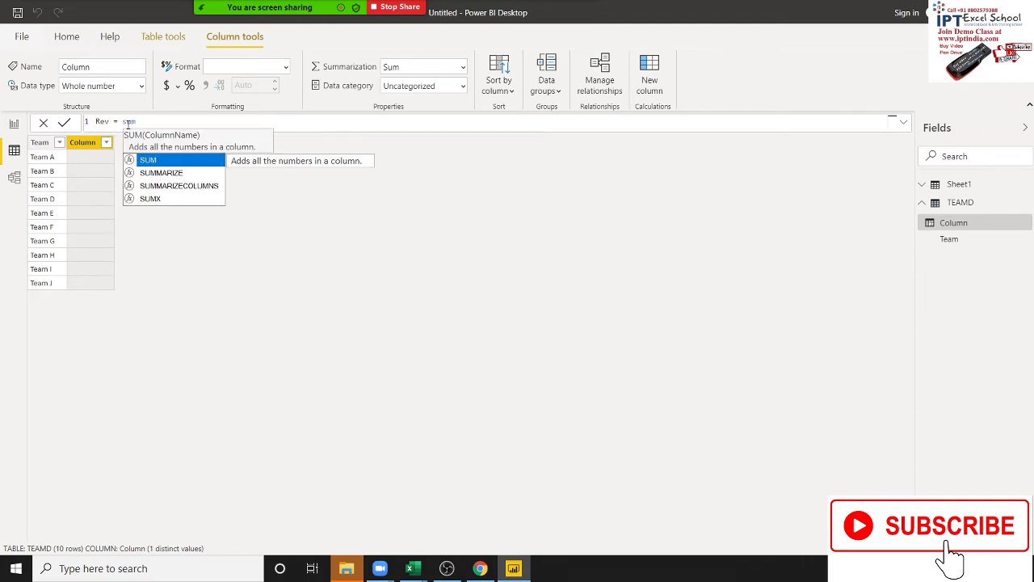
key(Down)
key(Down)
key(Down)
key(Tab)
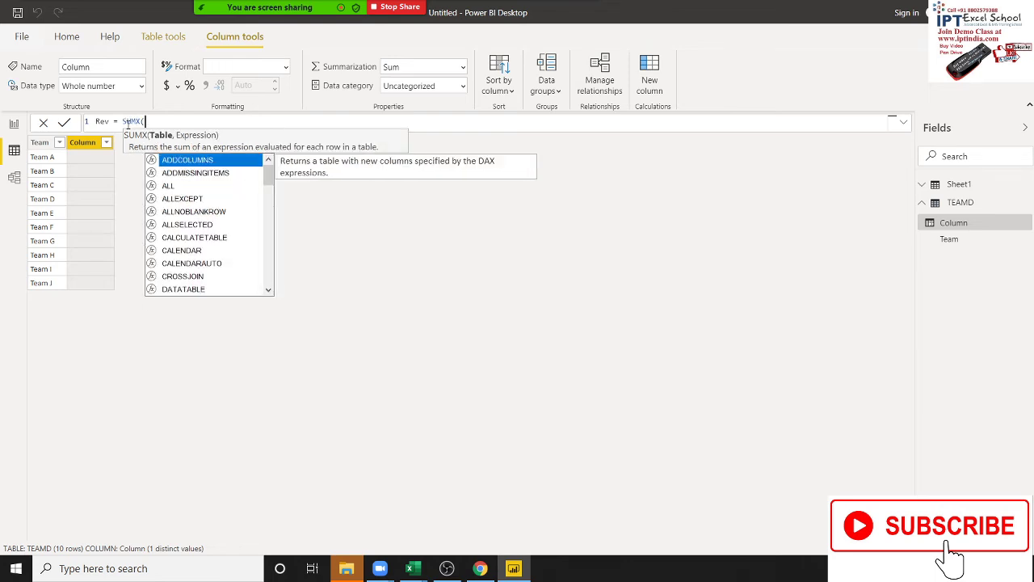
text(fi)
key(Tab)
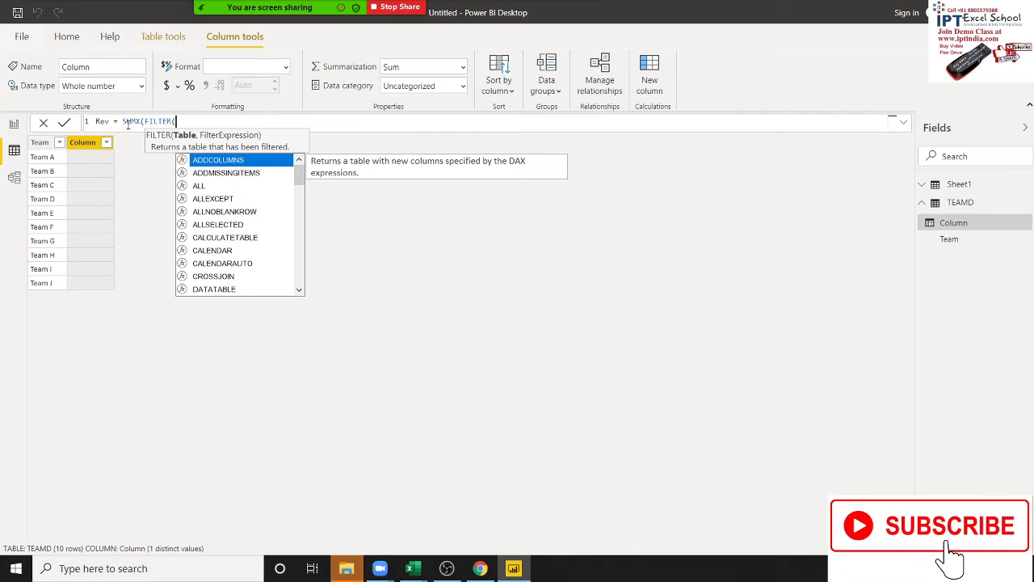
text(sh)
key(Tab)
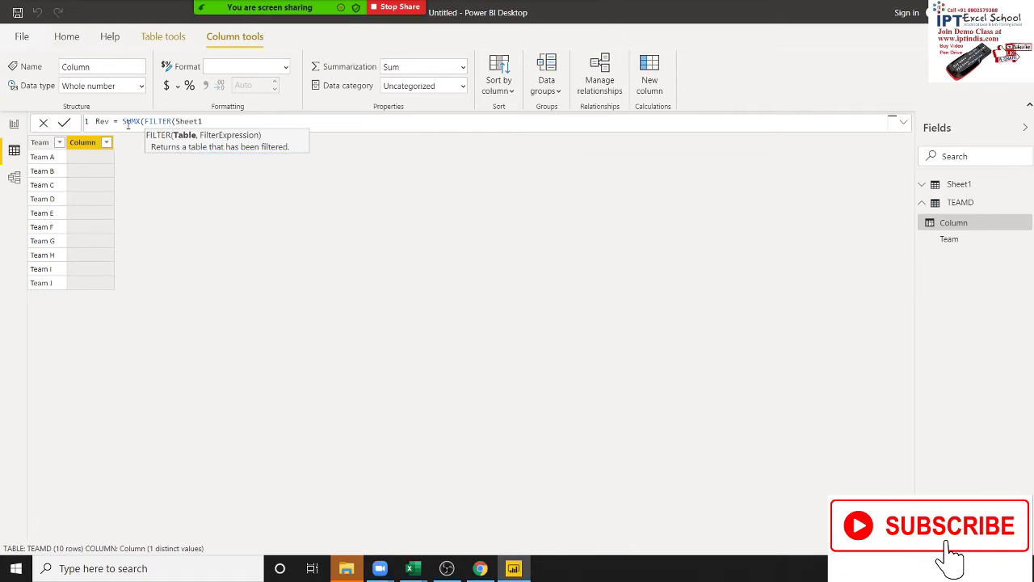
text(,)
text(te)
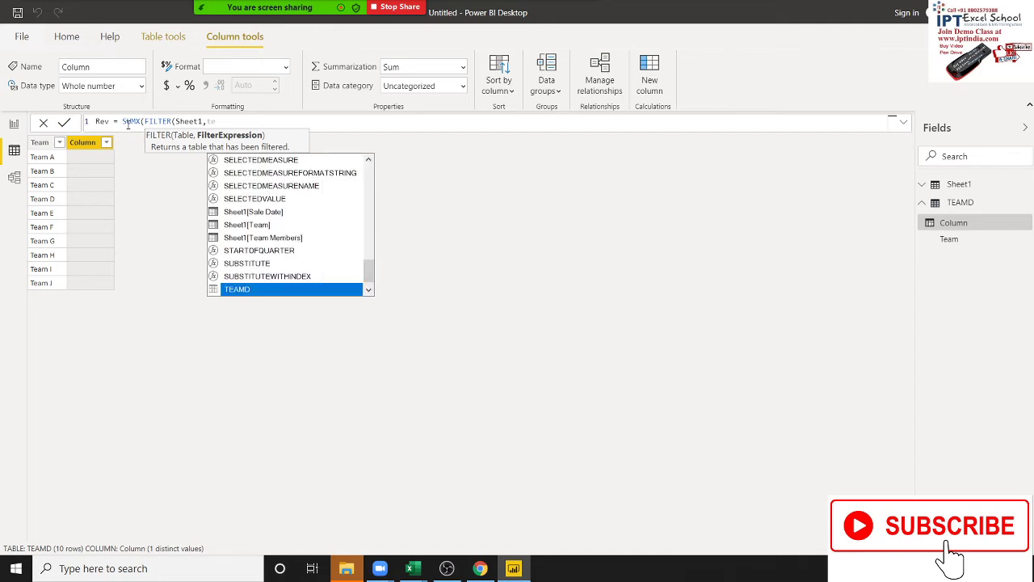
key(Up)
key(Up)
key(Up)
key(Up)
key(Up)
key(Tab)
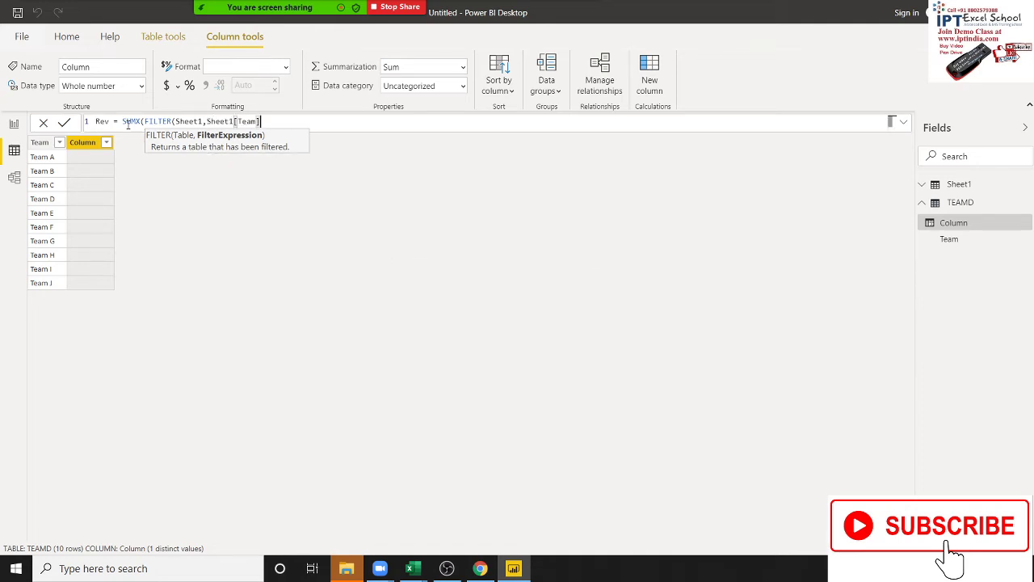
text(=t)
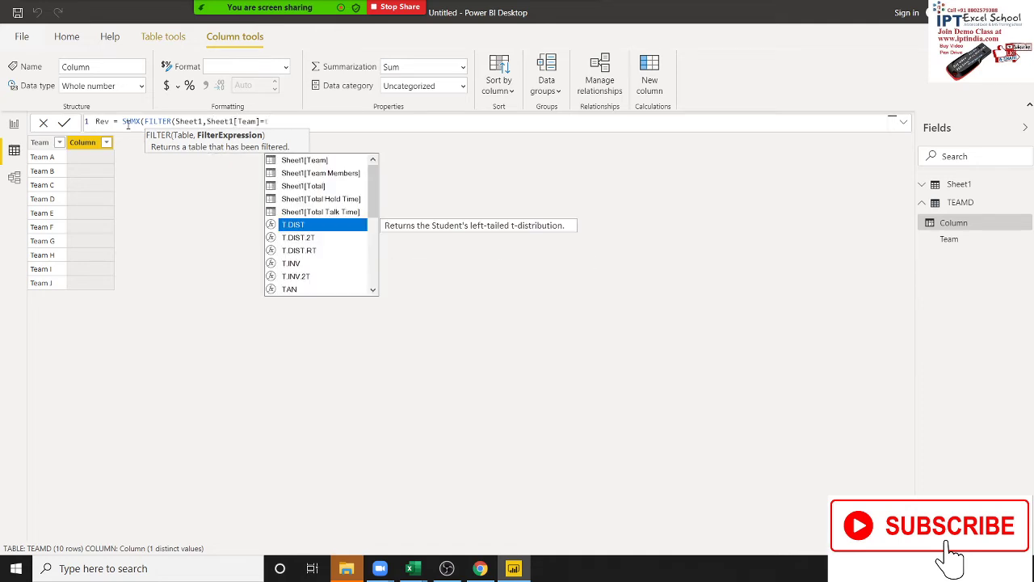
text(e)
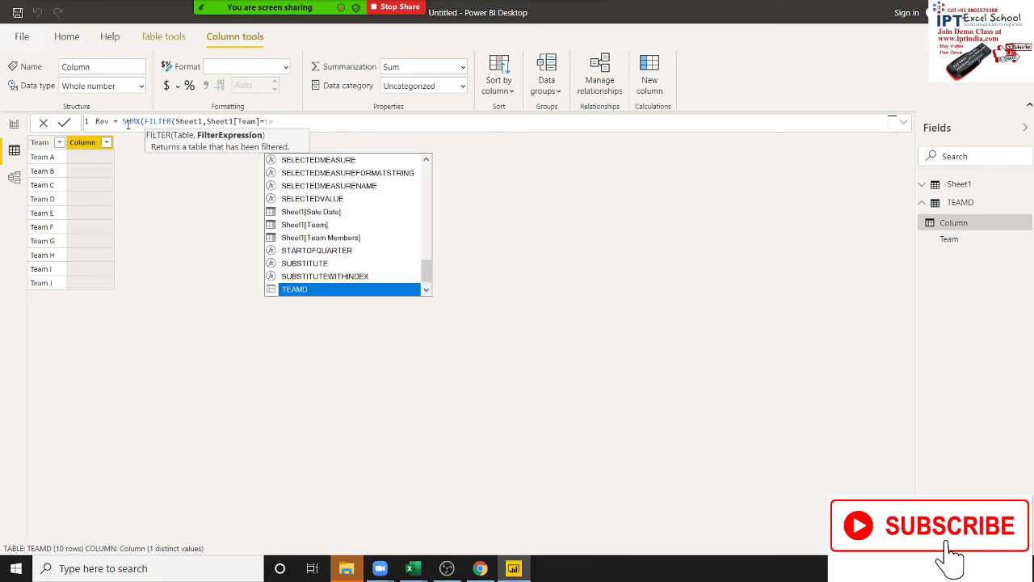
key(Tab)
Finish the formula with TEAMD[Team] and Sheet1[Revenue], then switch to Excel to compare.
text([)
key(Tab)
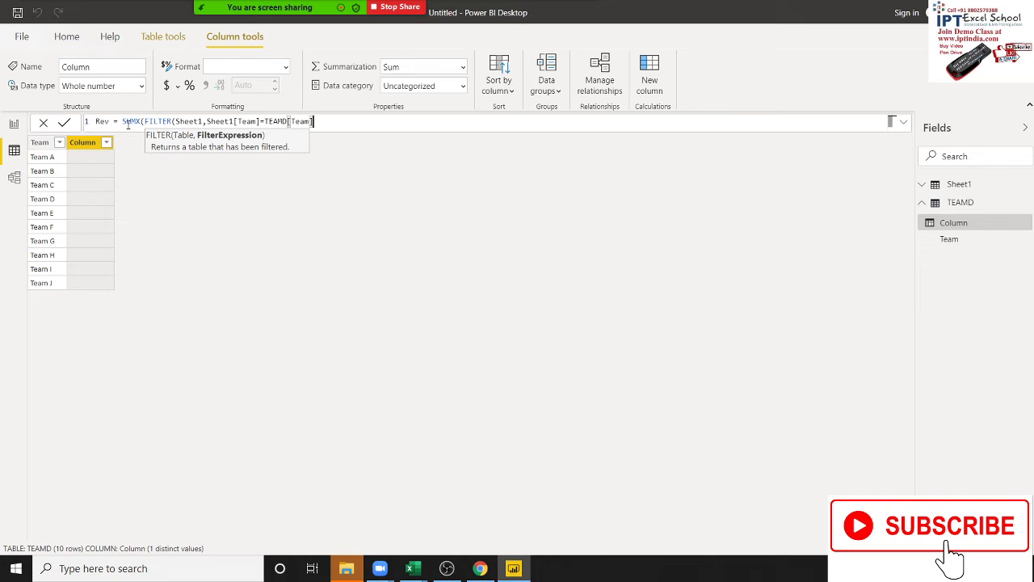
text())
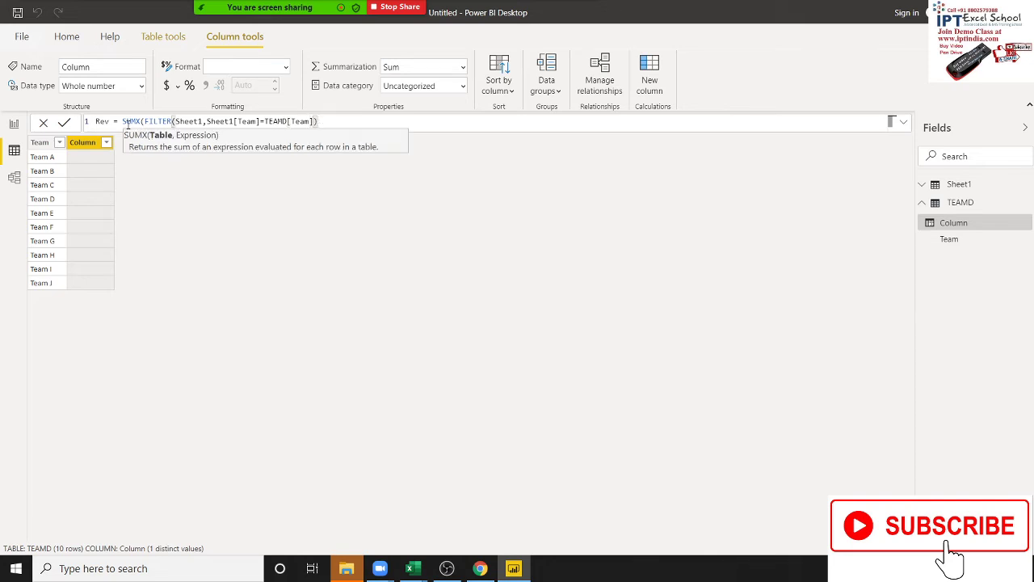
text(,r)
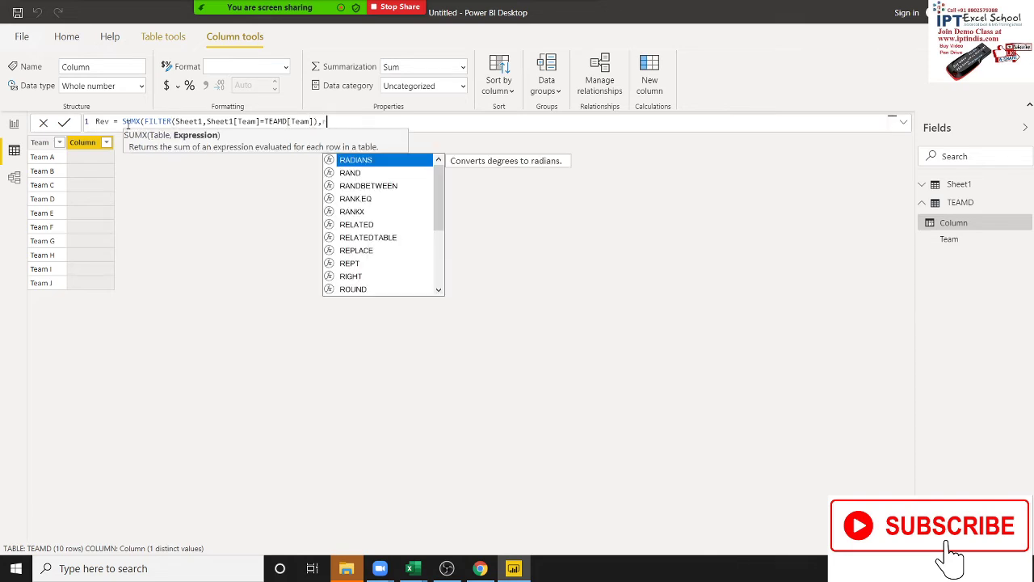
text(ev)
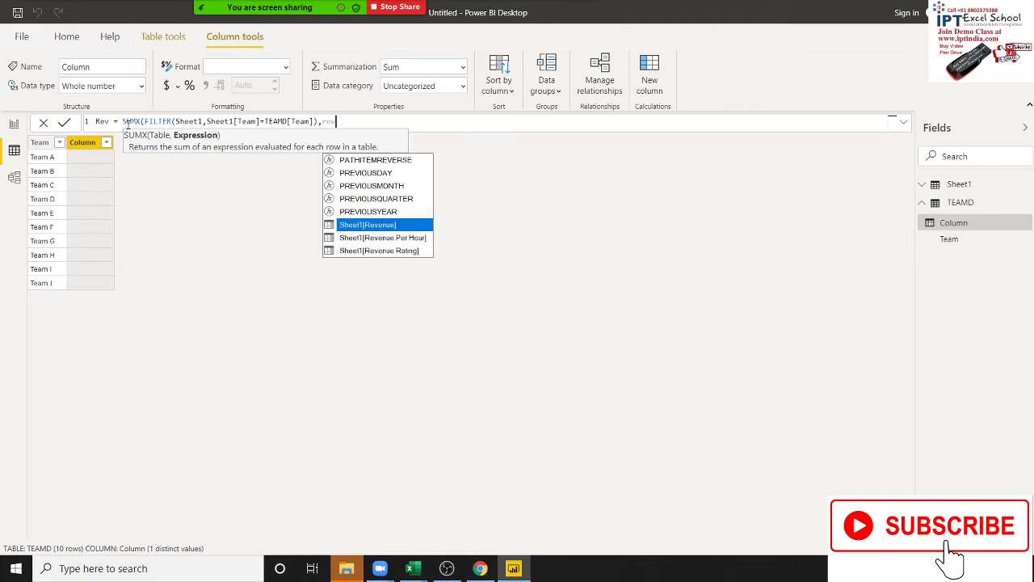
key(Tab)
text())
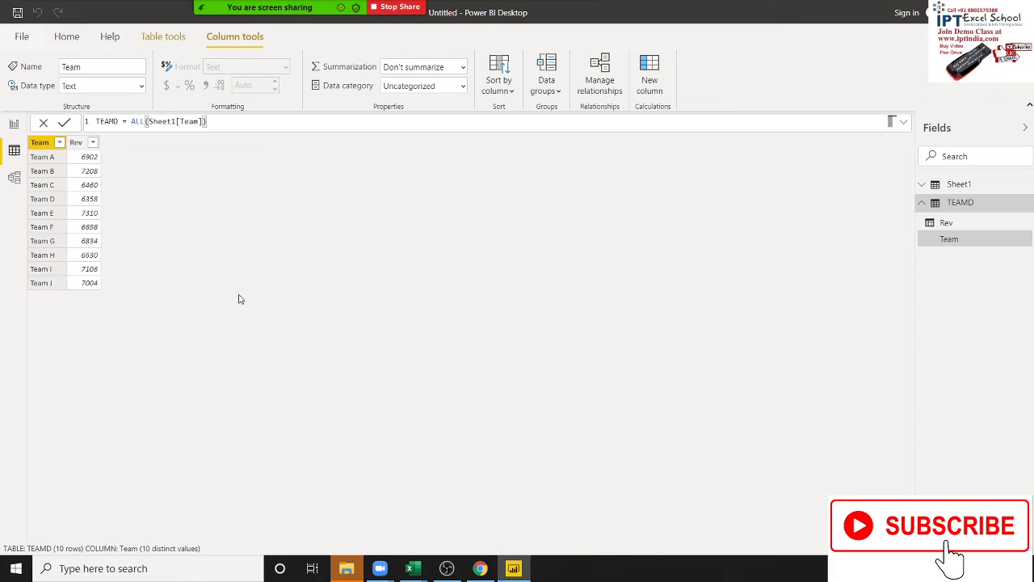
key(alt+Tab)
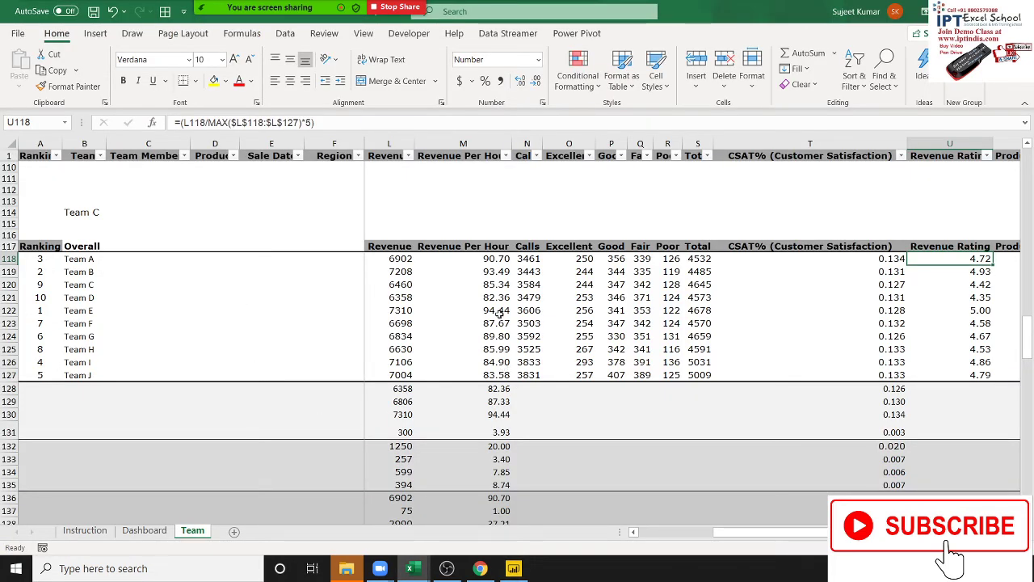
drag(408, 275, 404, 263)
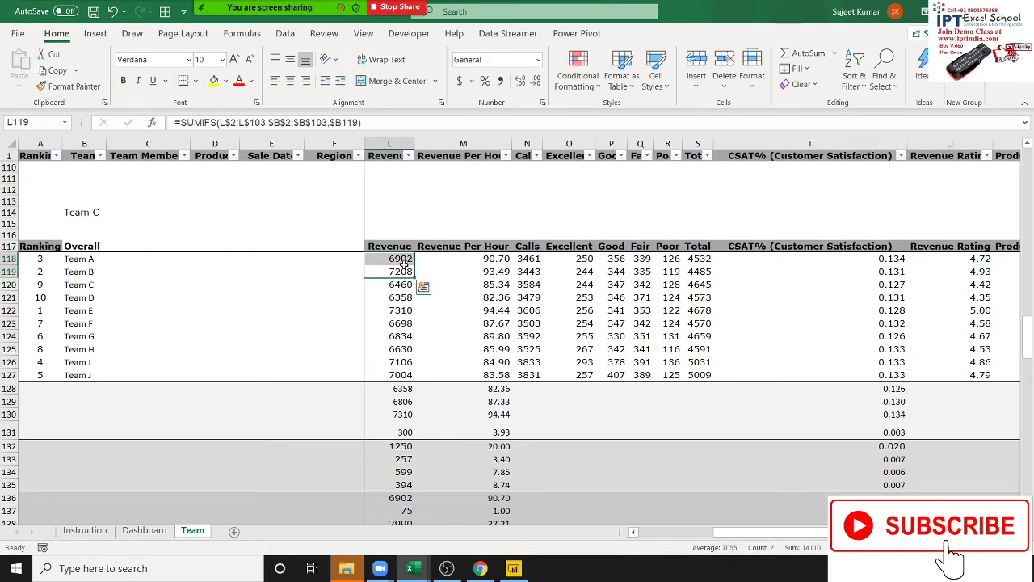
key(Right)
key(Right)
key(Right)
key(Right)
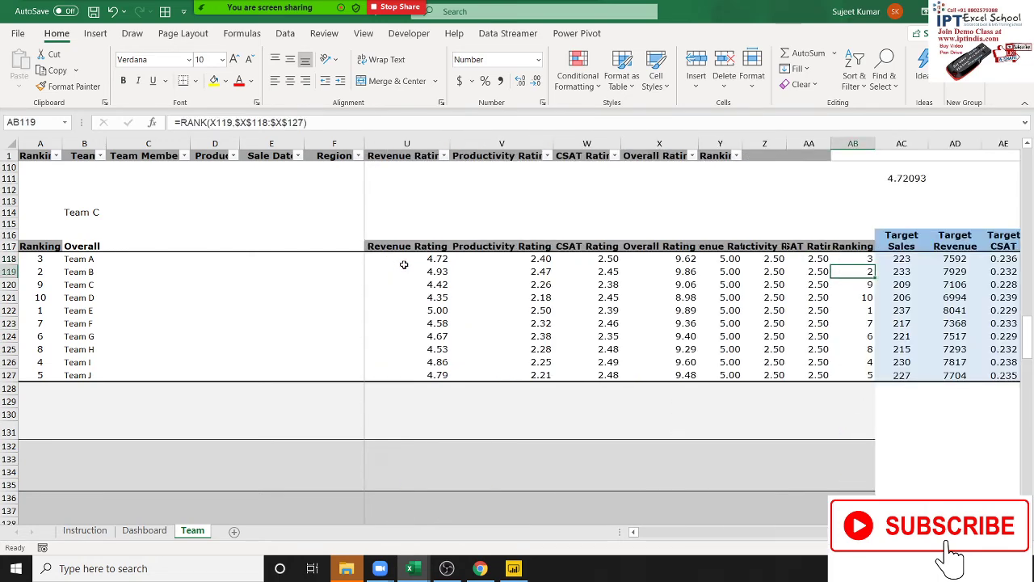
key(Left)
key(Left)
key(Left)
key(Left)
key(Left)
key(Left)
key(Left)
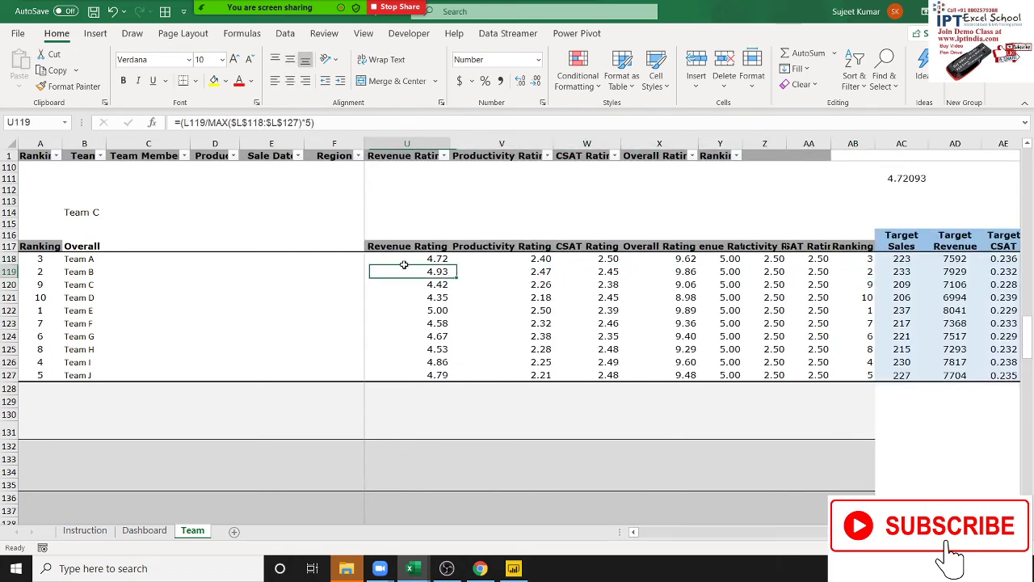
key(Right)
key(Left)
key(Left)
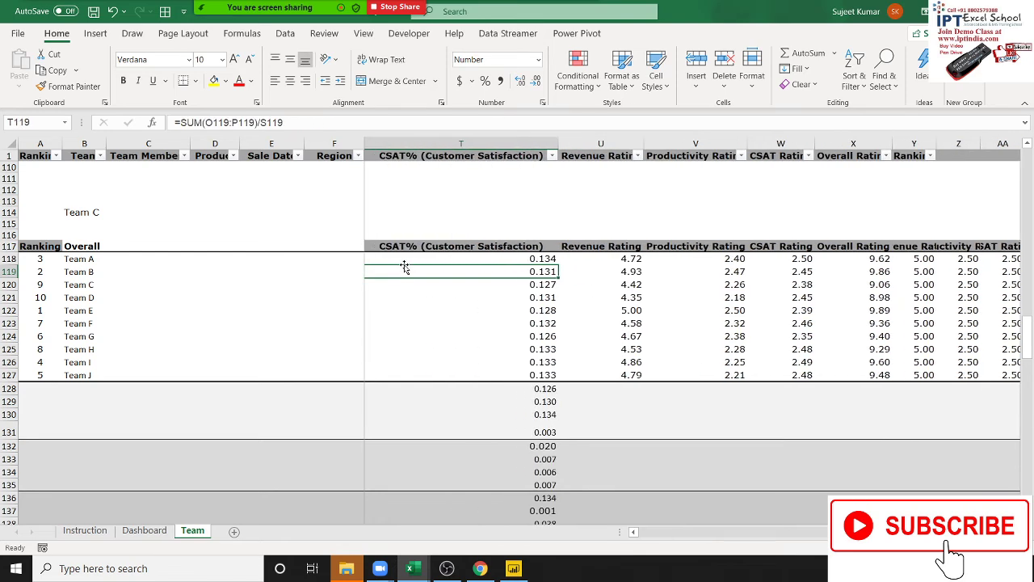
key(Right)
key(Up)
key(Right)
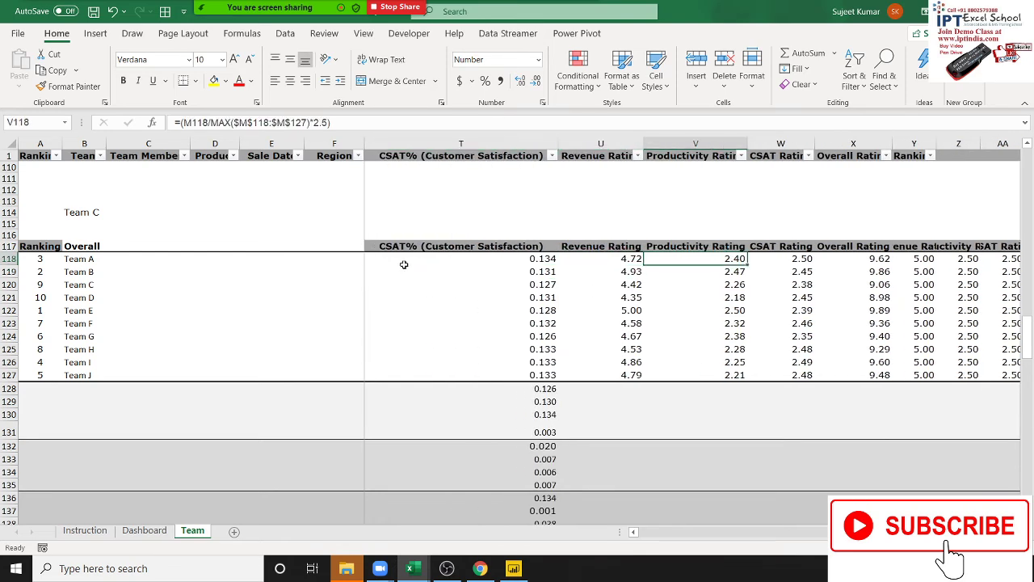
key(Right)
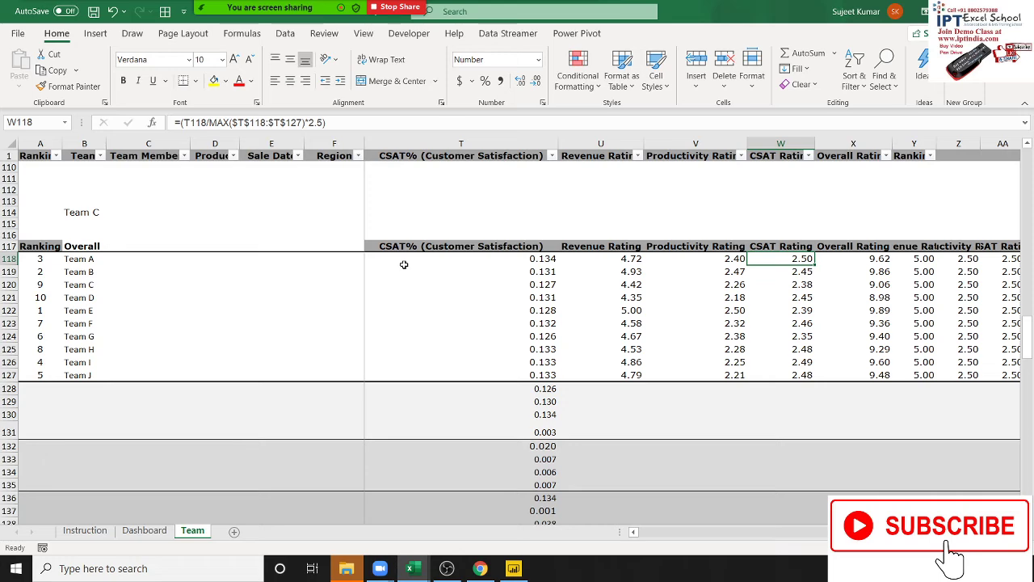
key(Left)
key(Left)
key(Left)
key(Left)
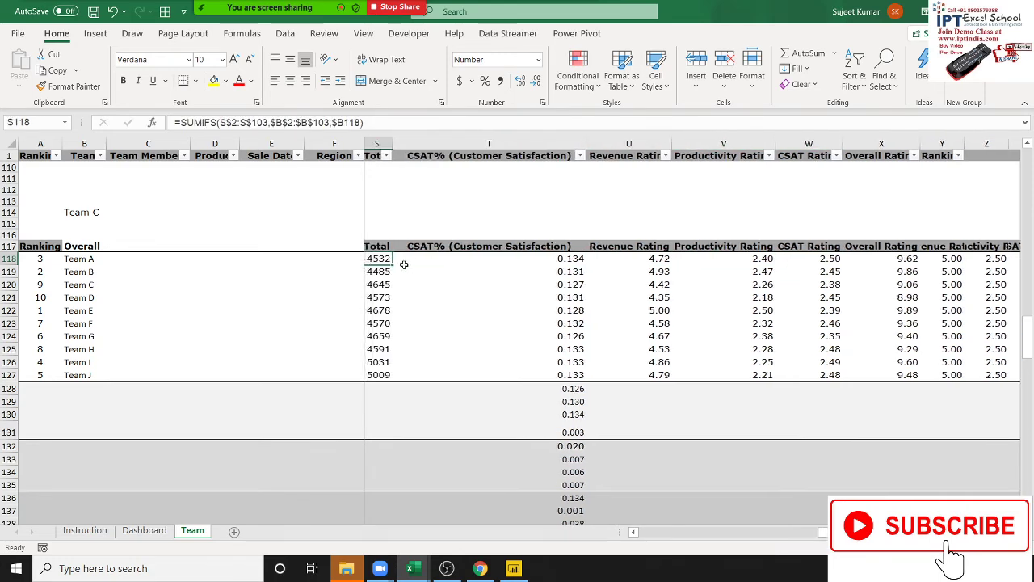
key(Left)
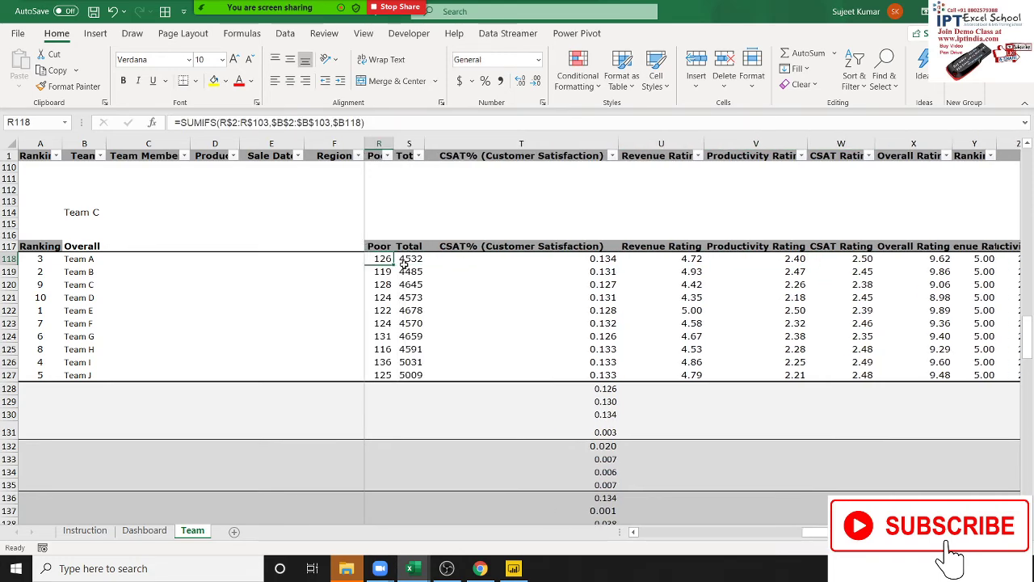
key(Left)
key(Left)
key(Right)
key(Right)
key(Right)
key(Right)
key(Right)
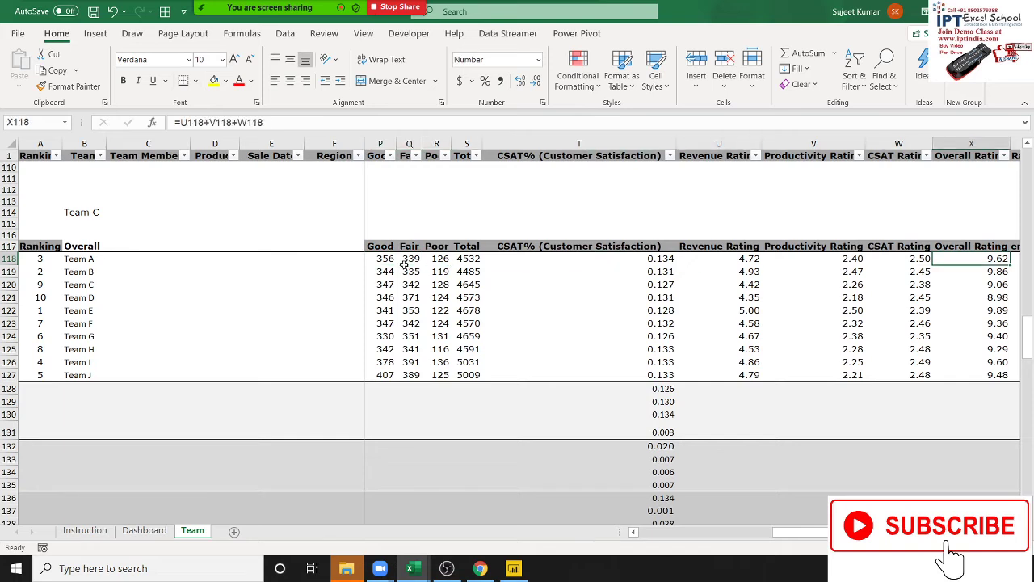
key(Left)
key(Left)
key(F2)
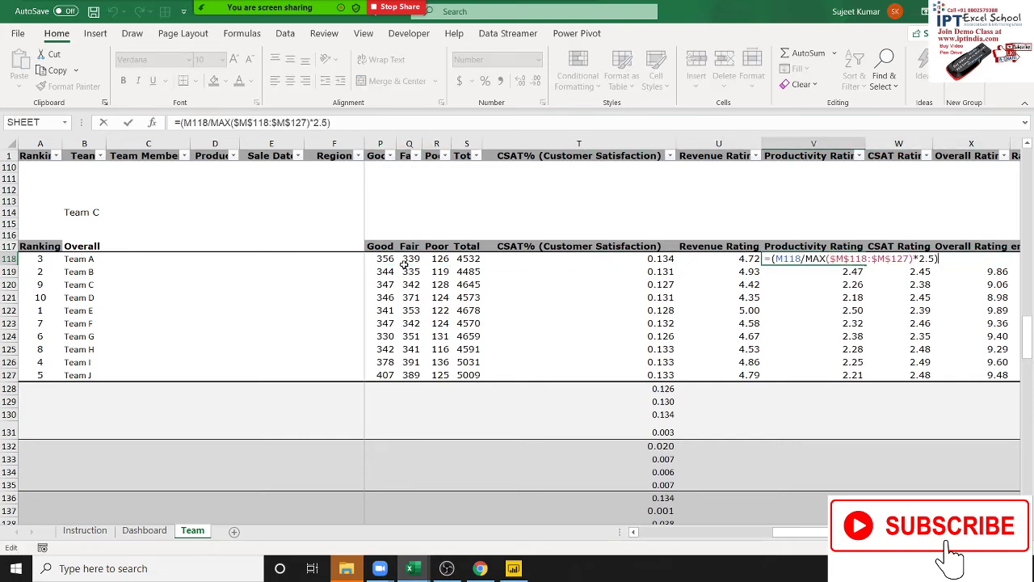
key(Escape)
key(Left)
key(Left)
key(Left)
key(Left)
key(Left)
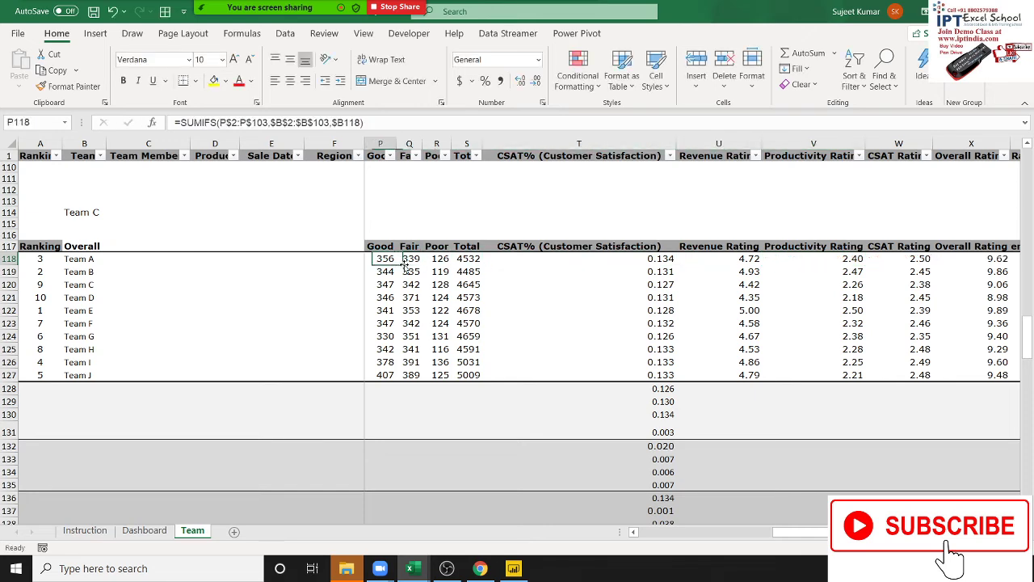
key(Left)
key(Left)
key(Left)
key(Left)
key(Left)
key(Left)
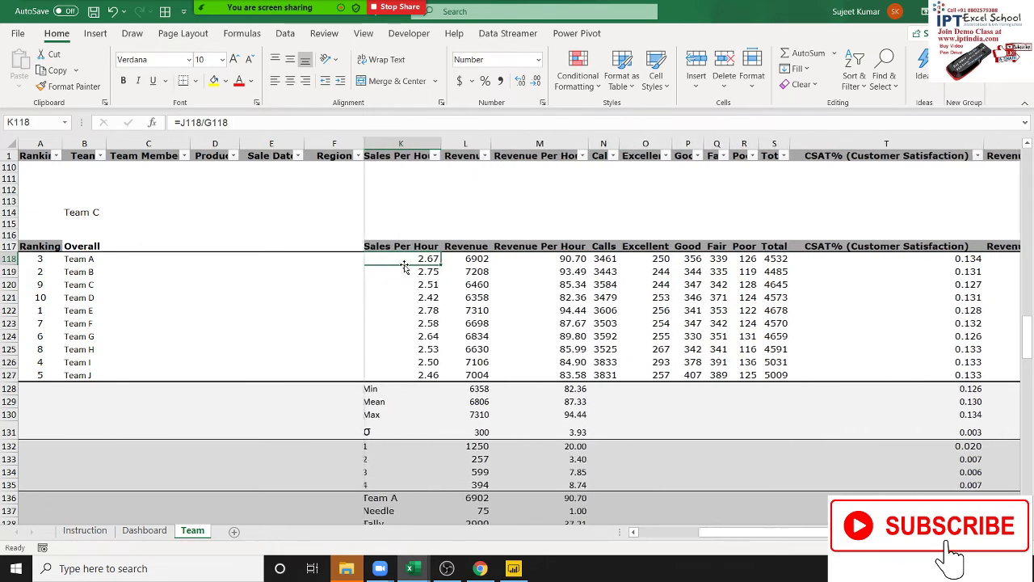
Inspect the Revenue Per Hour formula in row 118 of the Excel team totals.
key(Right)
key(Right)
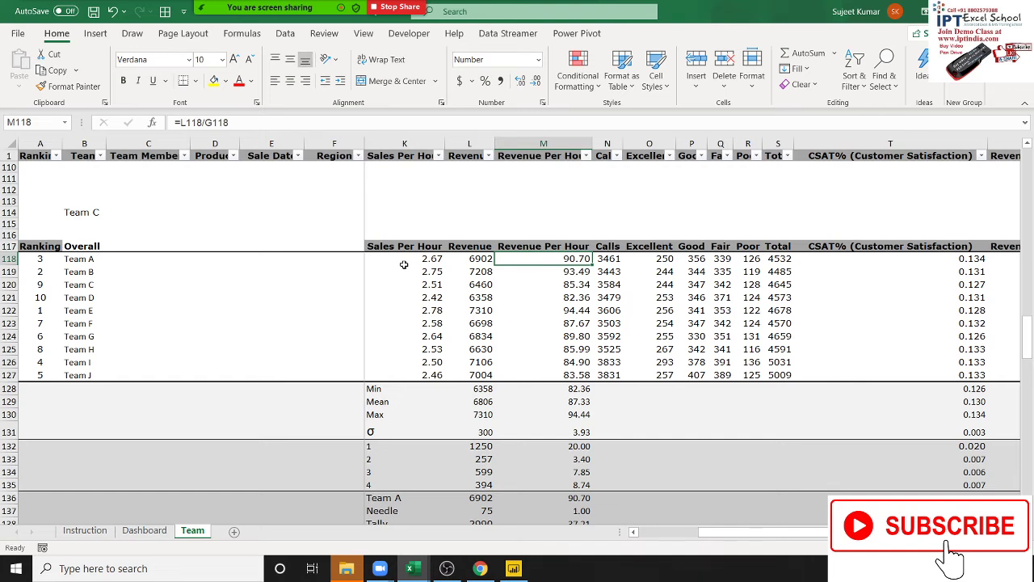
key(F2)
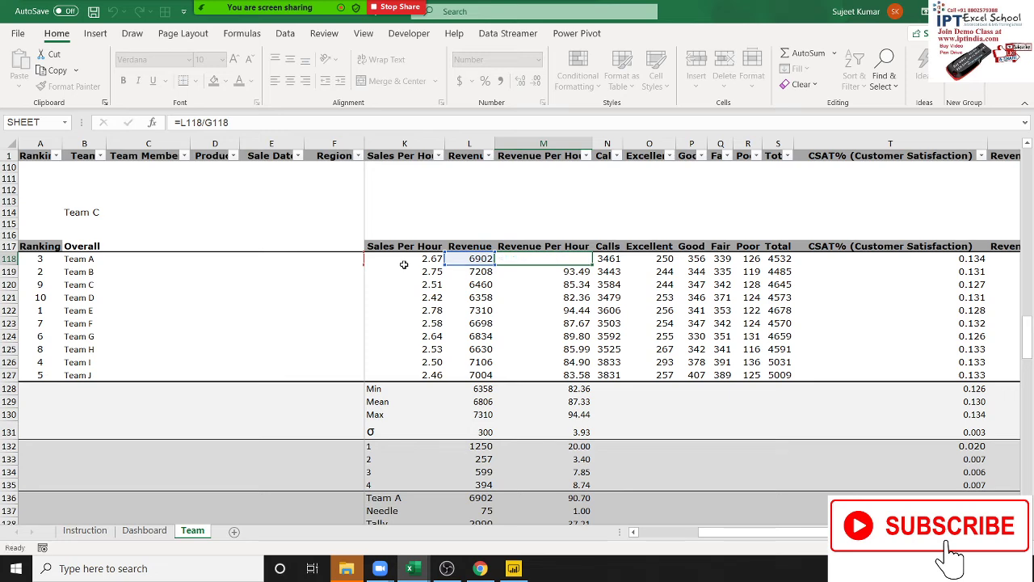
key(Escape)
key(Left)
key(Left)
key(Left)
key(Left)
key(Left)
key(Left)
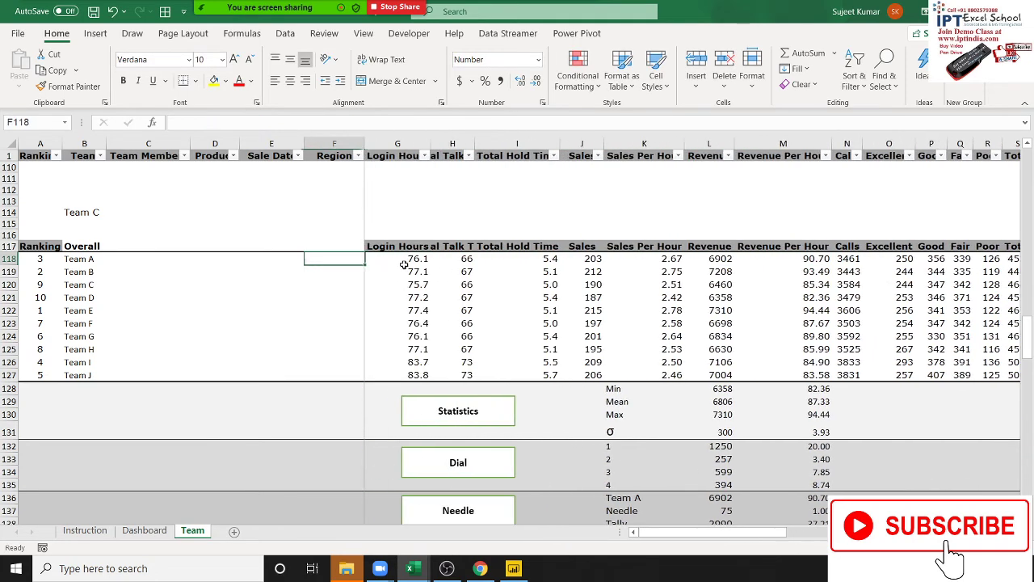
key(Left)
Review Team A's Sales Per Hour, Revenue and Login Hours SUMIFS totals, then return to Power BI.
key(Right)
key(Right)
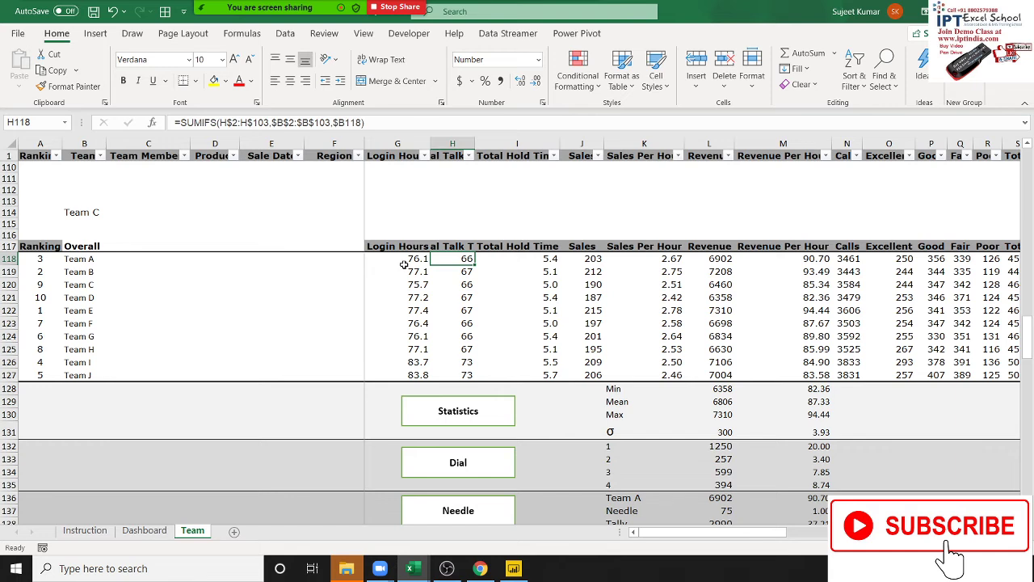
key(Right)
key(Right)
key(Right)
key(Left)
key(Left)
key(Left)
key(Left)
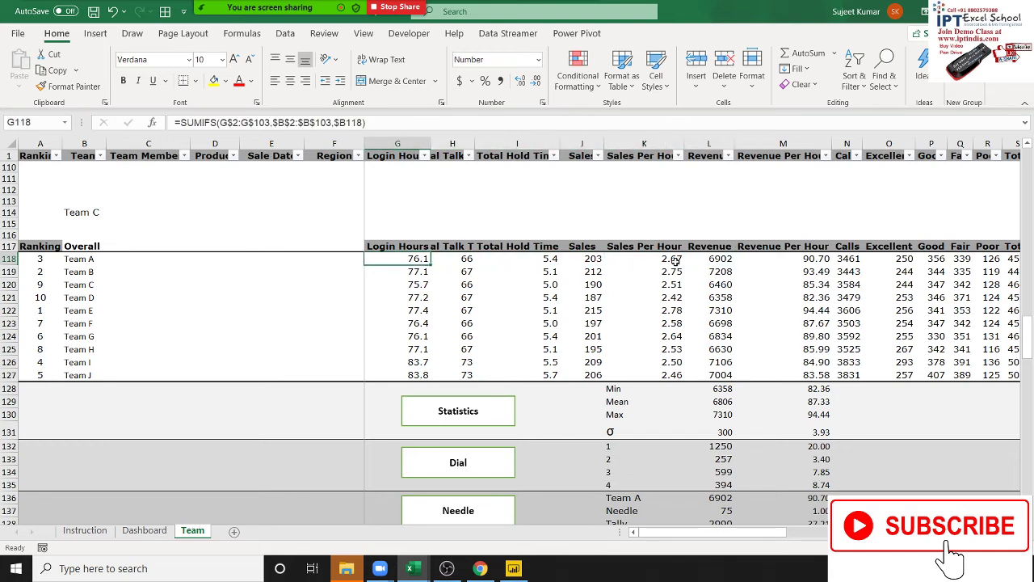
click(676, 260)
key(Right)
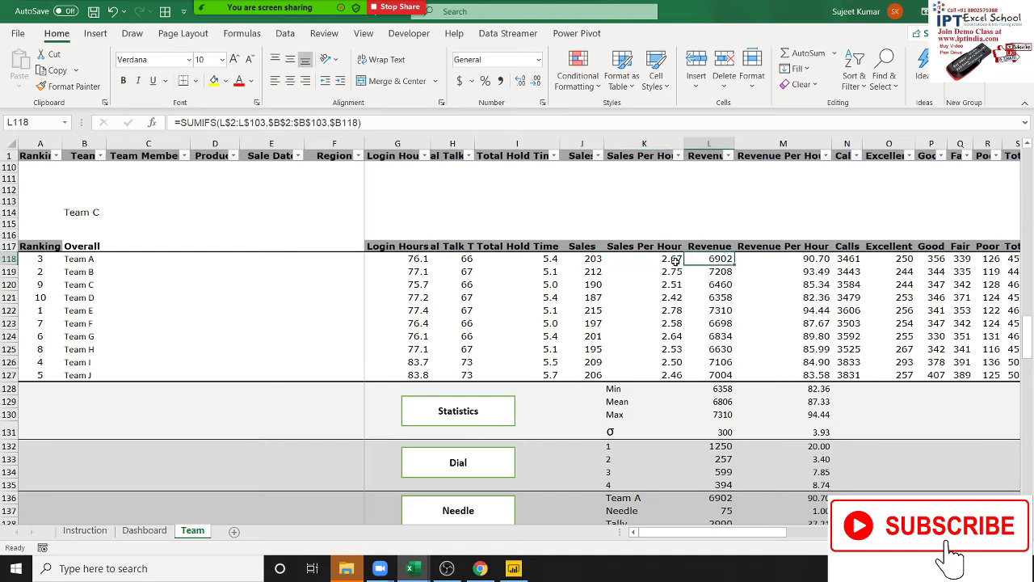
key(Right)
key(Right)
key(Left)
key(Left)
key(Left)
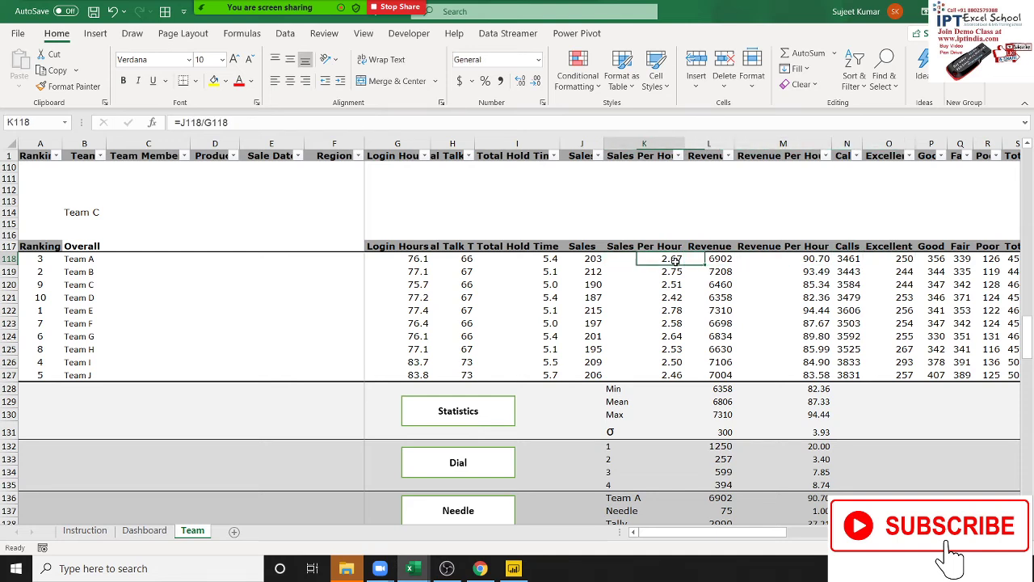
key(Left)
key(Left)
key(Left)
key(Left)
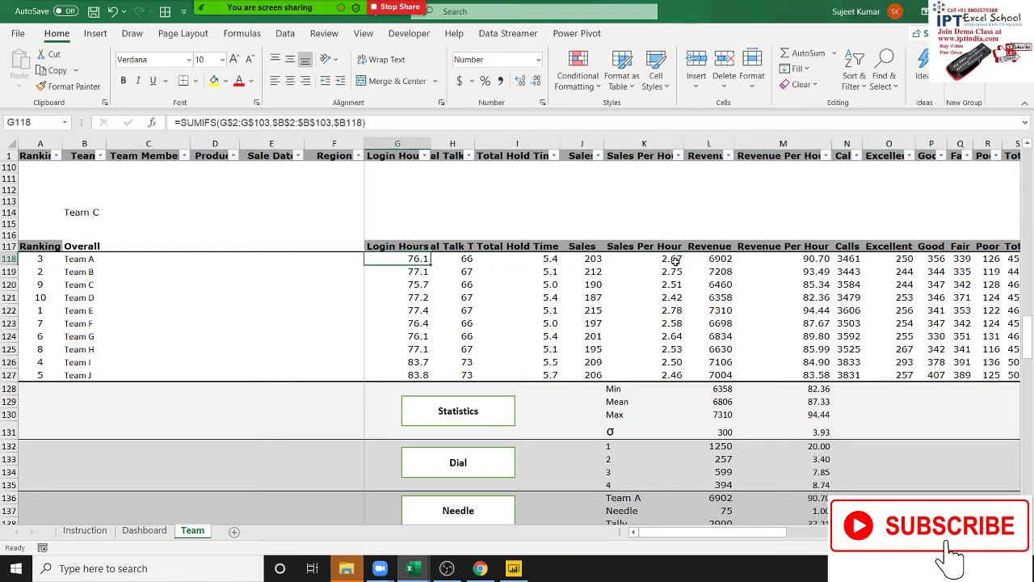
key(Right)
key(Right)
key(Right)
key(Right)
key(Right)
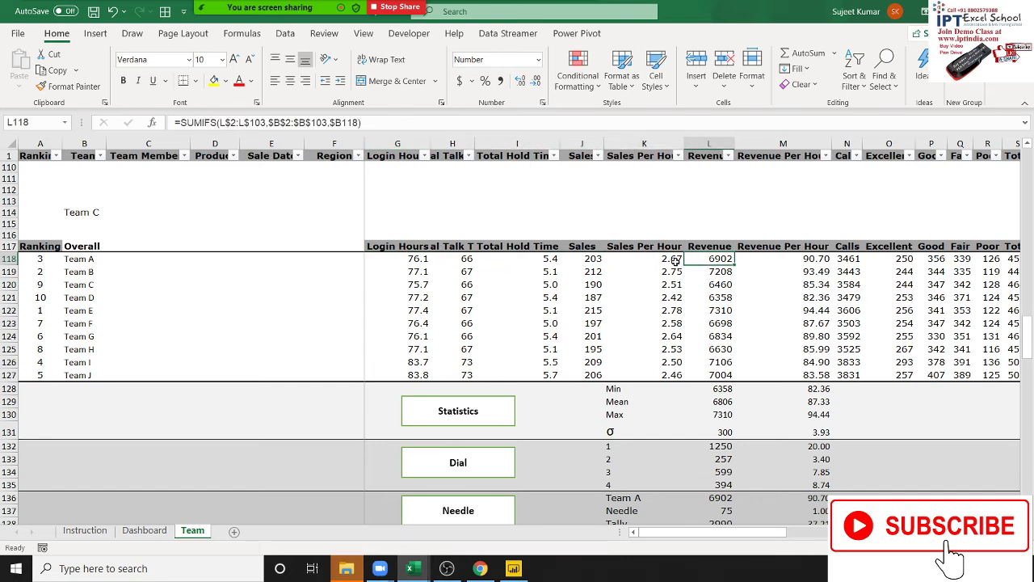
key(alt+Tab)
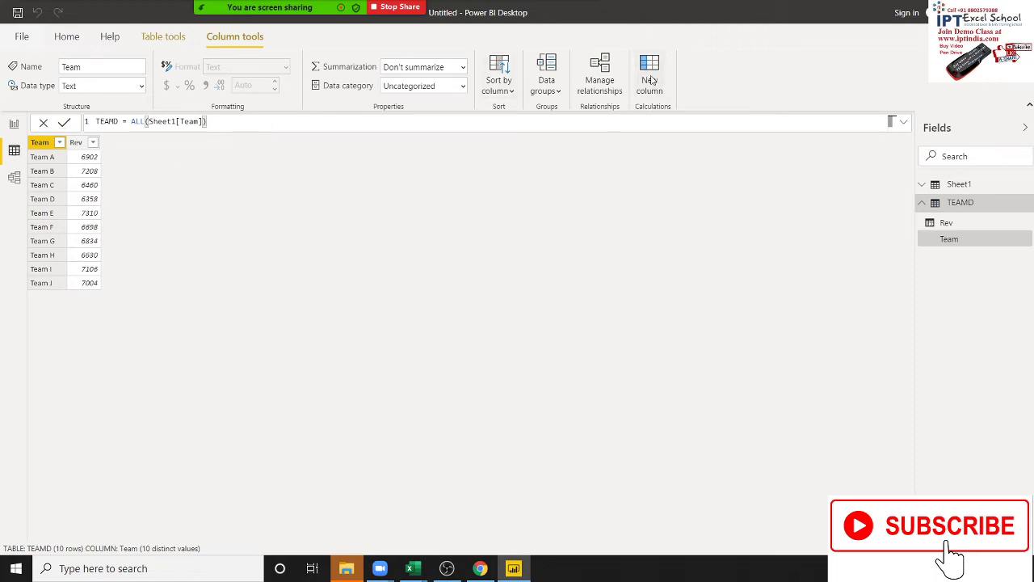
Select the TEAMD Rev column to see its SUMX(FILTER(Sheet1, …), Sheet1[Revenue]) formula.
click(88, 173)
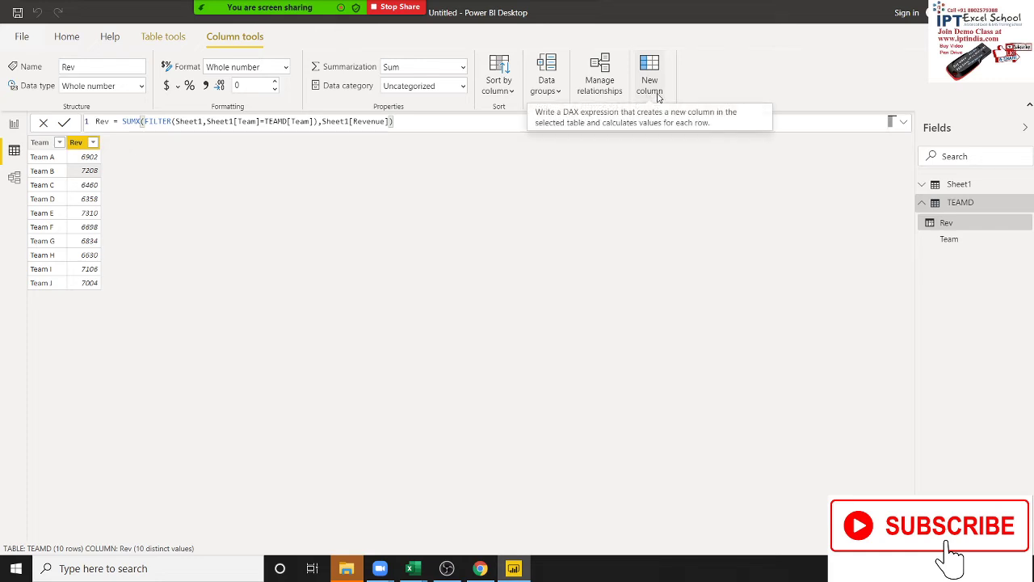
Back in Excel, check a Team J revenue value and look over the rating column headers.
key(alt+Tab)
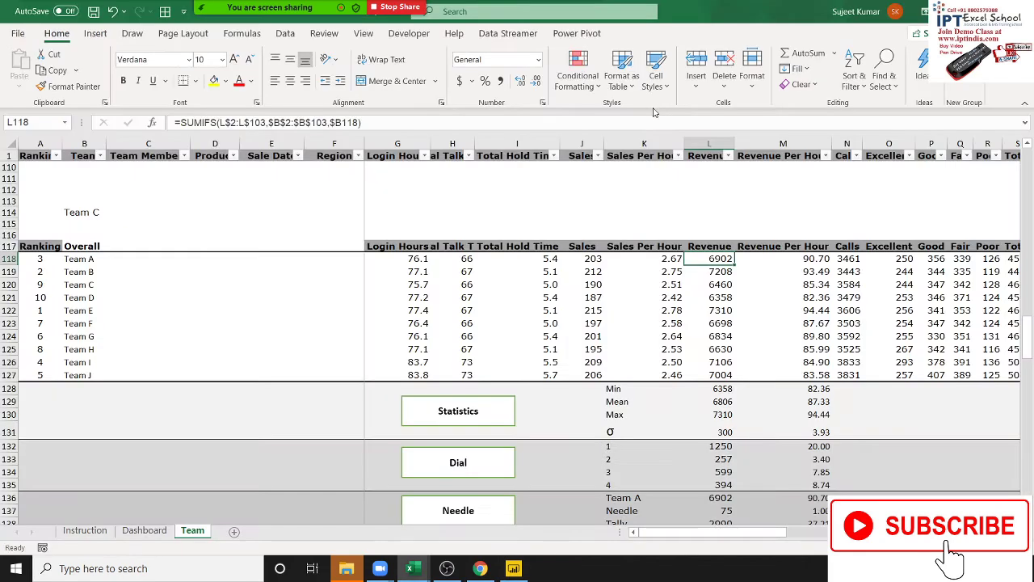
scroll(692, 223, up, 6)
click(717, 193)
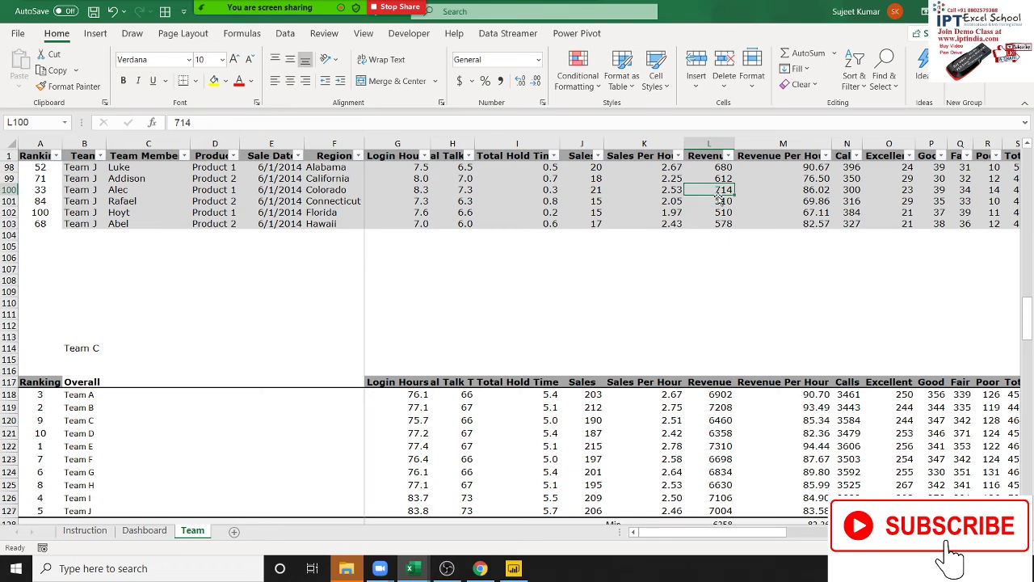
key(Right)
key(Up)
key(Up)
key(Up)
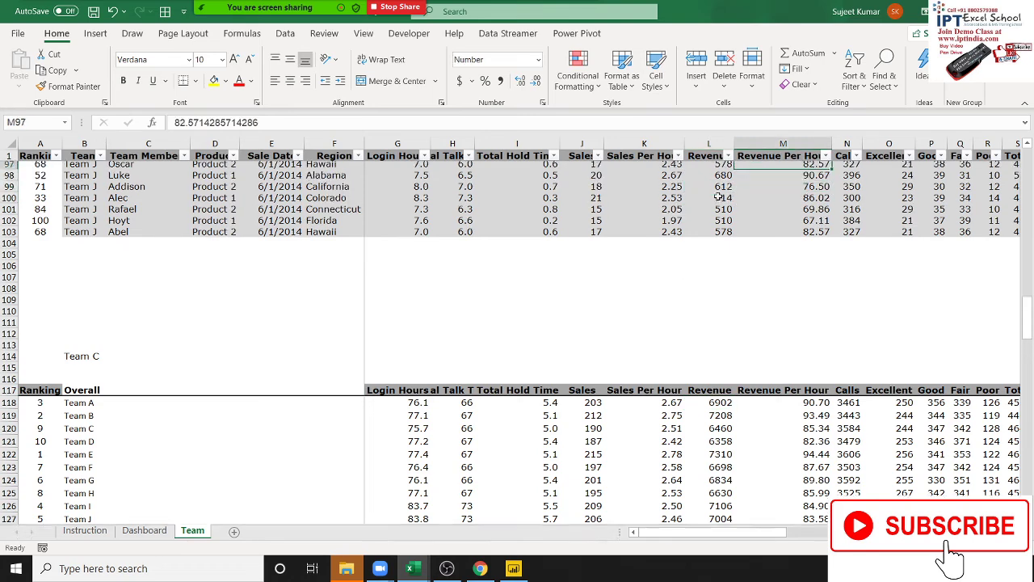
key(ctrl+Up)
key(Down)
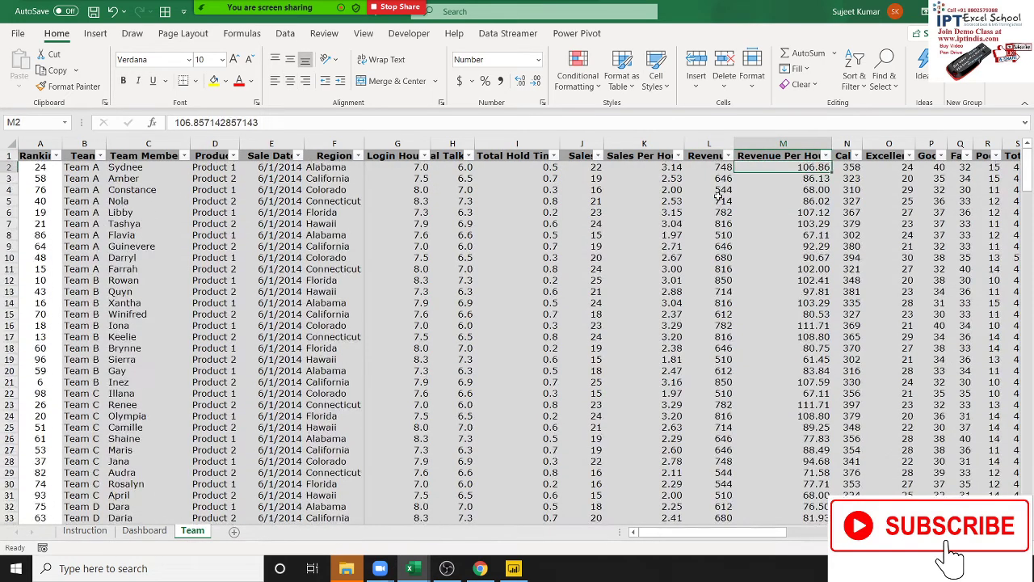
key(Up)
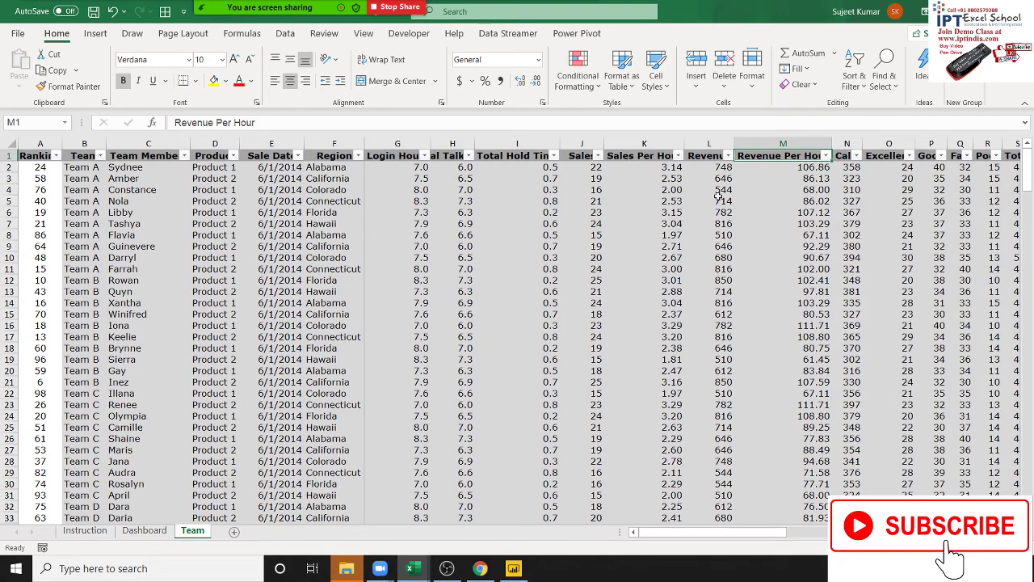
key(Down)
key(Up)
key(Left)
key(Left)
key(Right)
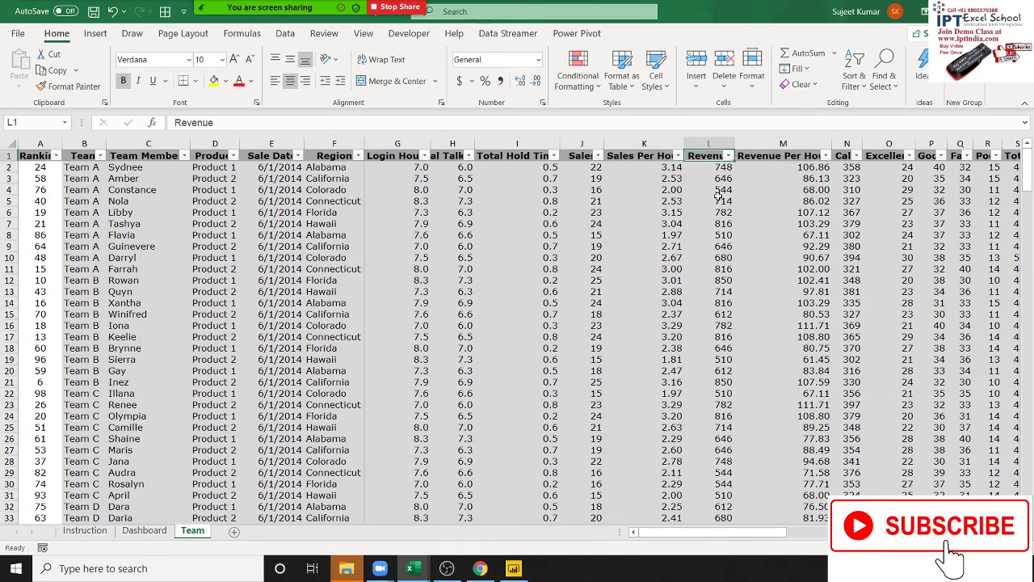
key(Right)
key(Right)
key(Right)
key(Right)
key(Right)
key(Right)
key(Left)
key(Left)
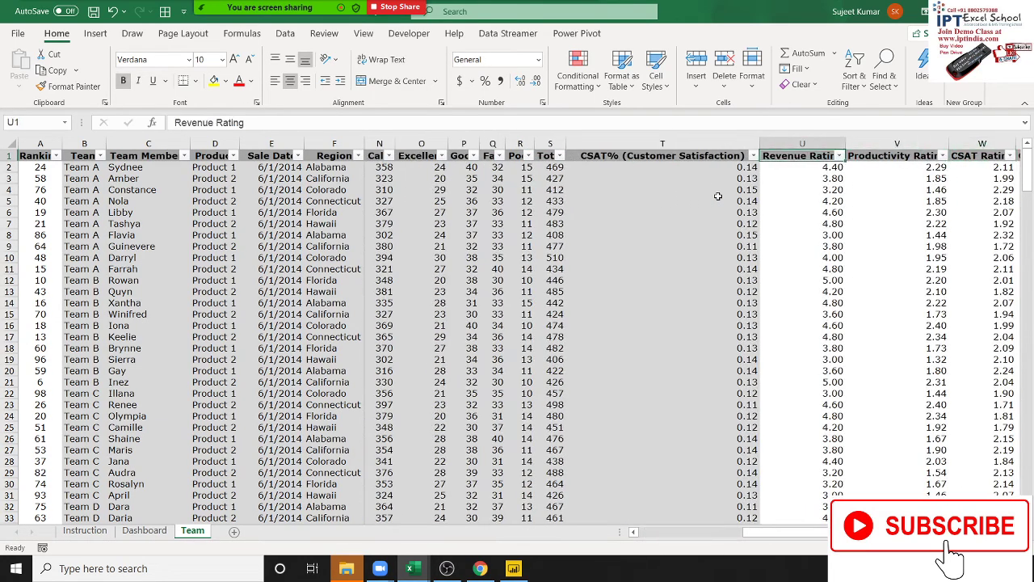
key(Right)
key(Right)
key(Right)
key(Right)
key(Left)
key(Left)
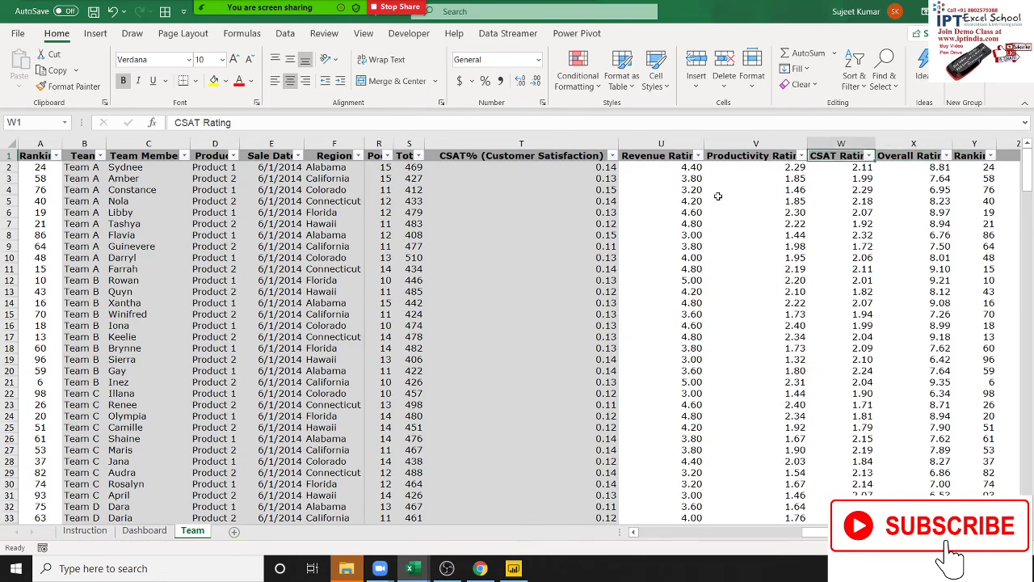
key(Left)
key(Right)
key(Right)
key(Right)
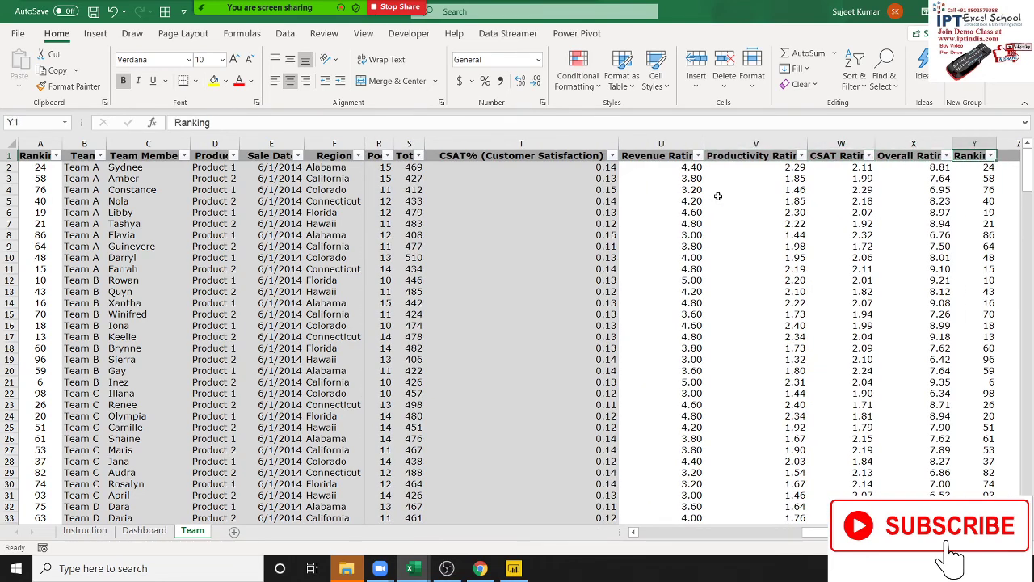
Check which ratings the first-row Overall Rating formula adds together.
key(Left)
key(Down)
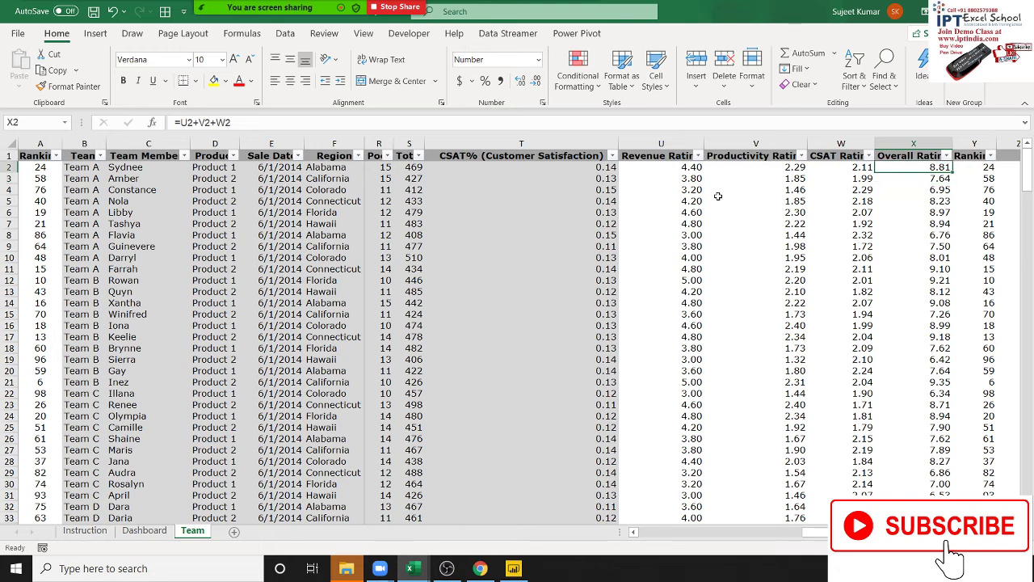
key(Up)
key(Down)
key(Up)
key(Down)
key(F2)
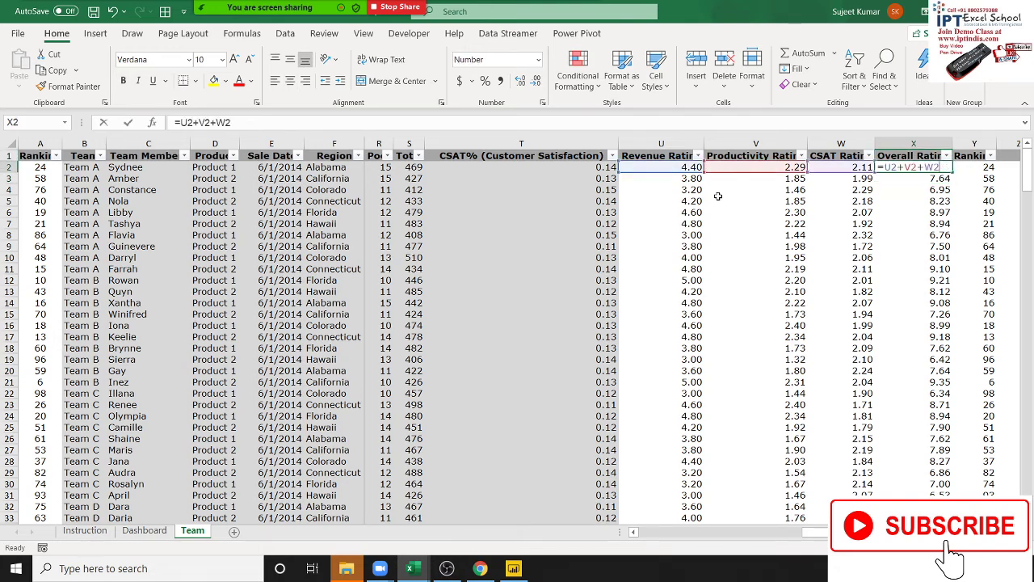
key(Escape)
key(Left)
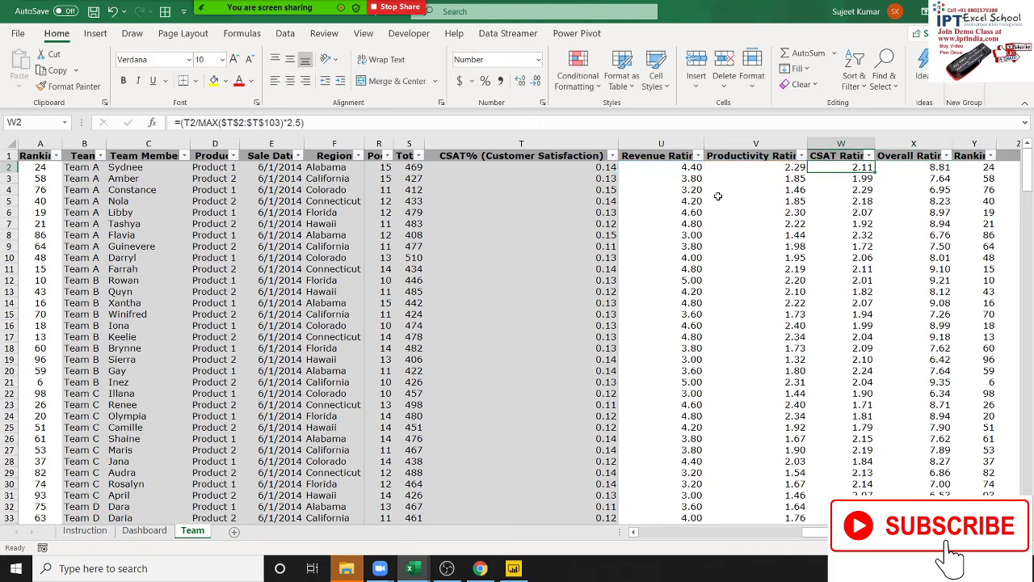
key(Left)
key(Left)
key(Left)
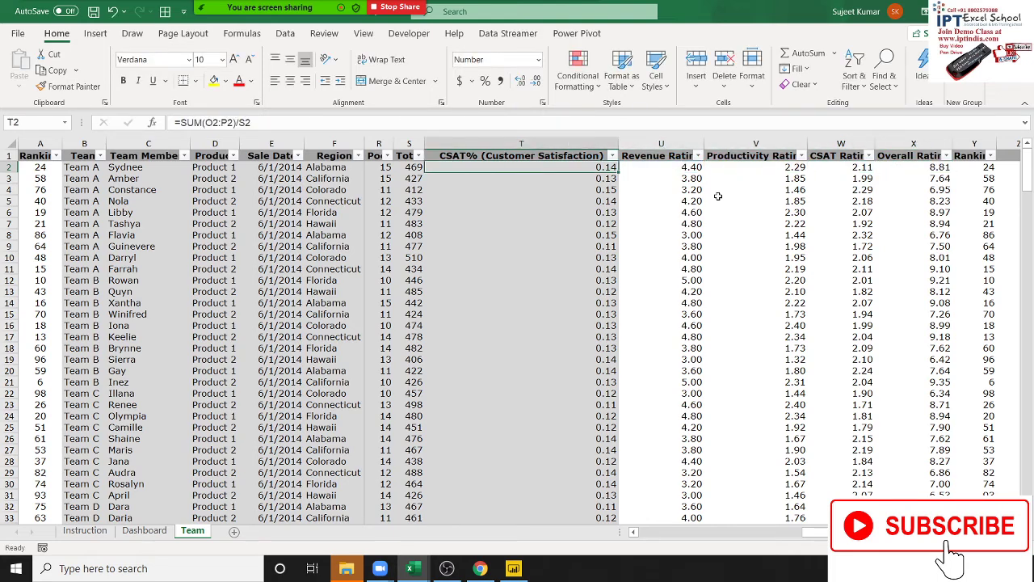
key(Right)
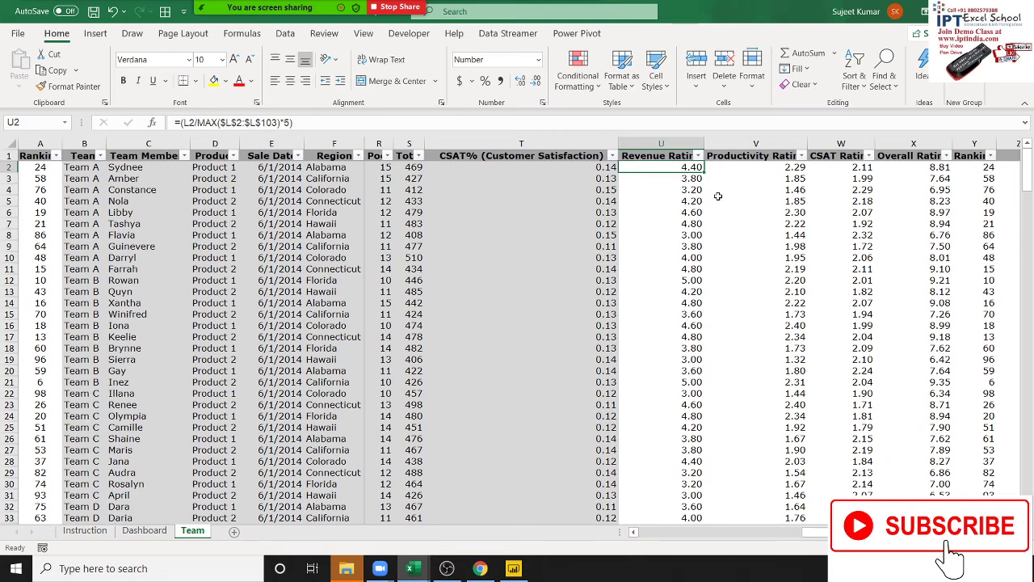
Inspect the Revenue, Productivity, CSAT and Overall Rating formulas in U2, V2, W2 and X2.
key(F2)
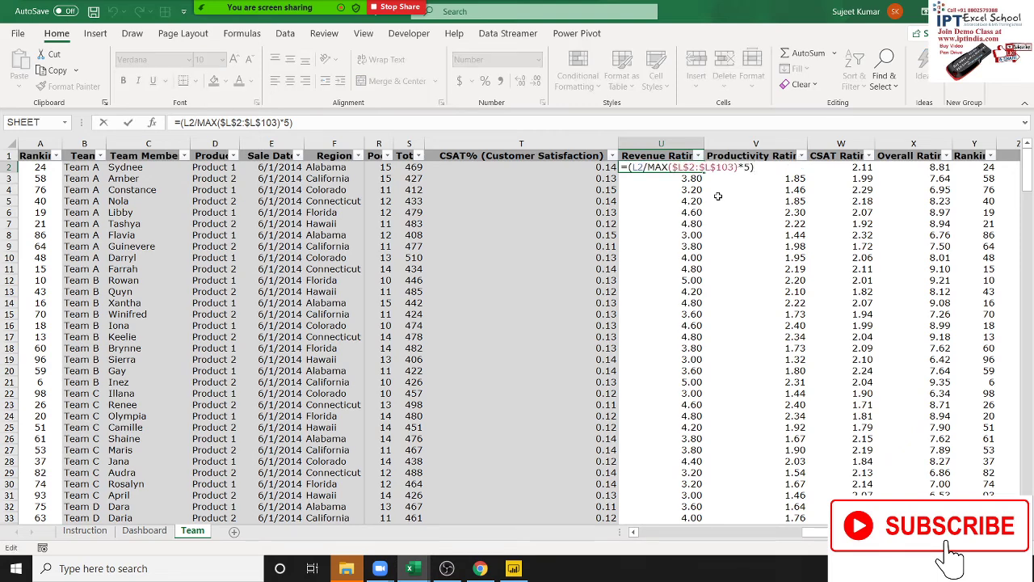
key(Escape)
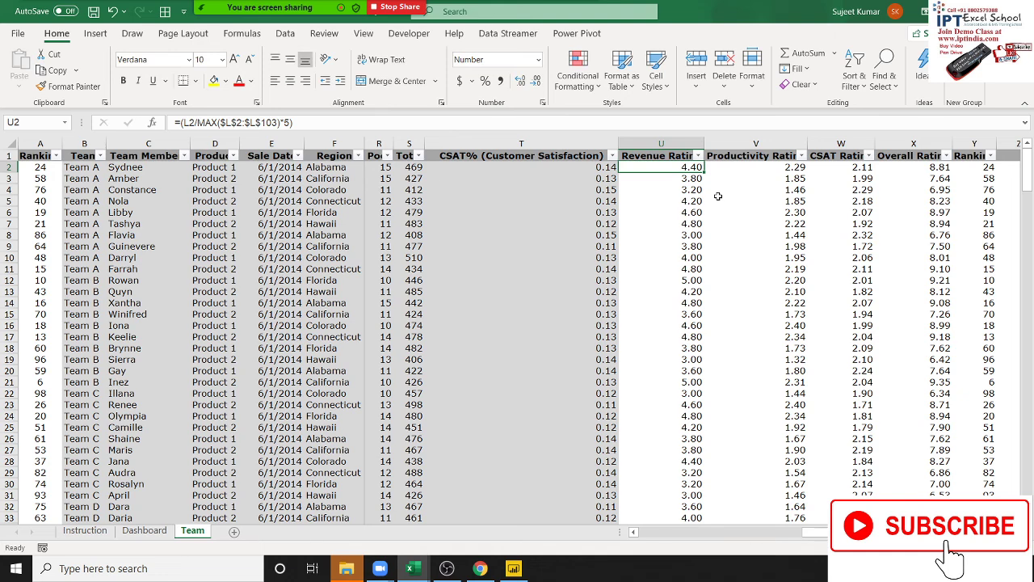
key(Right)
key(F2)
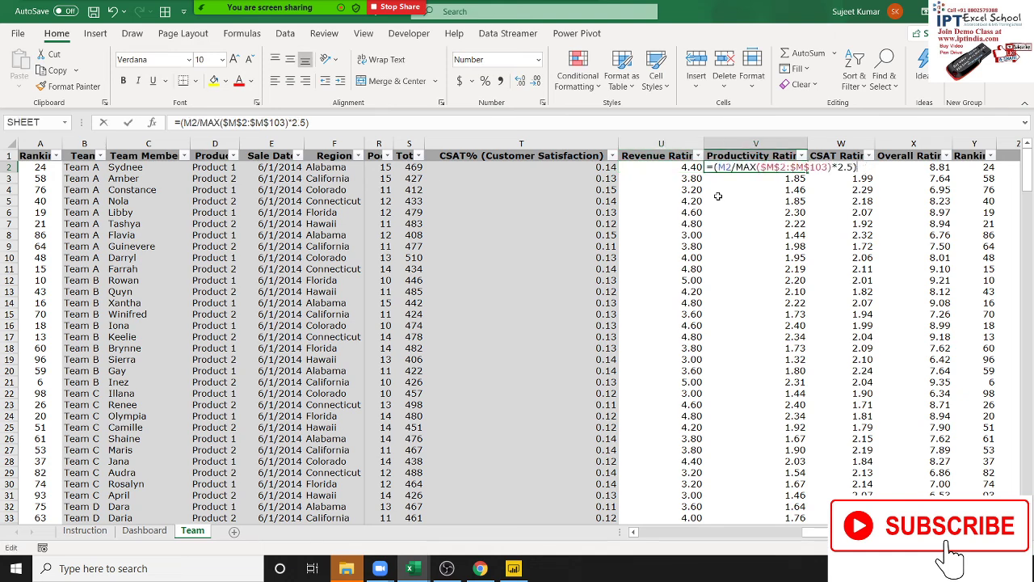
key(Escape)
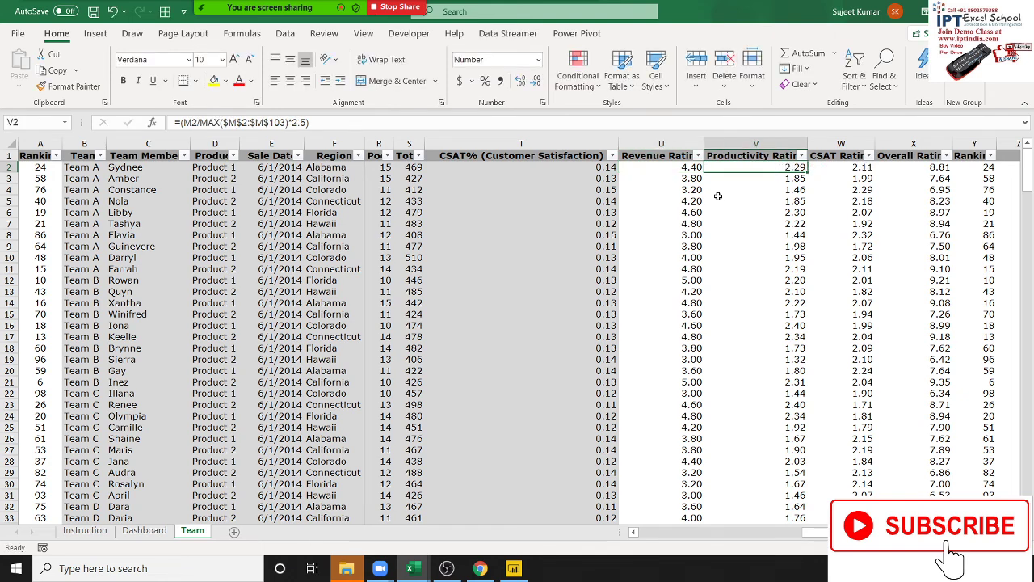
key(Right)
key(F2)
key(Escape)
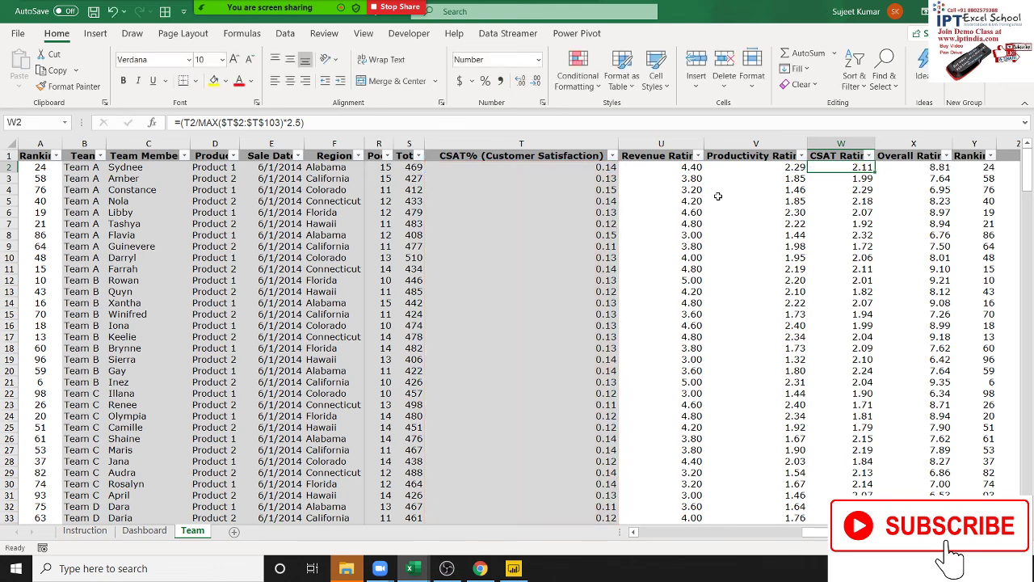
key(Right)
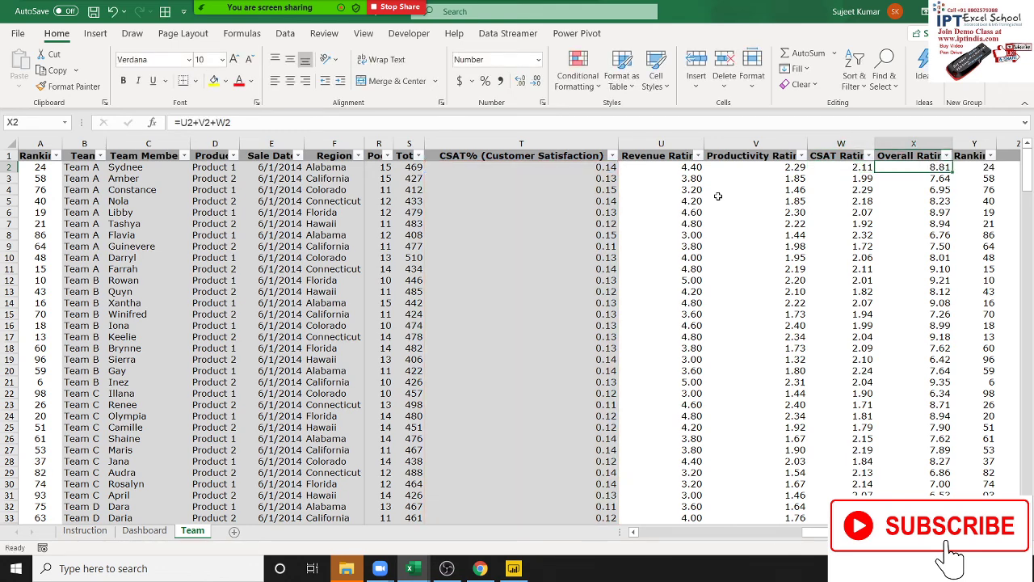
key(F2)
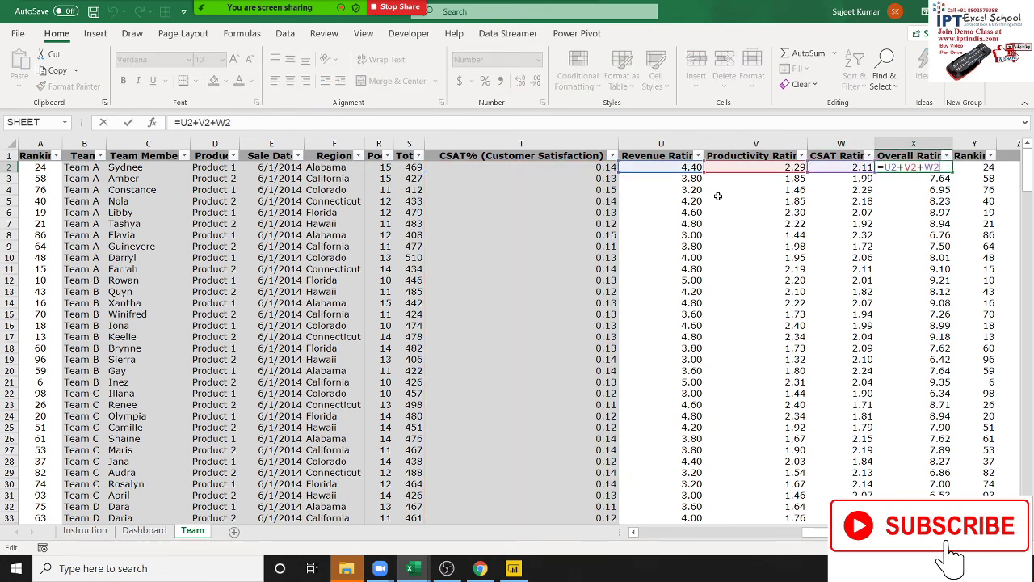
key(Escape)
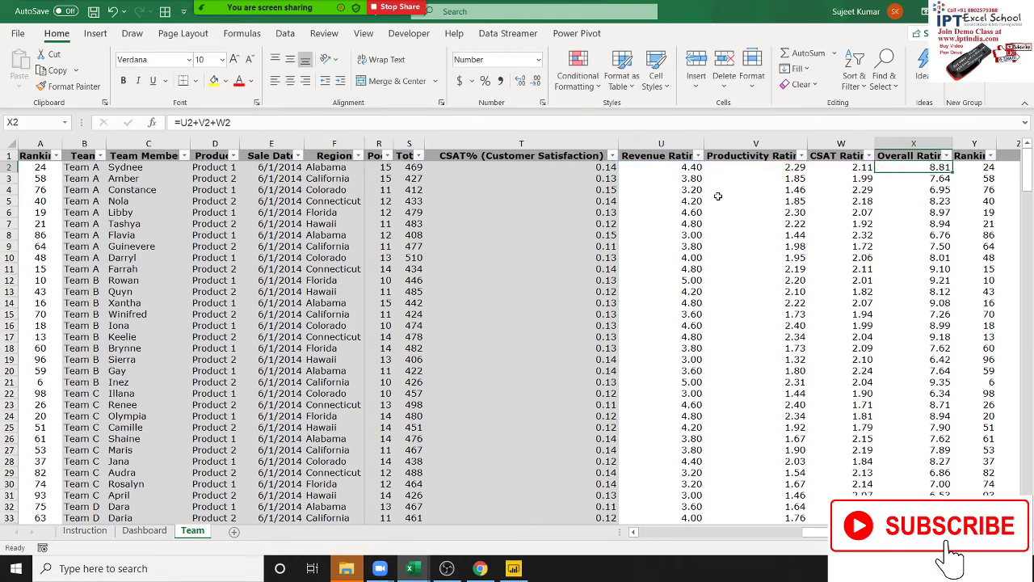
Step back through the rating cells to the CSAT% formula in T2, then return to Power BI.
key(Left)
key(Left)
key(Left)
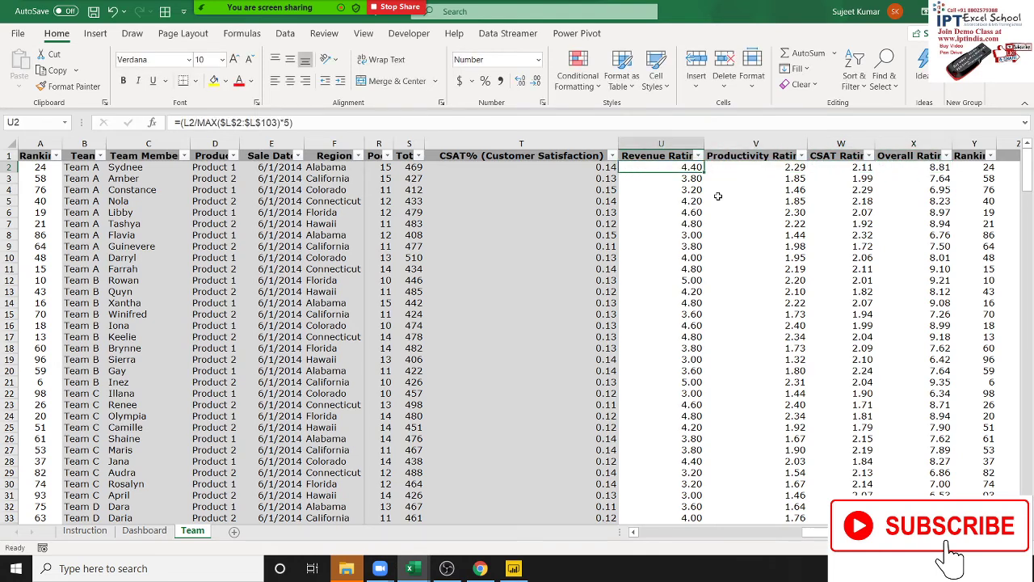
key(Up)
key(Down)
key(Right)
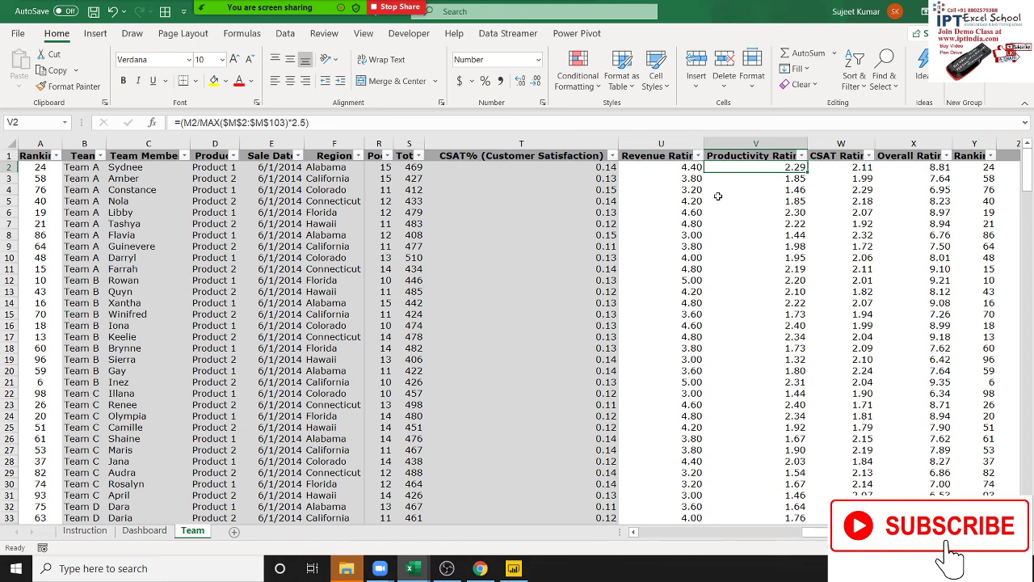
key(Up)
key(Down)
key(Left)
key(Right)
key(Right)
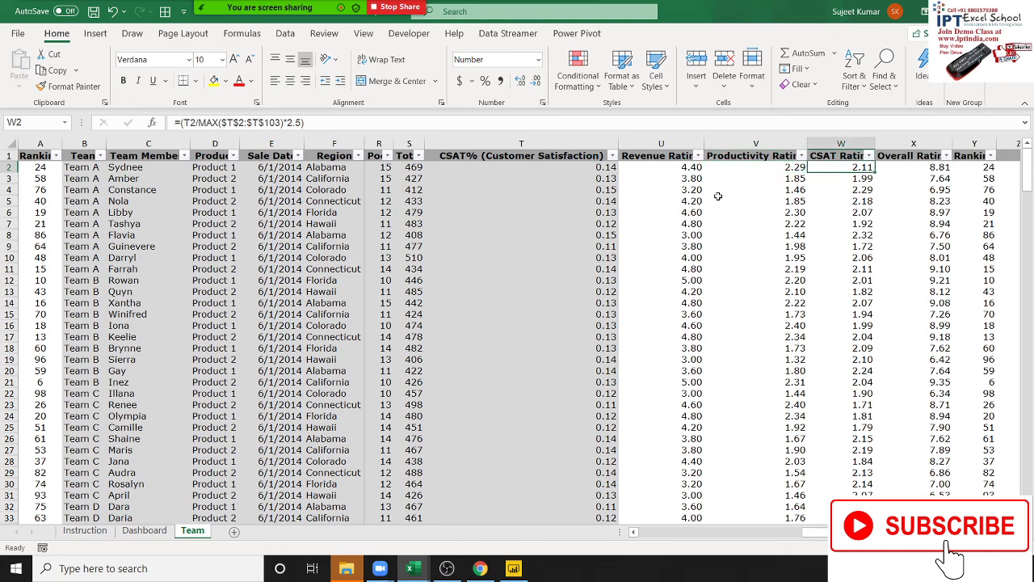
key(Left)
key(Left)
key(Left)
key(Left)
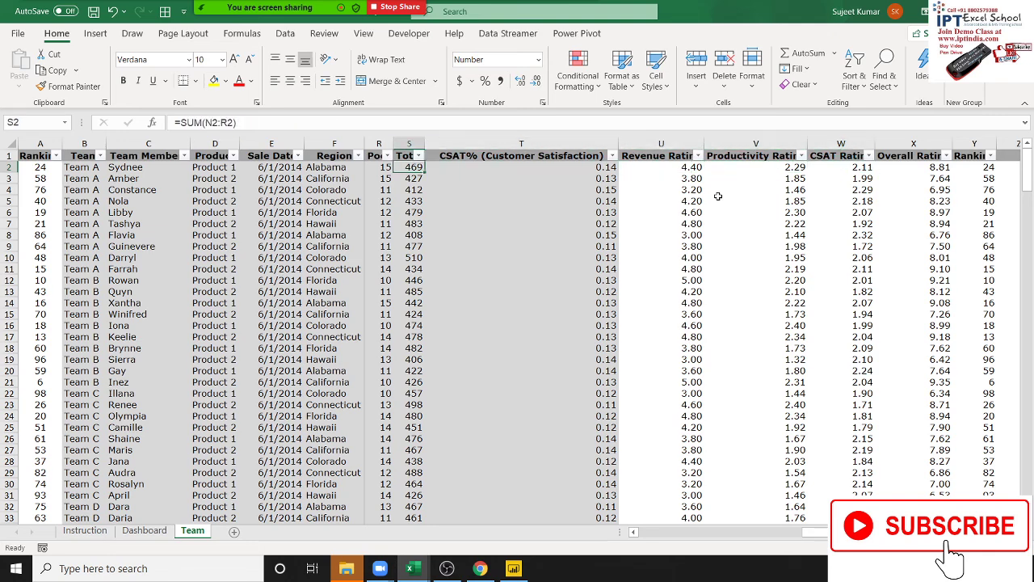
key(Right)
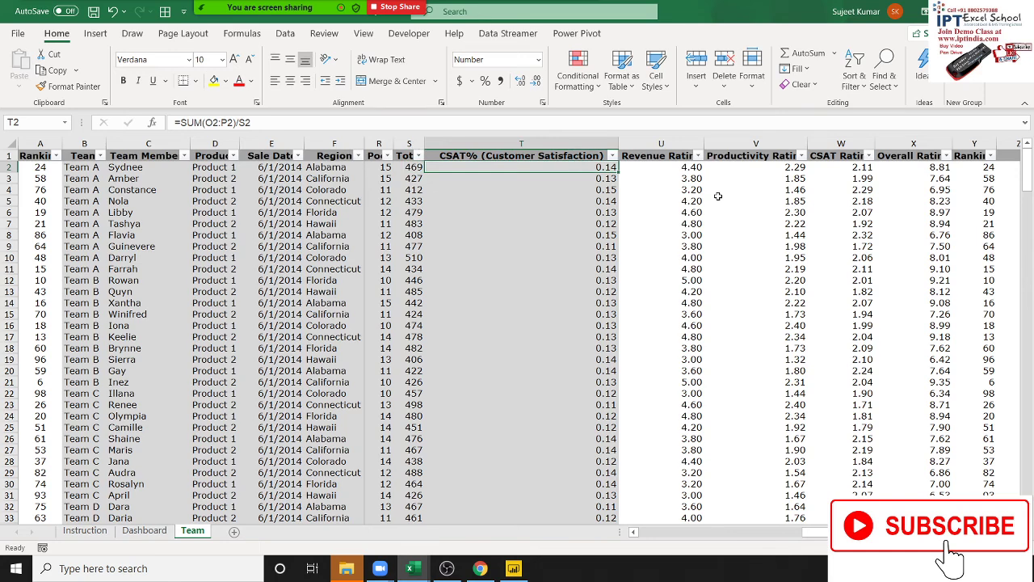
key(alt+Tab)
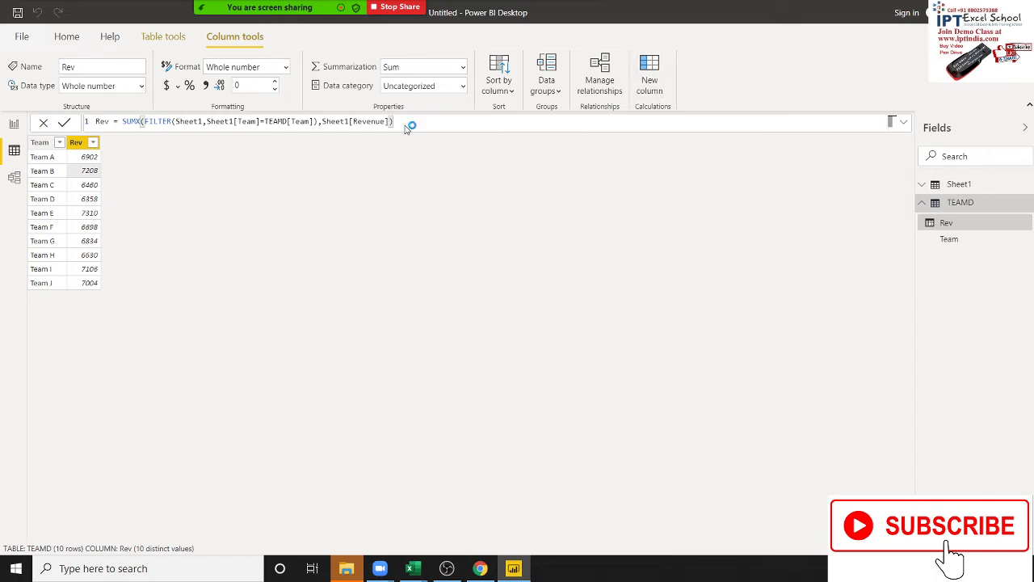
Start a new RevRt column whose formula begins with TEAMD[Rev].
key(Return)
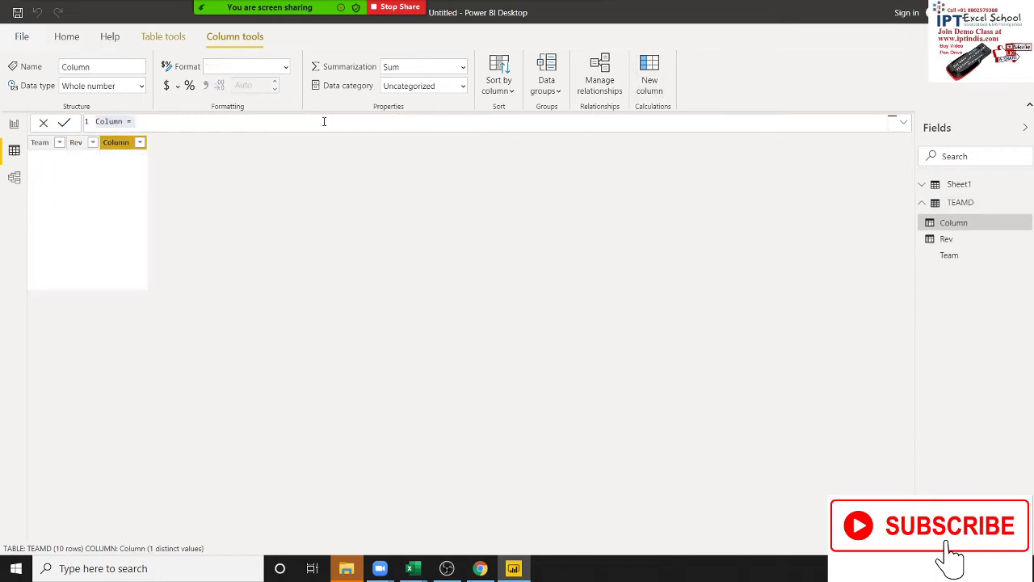
double_click(113, 120)
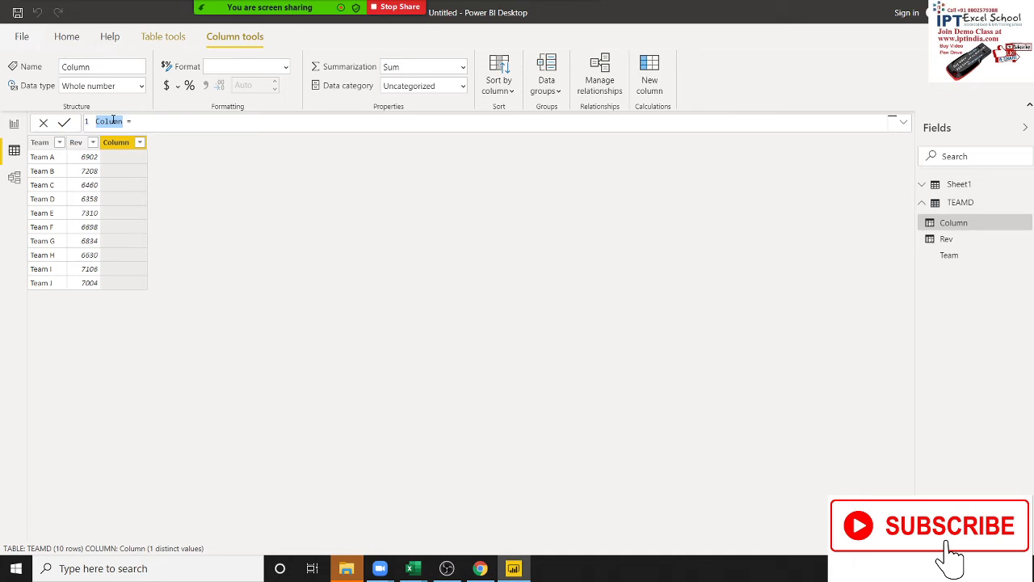
text(Rev)
text(Rt =)
text(ra)
key(BackSpace)
text(e)
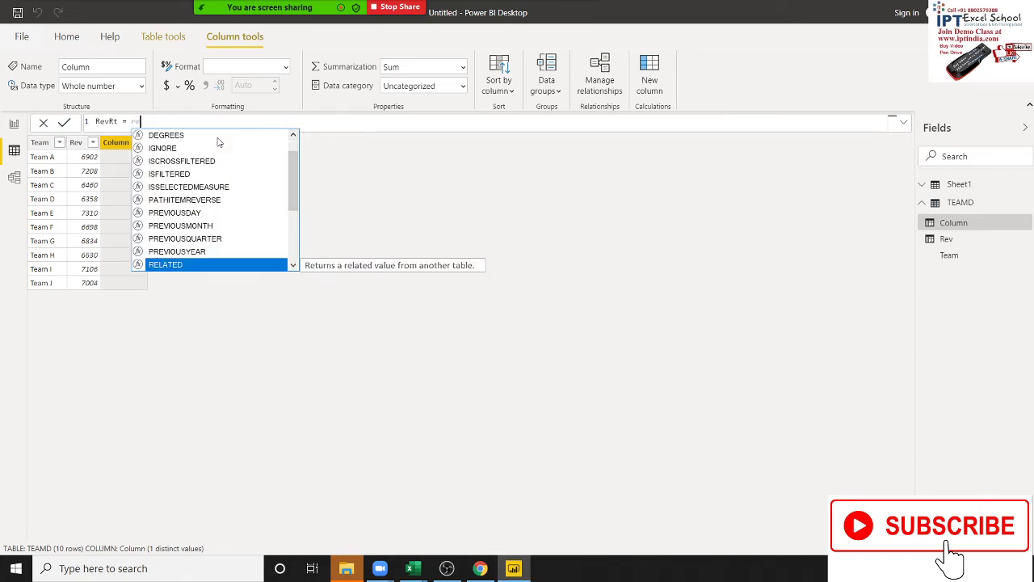
text(v)
key(Tab)
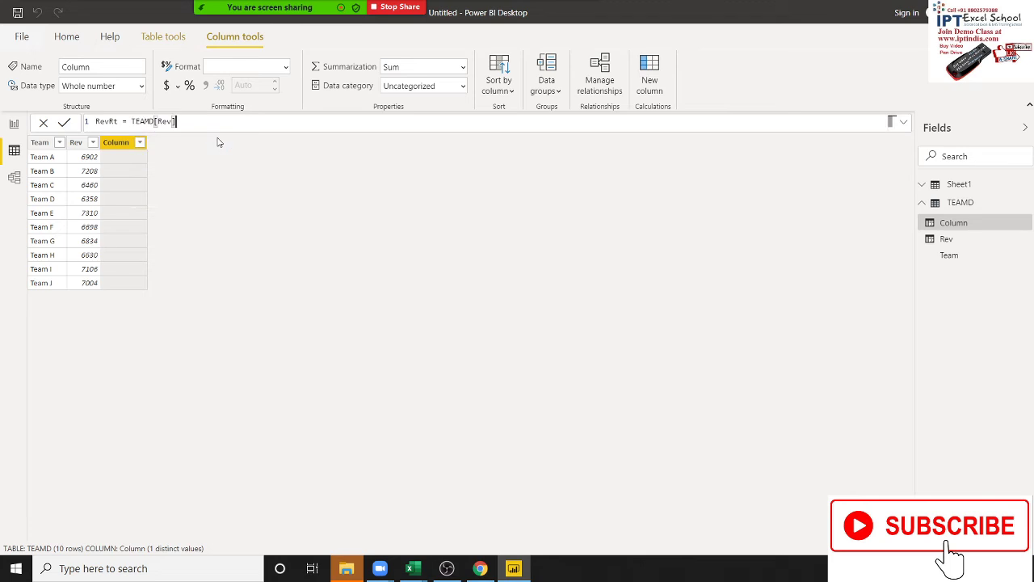
Complete it as TEAMD[Rev]/MAX(TEAMD[Rev])*5 and commit, which yields #ERROR.
text(/m)
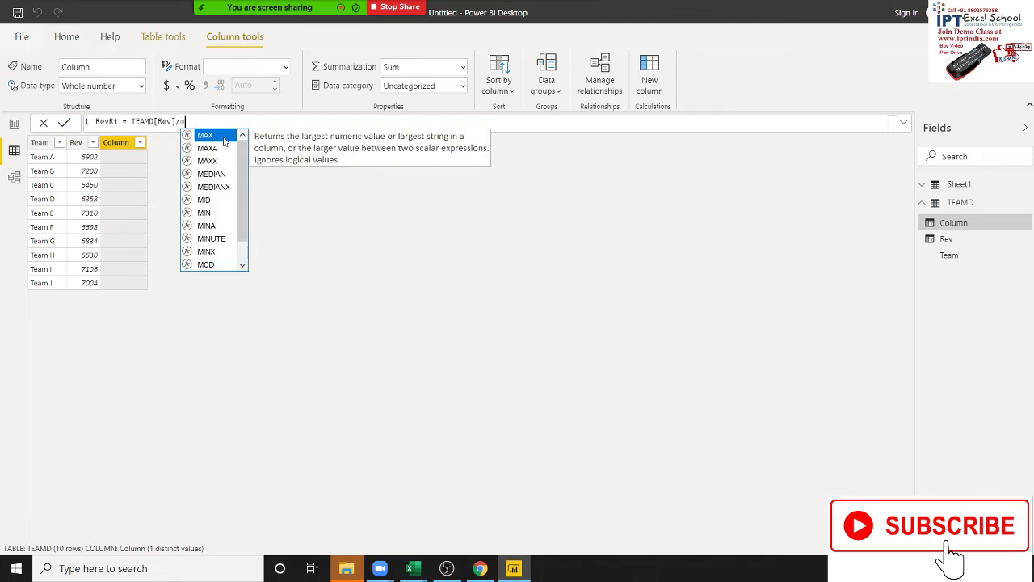
text(ax)
key(Tab)
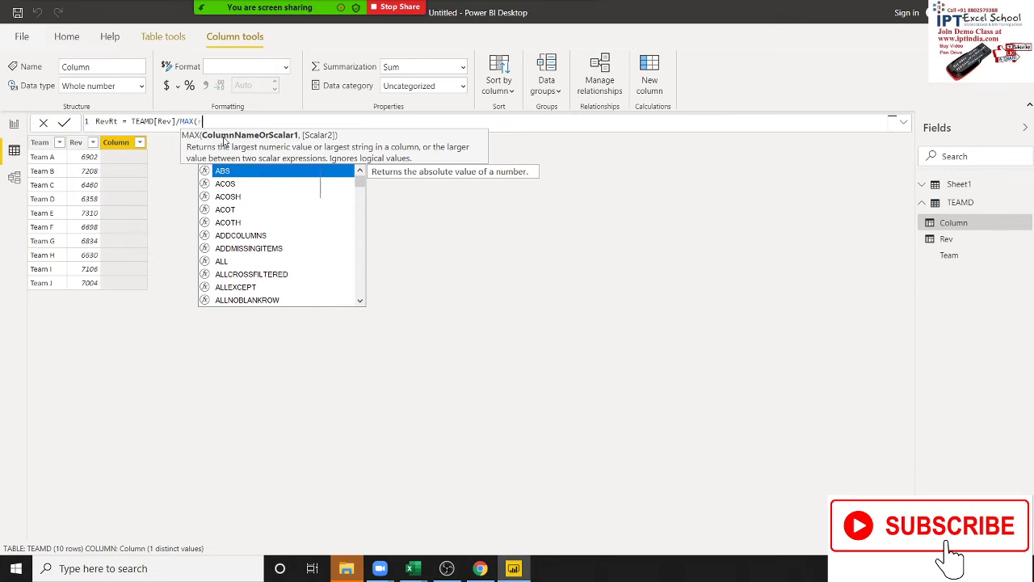
text(rev)
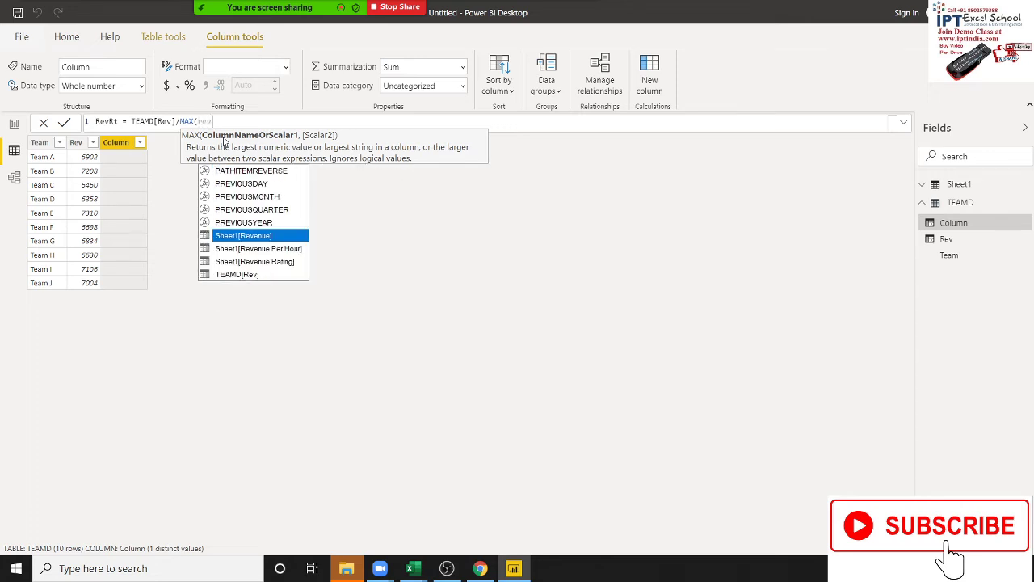
key(Down)
key(Down)
key(Tab)
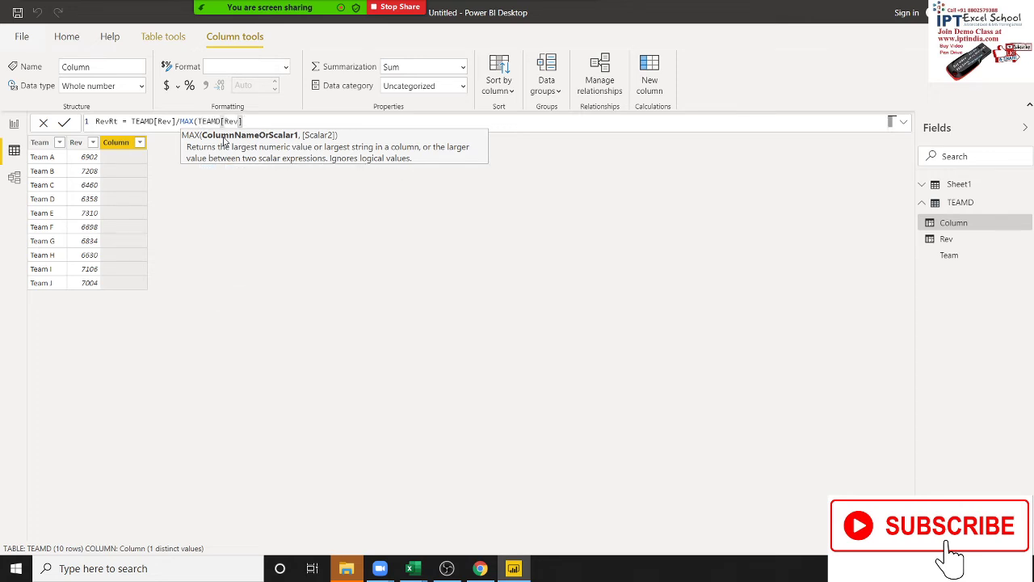
text()*5)
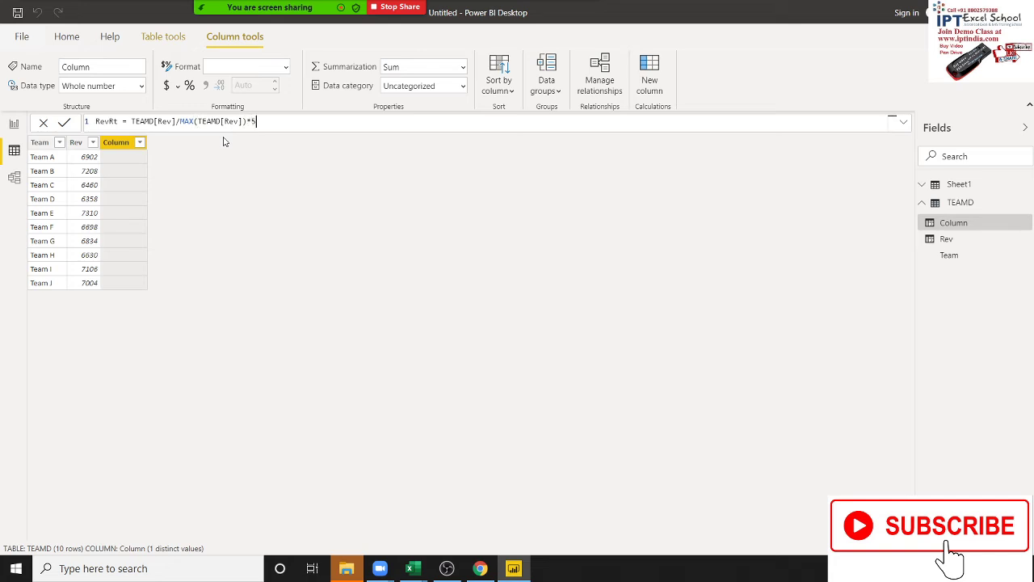
text())
key(Return)
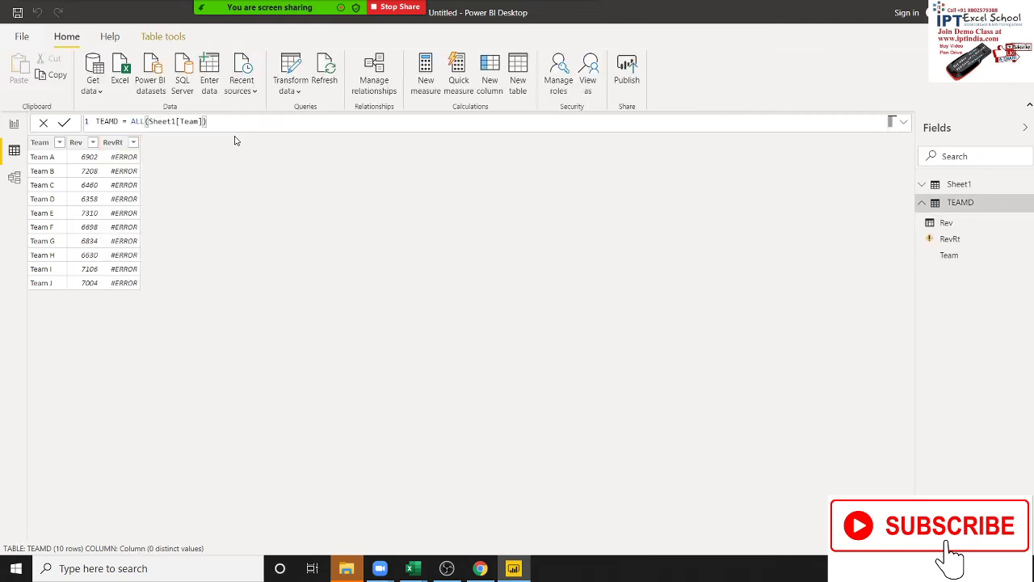
Delete the extra closing bracket in the RevRt formula so Team A rates 4.72 and Team E 5.
click(129, 158)
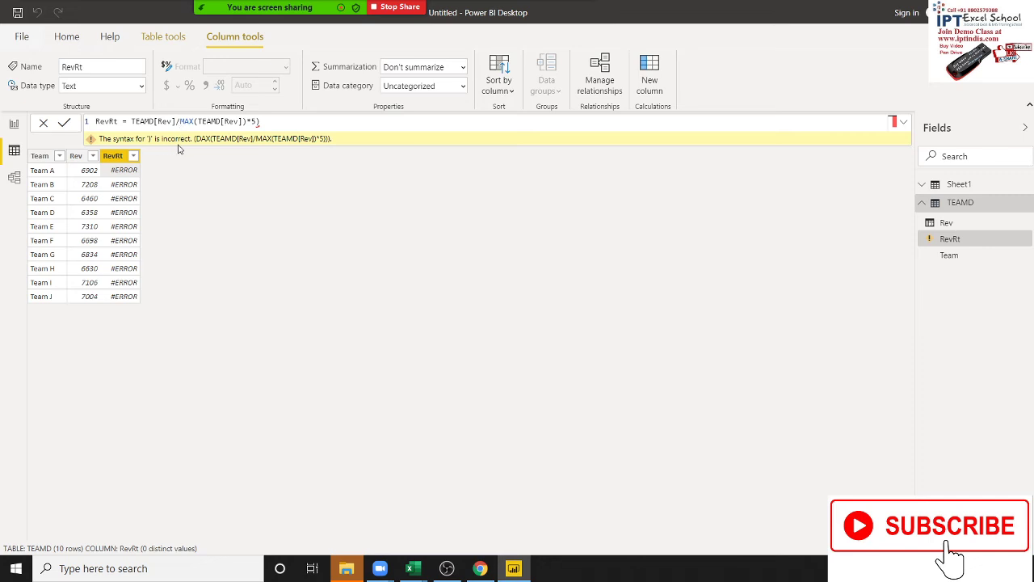
click(243, 122)
click(261, 123)
key(BackSpace)
key(Return)
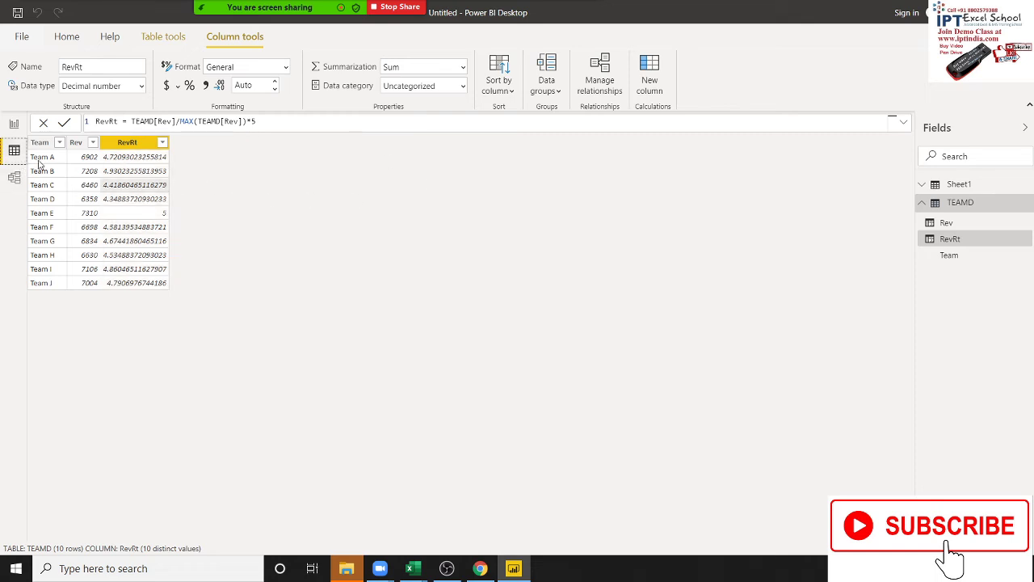
click(14, 124)
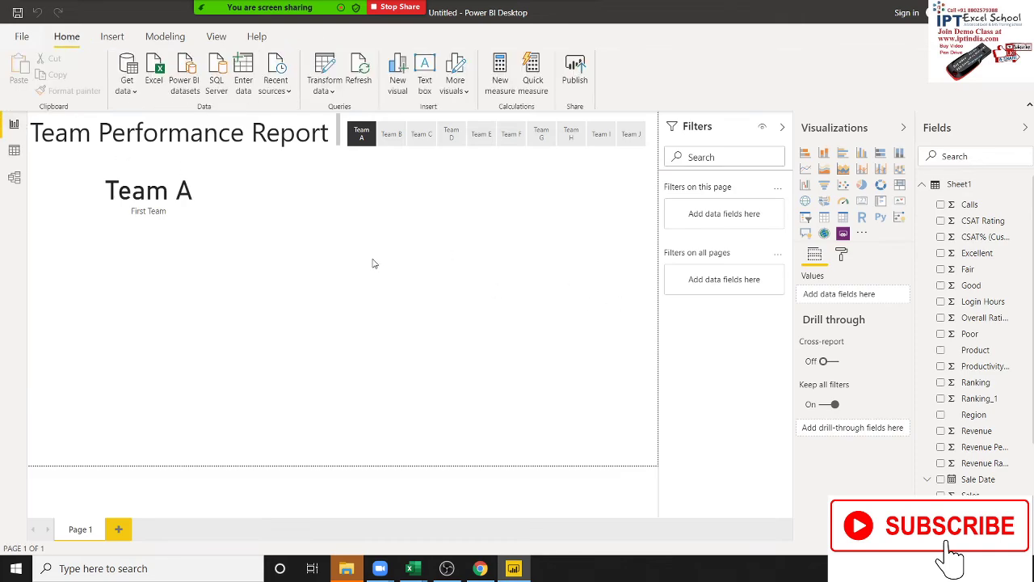
Place a table visual showing RevRt (46.86) under the Team A card, then go to Model view.
click(148, 190)
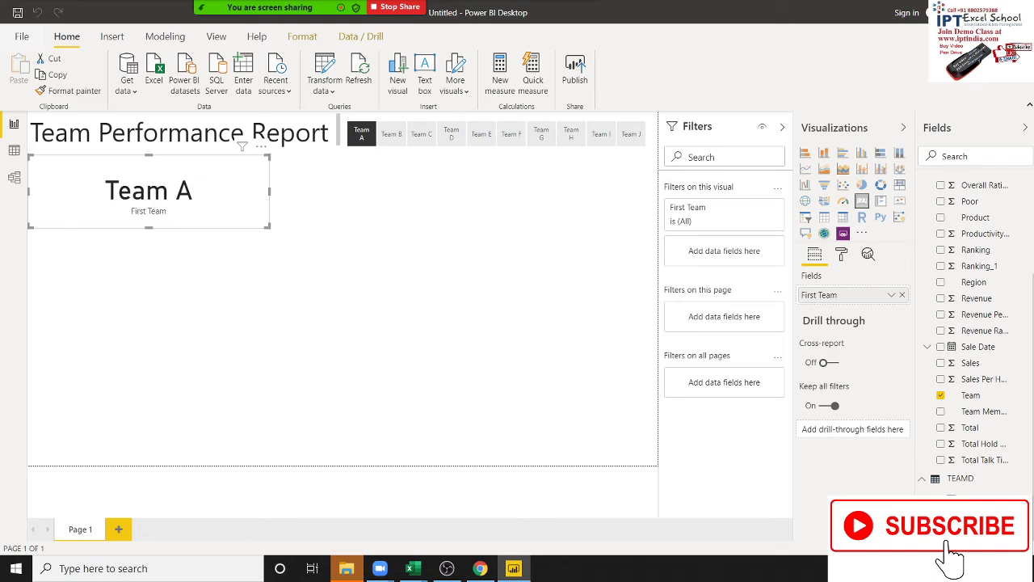
drag(795, 494, 257, 226)
click(497, 326)
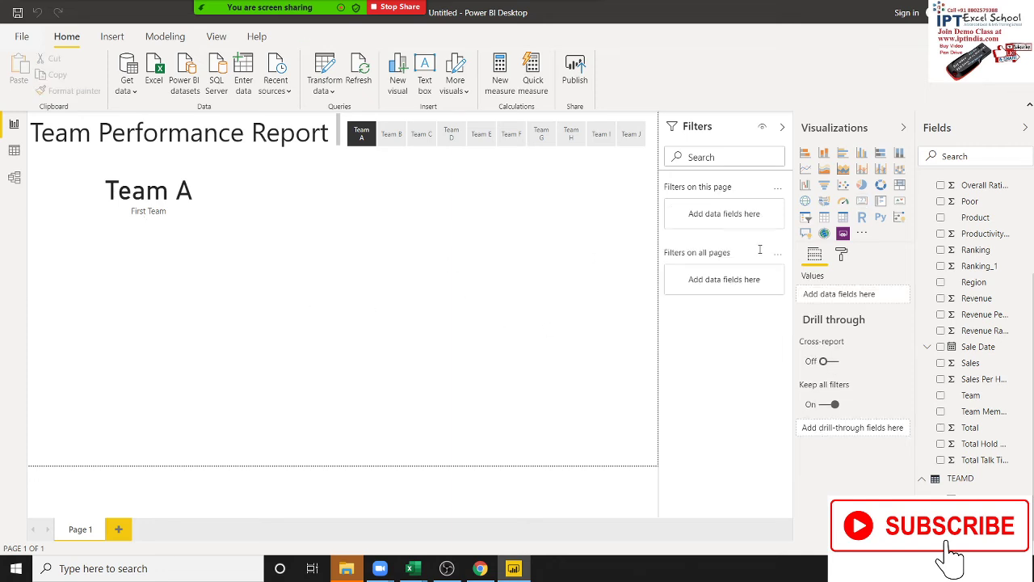
click(823, 216)
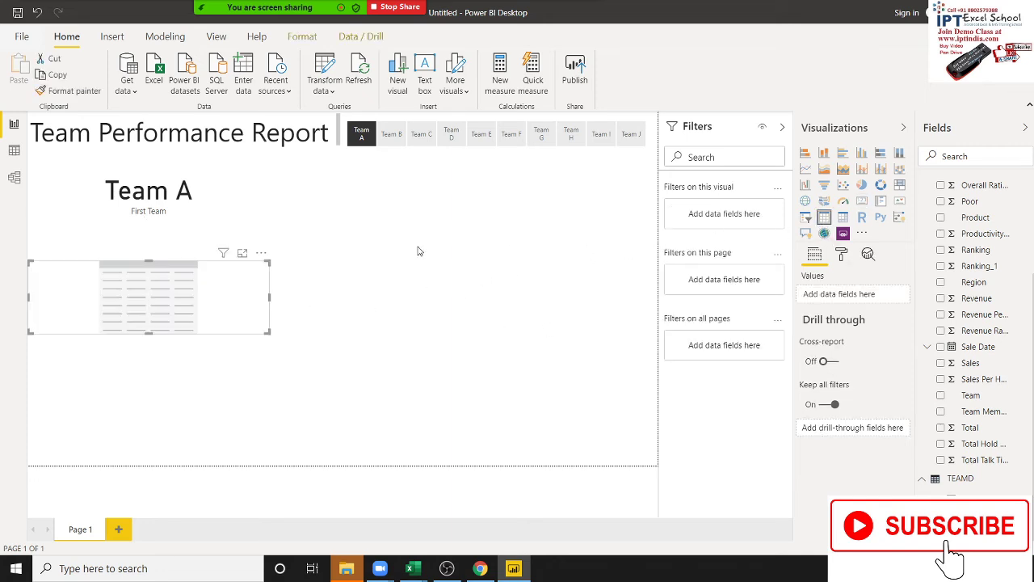
drag(151, 281, 240, 238)
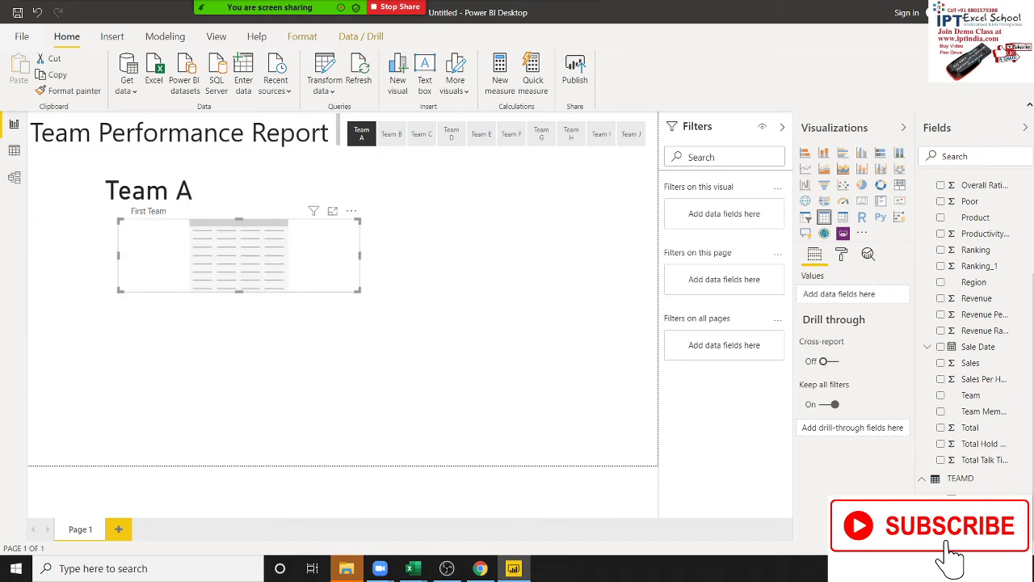
drag(984, 330, 308, 283)
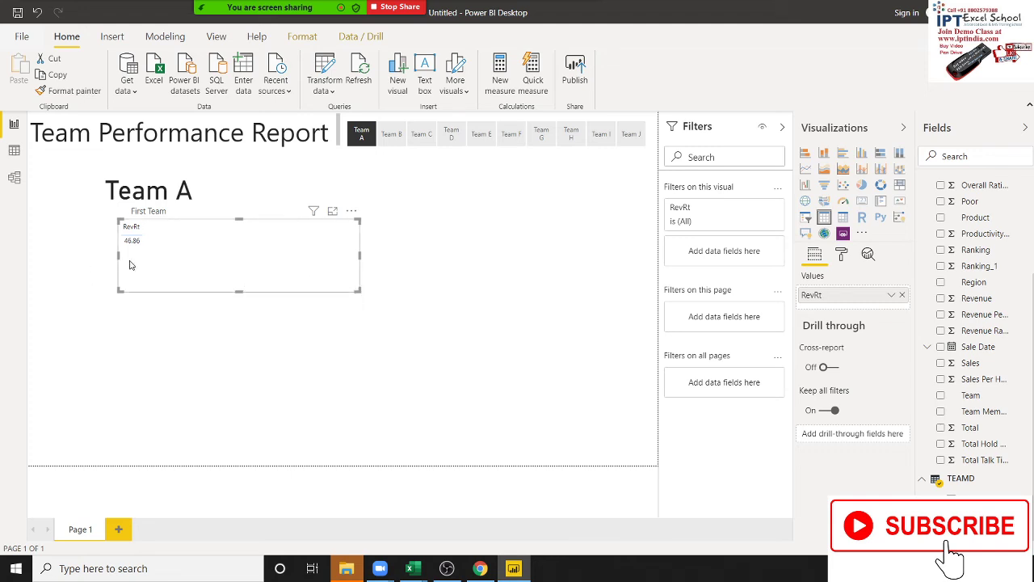
click(14, 178)
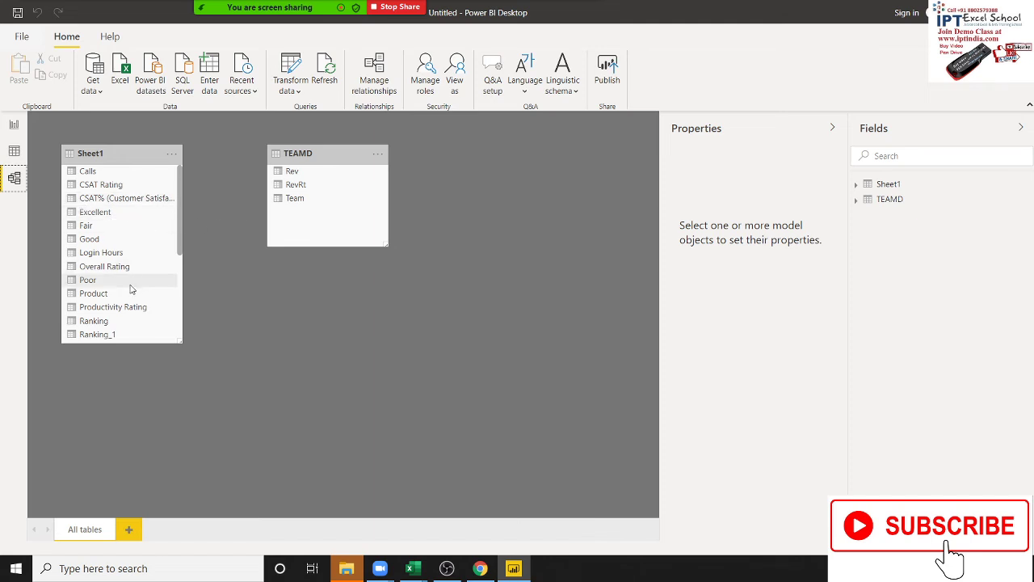
Relate Sheet1's Team to TEAMD's Team, then show Team B on the report page.
scroll(153, 307, down, 5)
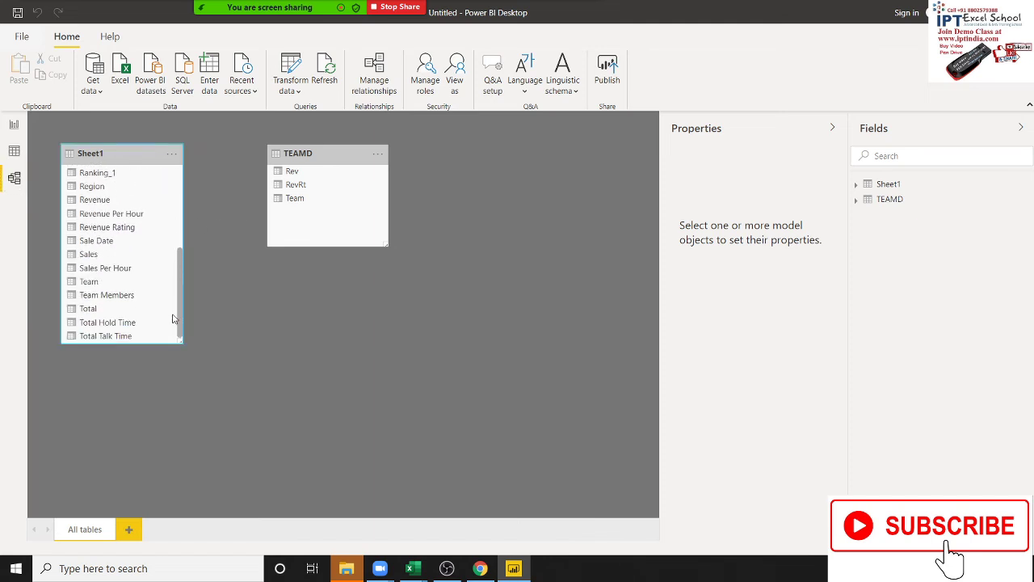
mouse_move(100, 284)
mouse_down()
mouse_move(297, 208)
mouse_move(251, 296)
mouse_up()
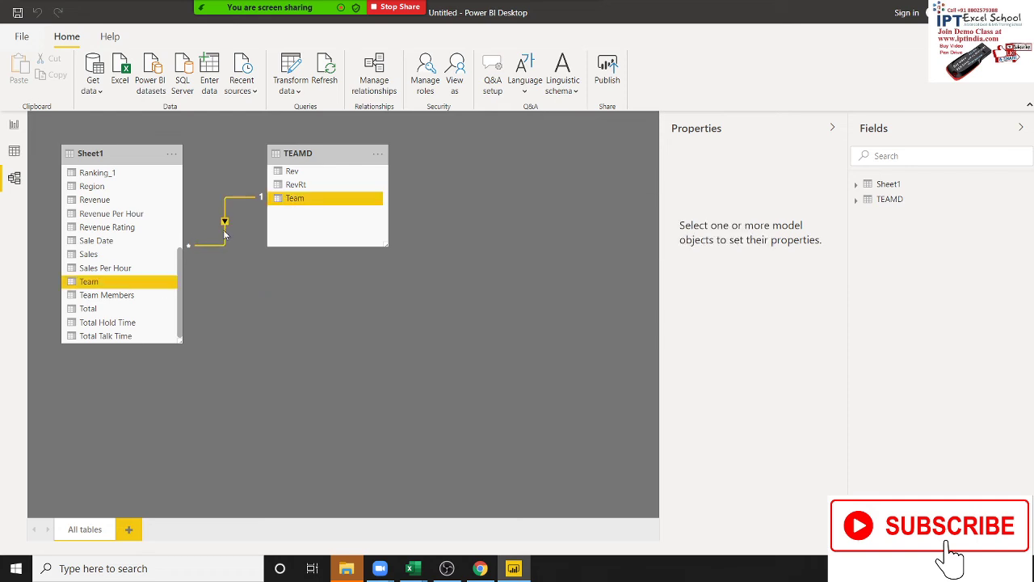
click(14, 126)
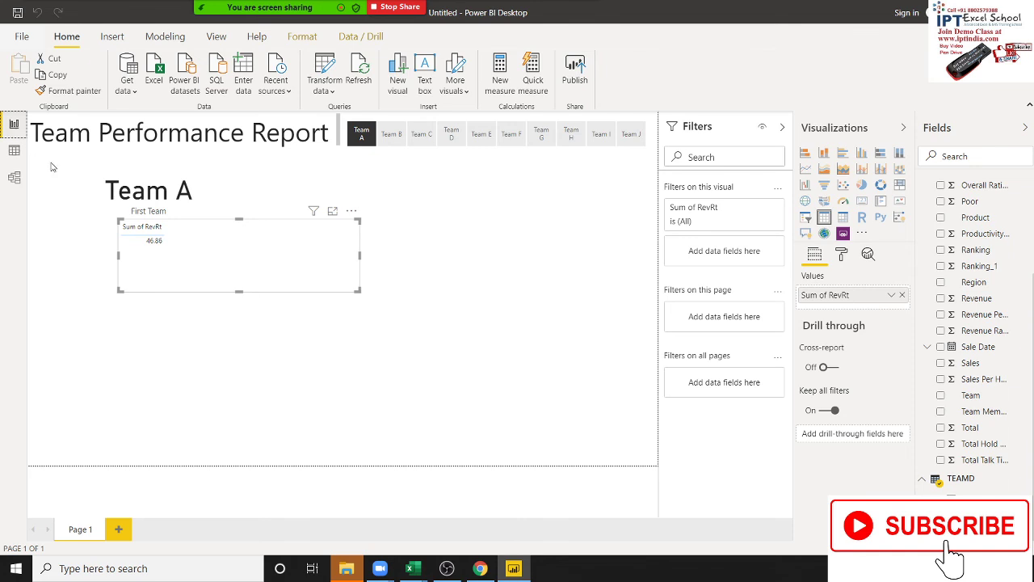
click(393, 138)
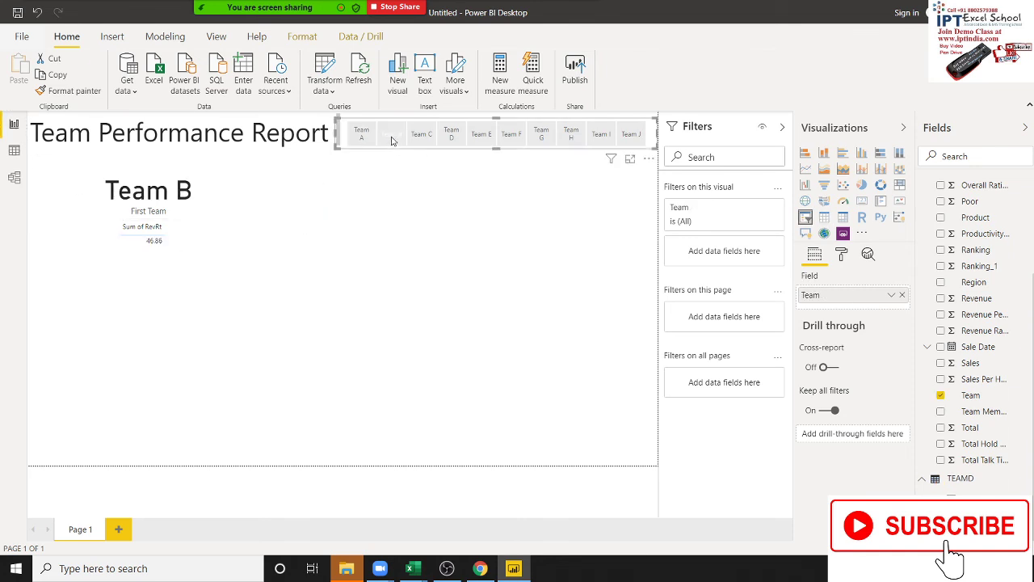
Filter the report through Teams A, B, C and finally D.
click(393, 139)
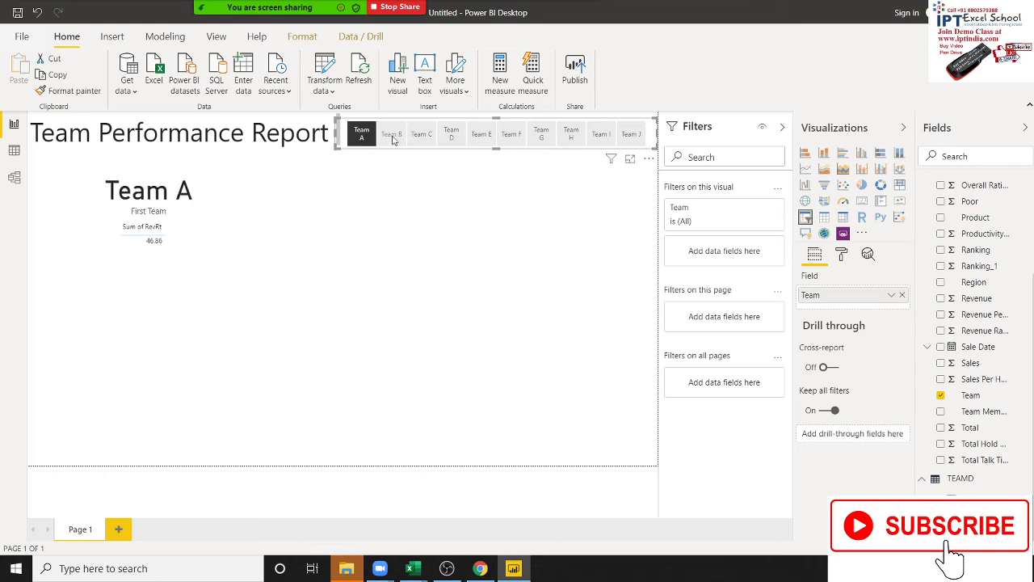
click(394, 139)
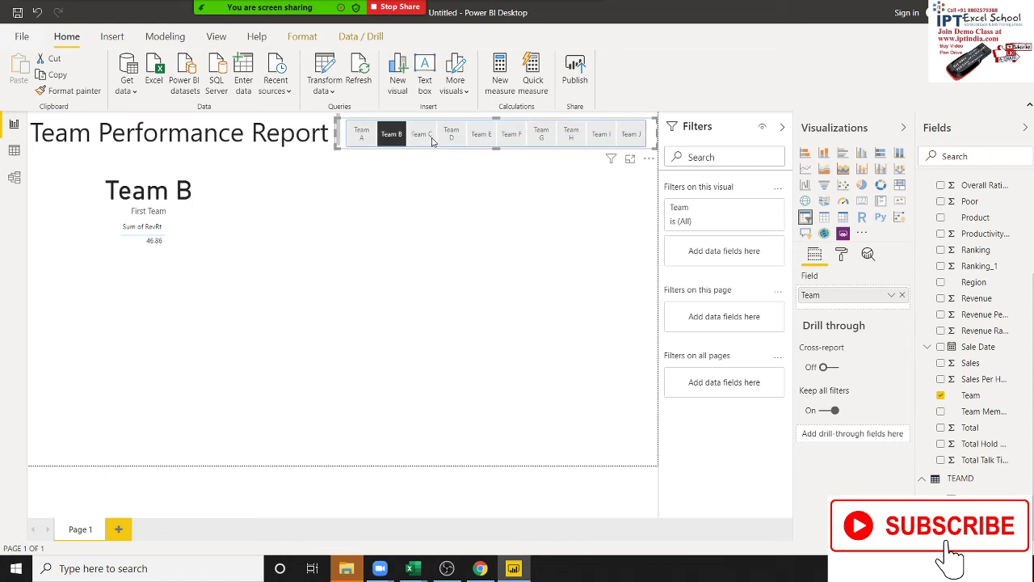
click(423, 139)
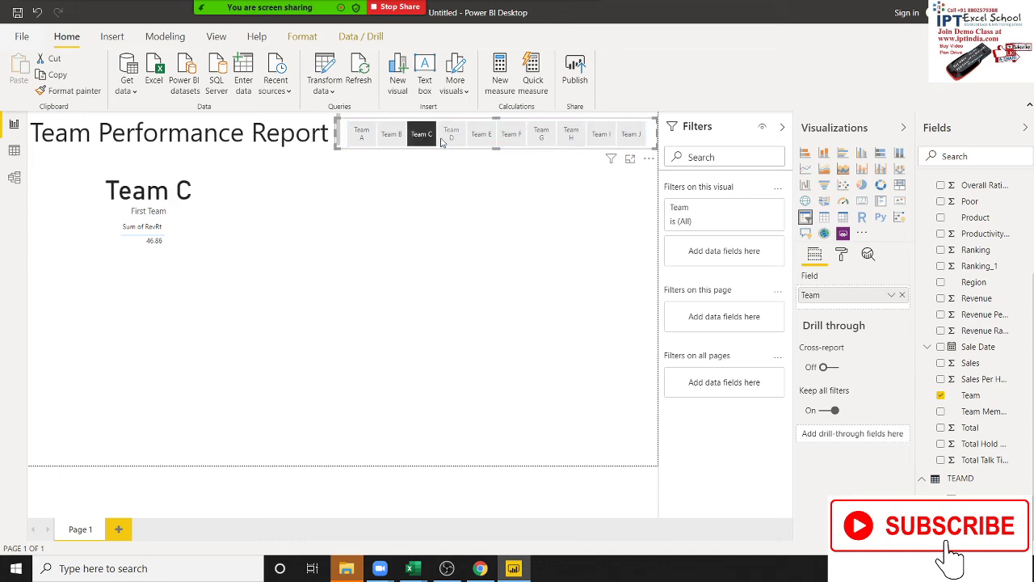
click(443, 142)
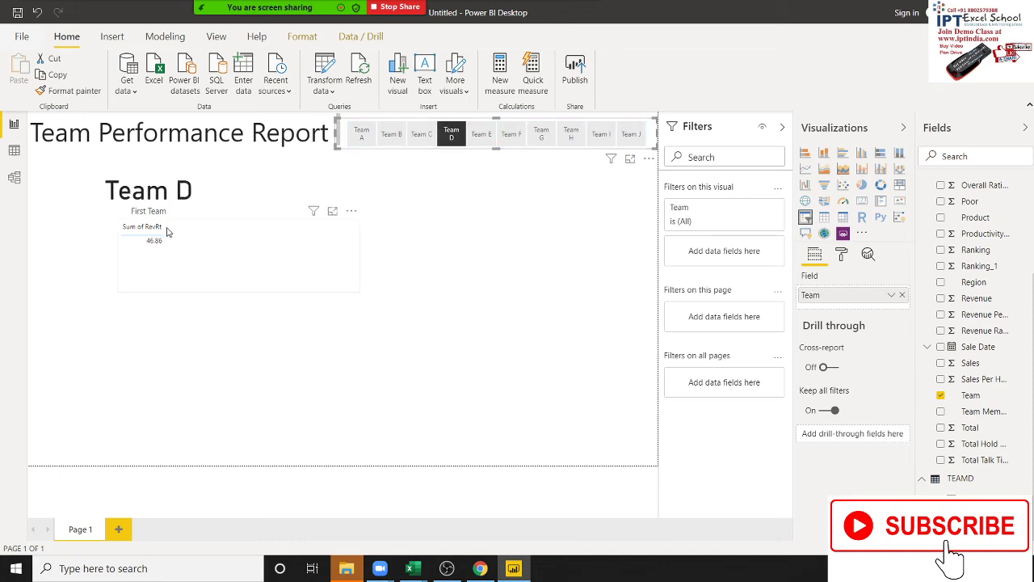
Delete the Sum of RevRt visual, undoing an accidental conversion to a slicer first.
click(192, 255)
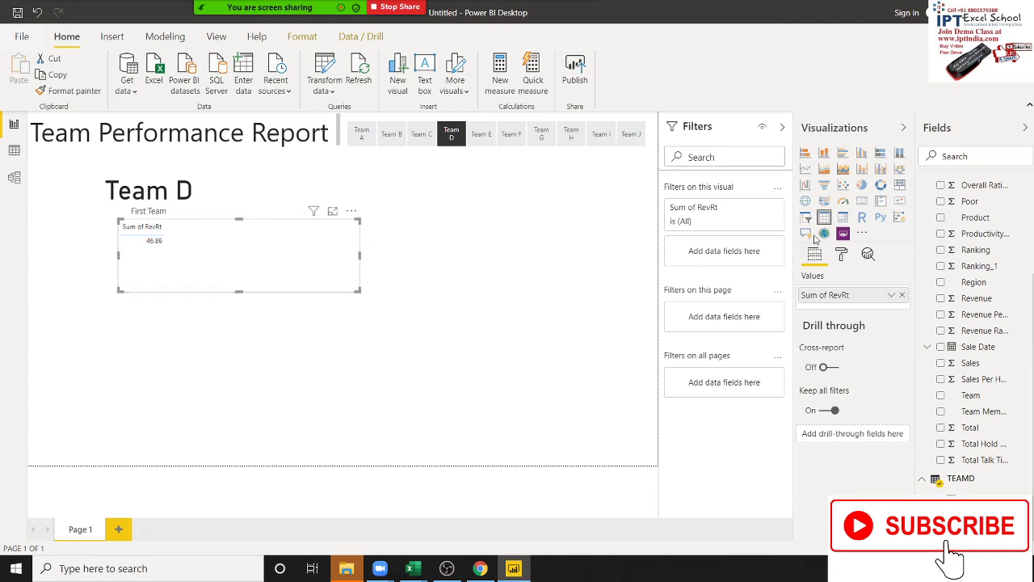
click(805, 216)
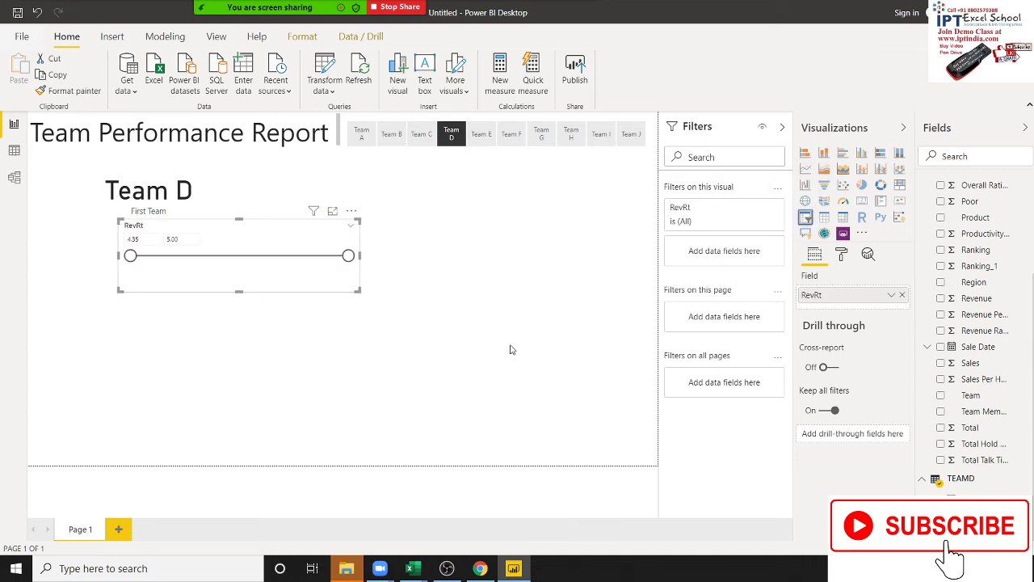
key(ctrl+z)
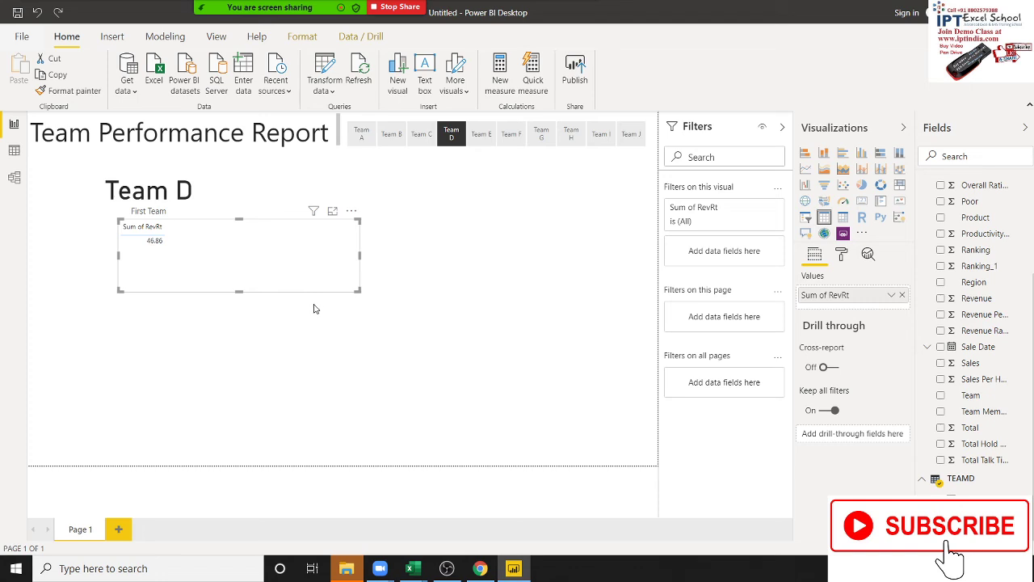
key(Delete)
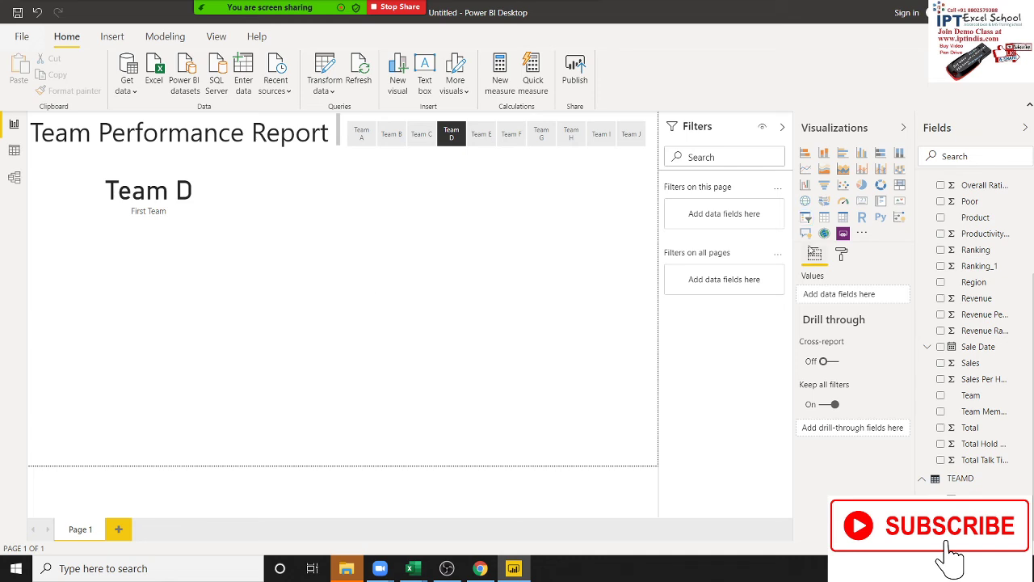
click(805, 217)
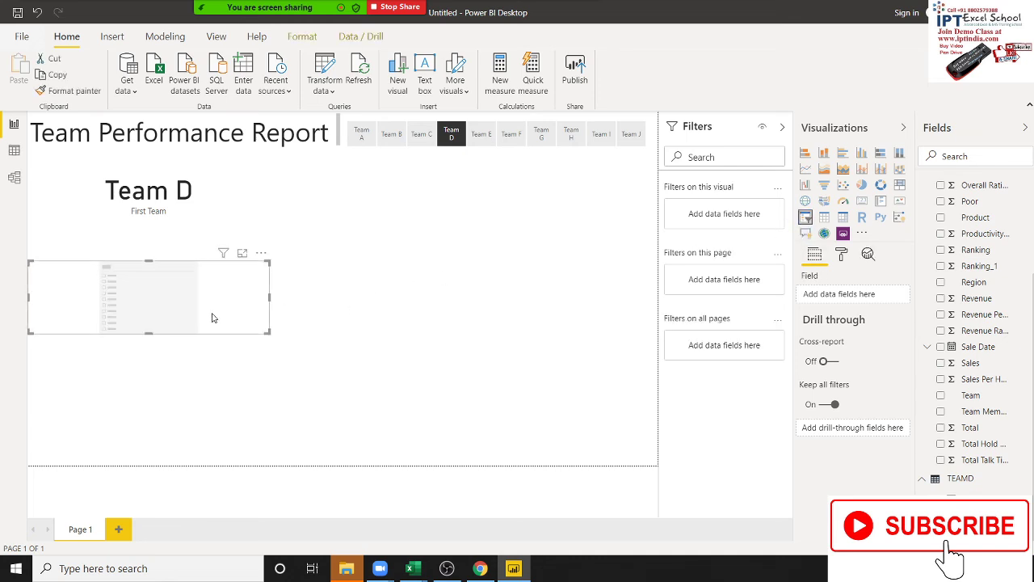
drag(212, 317, 565, 242)
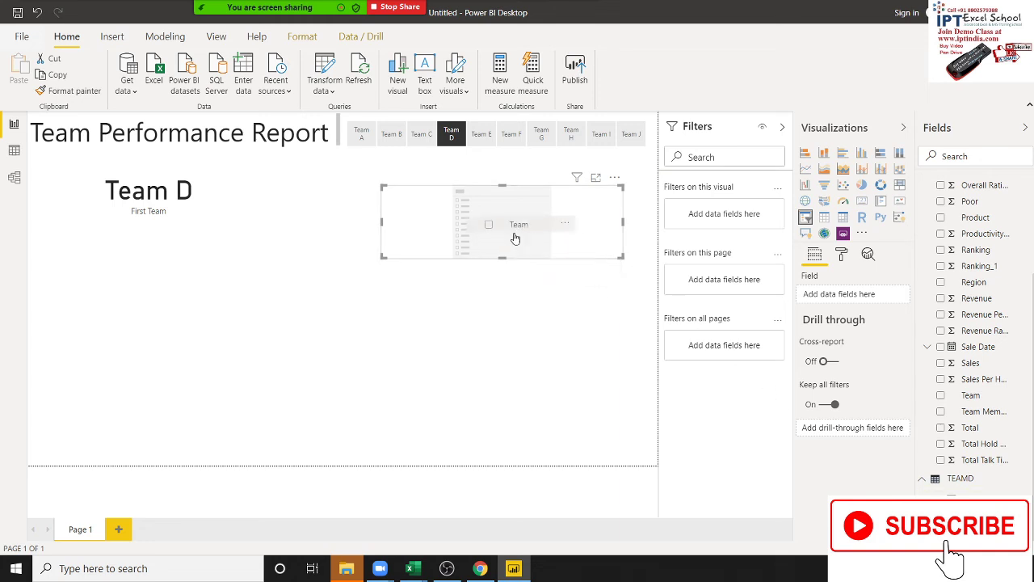
drag(770, 390, 517, 238)
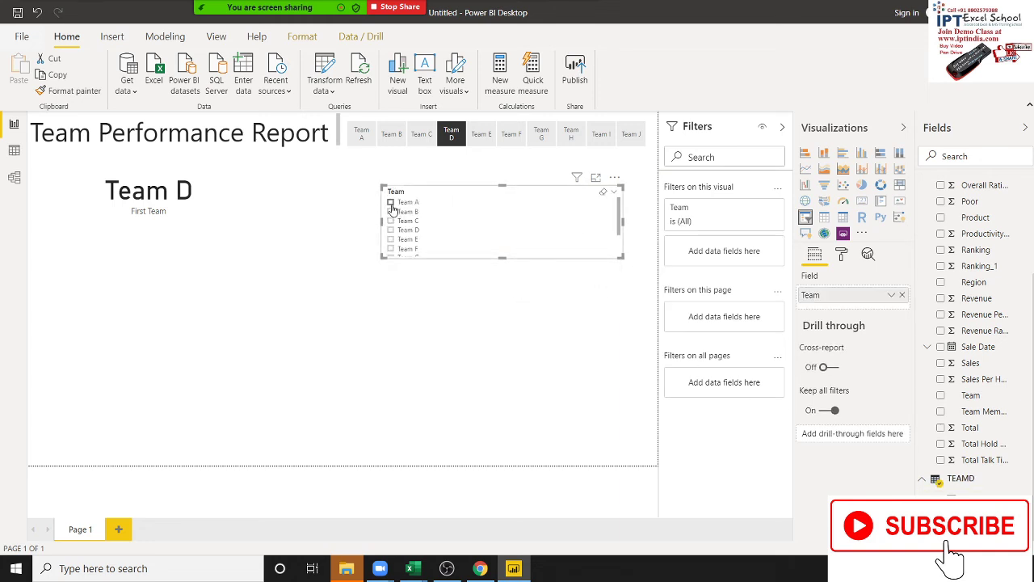
click(392, 203)
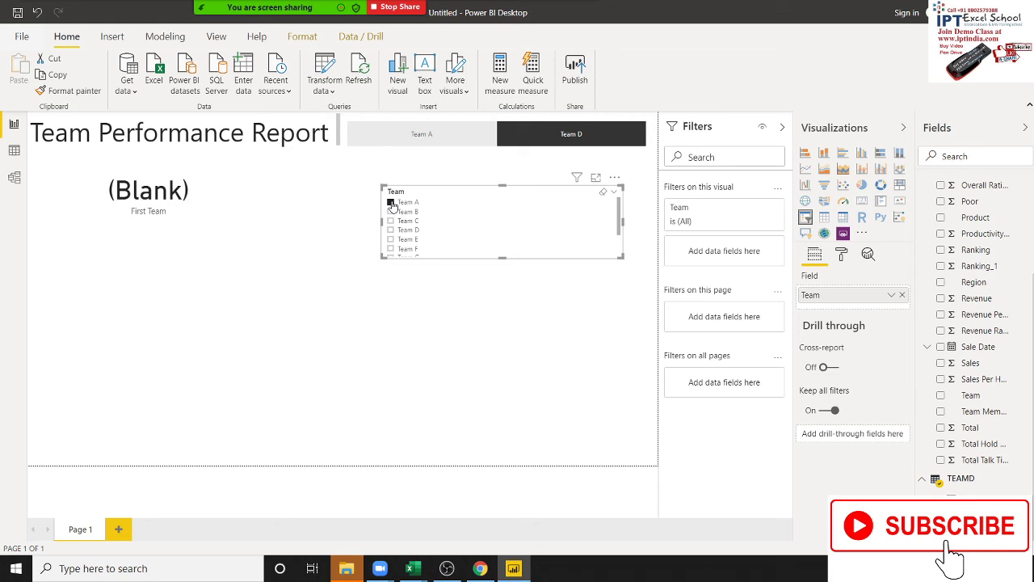
click(391, 212)
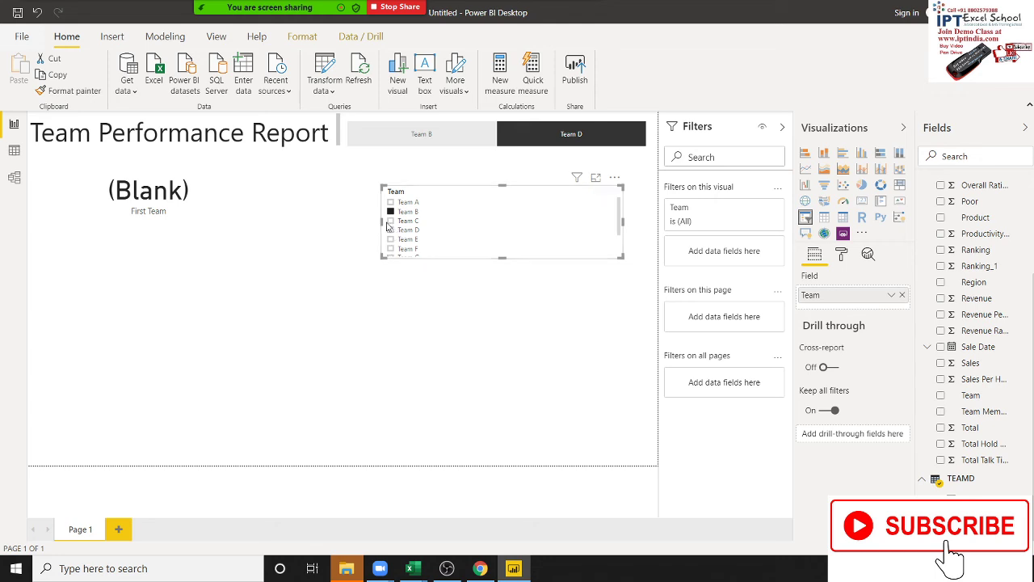
click(391, 222)
click(391, 230)
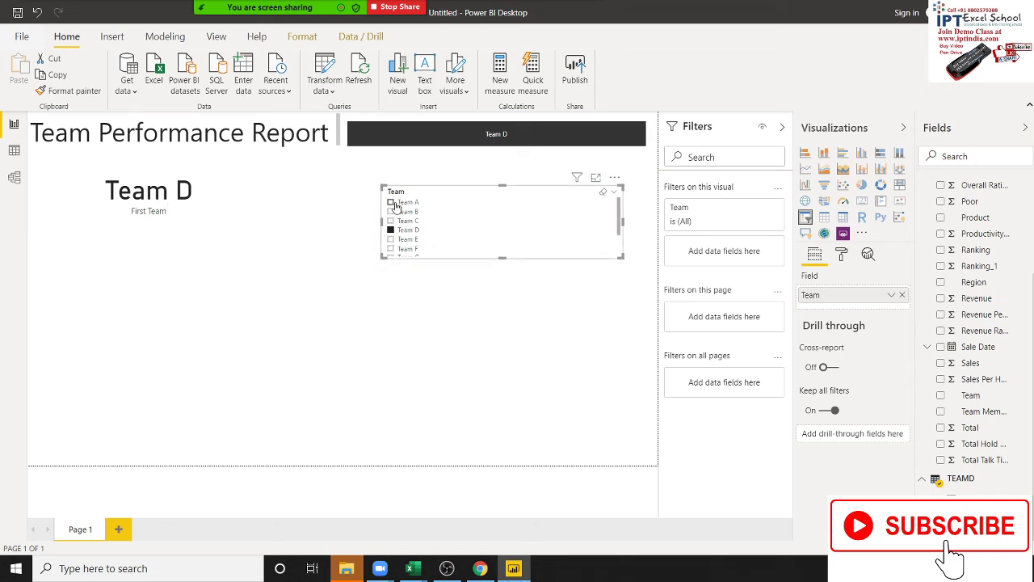
click(394, 203)
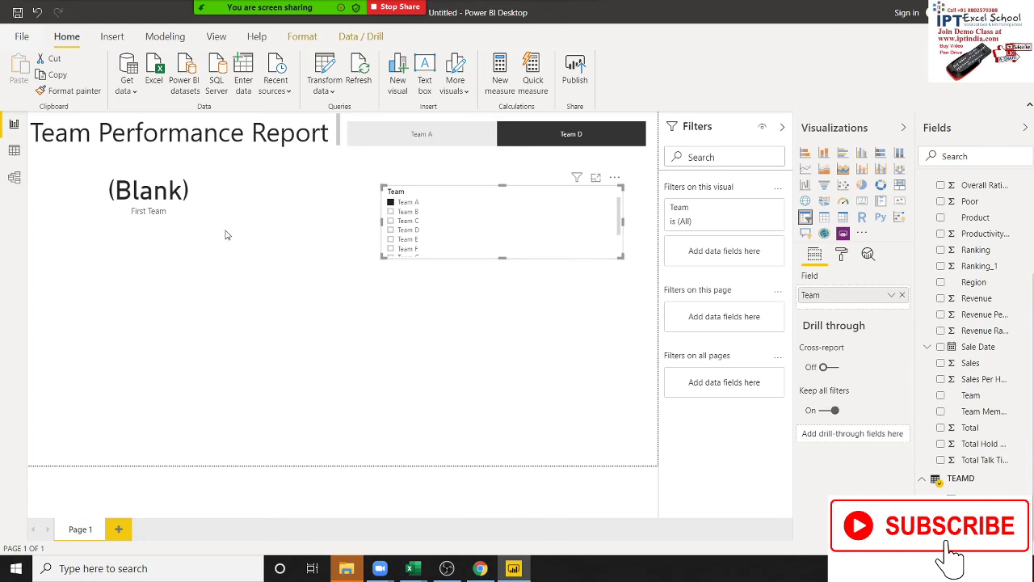
click(569, 141)
click(568, 141)
click(390, 204)
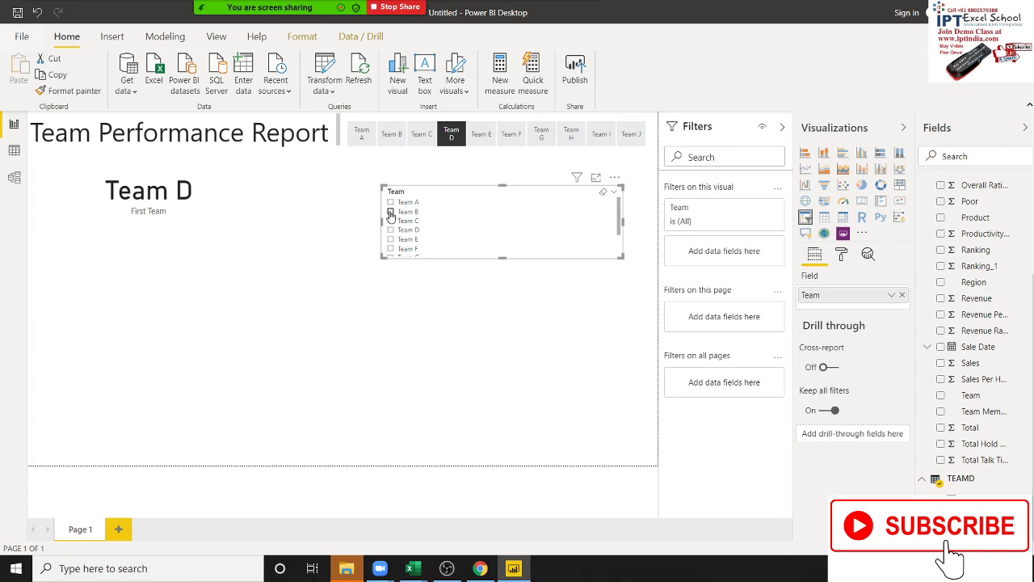
click(391, 213)
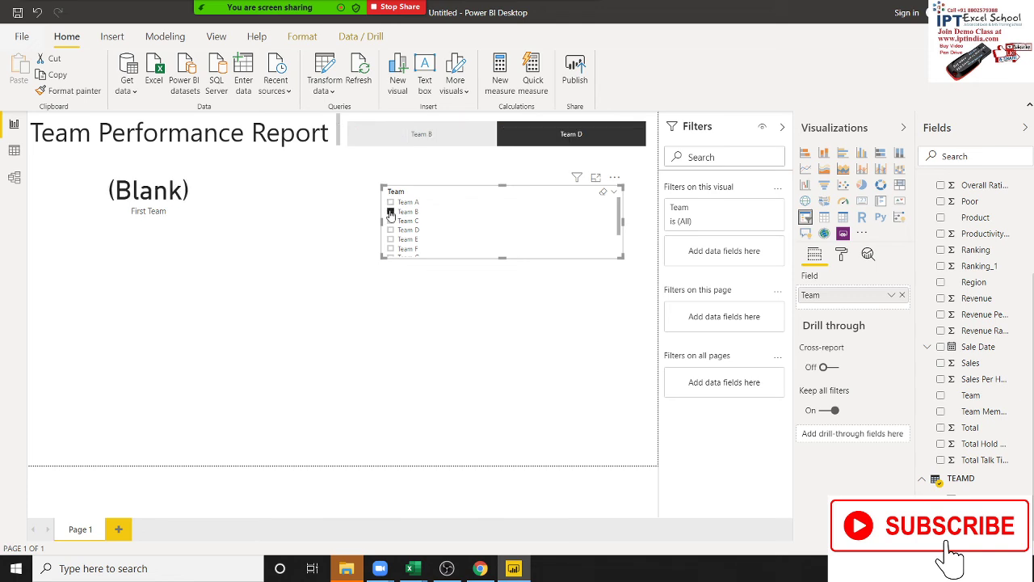
click(571, 134)
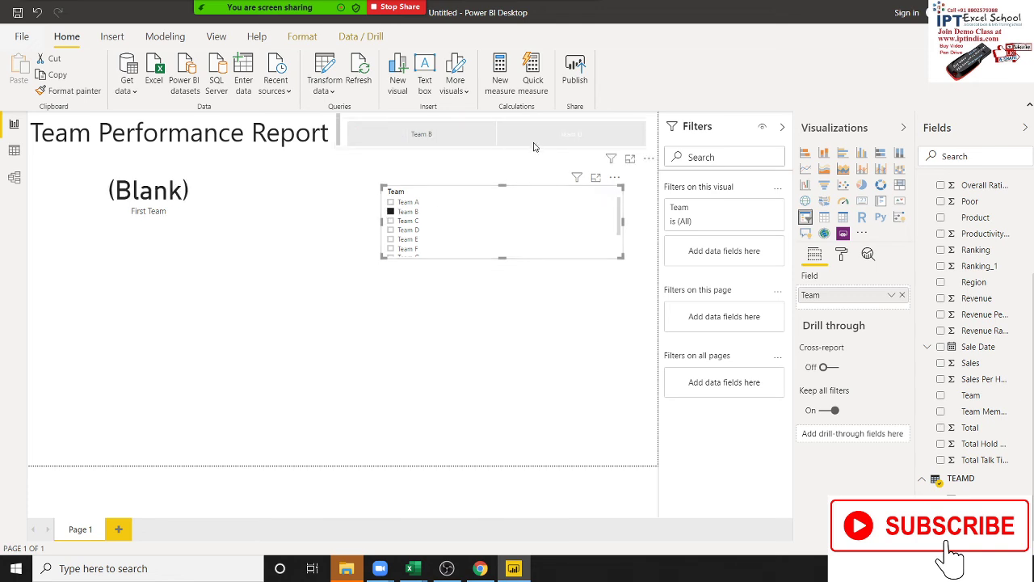
click(466, 208)
key(Delete)
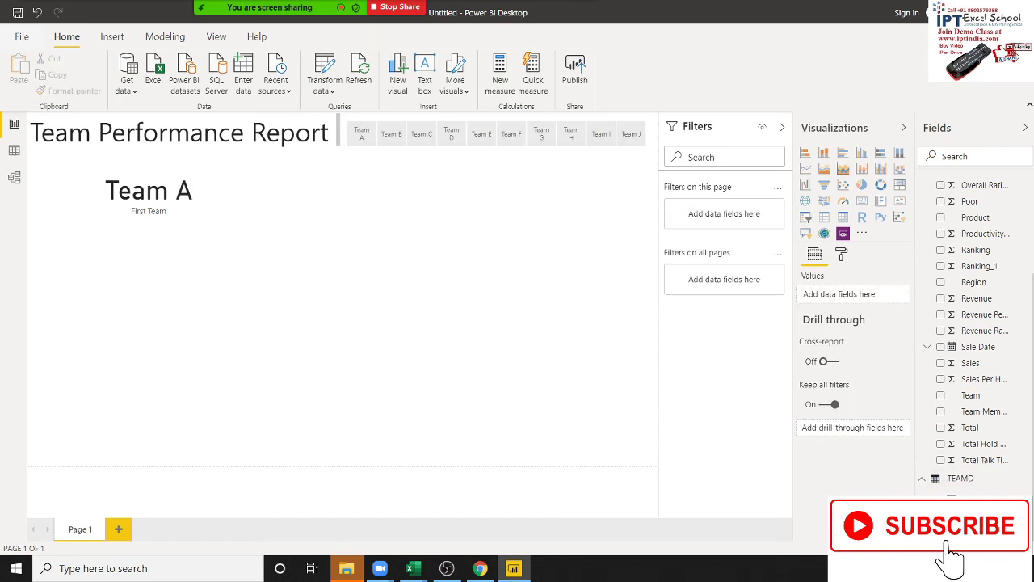
Build a RevRt chart, convert it to a table, and aggregate RevRt as Sum (46.86).
click(941, 495)
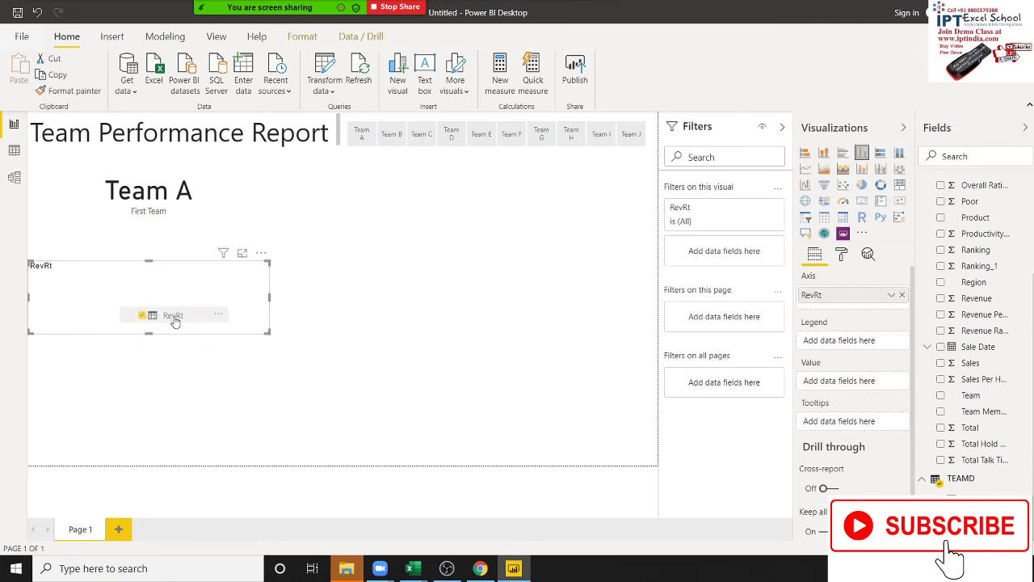
drag(698, 483, 176, 317)
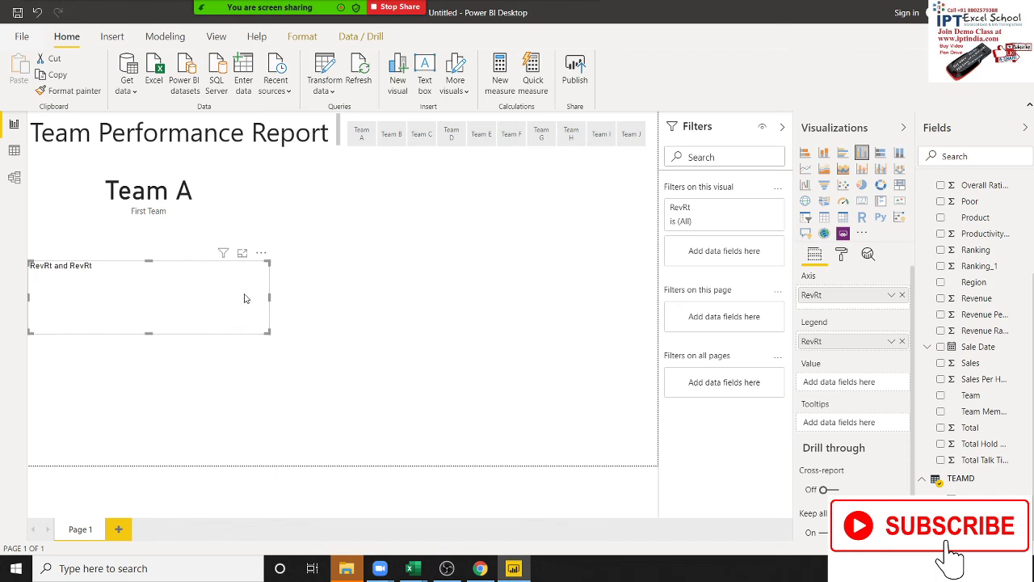
key(Escape)
drag(232, 297, 298, 297)
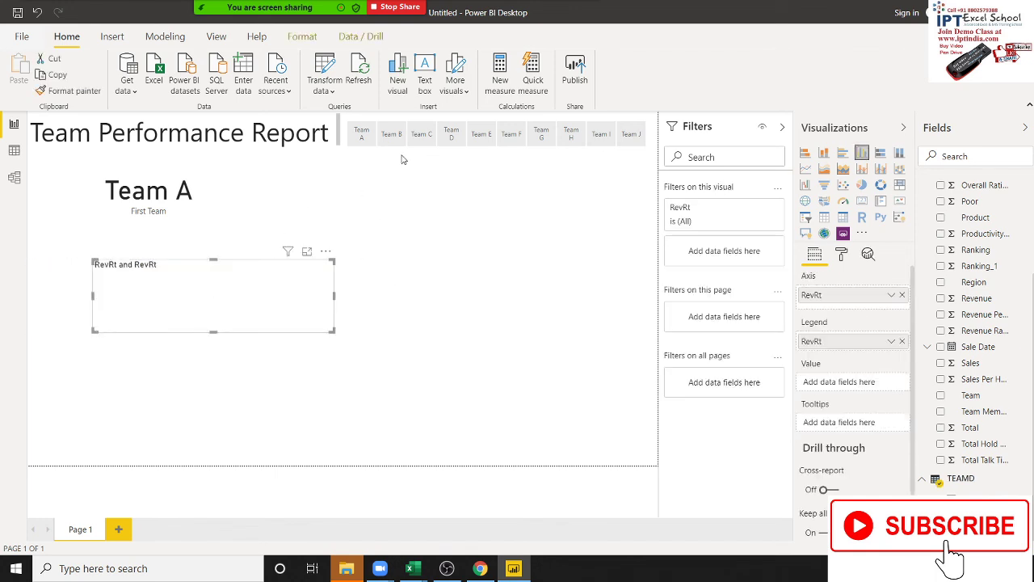
click(361, 137)
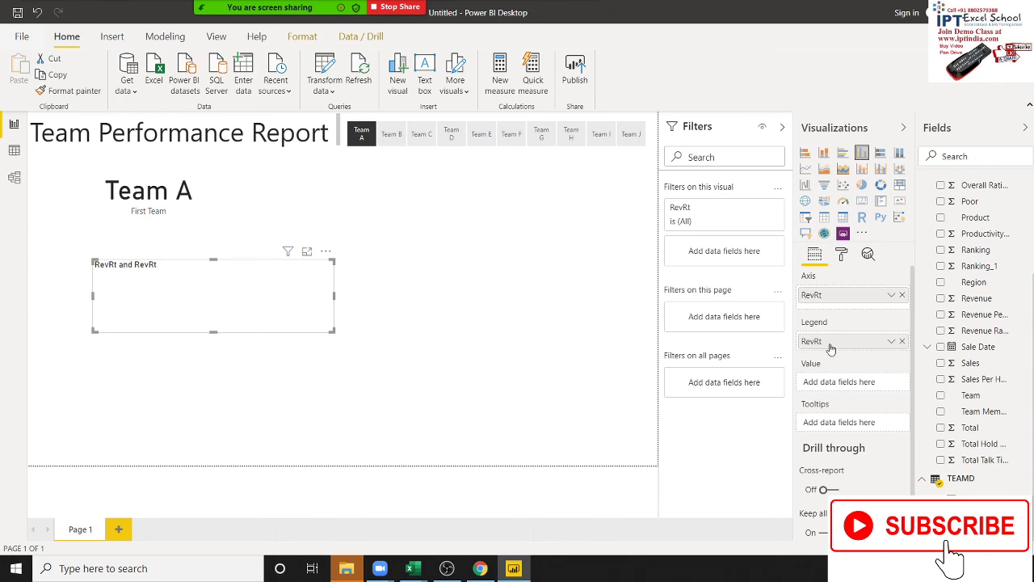
drag(833, 351, 826, 387)
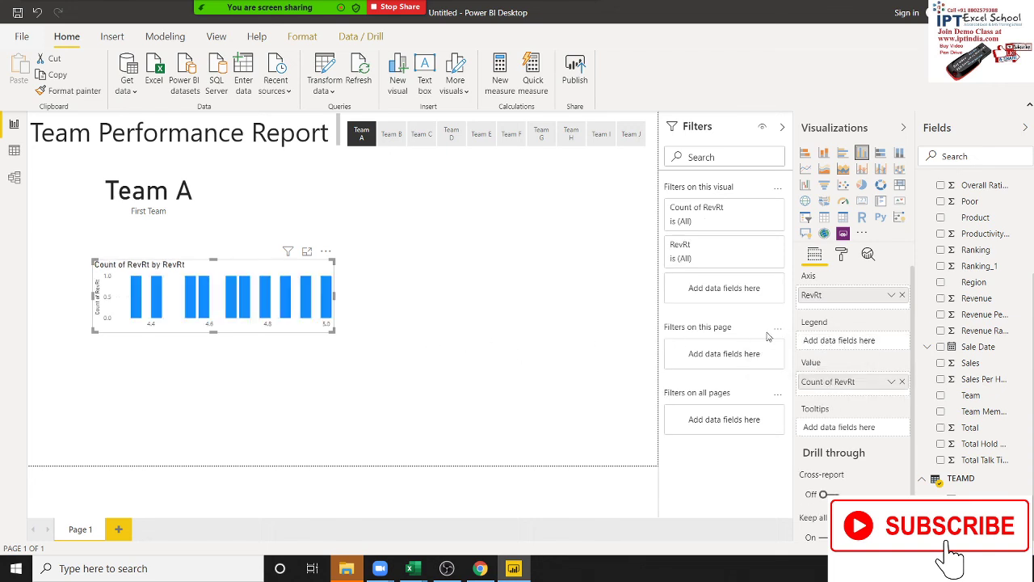
click(823, 218)
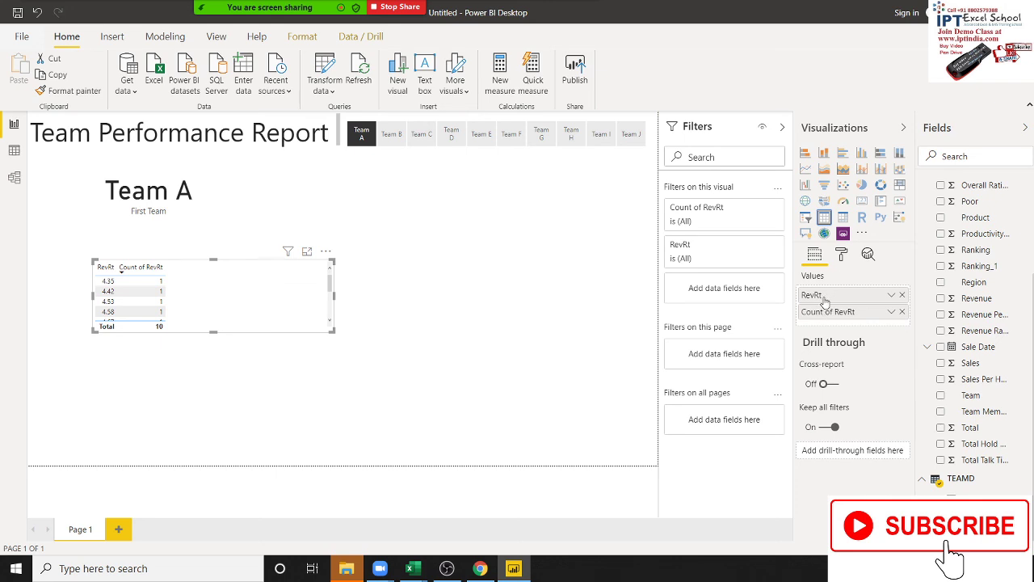
click(902, 295)
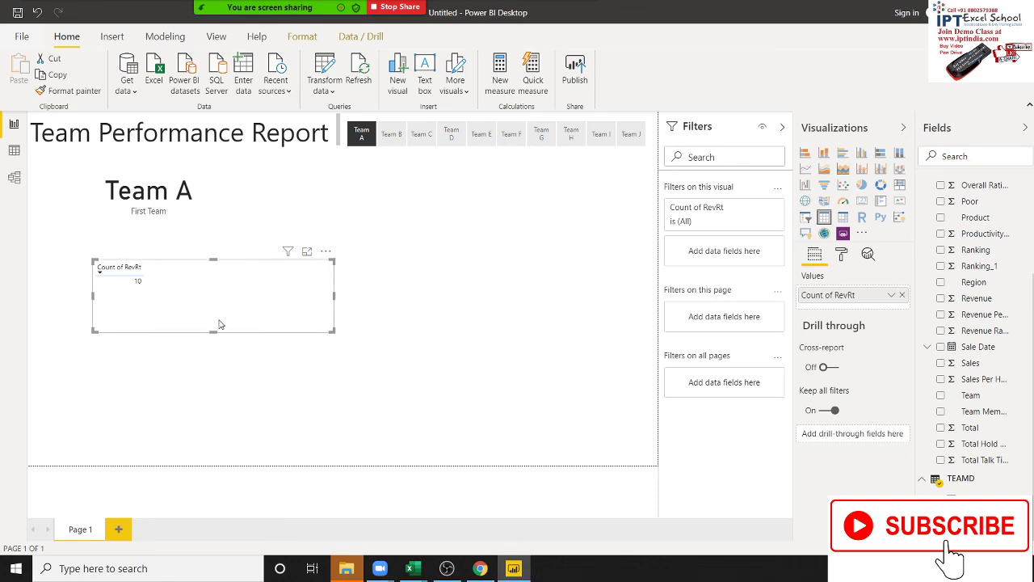
click(892, 296)
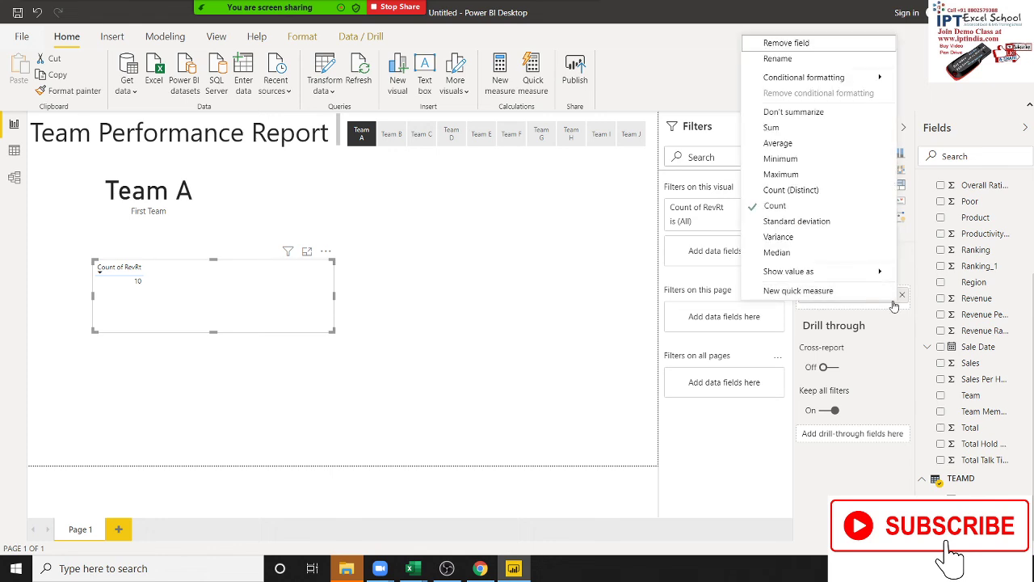
click(772, 129)
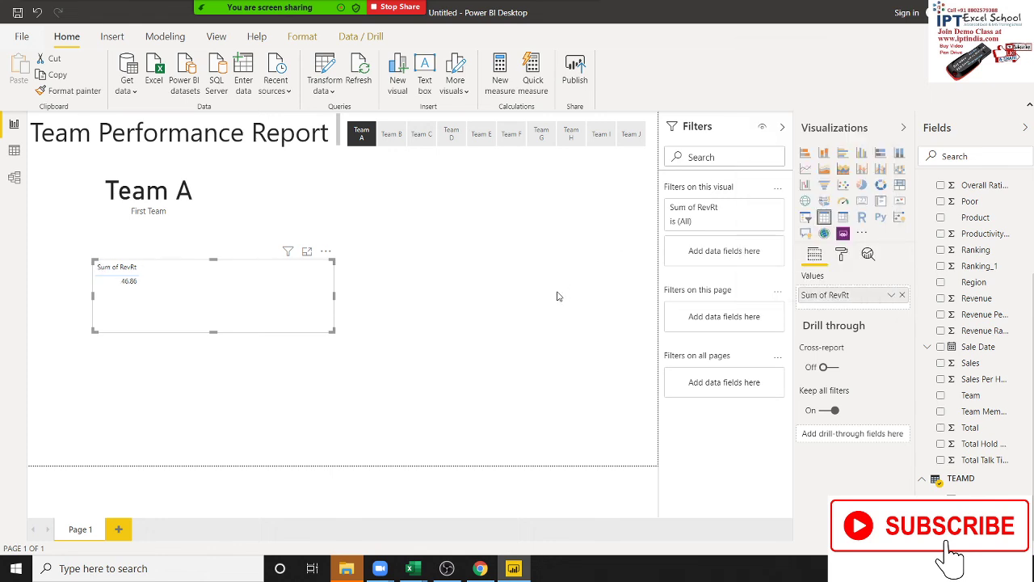
Delete the Team A–J button slicer from the page.
click(391, 139)
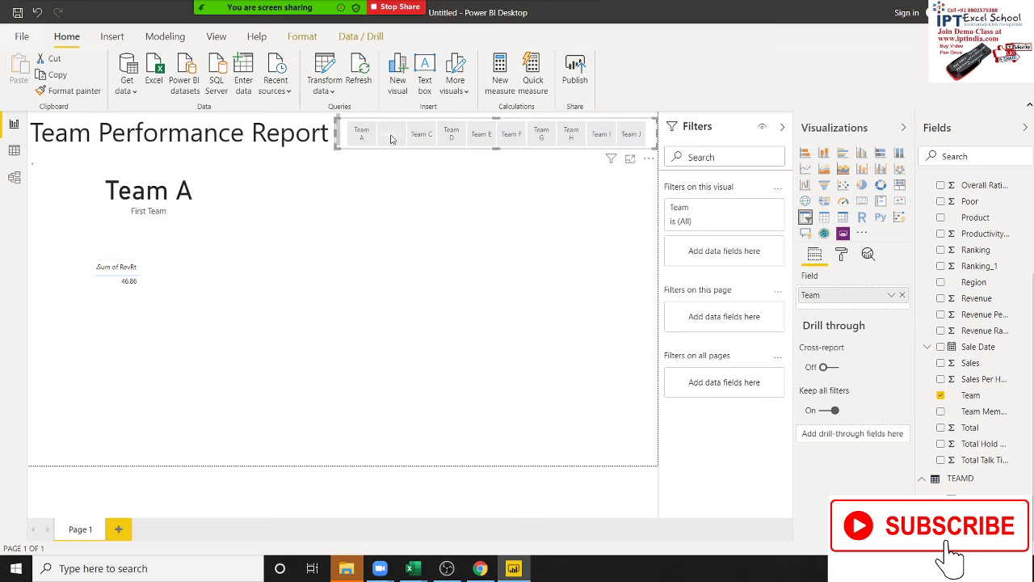
click(391, 139)
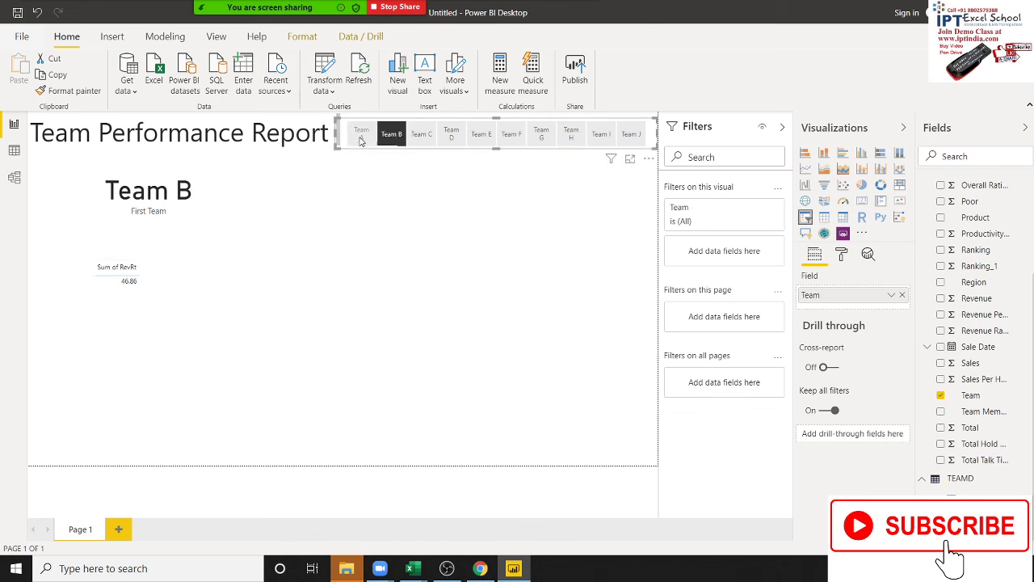
click(361, 139)
click(357, 274)
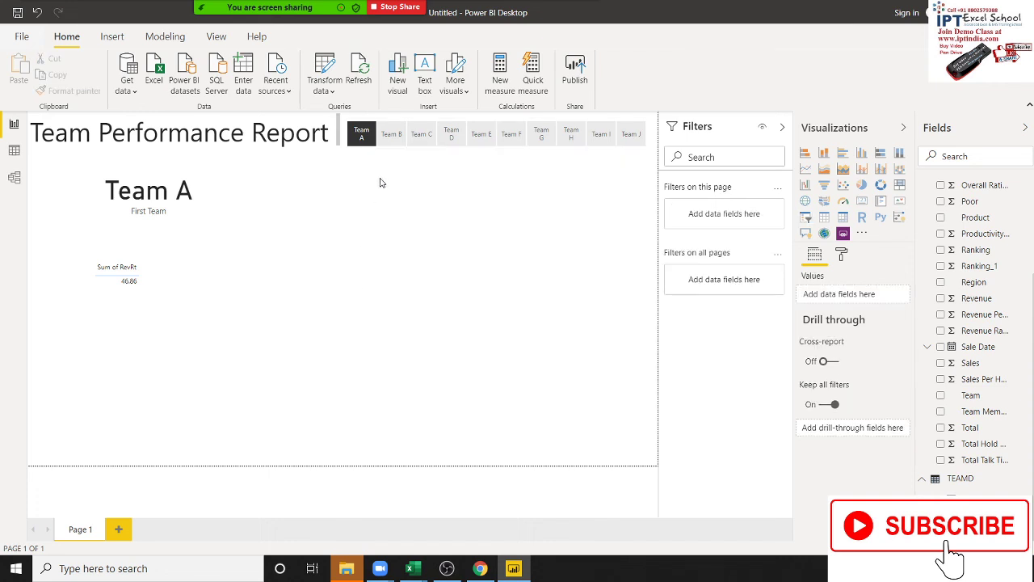
click(387, 150)
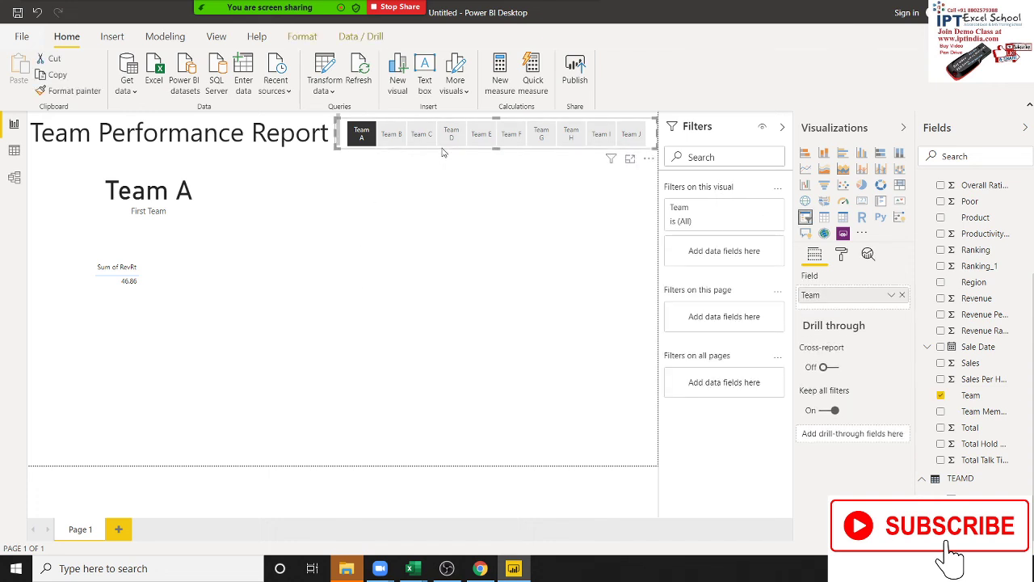
key(Delete)
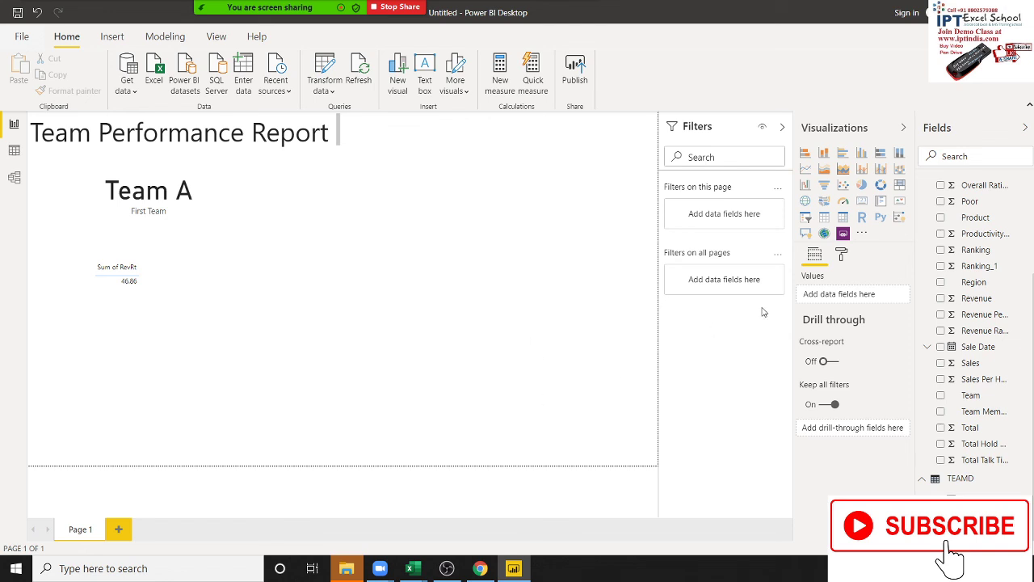
Add a Team list slicer and test it on Teams B through F.
click(805, 218)
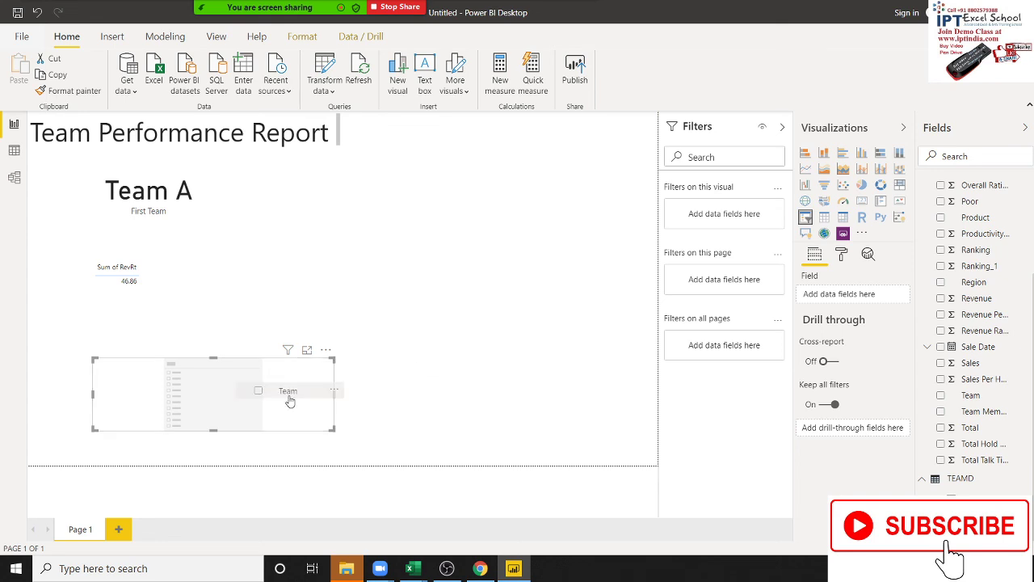
drag(568, 466, 288, 396)
drag(192, 368, 465, 186)
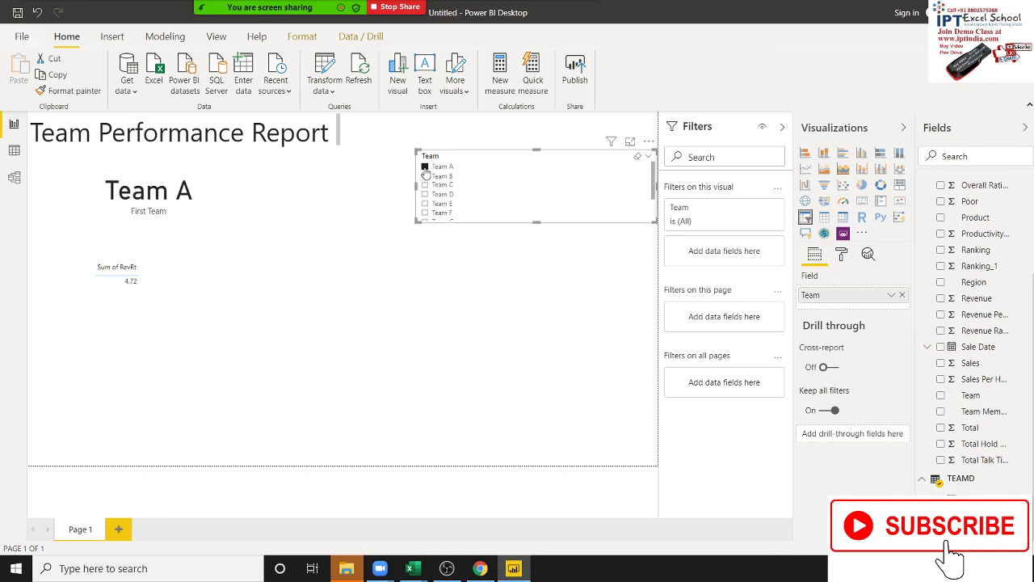
click(425, 176)
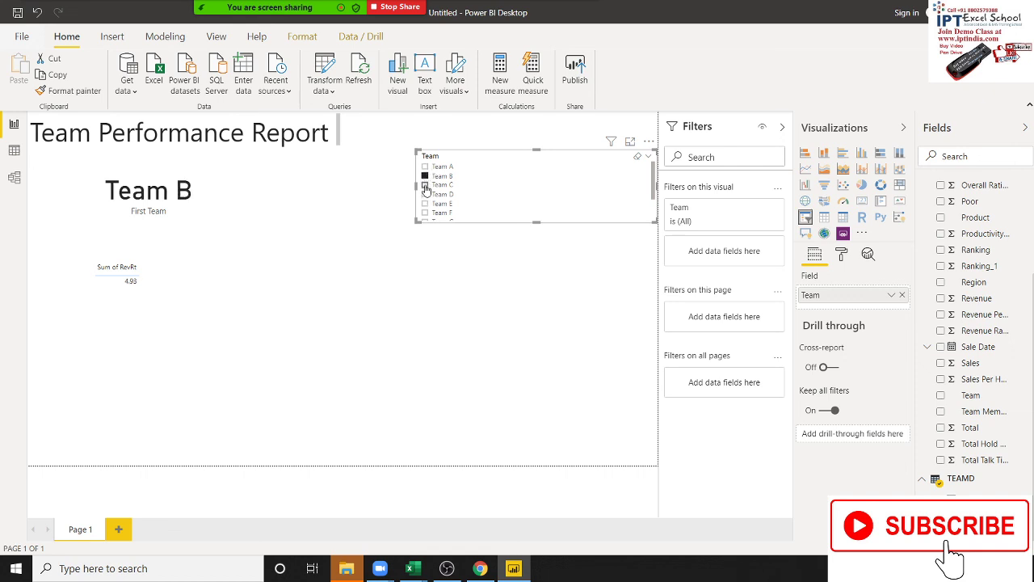
click(425, 185)
click(425, 195)
click(426, 195)
click(426, 204)
click(425, 213)
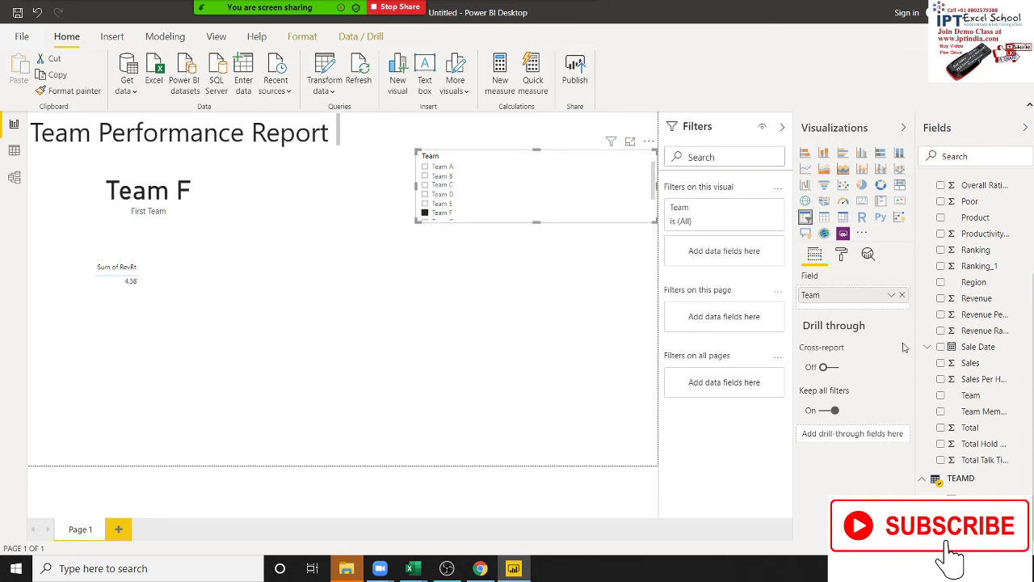
click(423, 213)
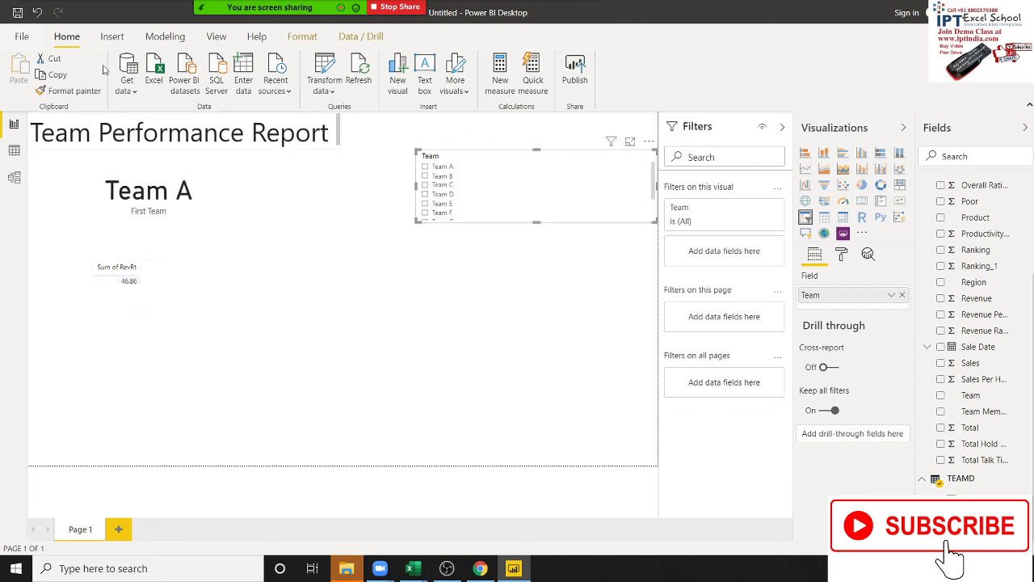
Move the Team slicer up beside the report title.
key(alt+Tab)
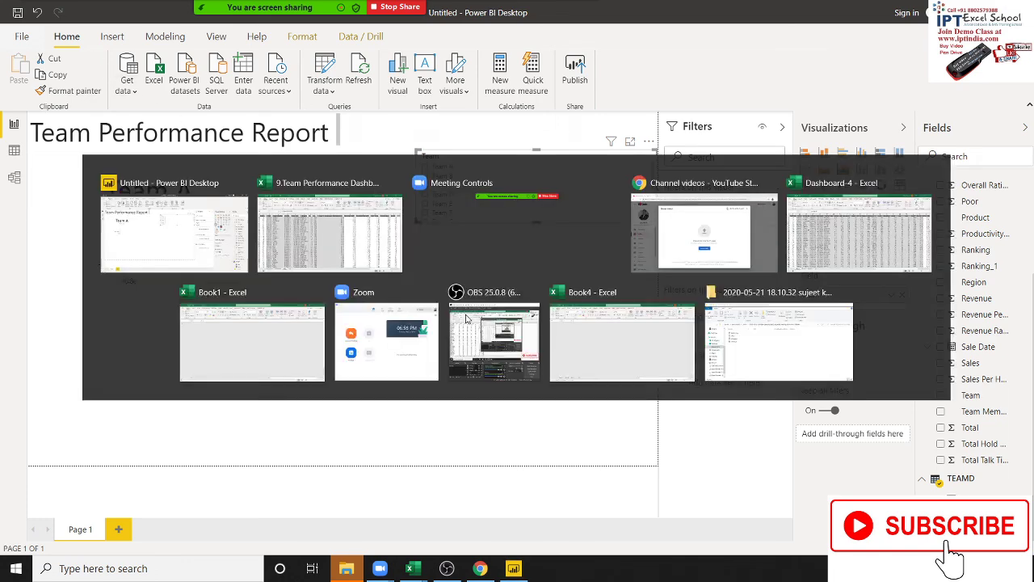
click(414, 280)
key(alt+Tab)
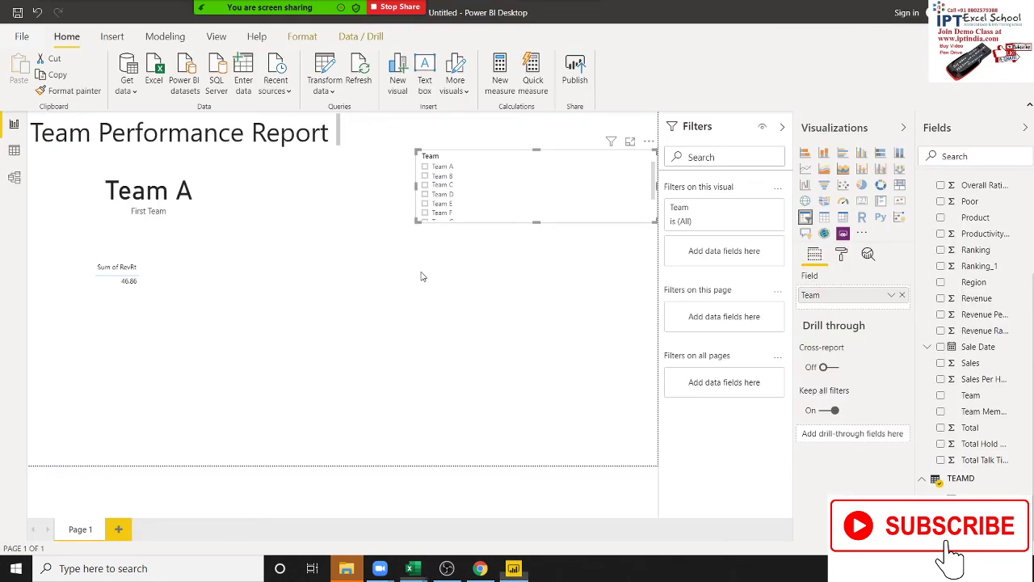
drag(511, 162, 431, 138)
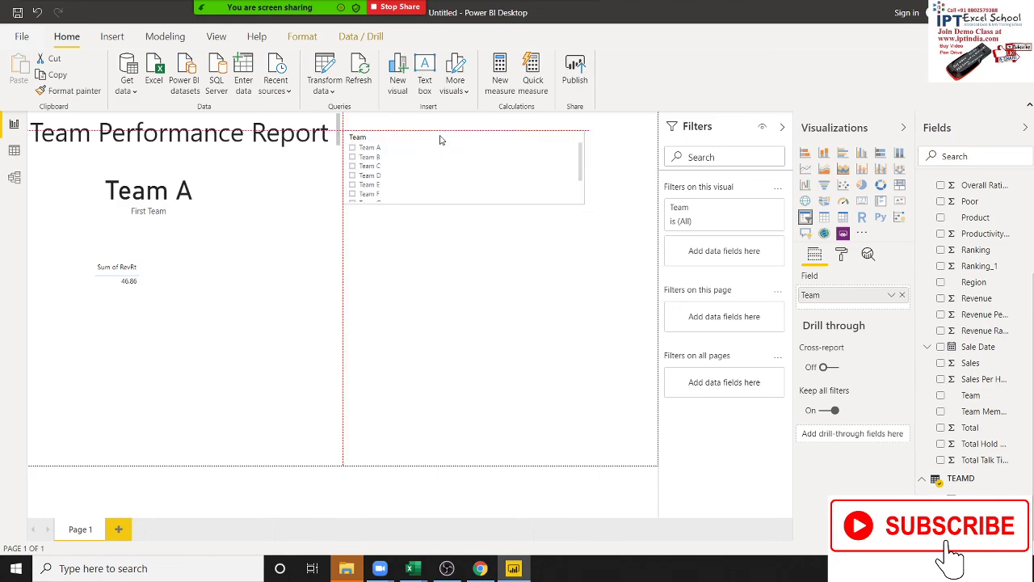